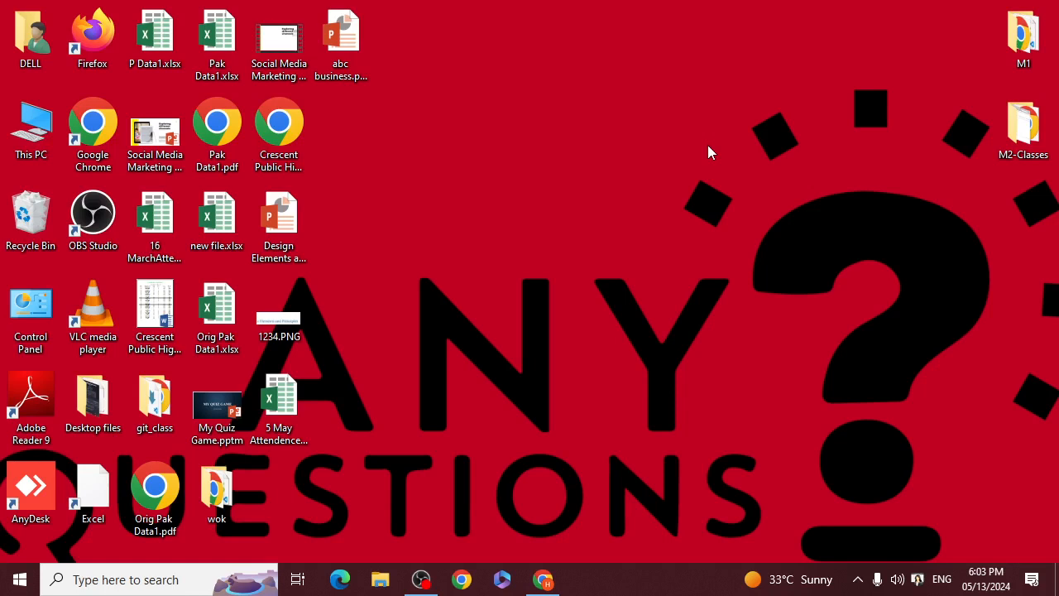
# Launch Excel and create a blank workbook
pyautogui.press('super+r')
pyautogui.press('Return')
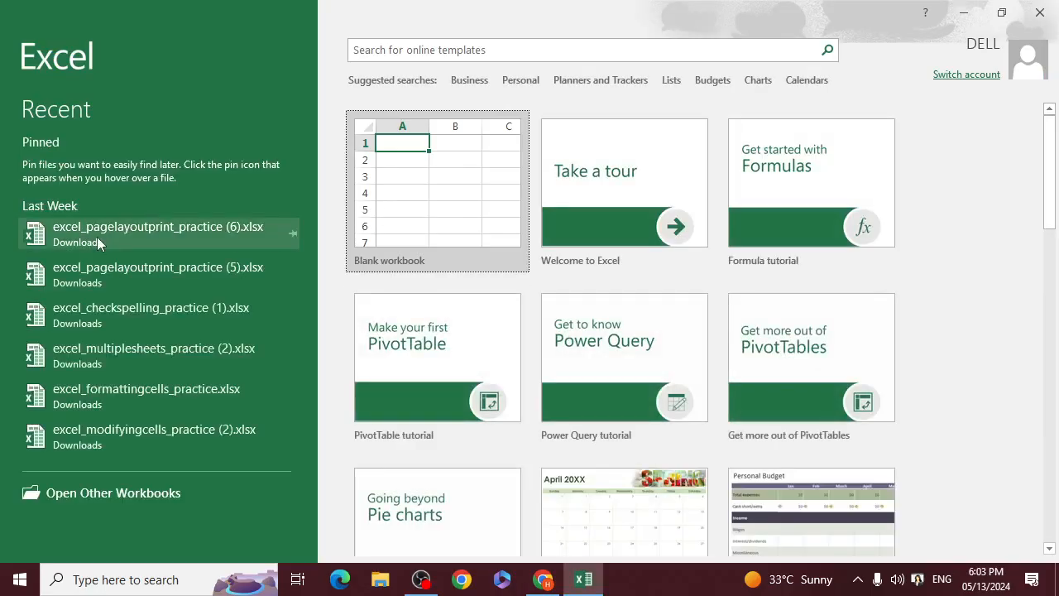
pyautogui.click(441, 164)
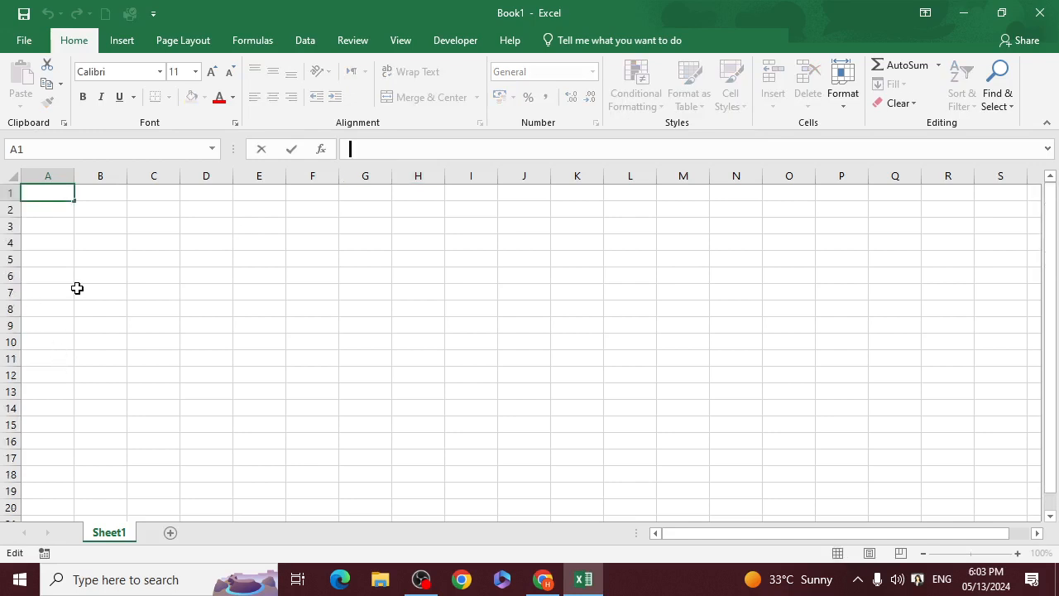
pyautogui.click(71, 207)
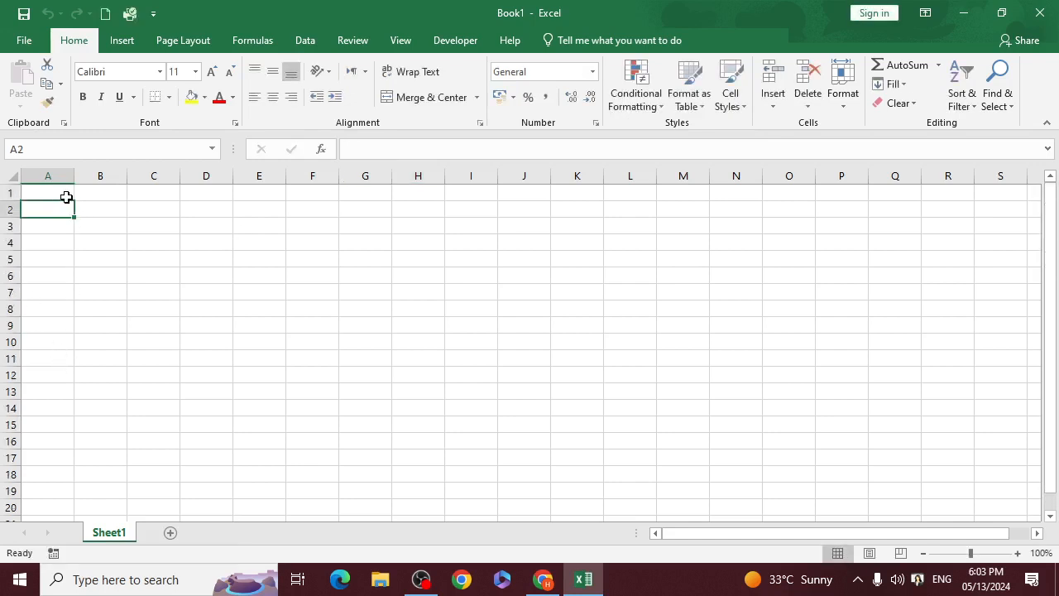
pyautogui.click(66, 195)
pyautogui.click(64, 208)
pyautogui.click(95, 212)
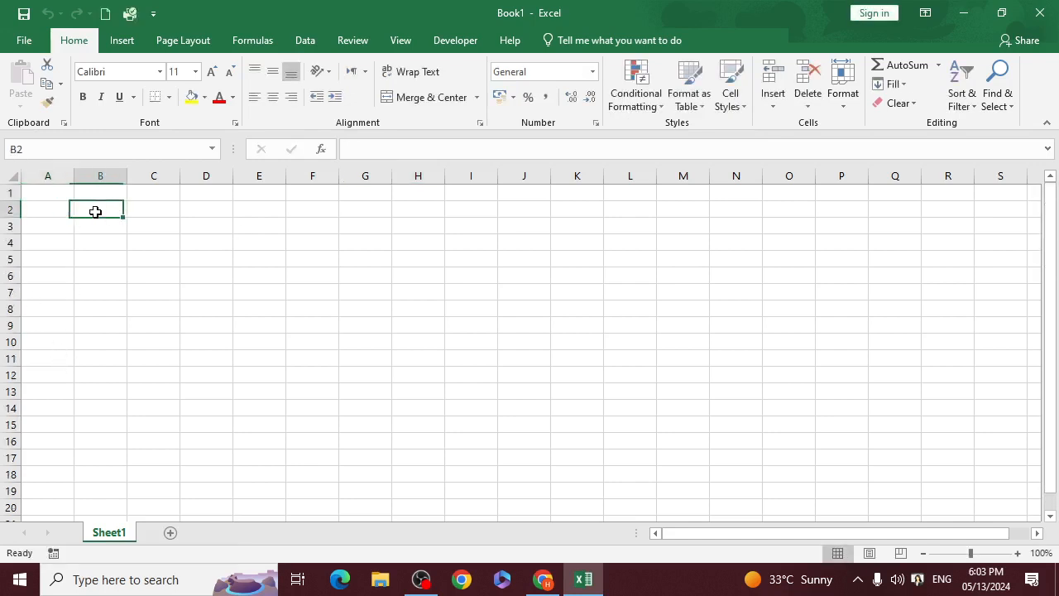
pyautogui.click(58, 220)
# List the function names Lookup, Vlookup and Hlookup in cells A2 to A4
pyautogui.click(67, 208)
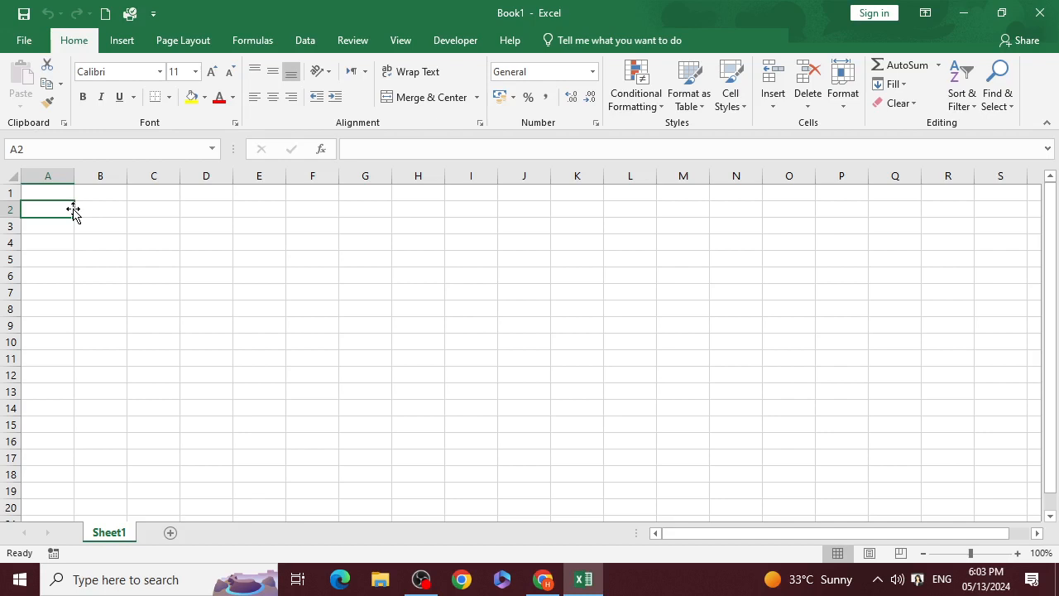
pyautogui.write('Looj')
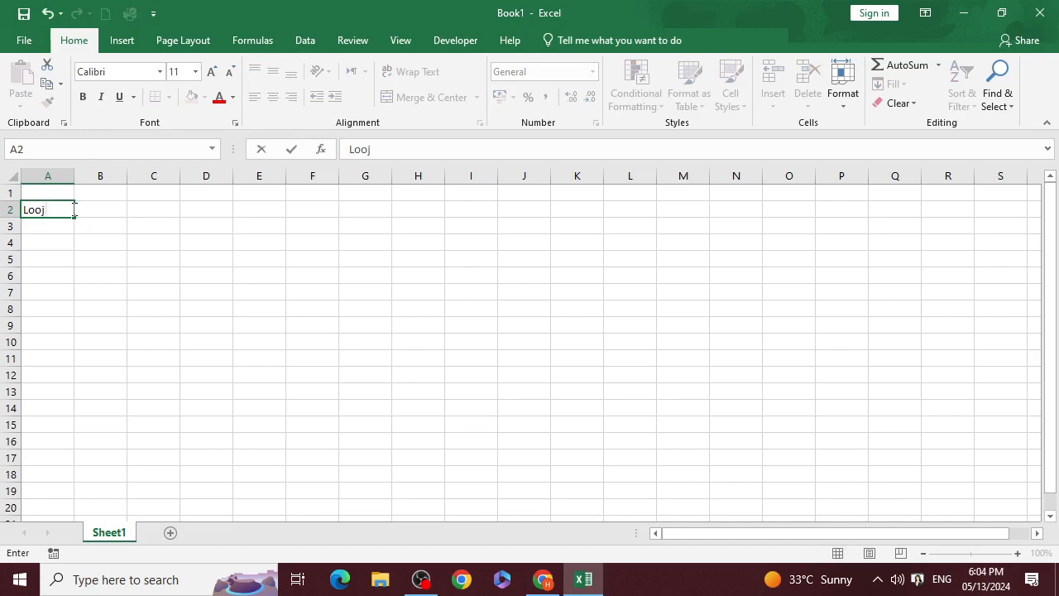
pyautogui.press('BackSpace')
pyautogui.write('kup')
pyautogui.press('Return')
pyautogui.write('H')
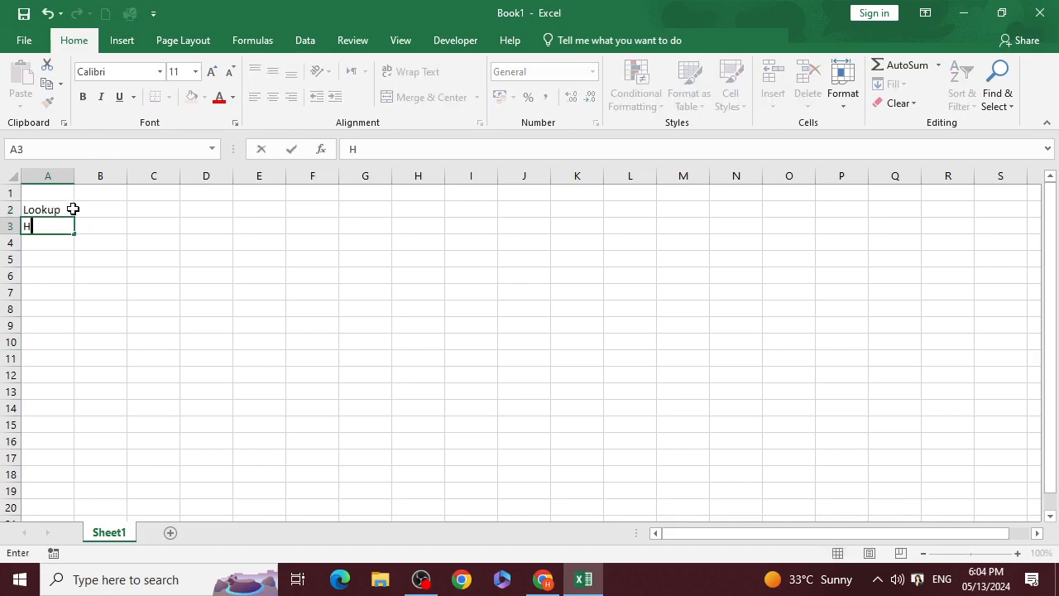
pyautogui.press('BackSpace')
pyautogui.write('Vlookup')
pyautogui.press('Return')
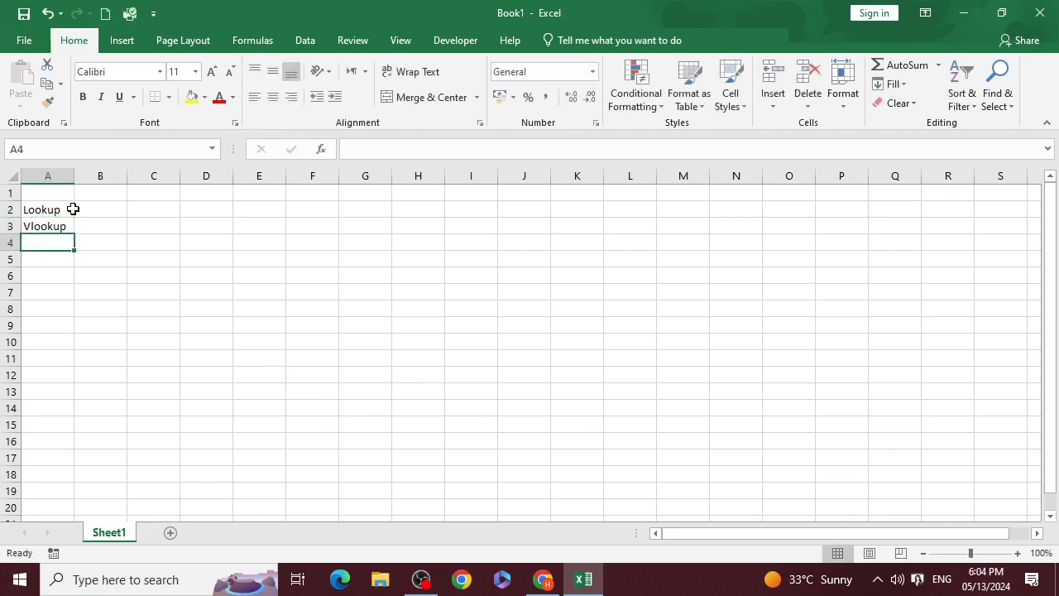
pyautogui.write('Hl')
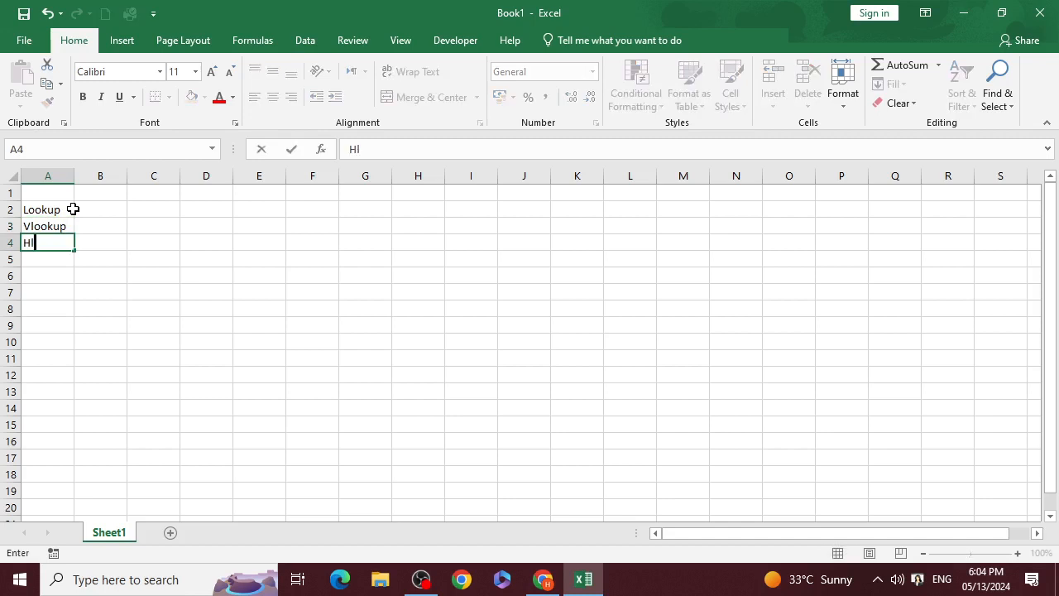
pyautogui.write('ookup')
pyautogui.press('Return')
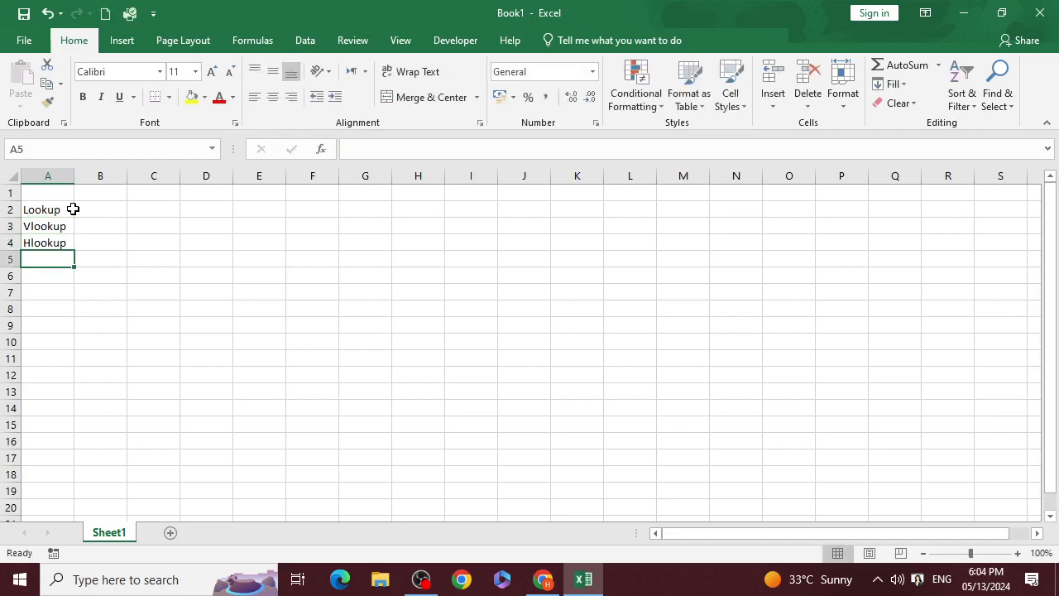
pyautogui.press('Return')
pyautogui.press('Return')
pyautogui.press('Up')
pyautogui.press('Up')
pyautogui.press('Up')
pyautogui.press('Up')
pyautogui.press('Right')
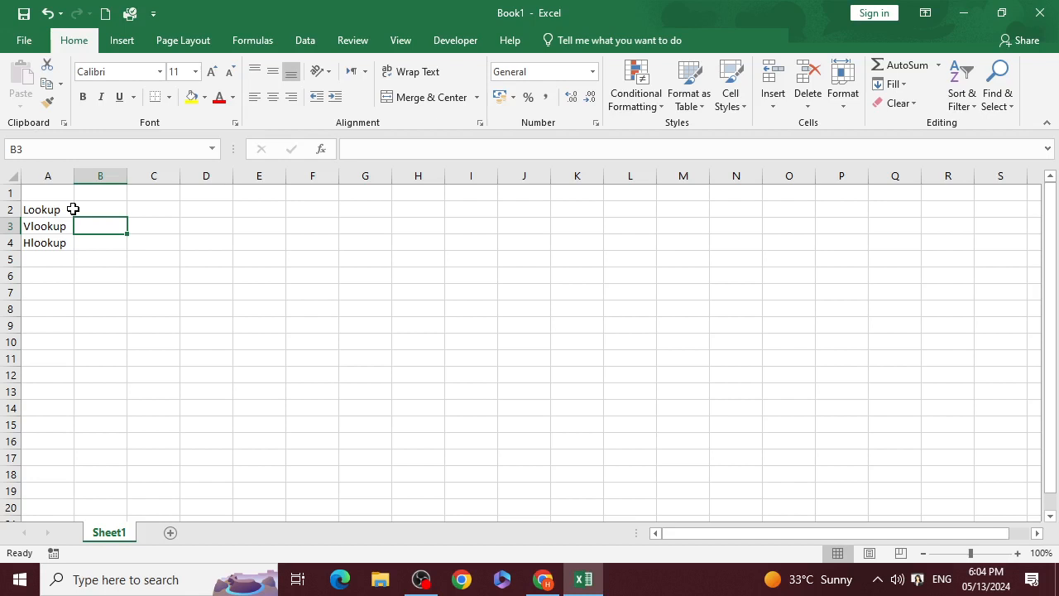
pyautogui.press('Scroll_Lock')
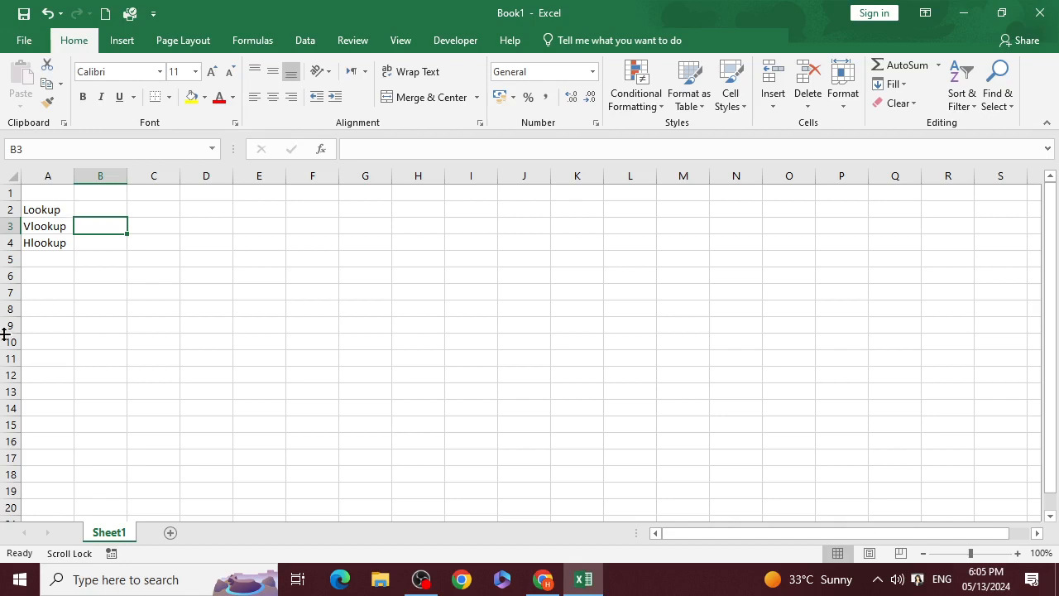
# Enter the column headers EMP ID in A6 and EMP NAME in B6
pyautogui.click(63, 278)
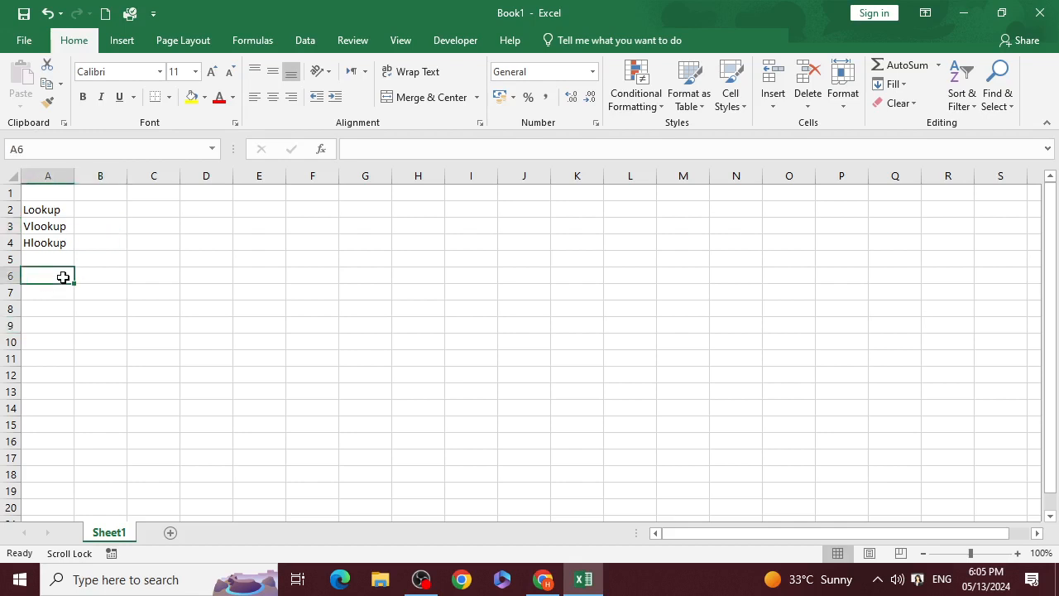
pyautogui.write('EM')
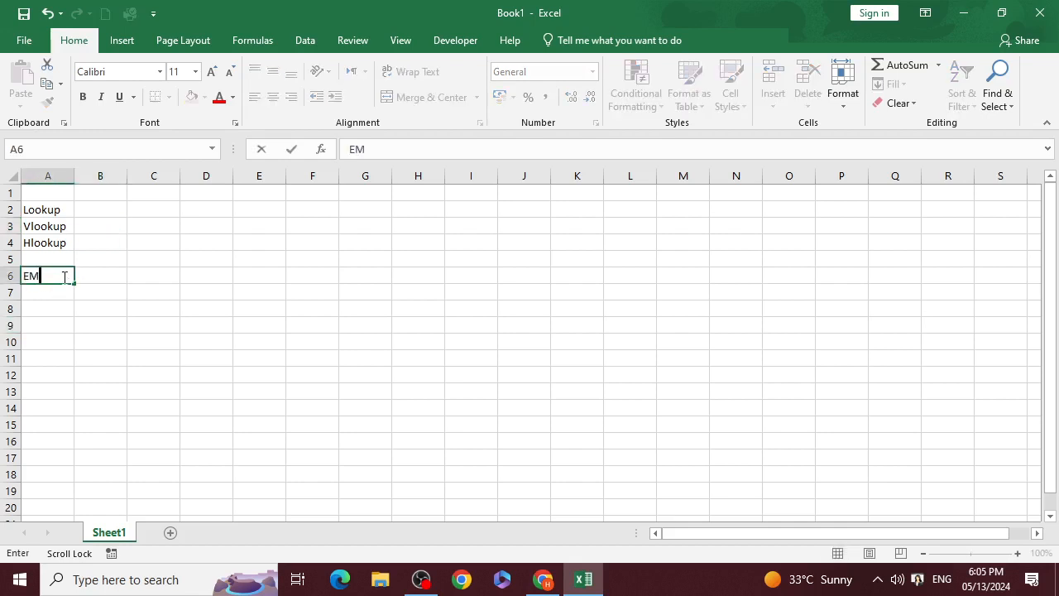
pyautogui.write('P ID')
pyautogui.press('Tab')
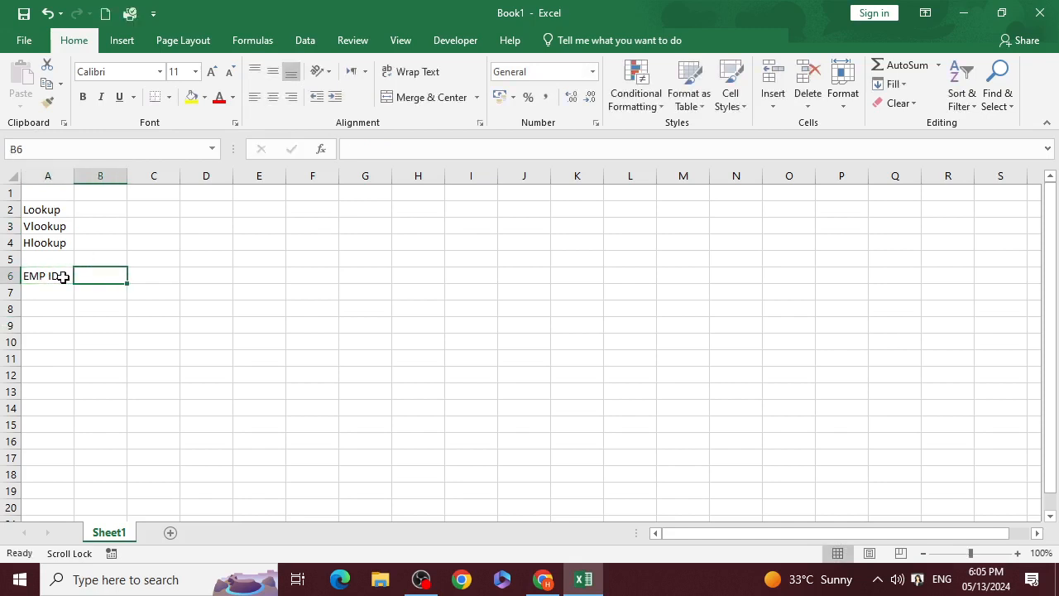
pyautogui.write('EMP ')
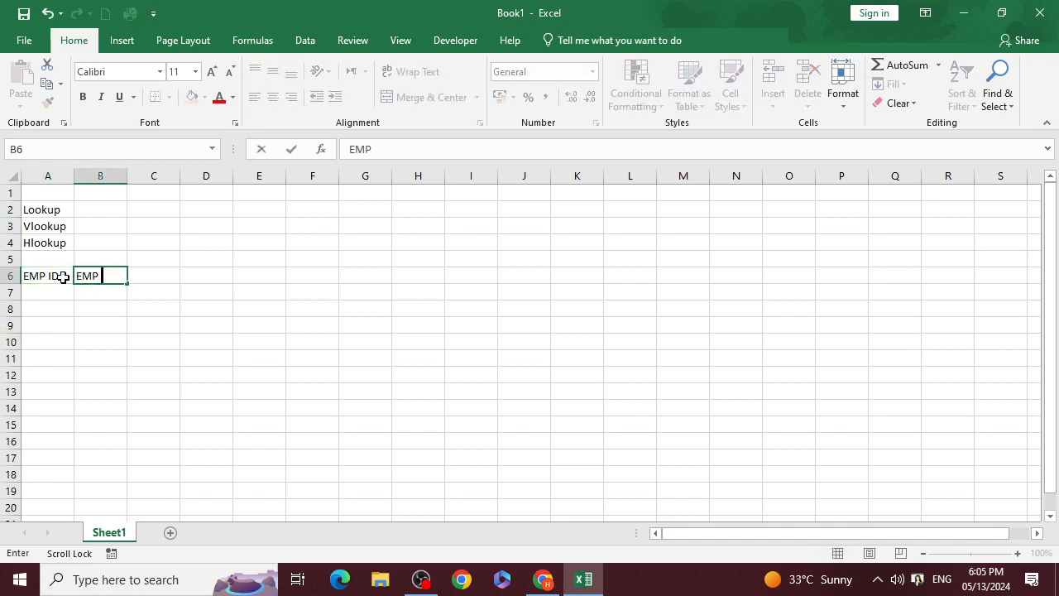
pyautogui.write('NAME')
pyautogui.click(63, 277)
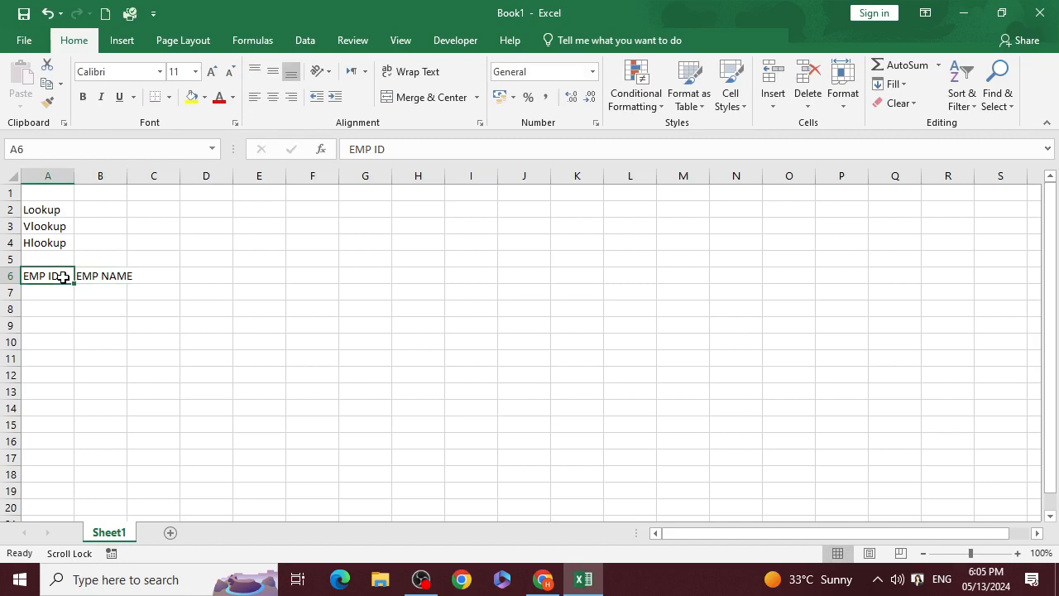
# Widen column B slightly so that the EMP NAME header fits inside it
pyautogui.hscroll(2, 63, 277)
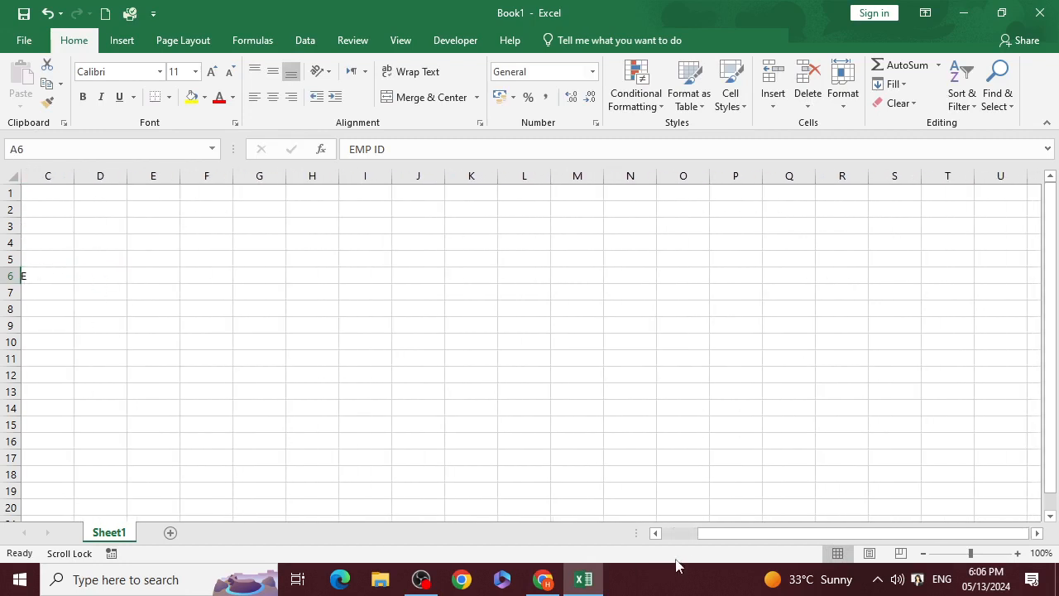
pyautogui.click(655, 533)
pyautogui.click(655, 533)
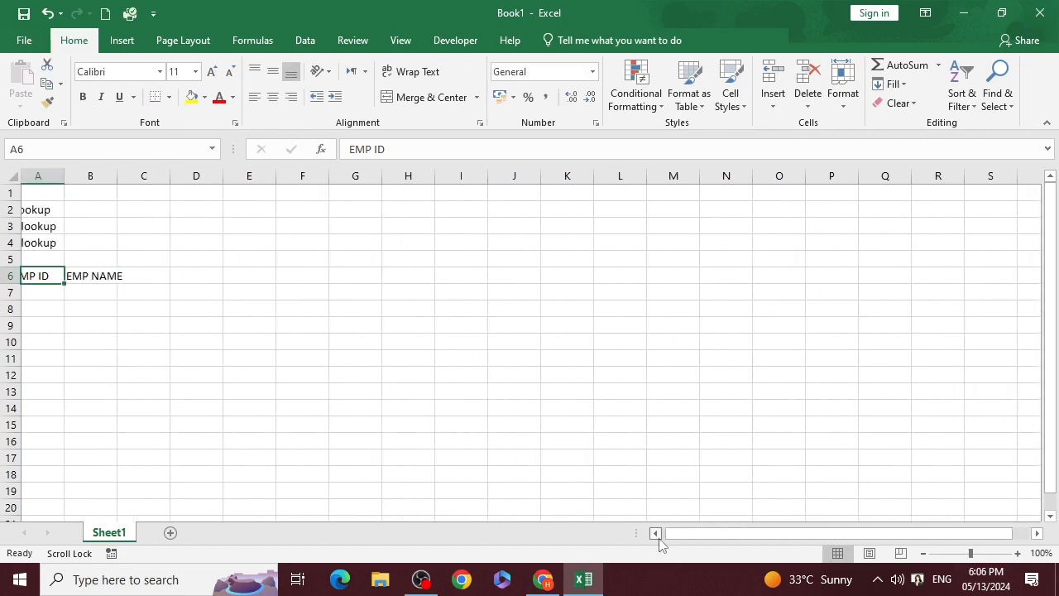
pyautogui.click(137, 274)
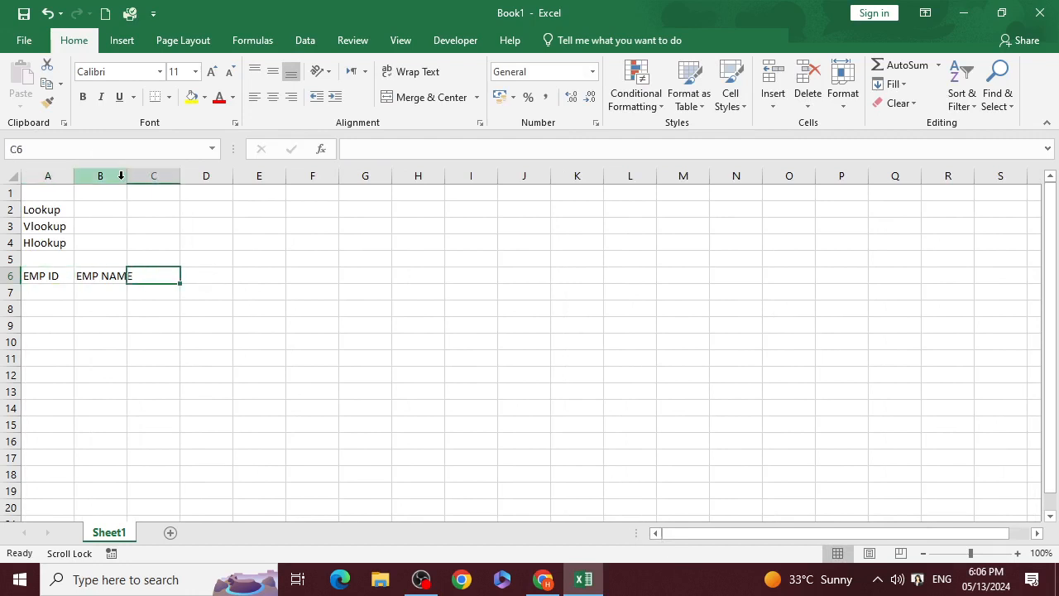
pyautogui.moveTo(128, 176); pyautogui.dragTo(137, 176)
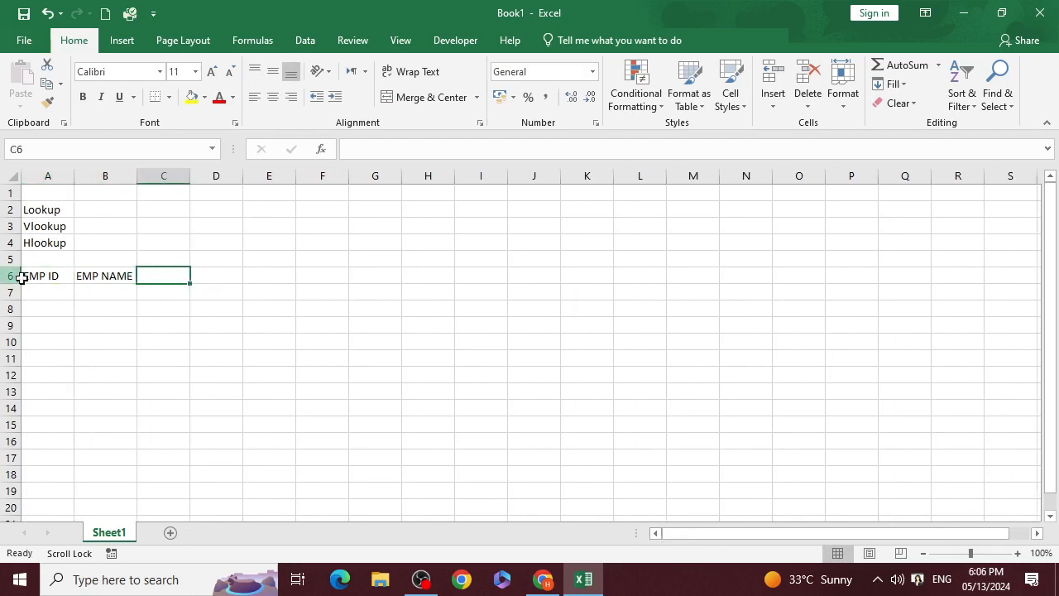
# Replace EMP with STU in the A6 header so it reads STU ID
pyautogui.click(33, 277)
pyautogui.doubleClick(52, 276)
pyautogui.moveTo(40, 276); pyautogui.dragTo(23, 275)
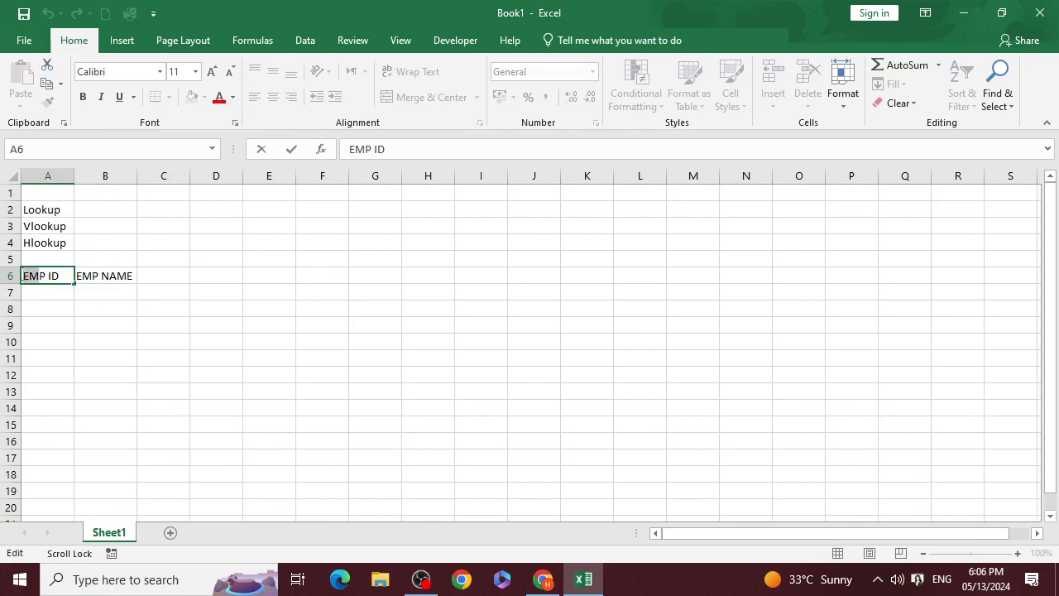
pyautogui.press('BackSpace')
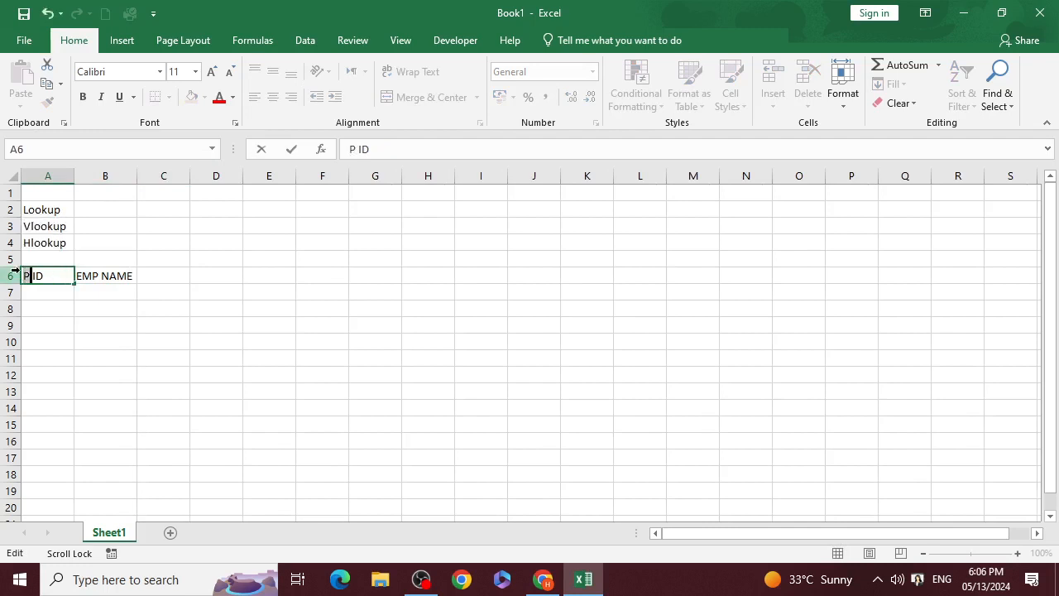
pyautogui.press('BackSpace')
pyautogui.write('STU')
# Replace EMP with STU in the B6 header so it reads STU NAME
pyautogui.click(131, 276)
pyautogui.doubleClick(130, 275)
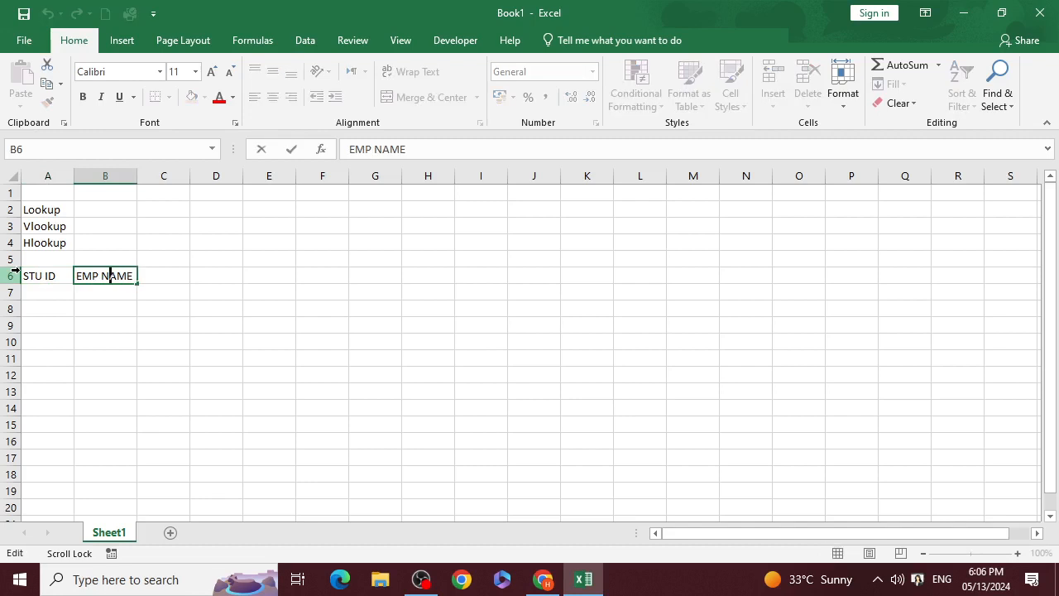
pyautogui.press('Left')
pyautogui.hotkey('shift', 'Left')
pyautogui.hotkey('shift', 'Left')
pyautogui.hotkey('shift', 'Left')
pyautogui.hotkey('shift', 'Left')
pyautogui.write('STU')
pyautogui.press('Tab')
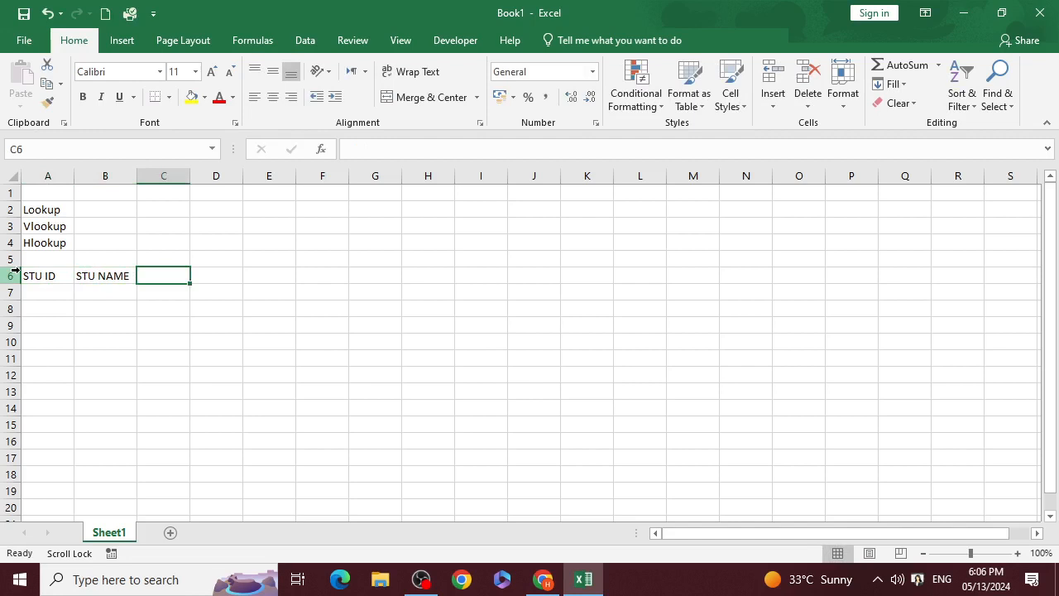
# Add the subject headers Phys in C6 and Maths in D6
pyautogui.write('I')
pyautogui.press('BackSpace')
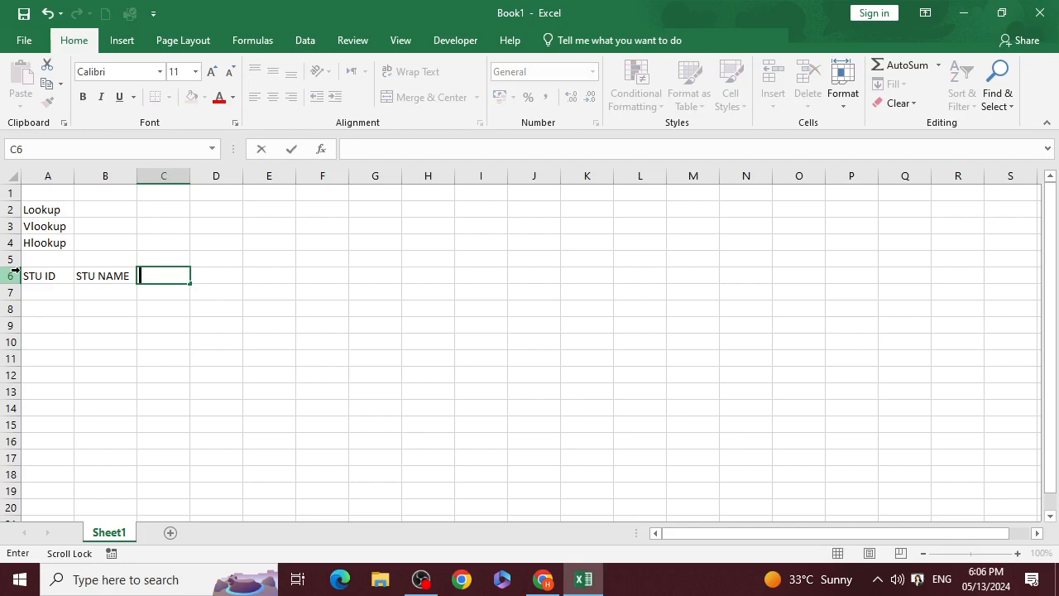
pyautogui.write('Phys')
pyautogui.press('Tab')
pyautogui.write('MAths')
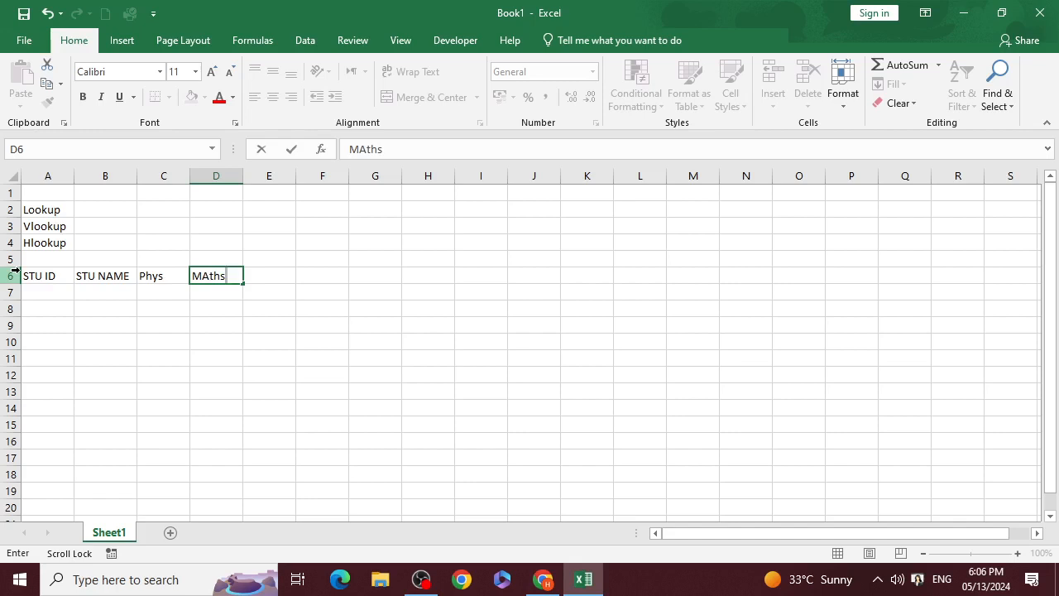
pyautogui.press('Return')
# Enter the first four-digit student ID in A7 and fill it down to A16 as a series increasing by one
pyautogui.hscroll(1, 15, 271)
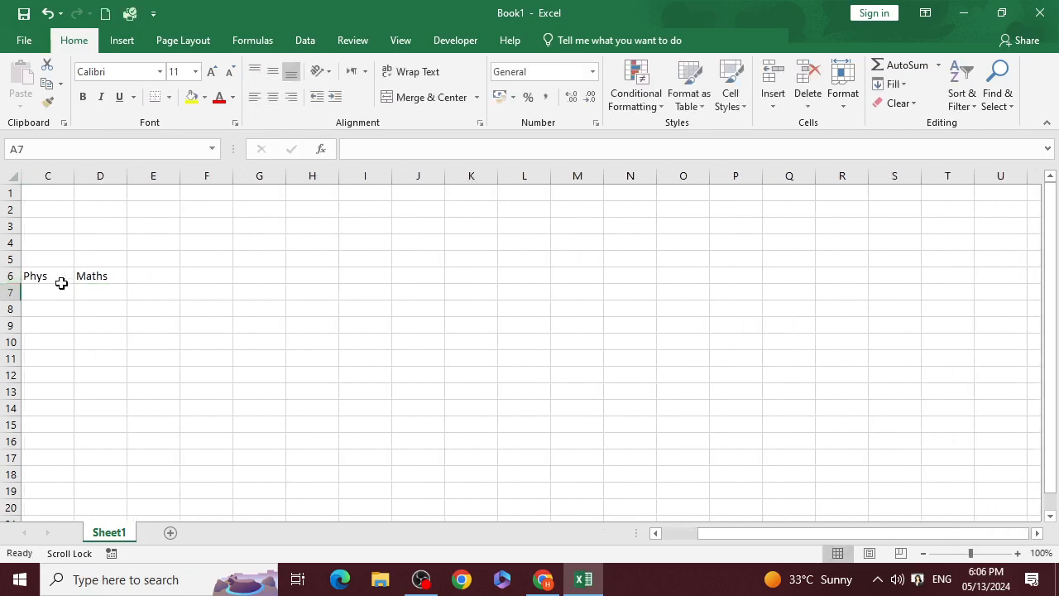
pyautogui.moveTo(753, 532); pyautogui.dragTo(692, 545)
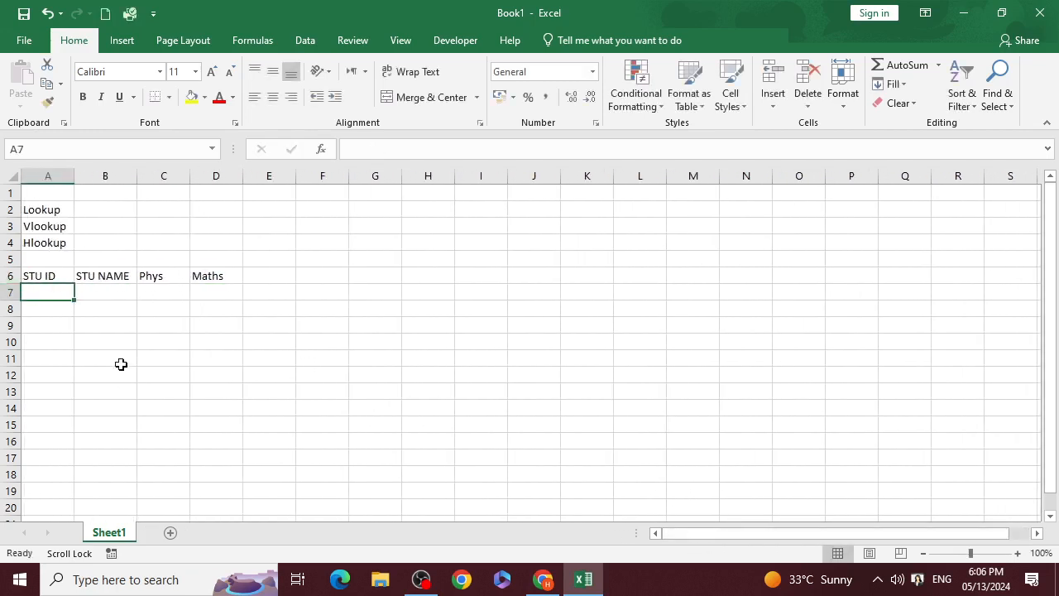
pyautogui.click(107, 324)
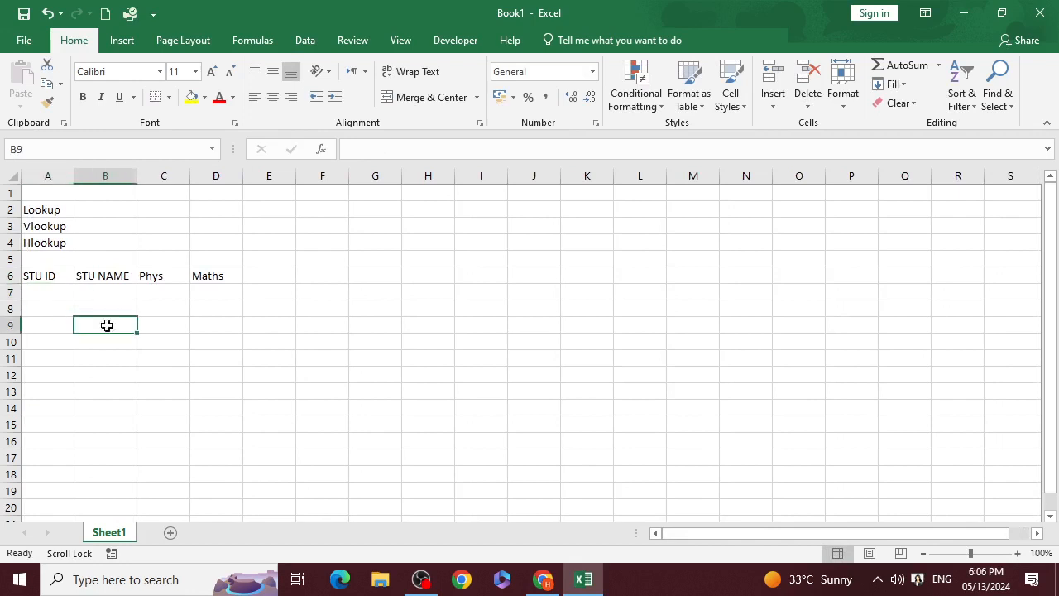
pyautogui.click(64, 293)
pyautogui.write('100')
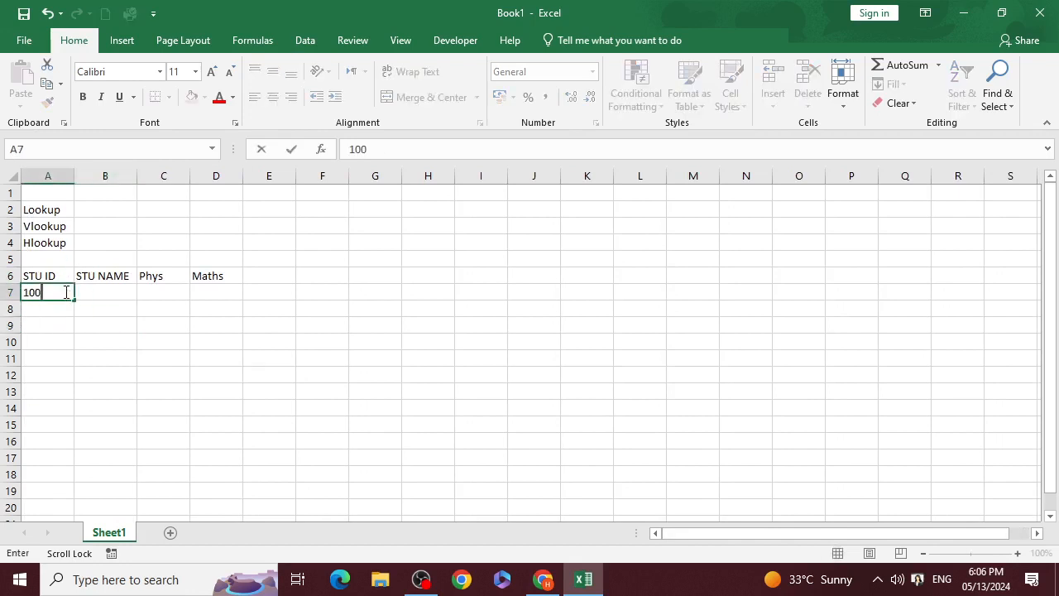
pyautogui.write('1')
pyautogui.press('Return')
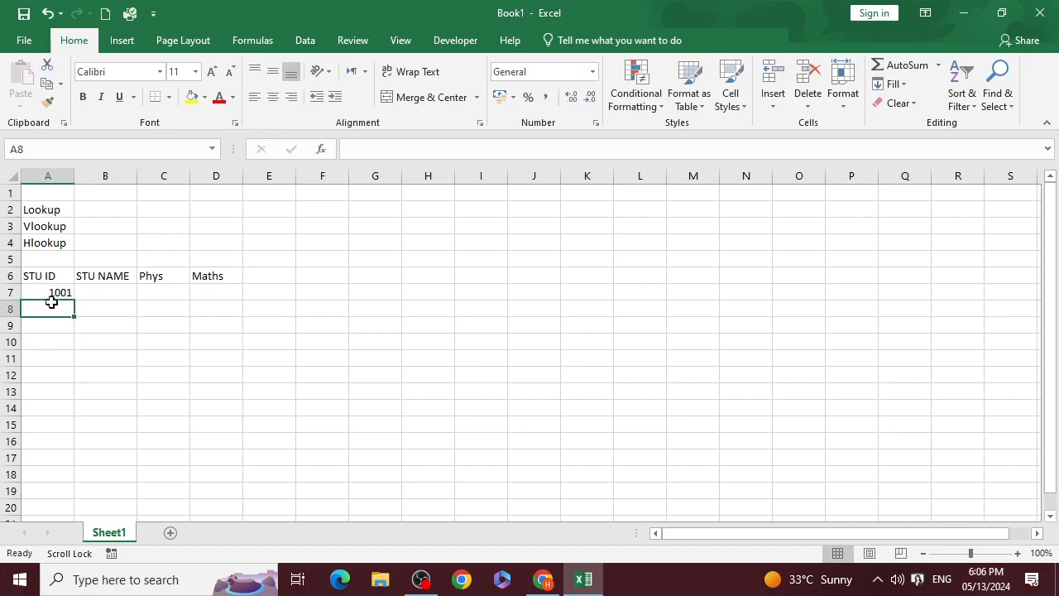
pyautogui.click(56, 294)
pyautogui.moveTo(74, 299); pyautogui.dragTo(64, 438)
# Enter the first student's name in B7 under STU NAME
pyautogui.click(106, 294)
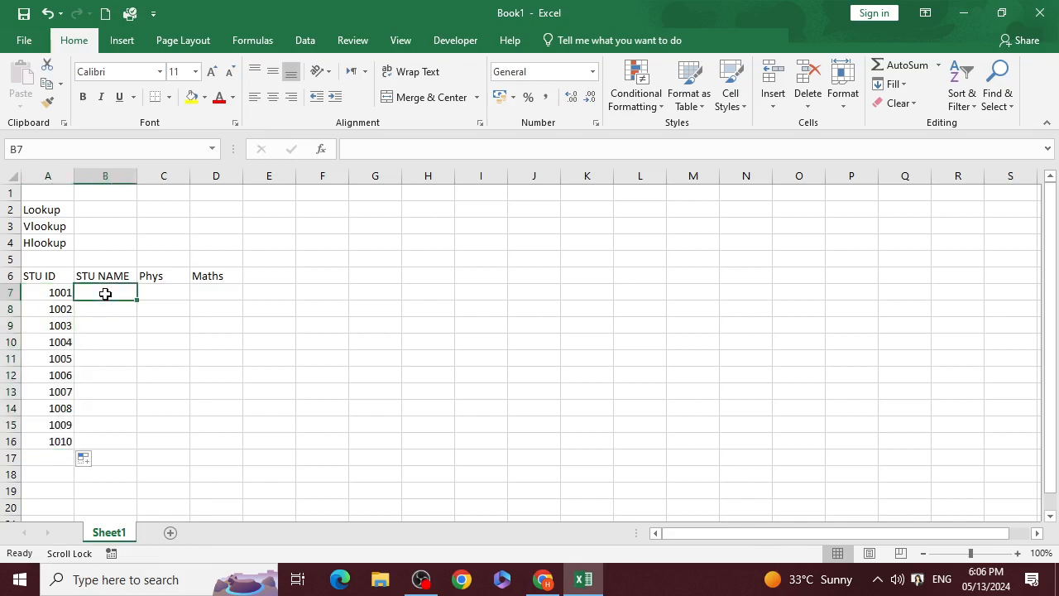
pyautogui.write('Waqar')
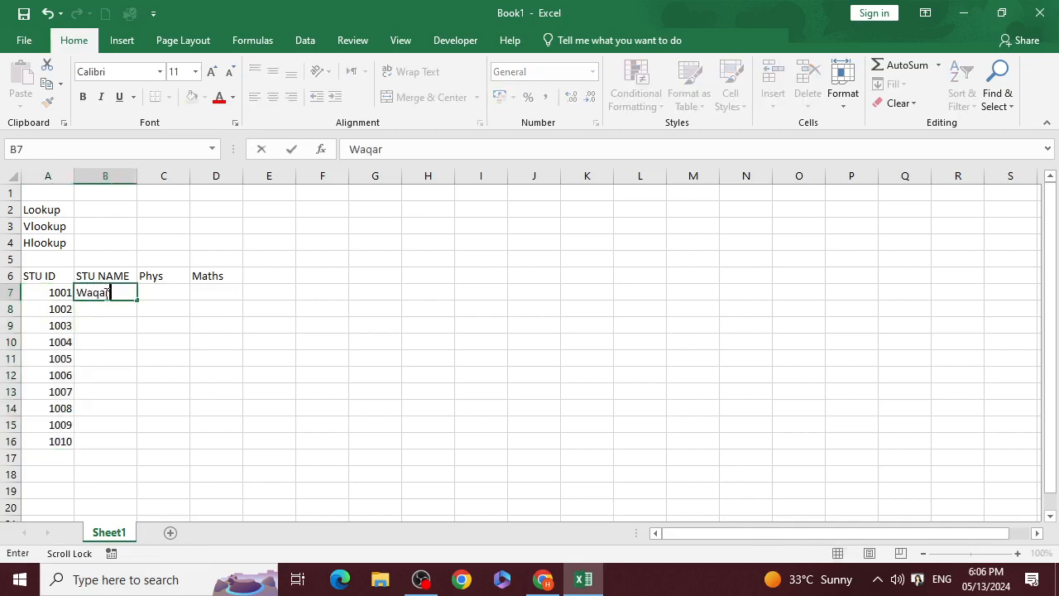
pyautogui.press('Return')
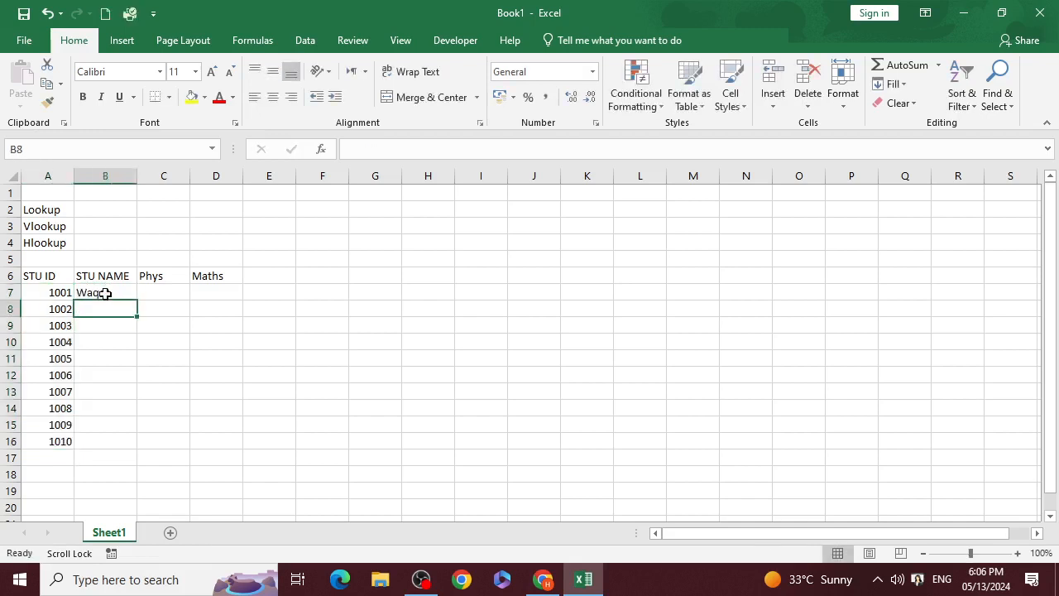
# Enter the remaining nine students' names under STU NAME in B8 through B16
pyautogui.write('IMtai')
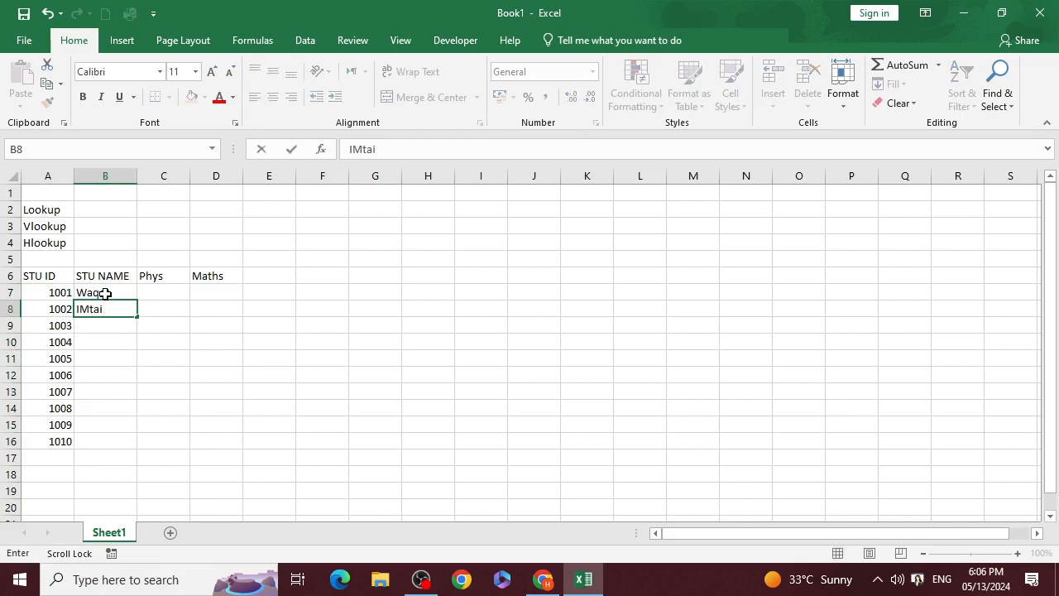
pyautogui.write('z')
pyautogui.press('Return')
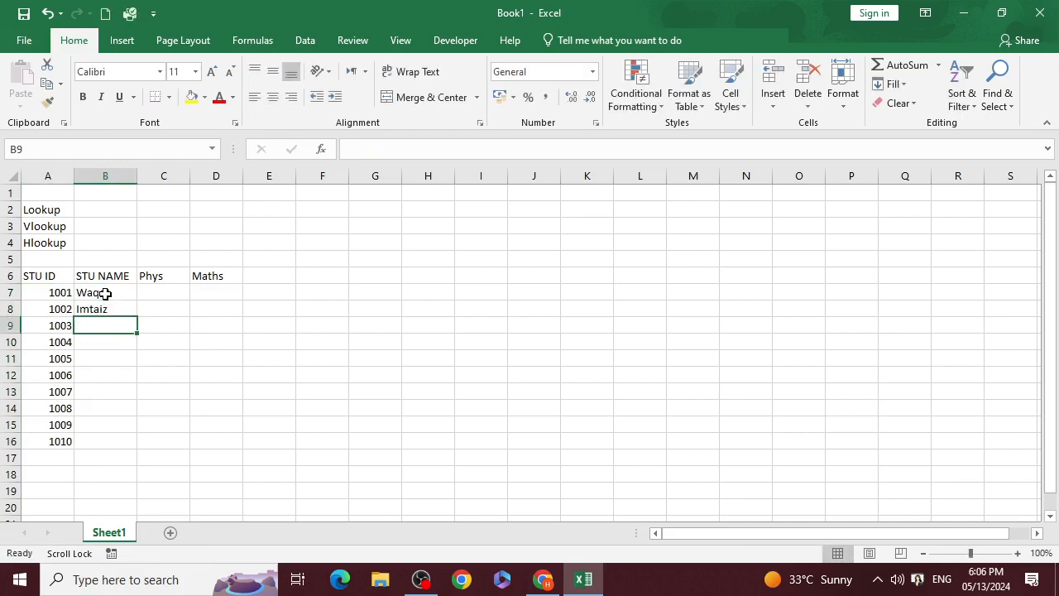
pyautogui.write('Basit')
pyautogui.press('Return')
pyautogui.write('w')
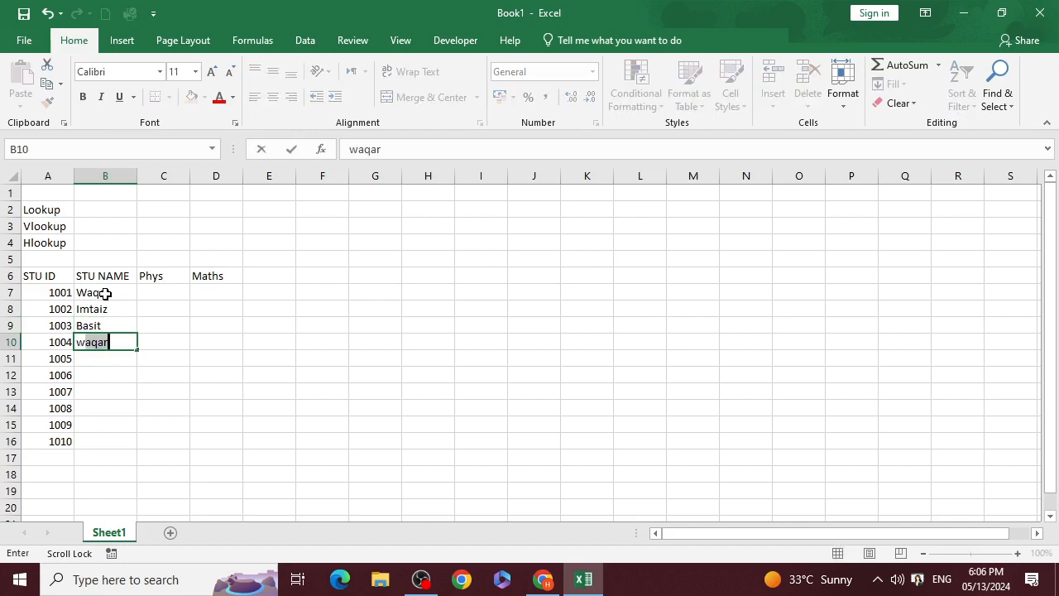
pyautogui.write('adood')
pyautogui.press('Return')
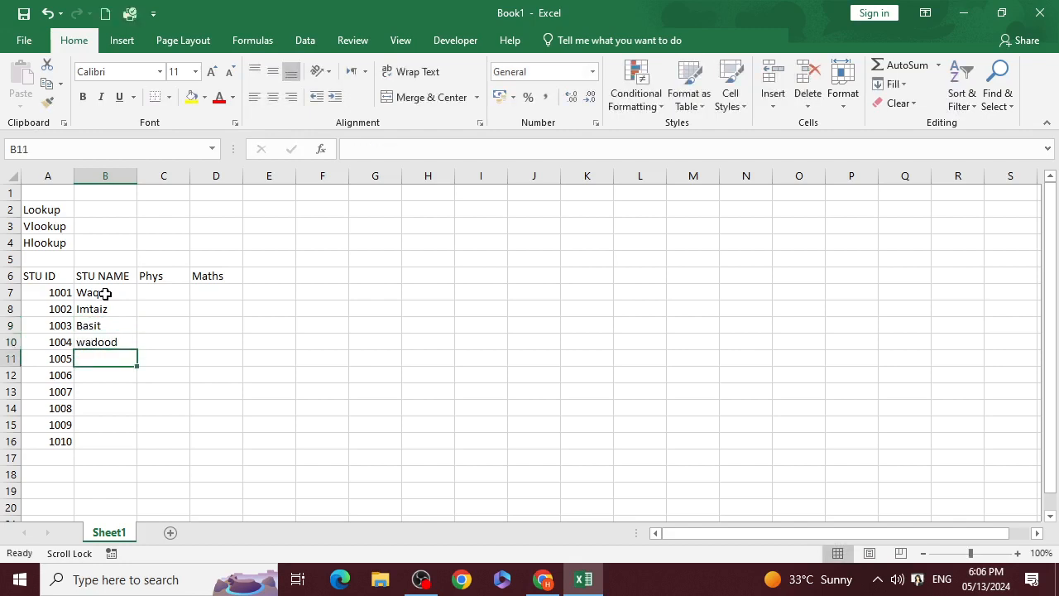
pyautogui.write('Gafar')
pyautogui.press('Return')
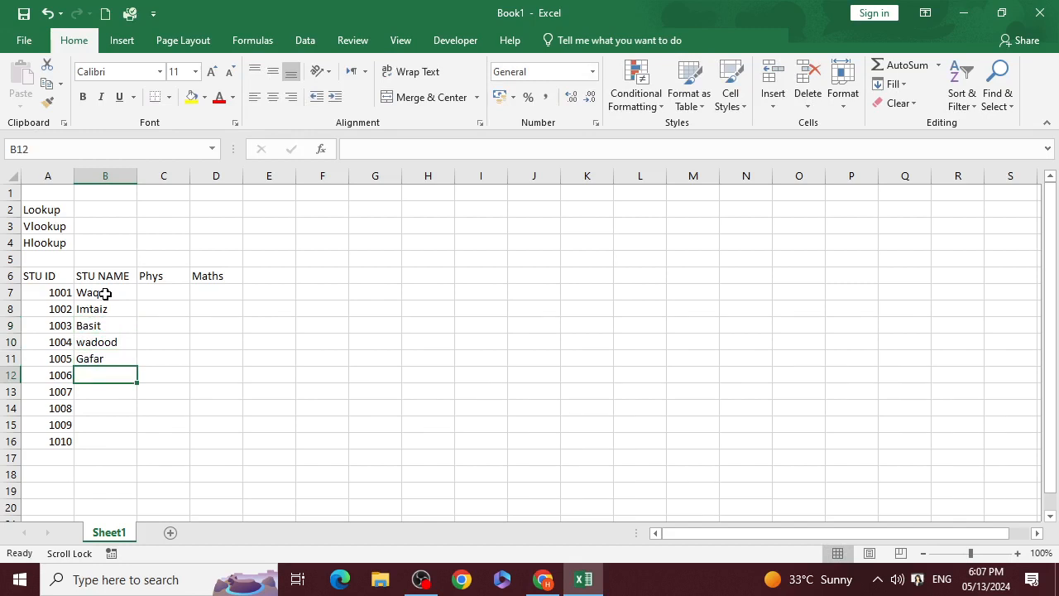
pyautogui.write('saleem')
pyautogui.press('Return')
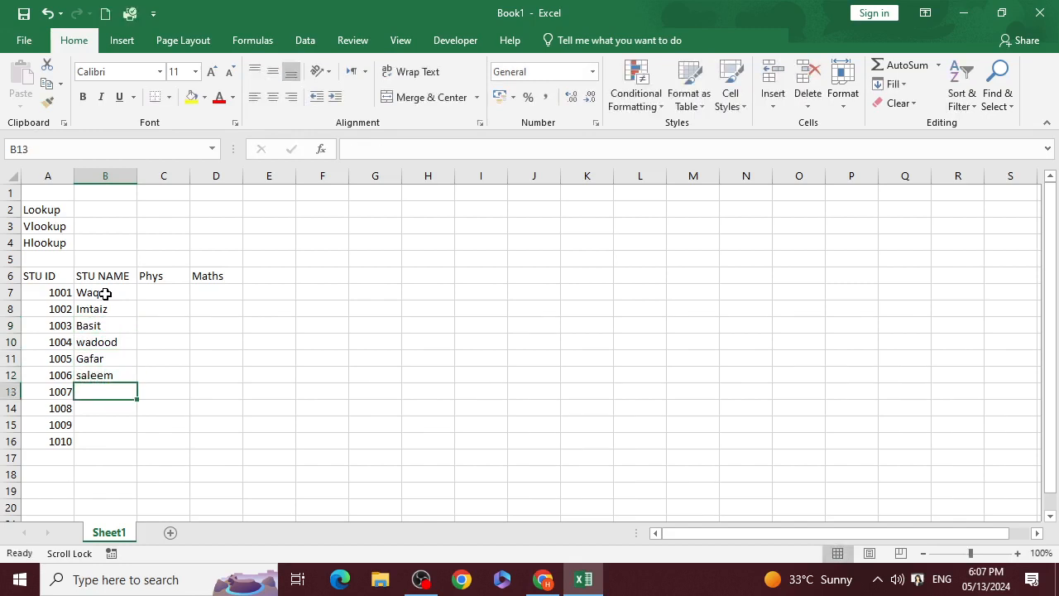
pyautogui.write('amir')
pyautogui.press('Return')
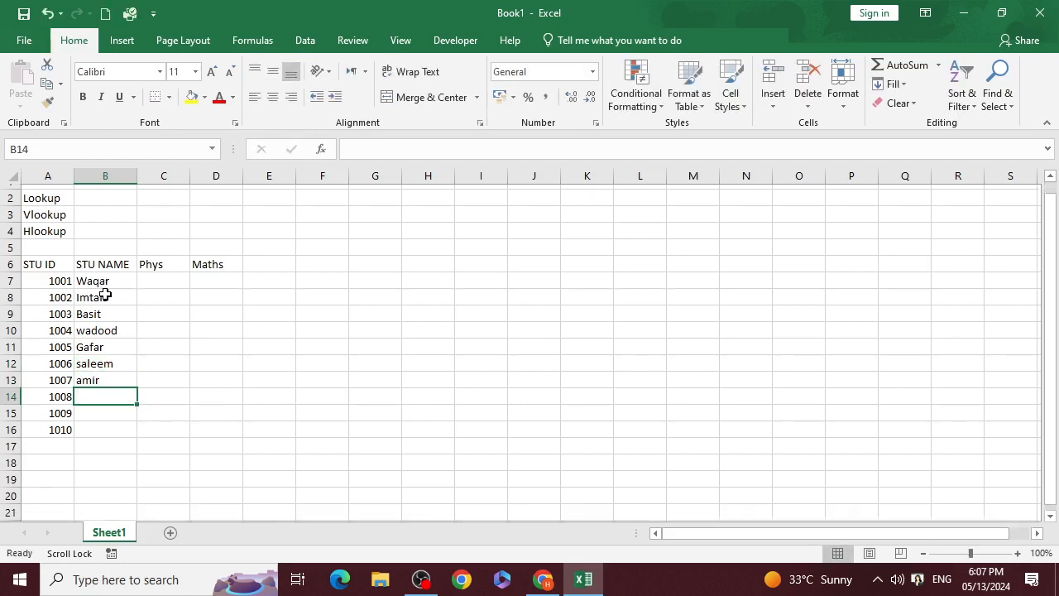
pyautogui.write('Rizwan')
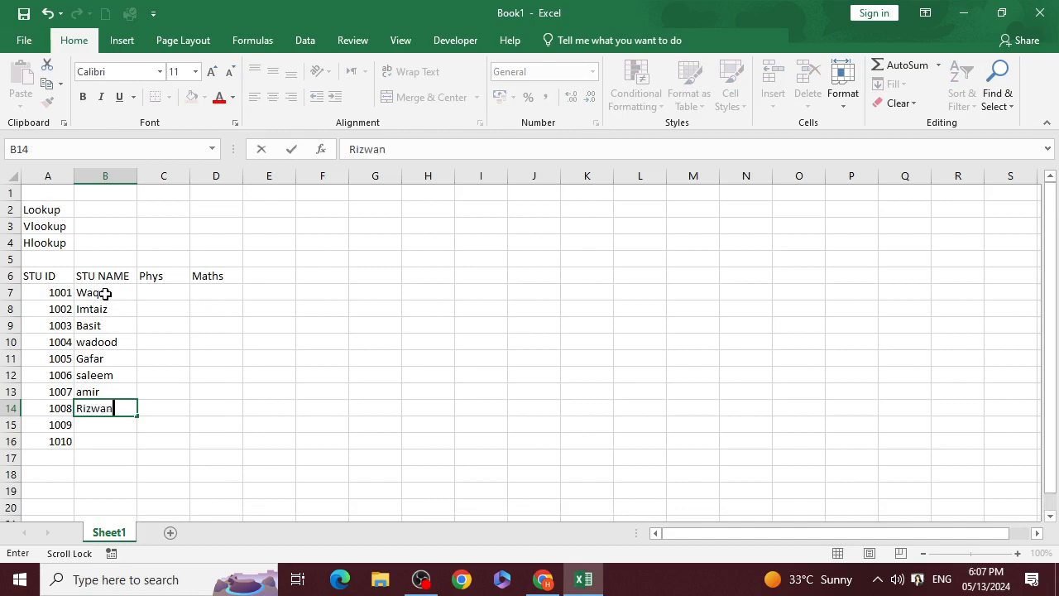
pyautogui.press('Return')
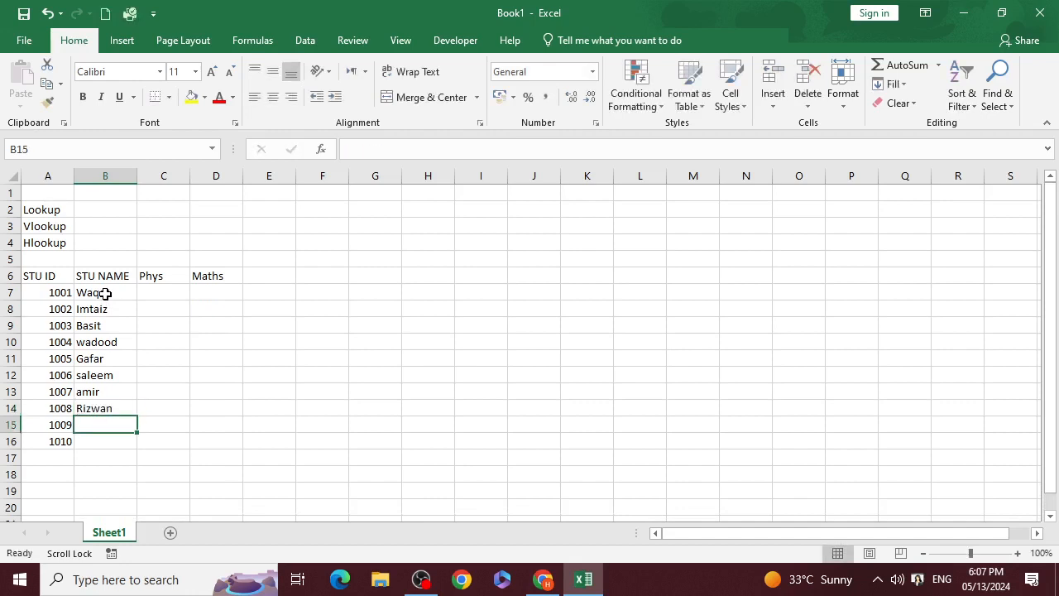
pyautogui.write('Khan')
pyautogui.press('Return')
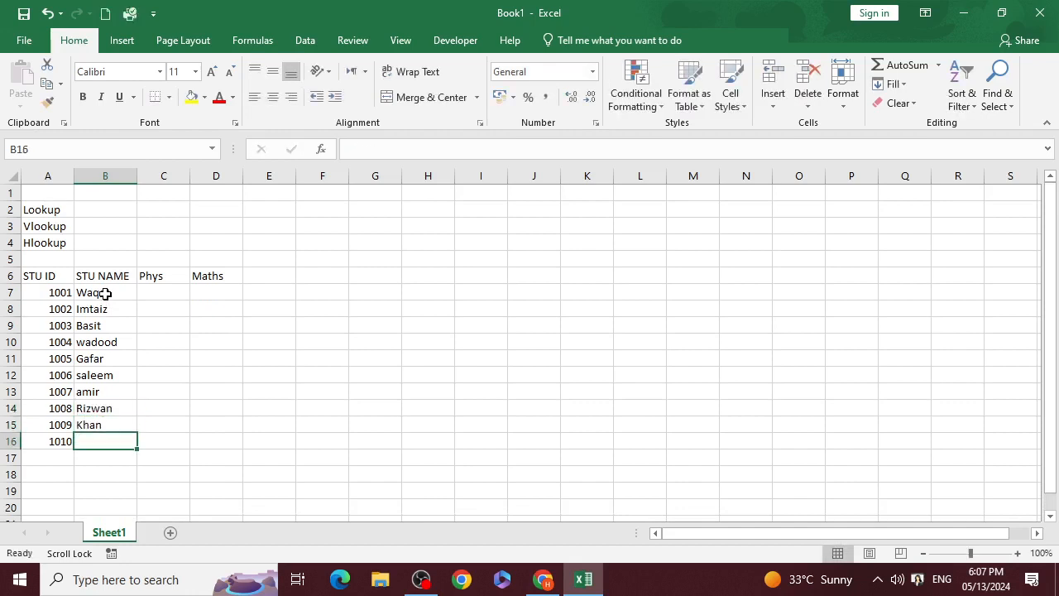
pyautogui.write('Imran')
pyautogui.press('Return')
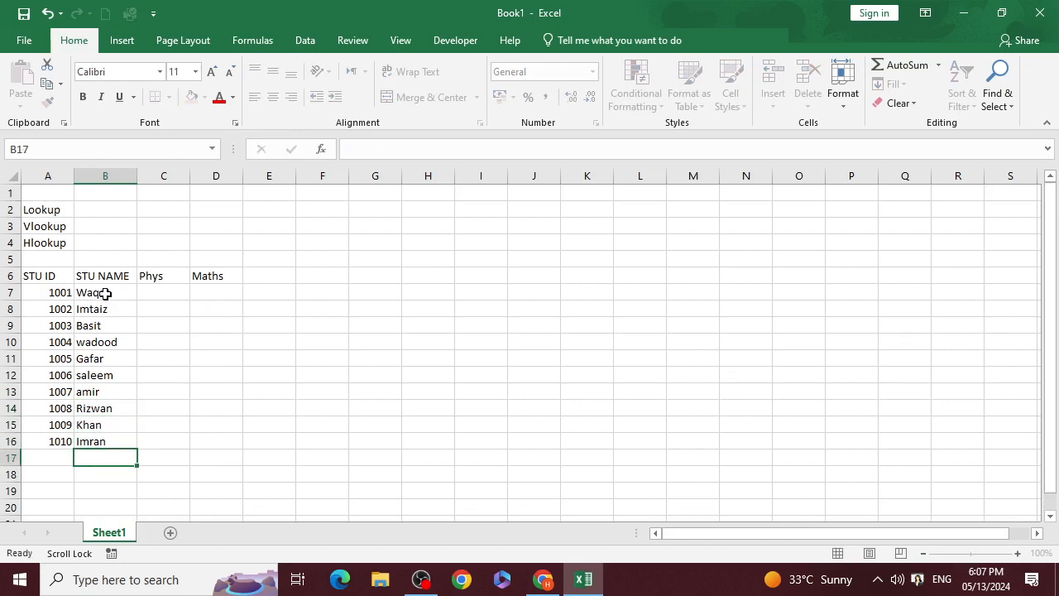
# Re-enter the student's name in B13 with a capital first letter
pyautogui.click(147, 480)
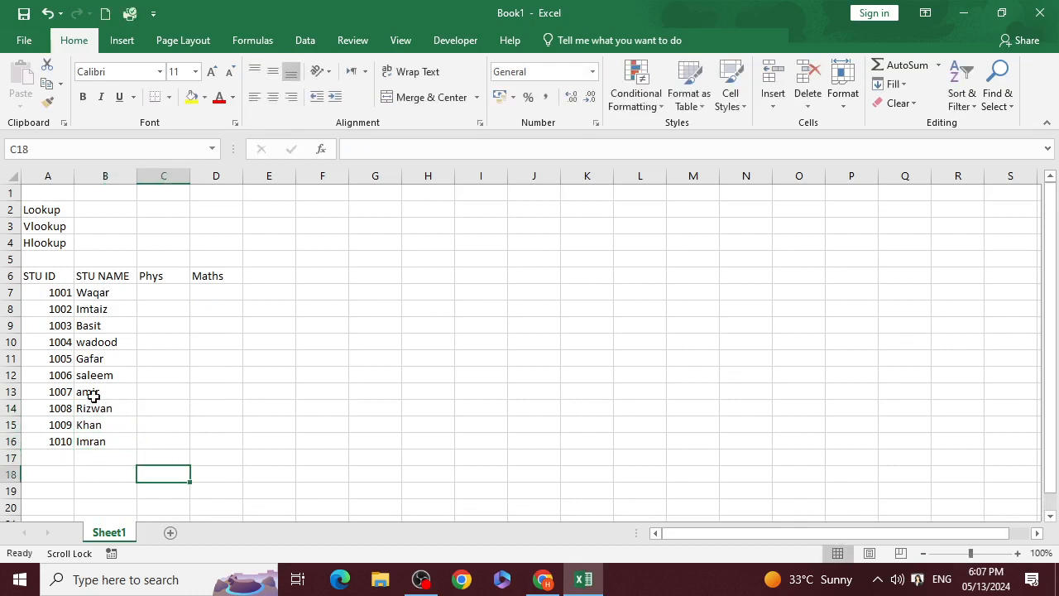
pyautogui.click(91, 395)
pyautogui.write('Amir')
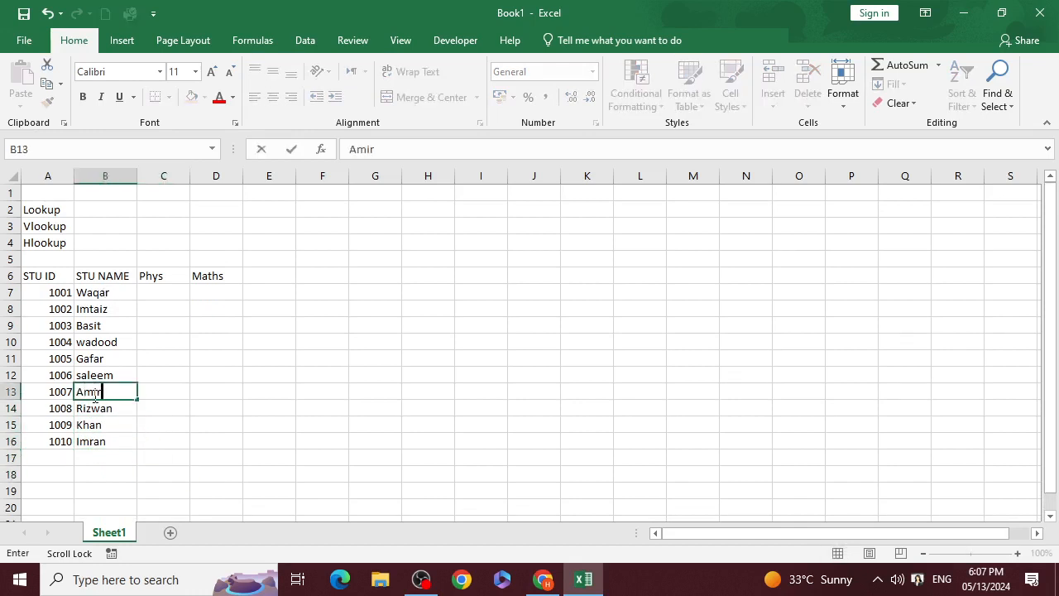
pyautogui.click(200, 357)
# Enter the Phys marks 100, 50, 62, 54, 23, 56, 45, 20, 32 and 50 in C7 through C16
pyautogui.click(165, 308)
pyautogui.click(172, 296)
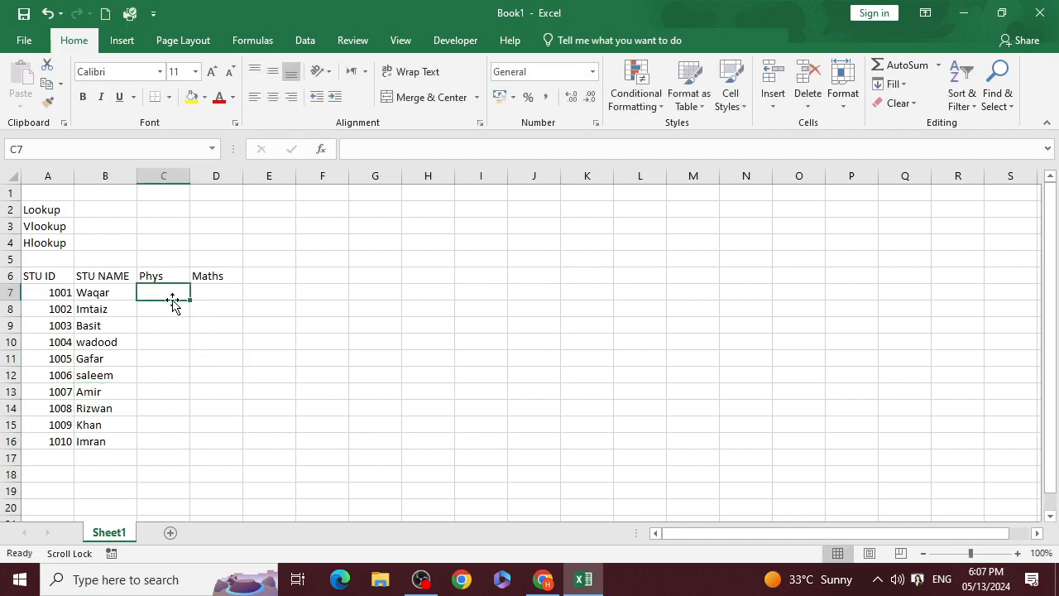
pyautogui.write('100')
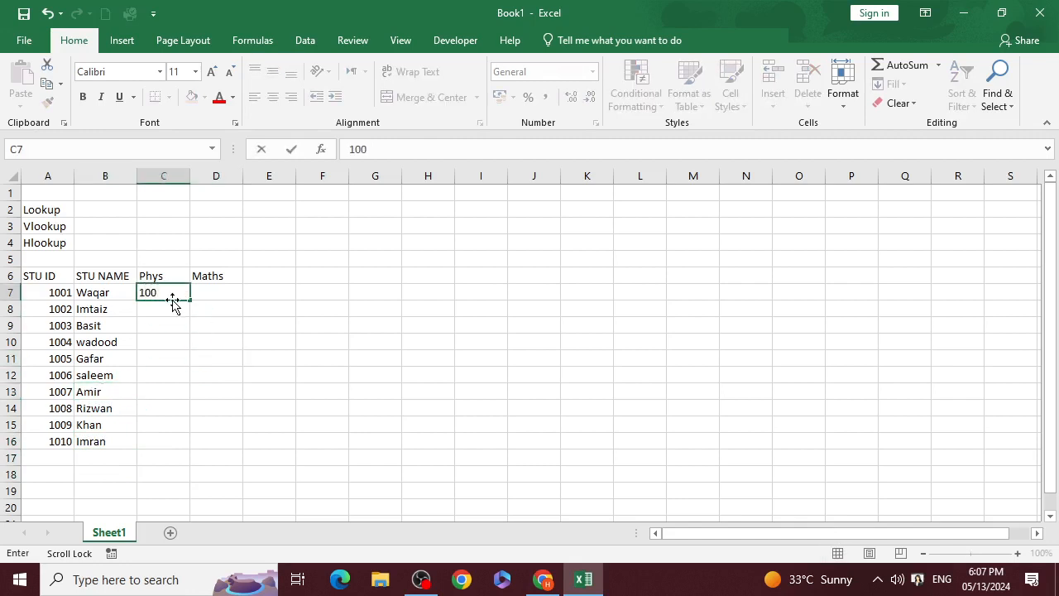
pyautogui.press('Down')
pyautogui.write('50')
pyautogui.press('Return')
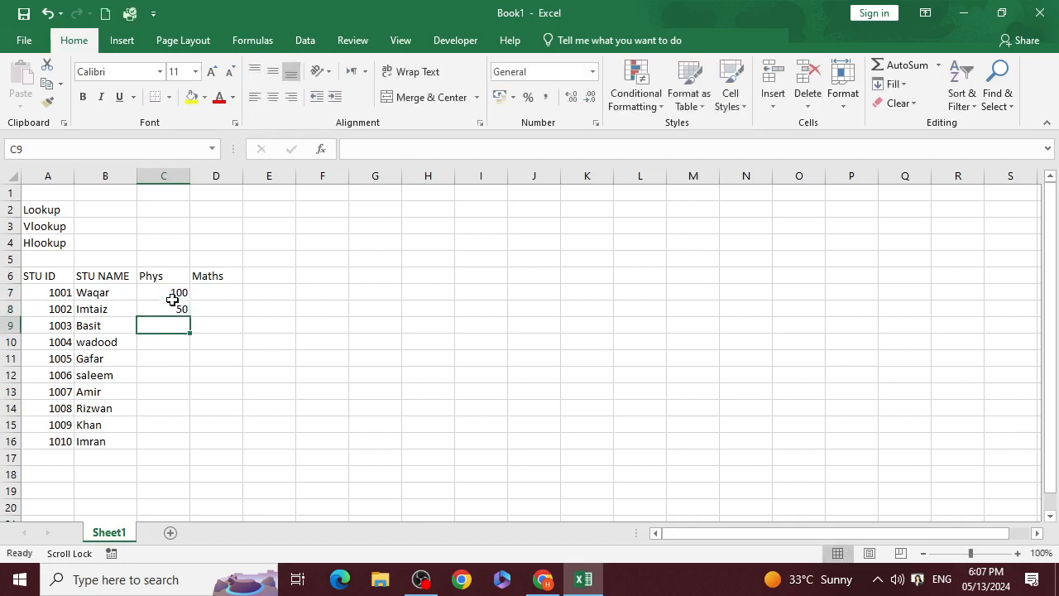
pyautogui.write('62')
pyautogui.press('Return')
pyautogui.write('54')
pyautogui.press('Return')
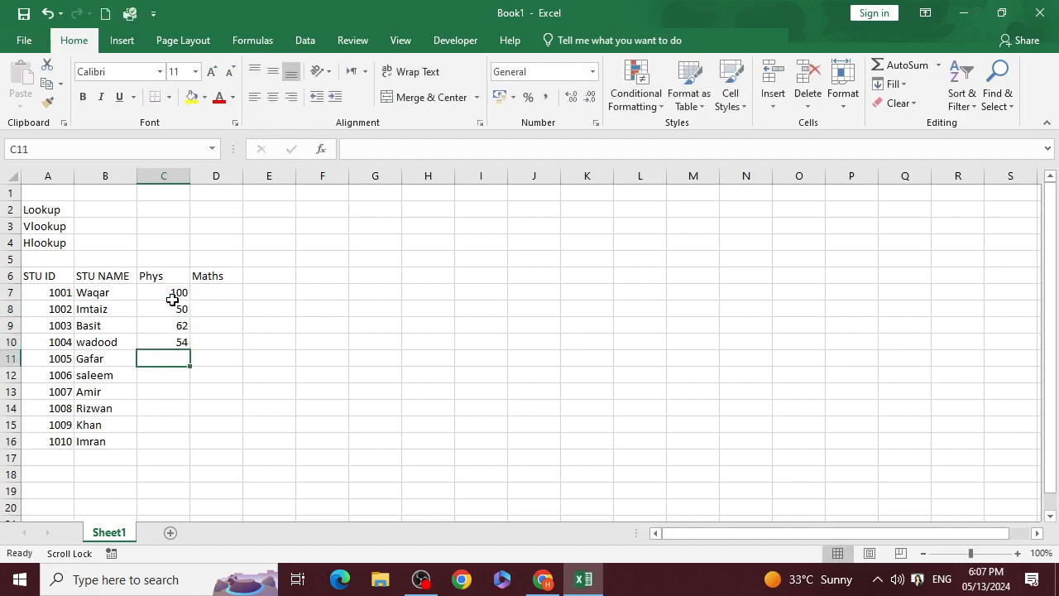
pyautogui.write('23')
pyautogui.press('Return')
pyautogui.write('56')
pyautogui.press('Return')
pyautogui.write('45')
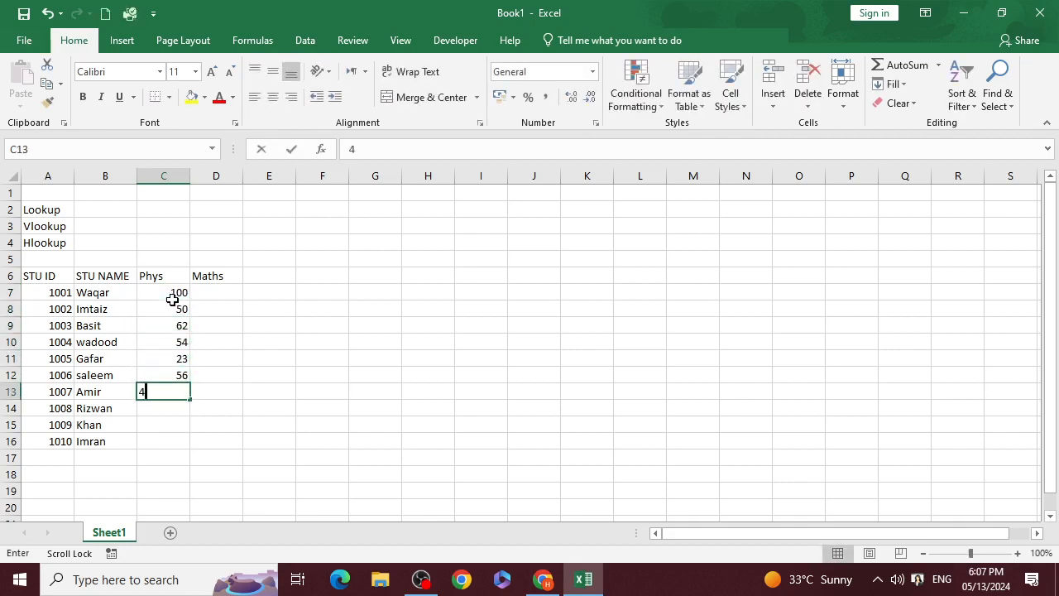
pyautogui.press('Return')
pyautogui.write('20')
pyautogui.press('Return')
pyautogui.write('3')
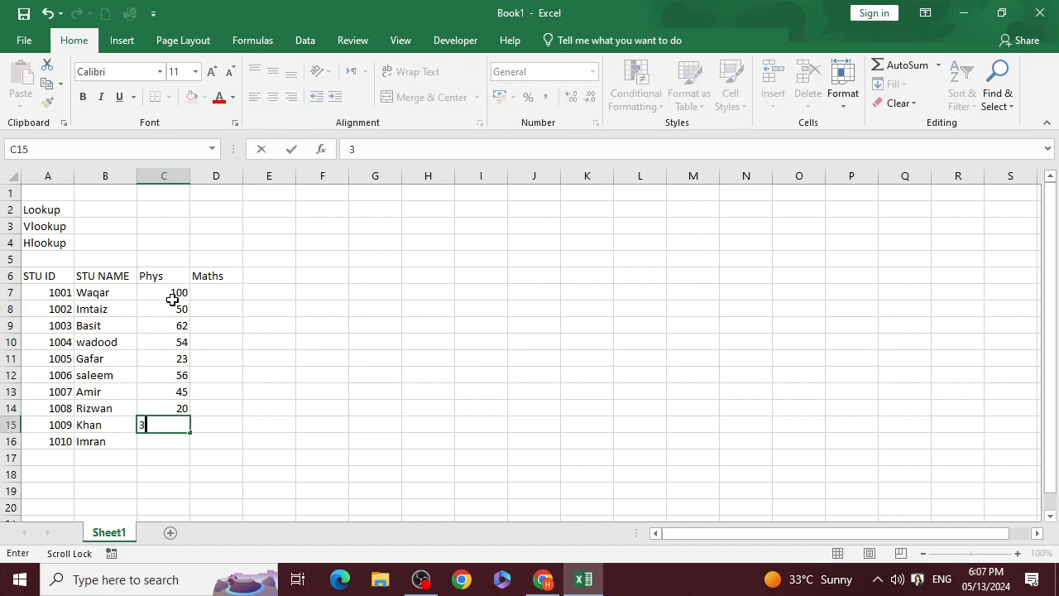
pyautogui.write('2')
pyautogui.press('Return')
pyautogui.write('50')
pyautogui.press('Return')
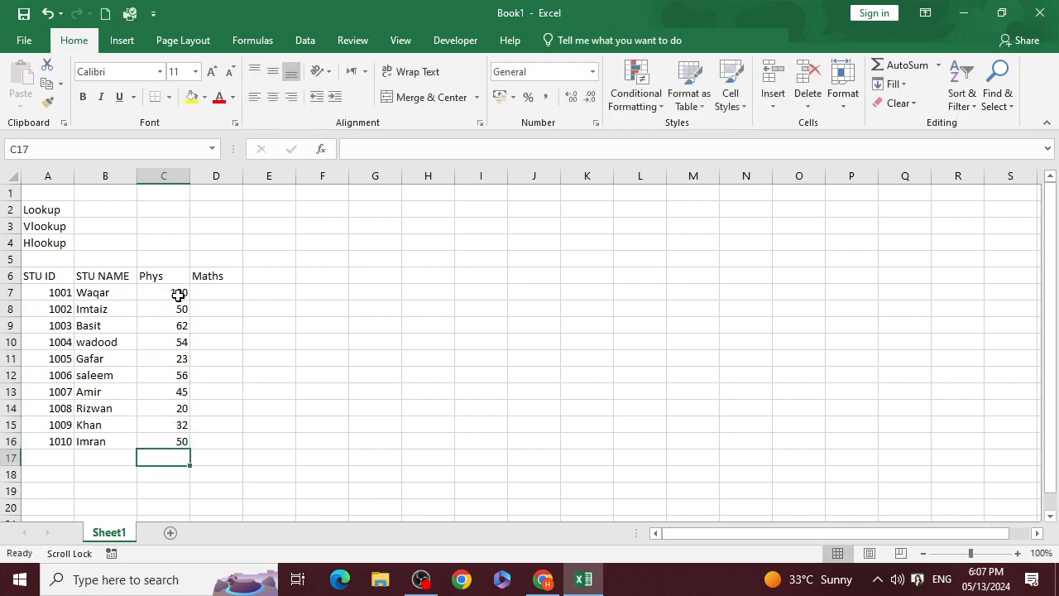
# Copy the Phys marks in C7:C16 into the Maths column starting at D7
pyautogui.moveTo(170, 294); pyautogui.dragTo(161, 434)
pyautogui.hotkey('ctrl', 'c')
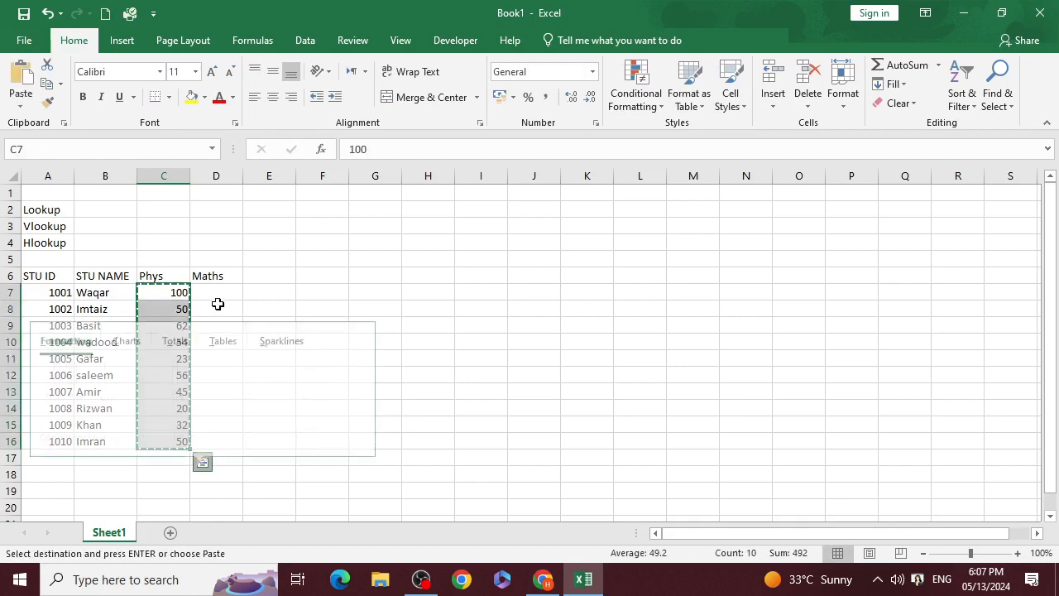
pyautogui.click(217, 292)
pyautogui.hotkey('ctrl', 'v')
pyautogui.click(308, 343)
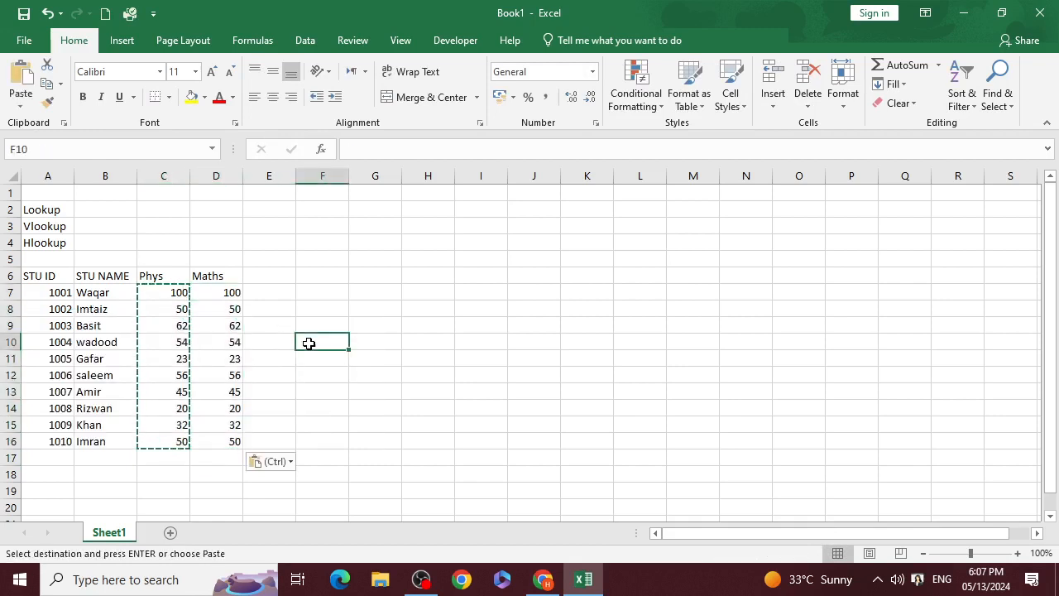
pyautogui.press('Escape')
# Sort the Maths marks in D7:D16 from largest to smallest, continuing with the current selection only
pyautogui.moveTo(232, 292); pyautogui.dragTo(241, 441)
pyautogui.click(974, 106)
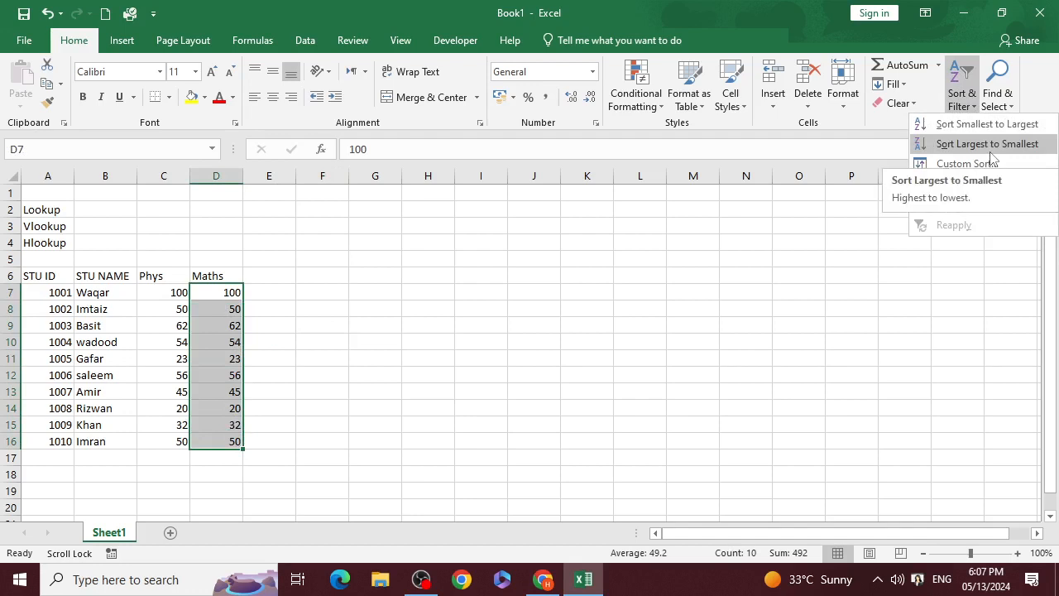
pyautogui.click(991, 144)
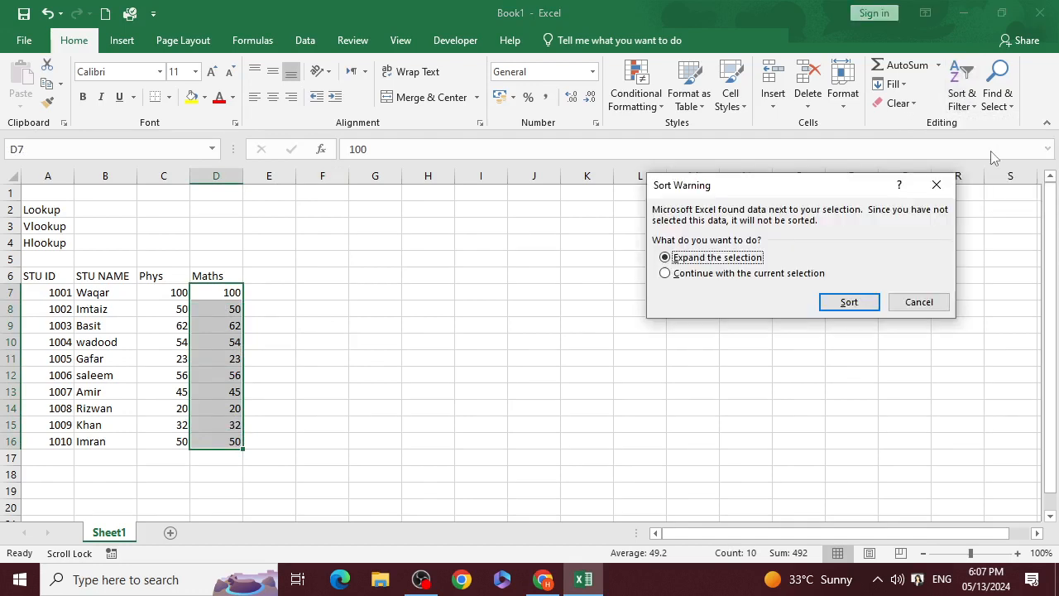
pyautogui.click(729, 277)
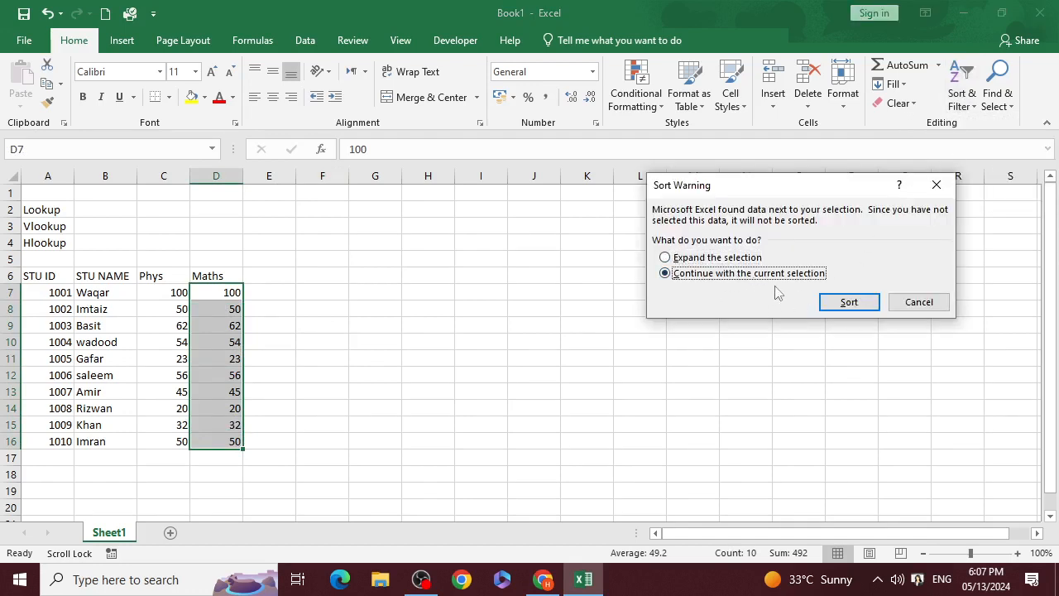
pyautogui.click(847, 303)
pyautogui.click(321, 337)
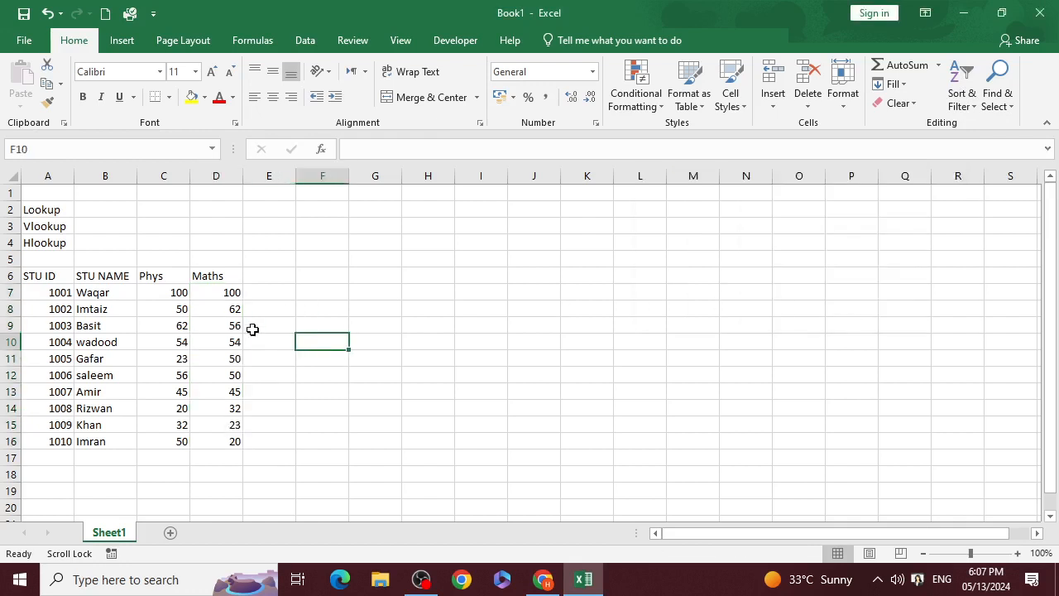
# Sort the Maths marks in D7:D16 from smallest to largest, without expanding the selection
pyautogui.moveTo(241, 291); pyautogui.dragTo(242, 438)
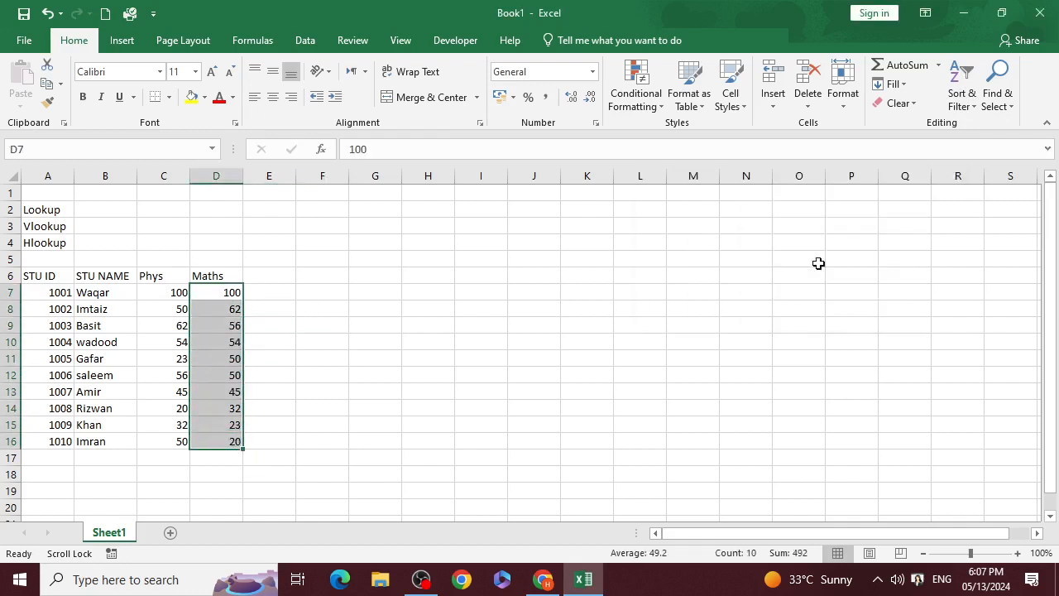
pyautogui.click(970, 107)
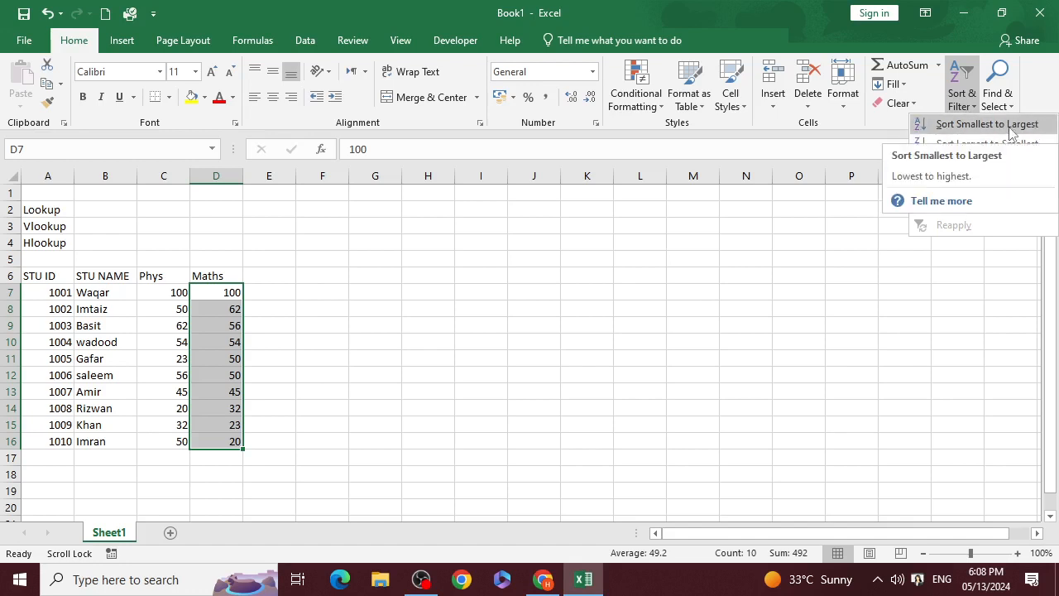
pyautogui.click(1009, 126)
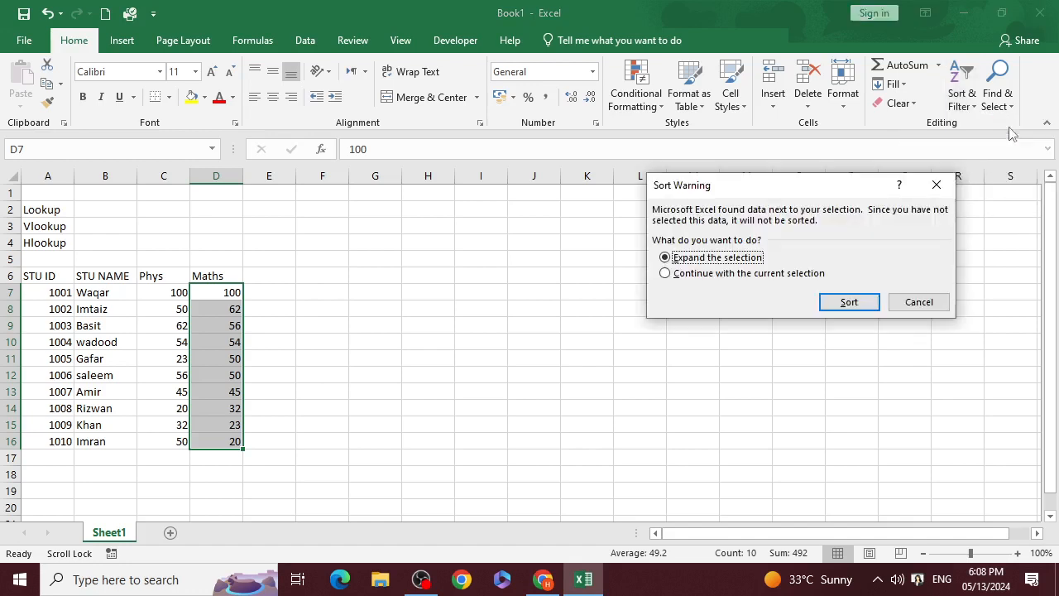
pyautogui.click(748, 273)
pyautogui.click(849, 302)
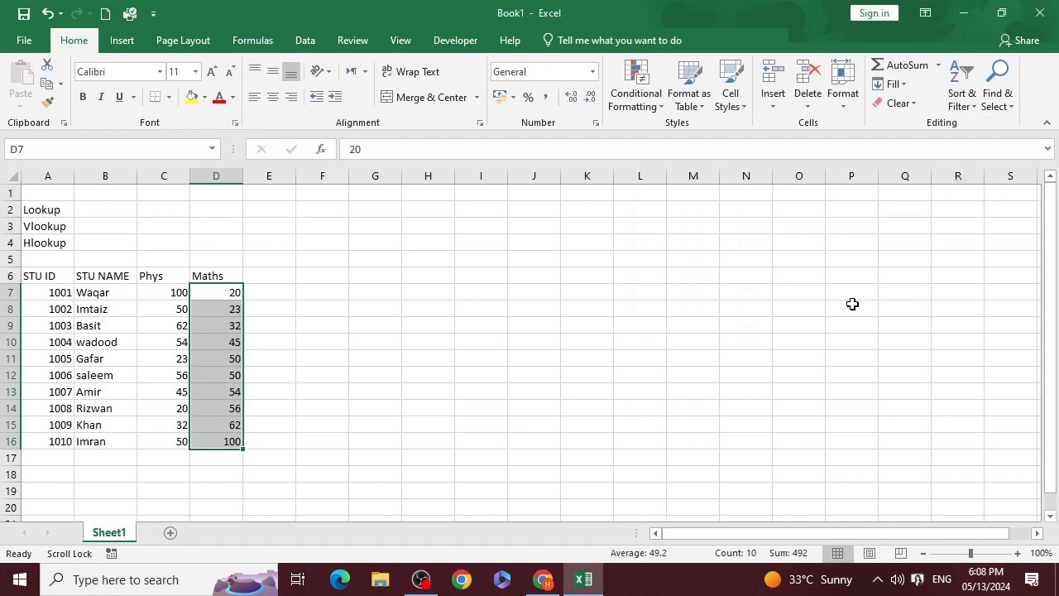
pyautogui.click(374, 348)
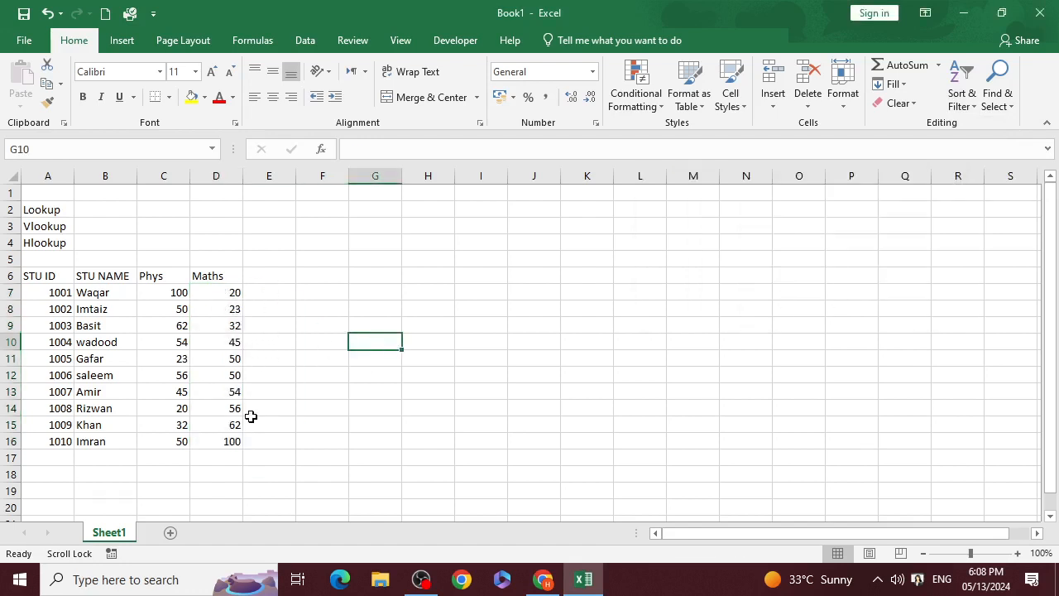
pyautogui.click(233, 442)
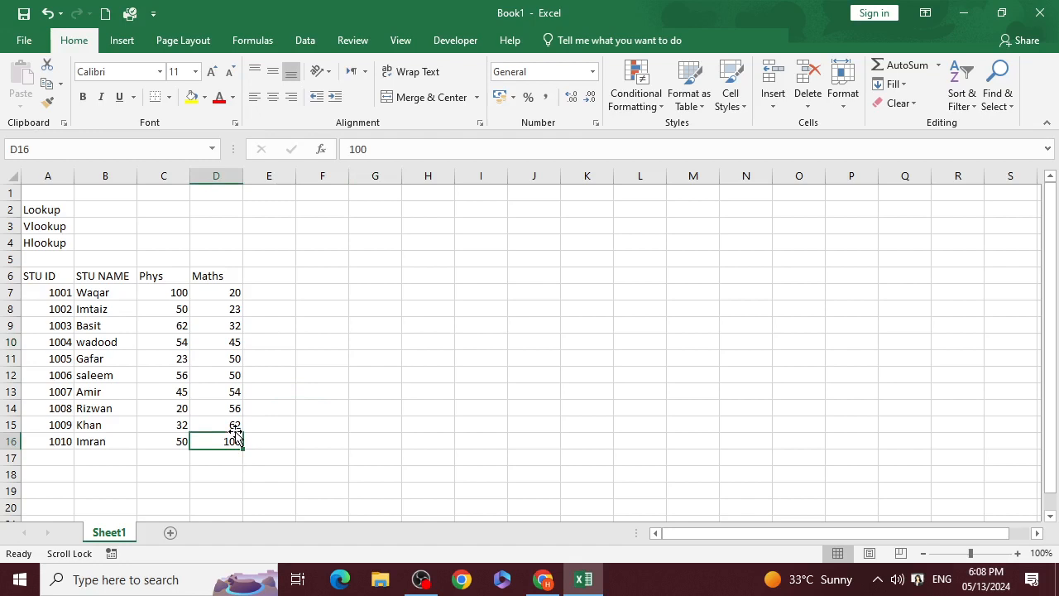
pyautogui.scroll(-2, 295, 406)
pyautogui.scroll(2, 295, 407)
pyautogui.scroll(-1, 300, 466)
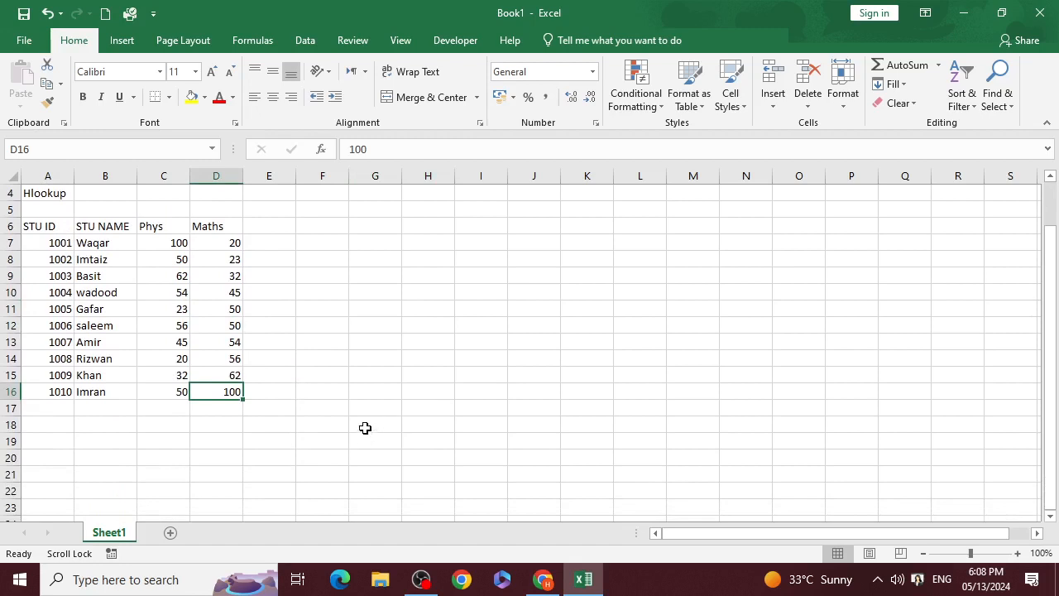
pyautogui.click(364, 428)
pyautogui.scroll(1, 283, 406)
pyautogui.moveTo(42, 276); pyautogui.dragTo(101, 443)
pyautogui.moveTo(750, 530); pyautogui.dragTo(542, 549)
pyautogui.click(184, 469)
pyautogui.scroll(-1, 328, 466)
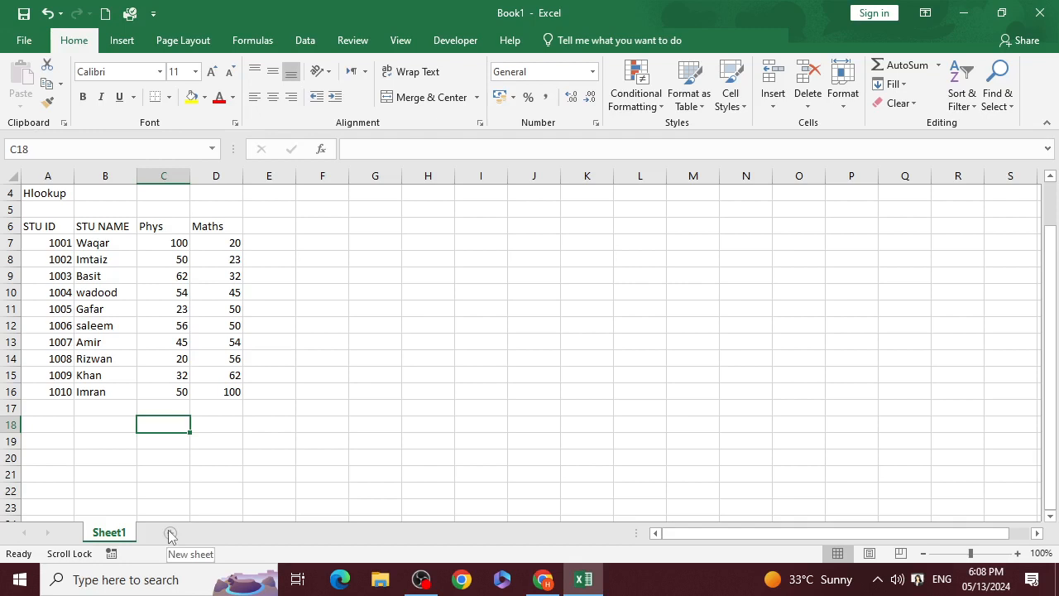
# Enter the labels Stu ID in F18 and Stu Name in F19 below the student table
pyautogui.click(331, 422)
pyautogui.write('Stude')
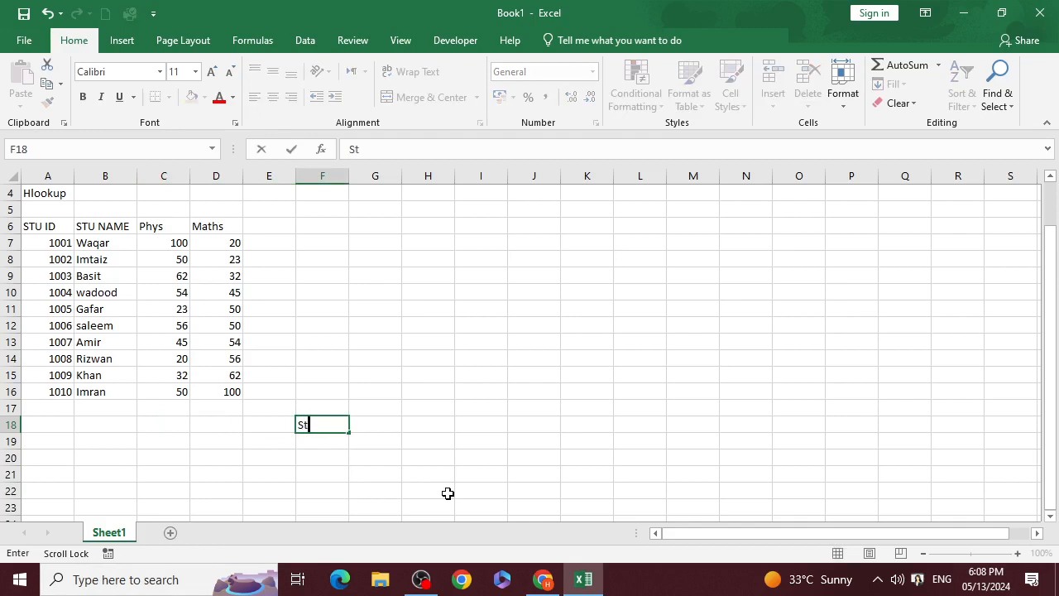
pyautogui.press('BackSpace')
pyautogui.press('BackSpace')
pyautogui.write('ID')
pyautogui.press('Return')
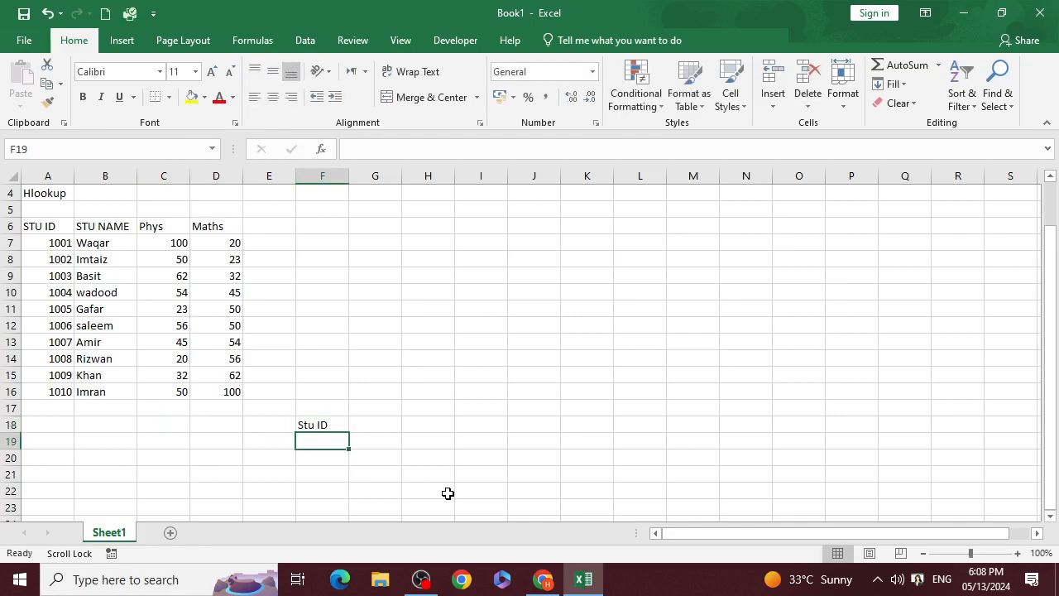
pyautogui.write('Stu')
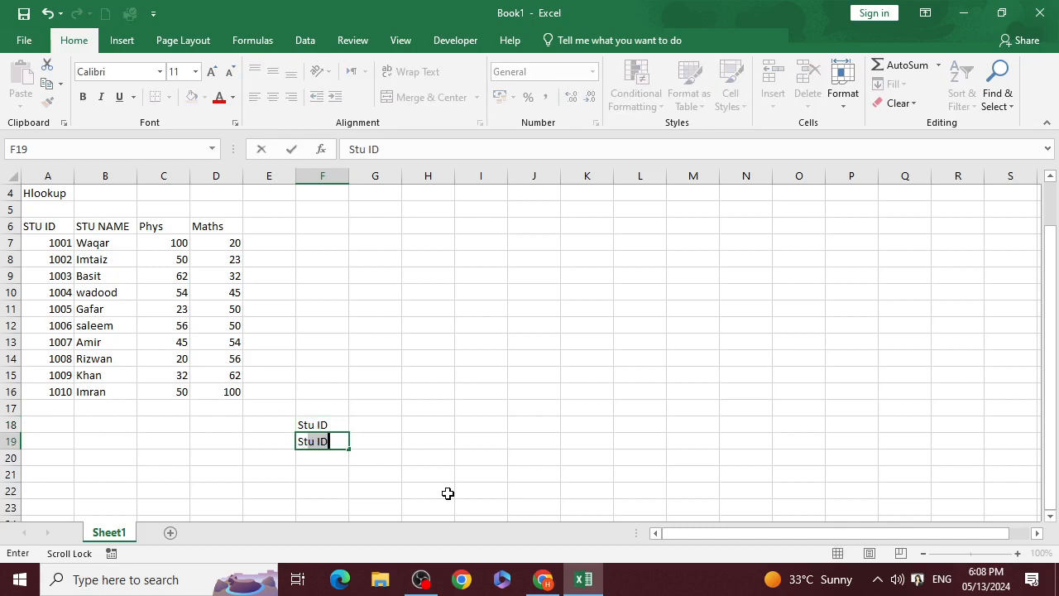
pyautogui.write('N')
pyautogui.press('BackSpace')
pyautogui.write('Name')
pyautogui.press('Return')
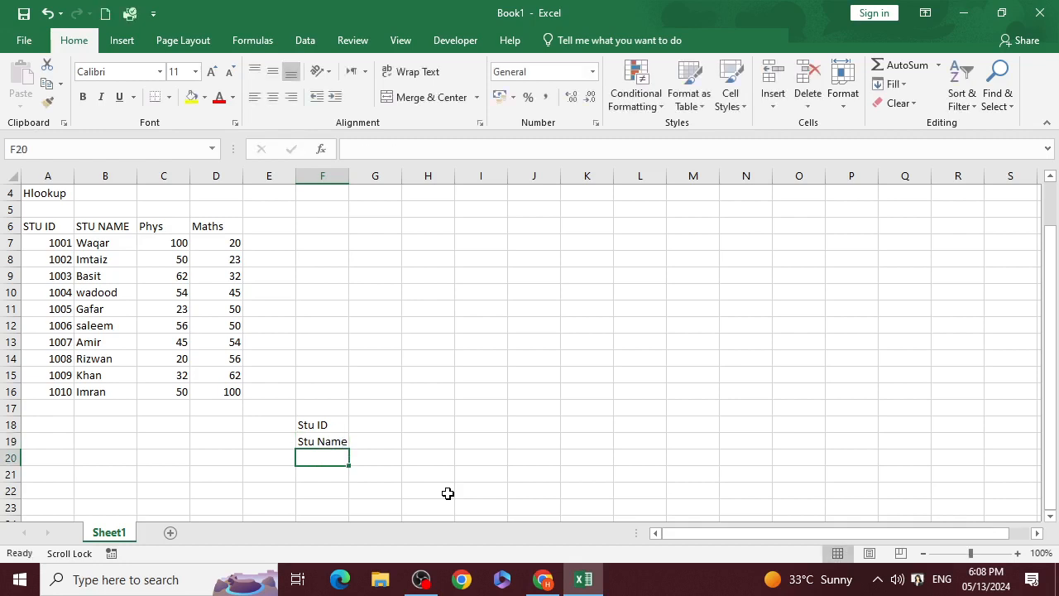
# Add the labels Physics in F20 and Maths in F21 under the Stu Name label
pyautogui.write('Physics')
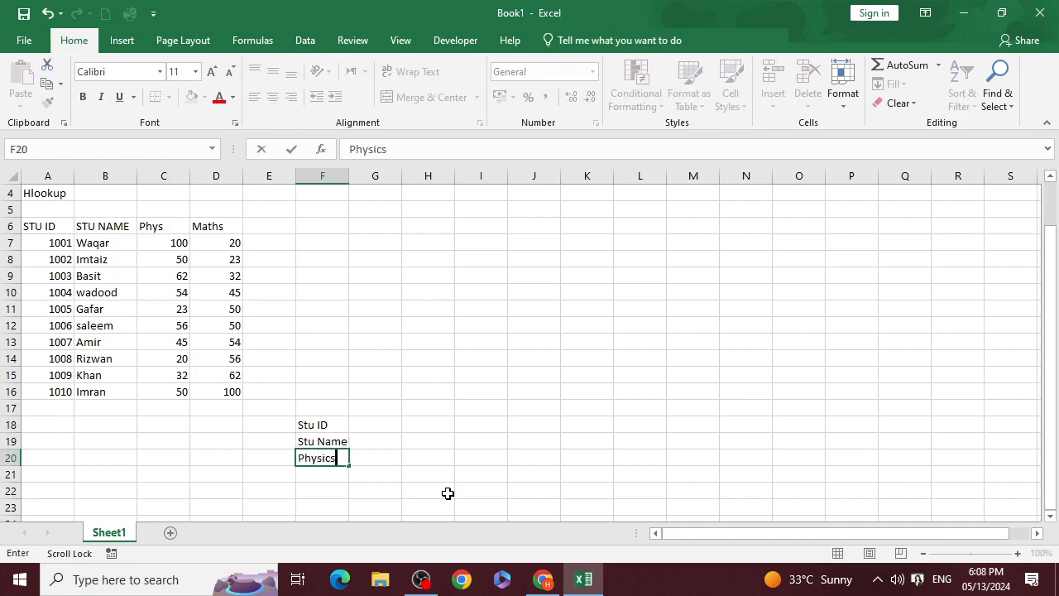
pyautogui.press('Return')
pyautogui.write('Maths')
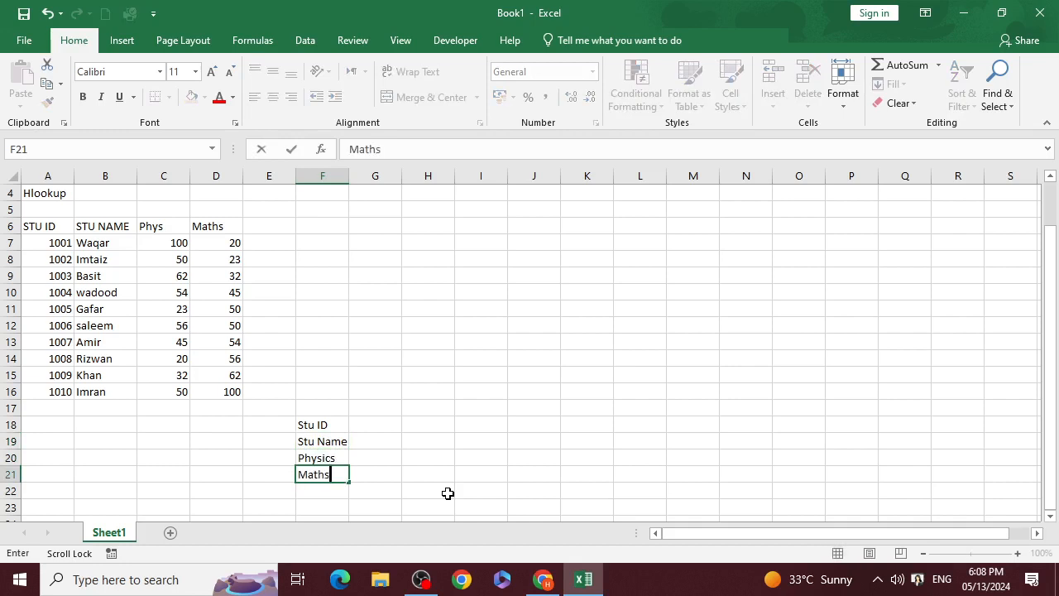
pyautogui.scroll(1, 447, 493)
pyautogui.scroll(-2, 446, 493)
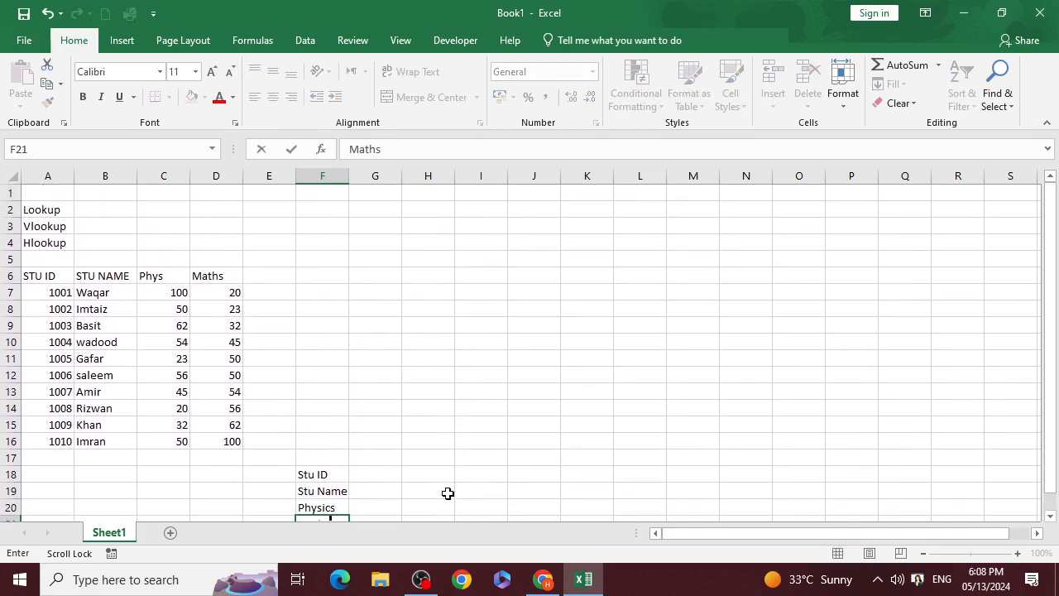
pyautogui.press('Escape')
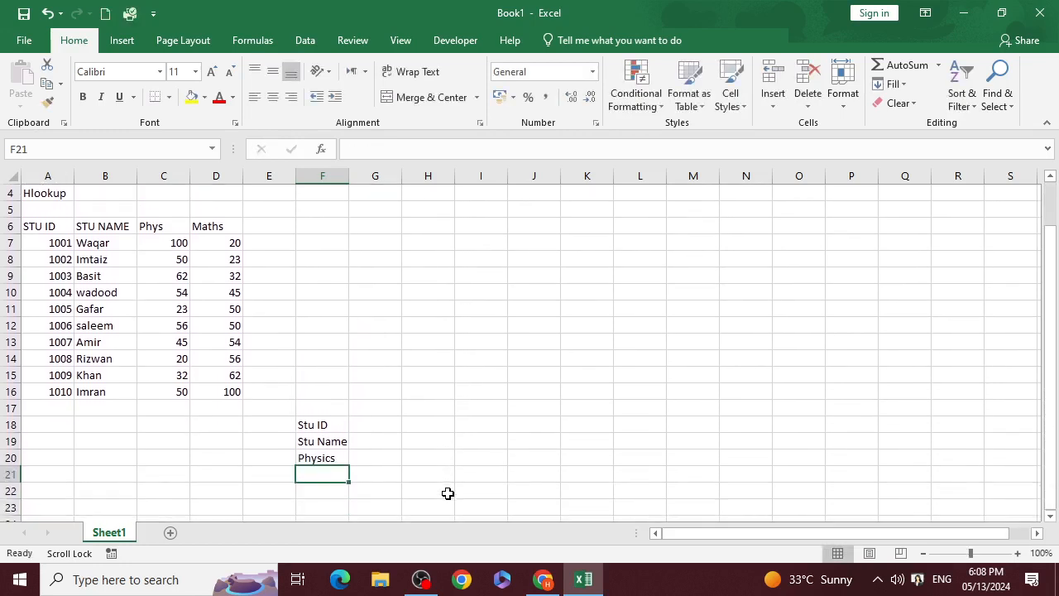
pyautogui.write('Maths')
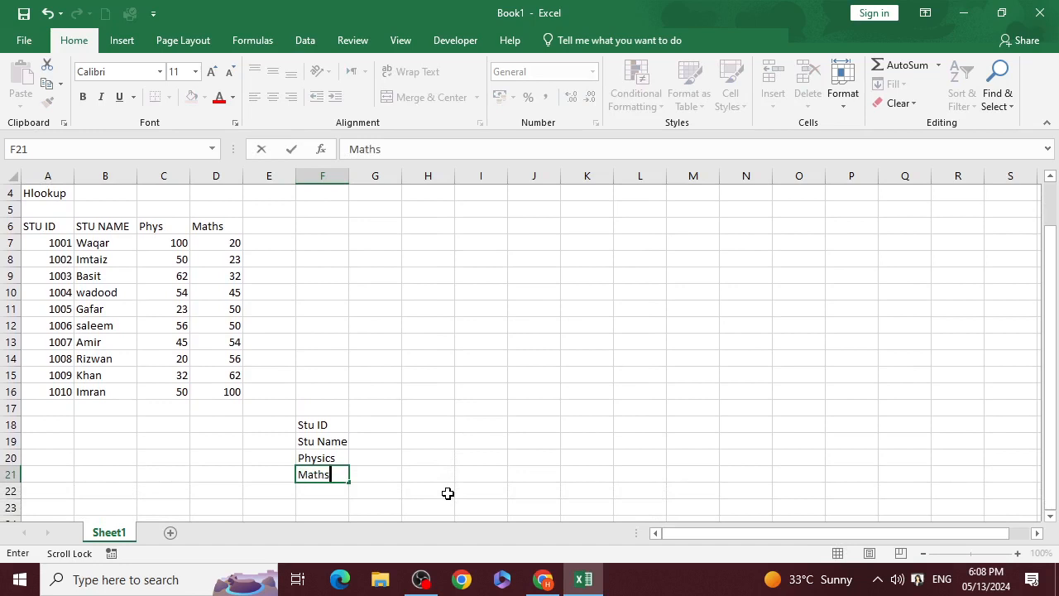
pyautogui.press('Return')
pyautogui.scroll(-2, 422, 430)
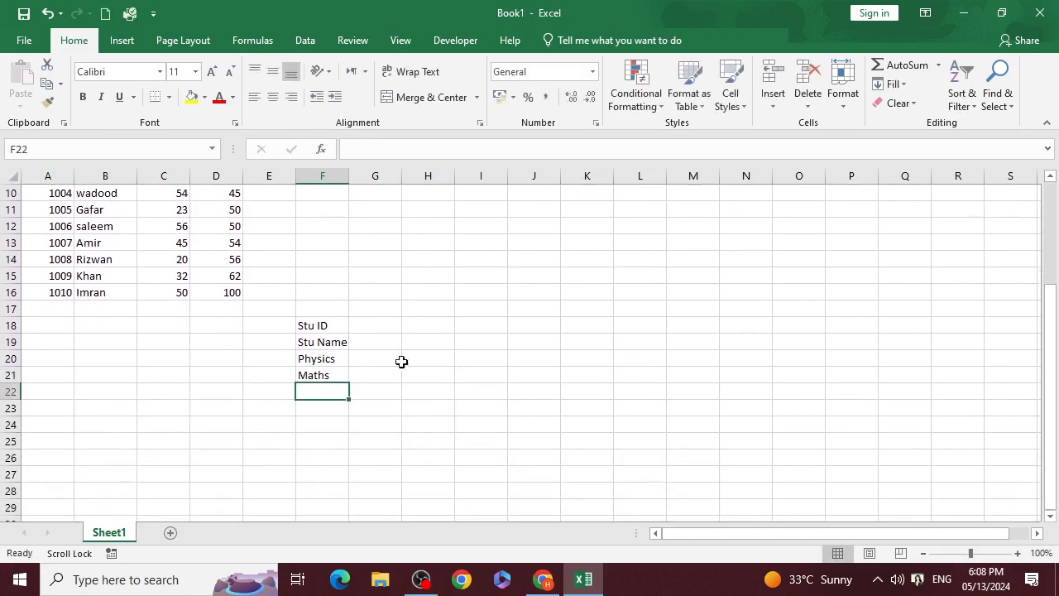
# Enter the formula =LOOKUP(G18,A6:D16,B6:B16) in G19 to return the student's name for the ID in G18
pyautogui.click(394, 325)
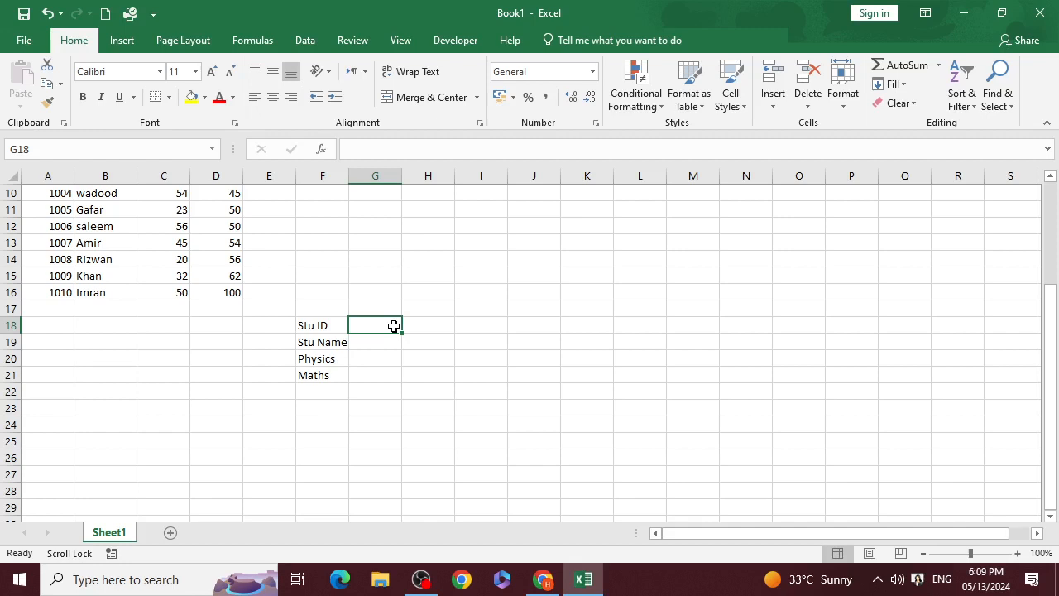
pyautogui.scroll(2, 396, 352)
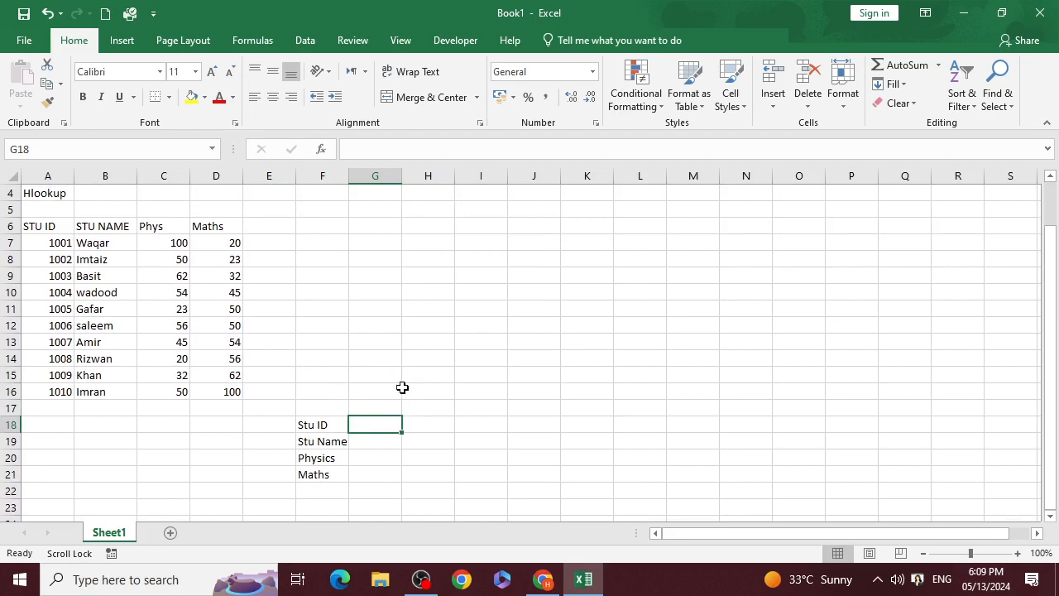
pyautogui.click(389, 445)
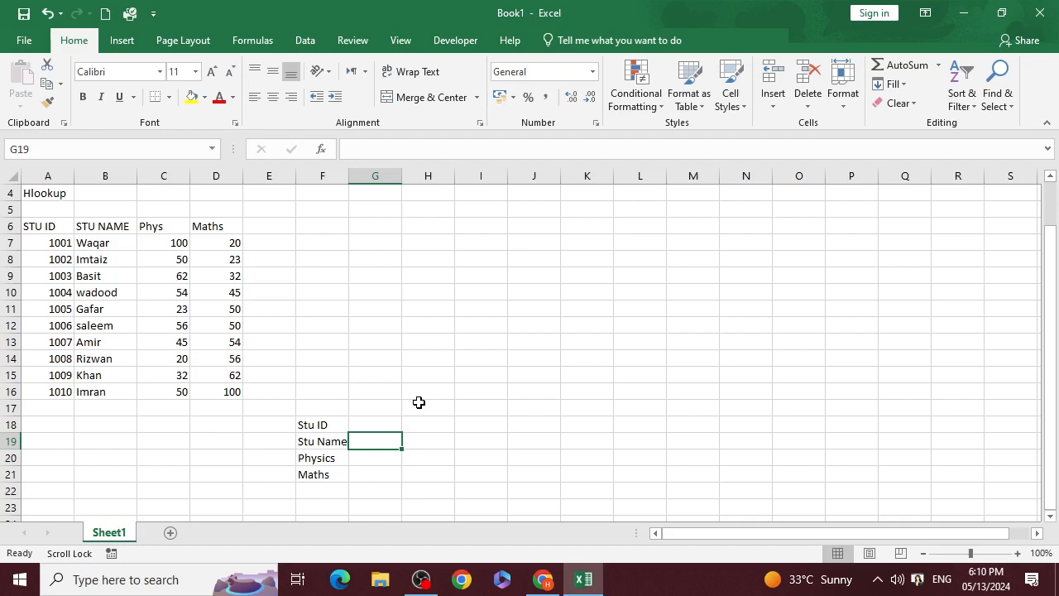
pyautogui.write('=lo')
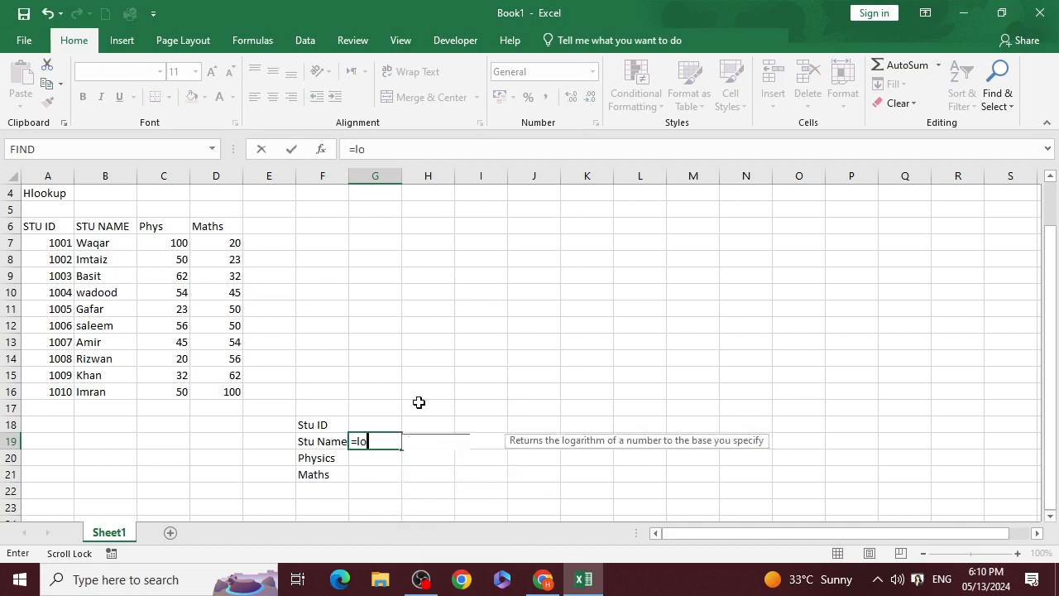
pyautogui.write('okup')
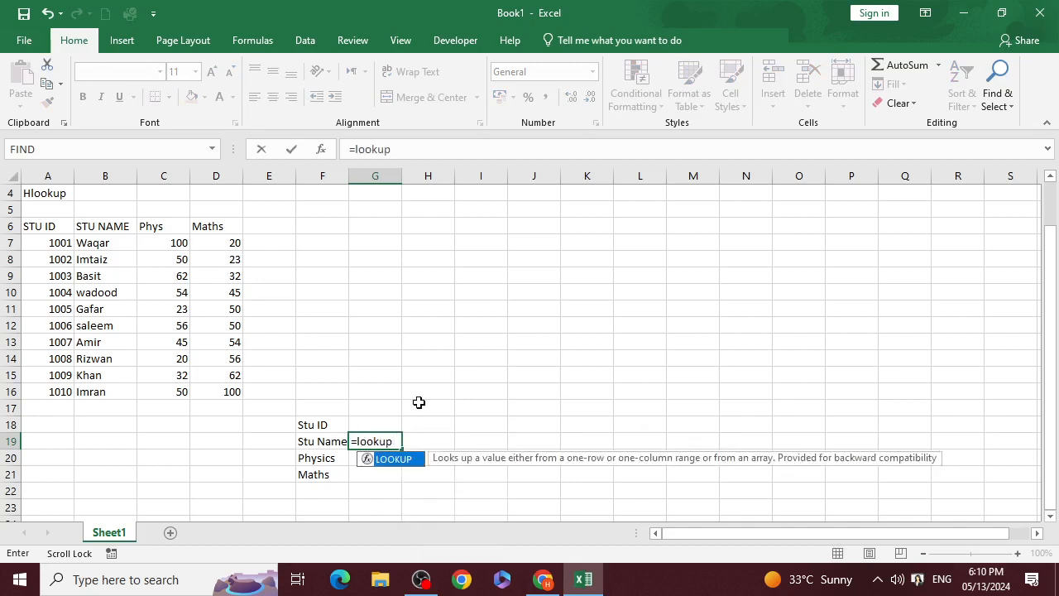
pyautogui.write('(')
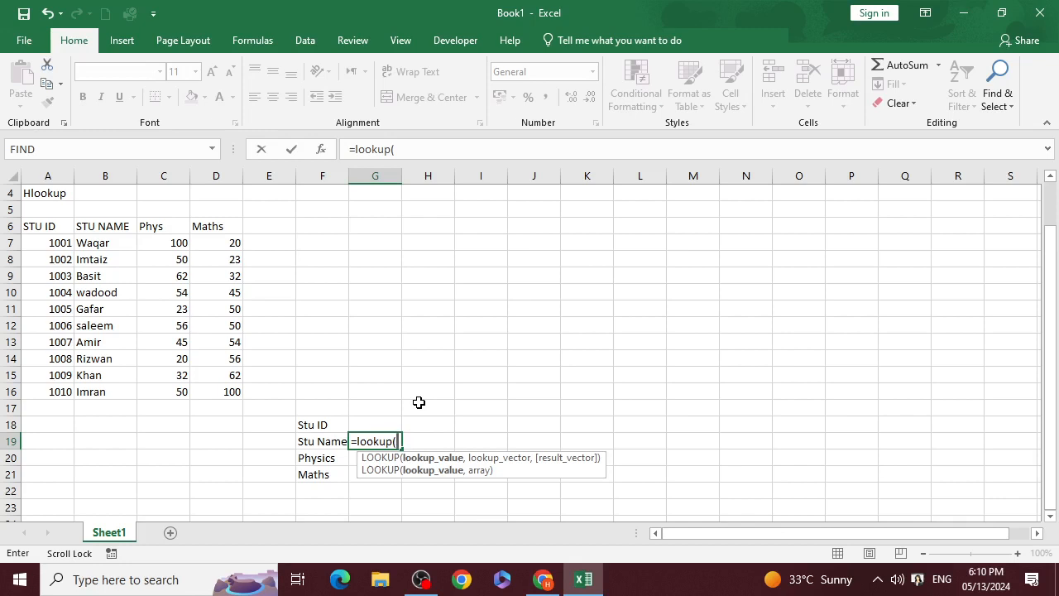
pyautogui.click(377, 422)
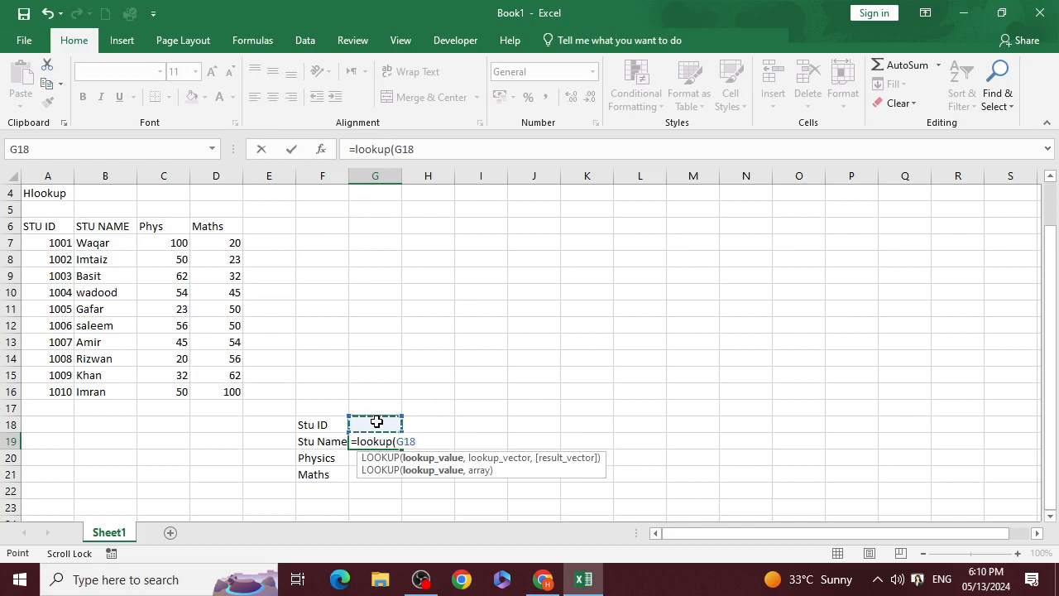
pyautogui.write(',')
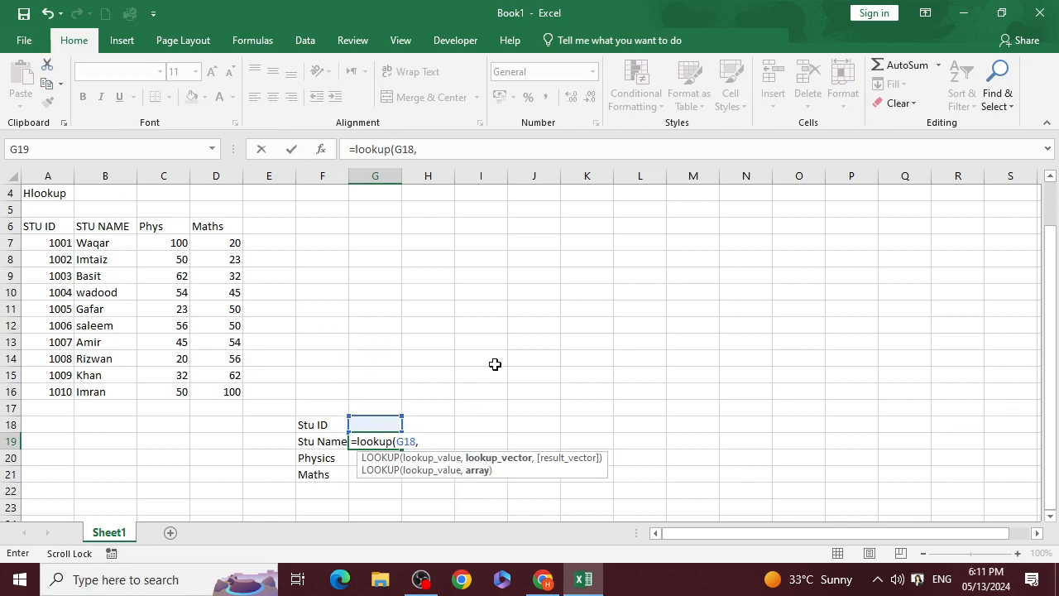
pyautogui.click(48, 241)
pyautogui.moveTo(50, 226); pyautogui.dragTo(221, 385)
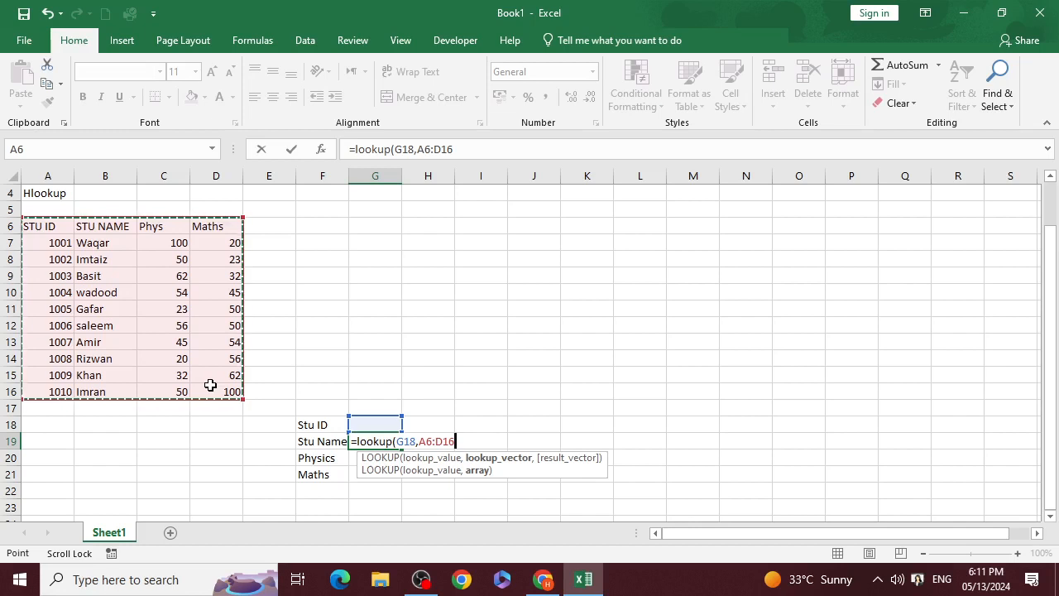
pyautogui.write(',')
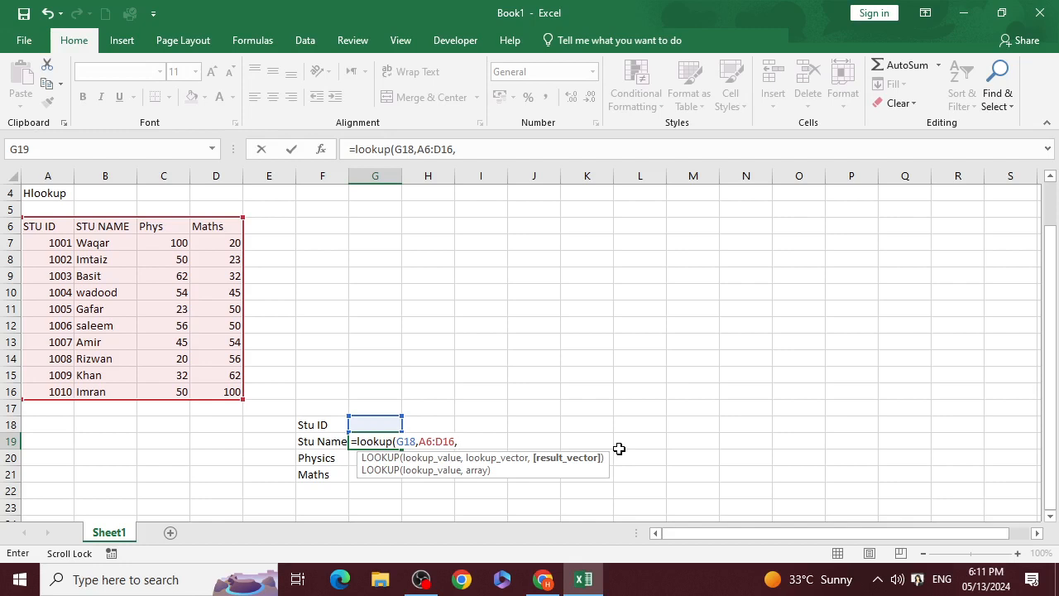
pyautogui.moveTo(119, 224); pyautogui.dragTo(96, 403)
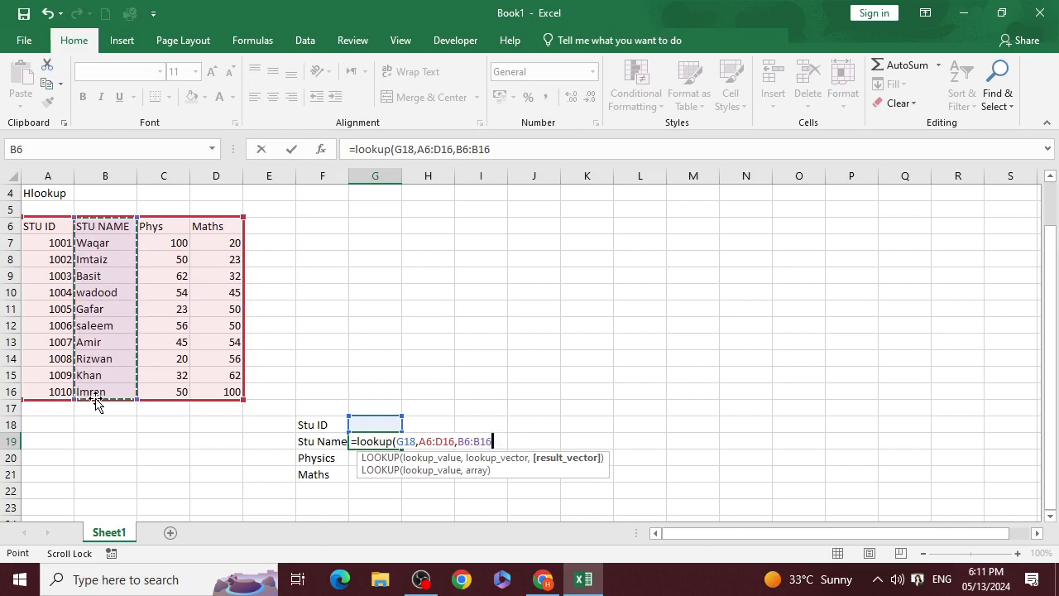
pyautogui.write(')')
pyautogui.press('Return')
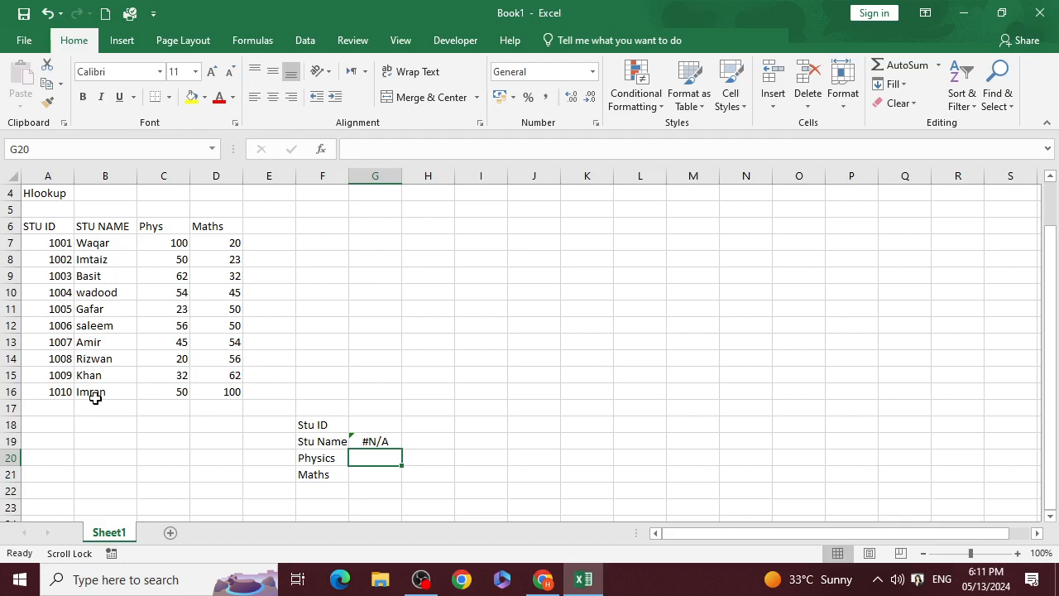
# Test the name lookup by entering the IDs of the first, second and last listed students in G18 in turn
pyautogui.click(370, 425)
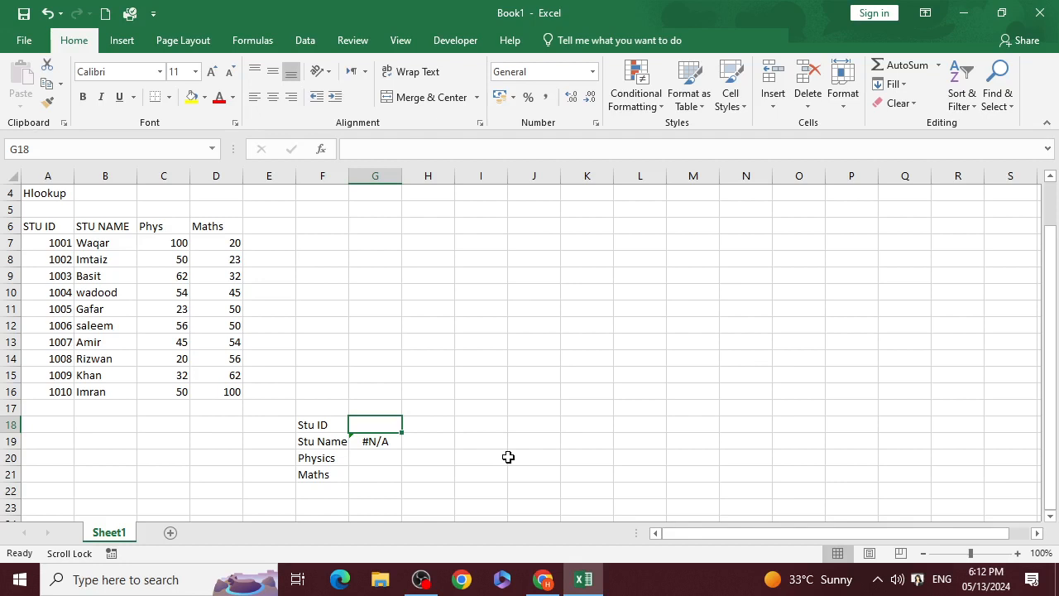
pyautogui.write('1001')
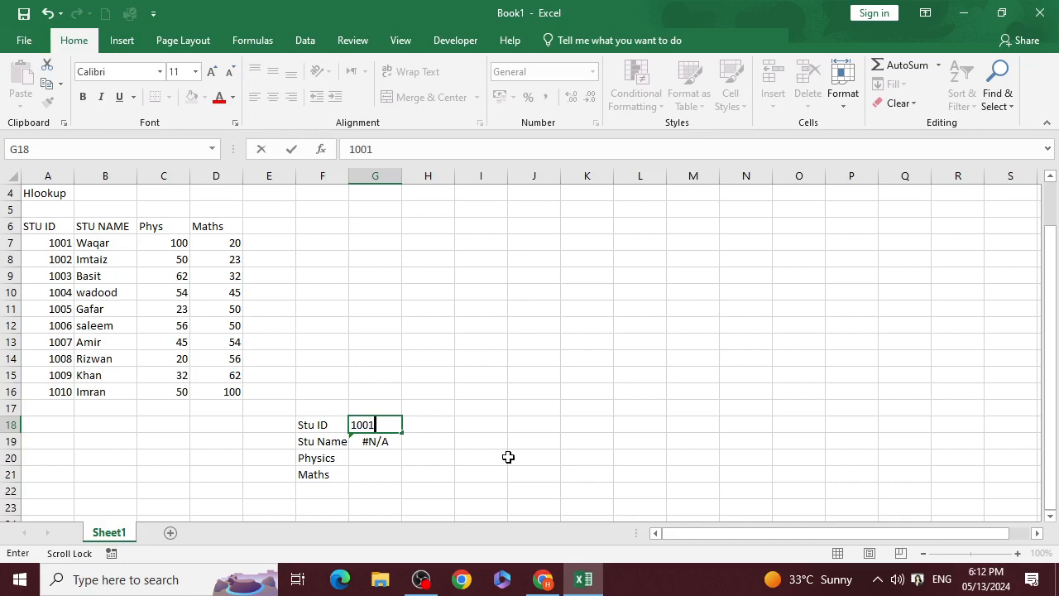
pyautogui.press('Return')
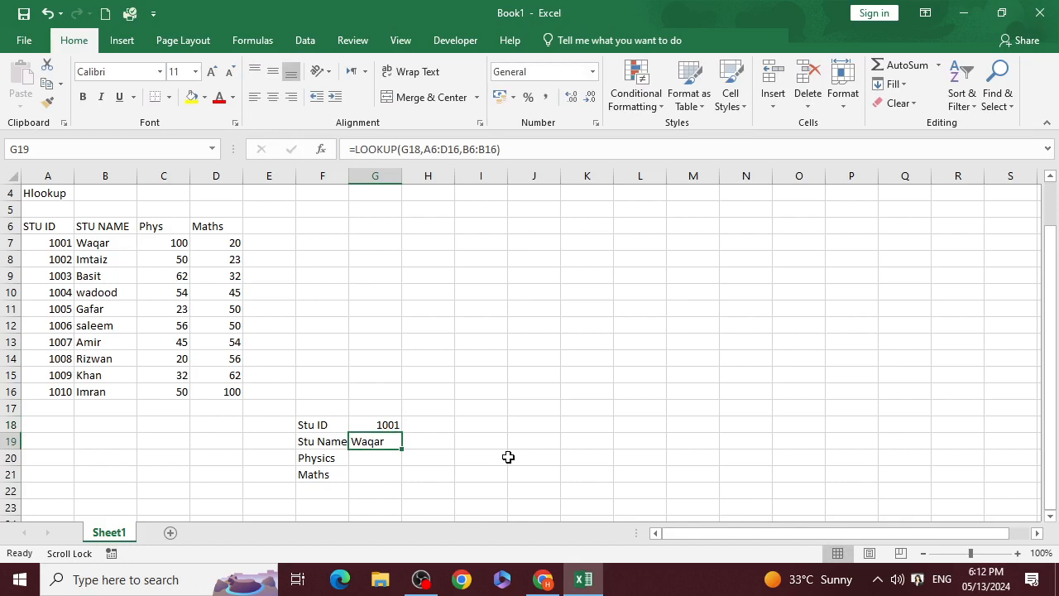
pyautogui.scroll(1, 508, 456)
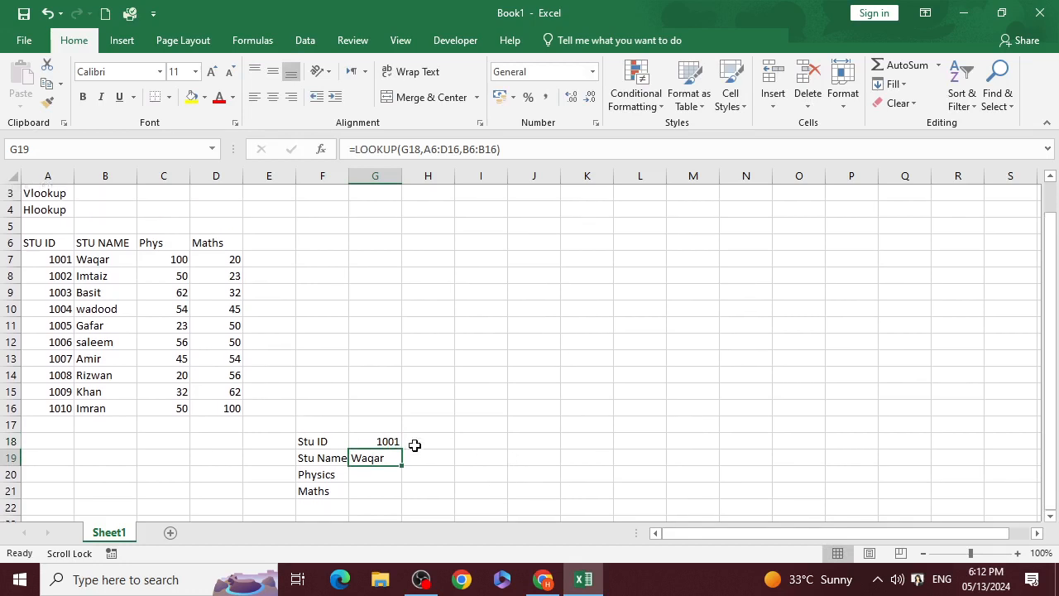
pyautogui.click(395, 441)
pyautogui.write('1002')
pyautogui.press('Return')
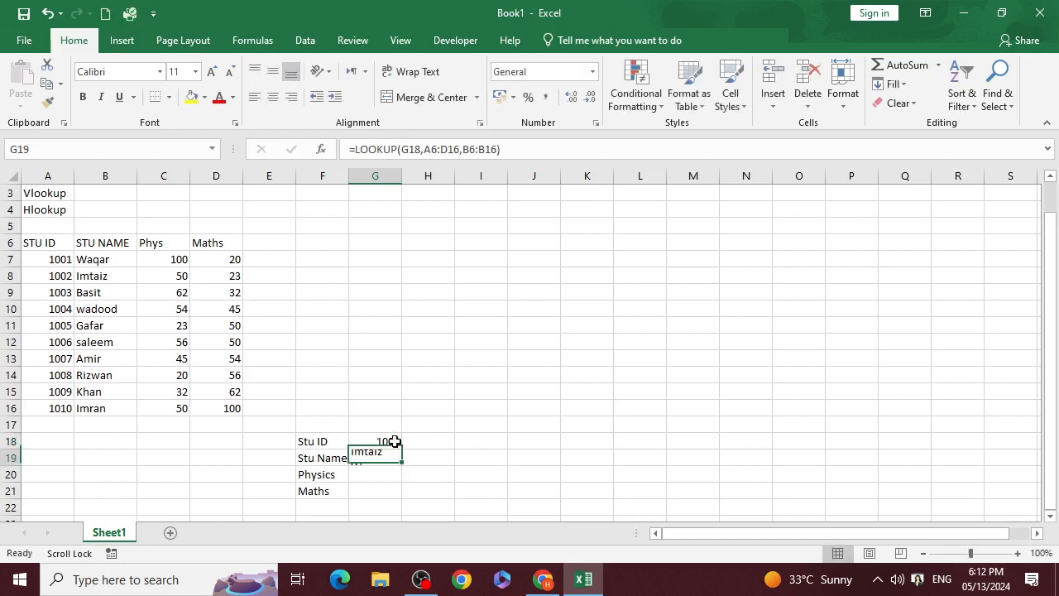
pyautogui.click(395, 441)
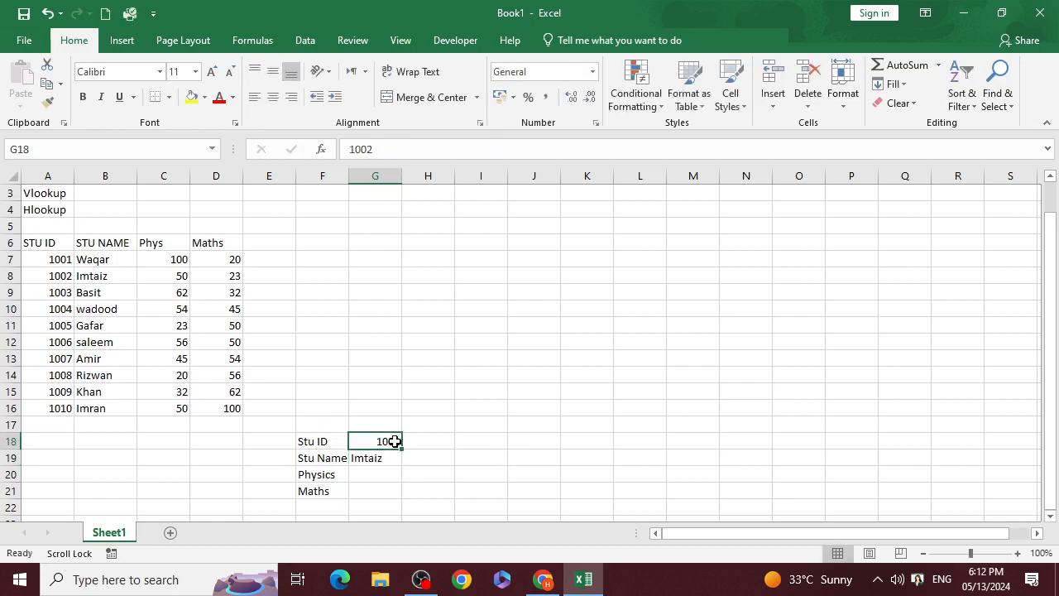
pyautogui.write('1010')
pyautogui.press('Return')
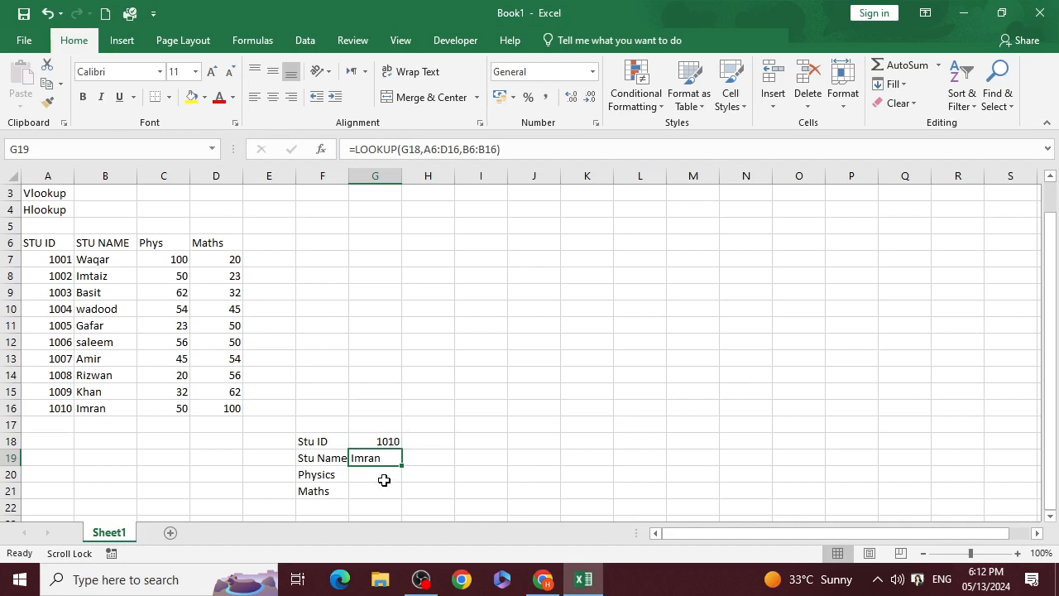
# Enter the formula =LOOKUP(G18,A6:D16,C6:C16) in G20 to return the Physics mark for the ID in G18
pyautogui.click(387, 474)
pyautogui.write('=l')
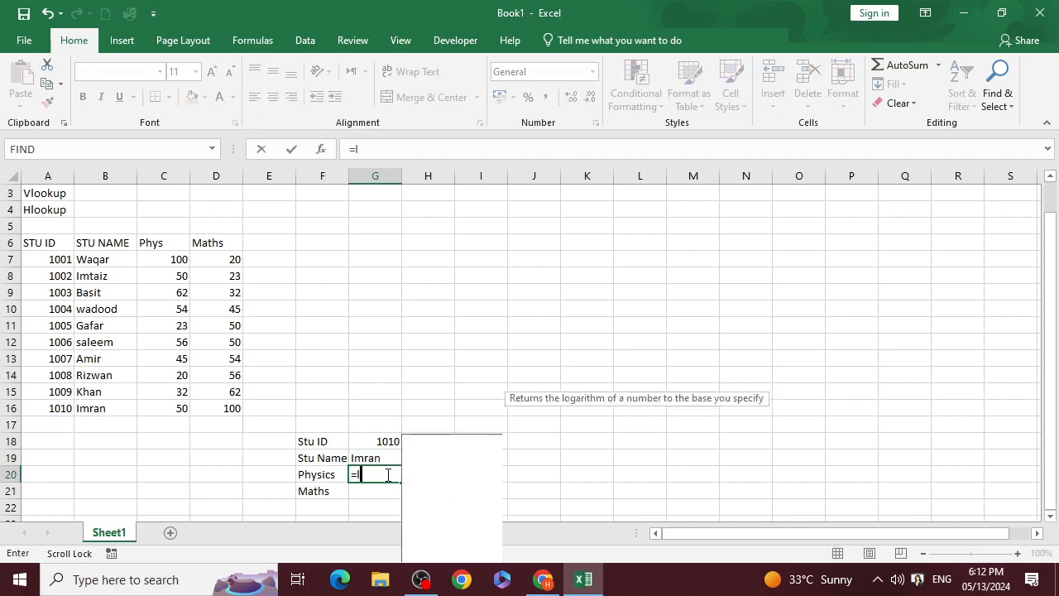
pyautogui.write('ookup(')
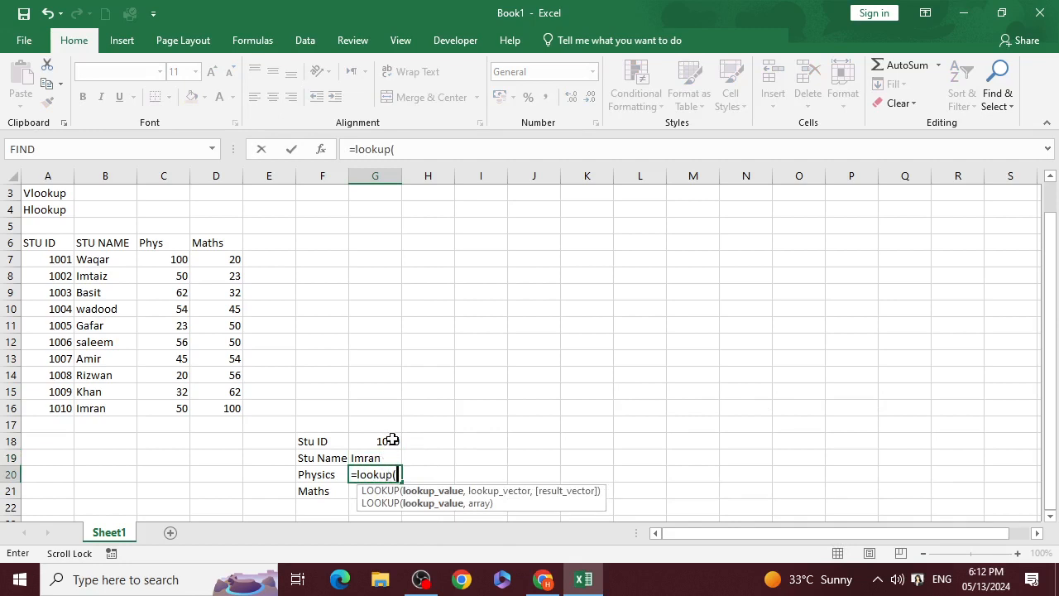
pyautogui.click(390, 440)
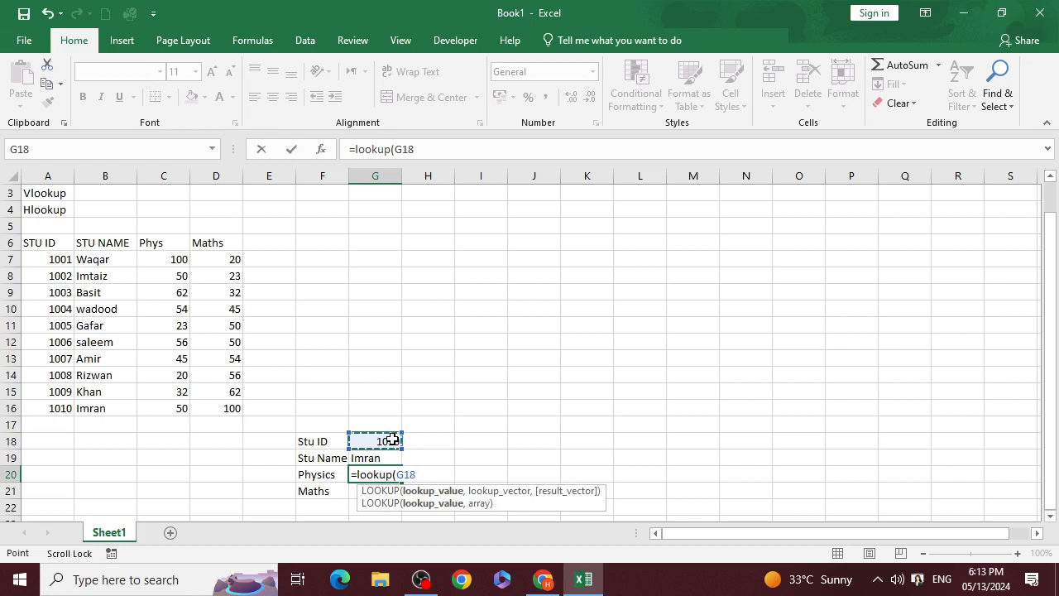
pyautogui.write(',')
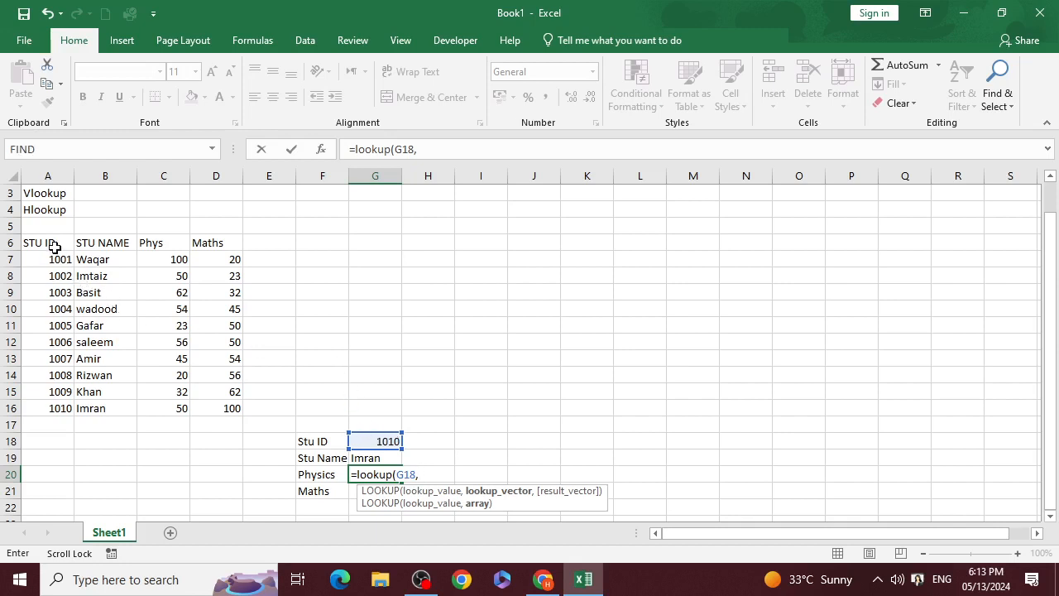
pyautogui.moveTo(54, 242); pyautogui.dragTo(174, 361)
pyautogui.moveTo(214, 397); pyautogui.dragTo(219, 406)
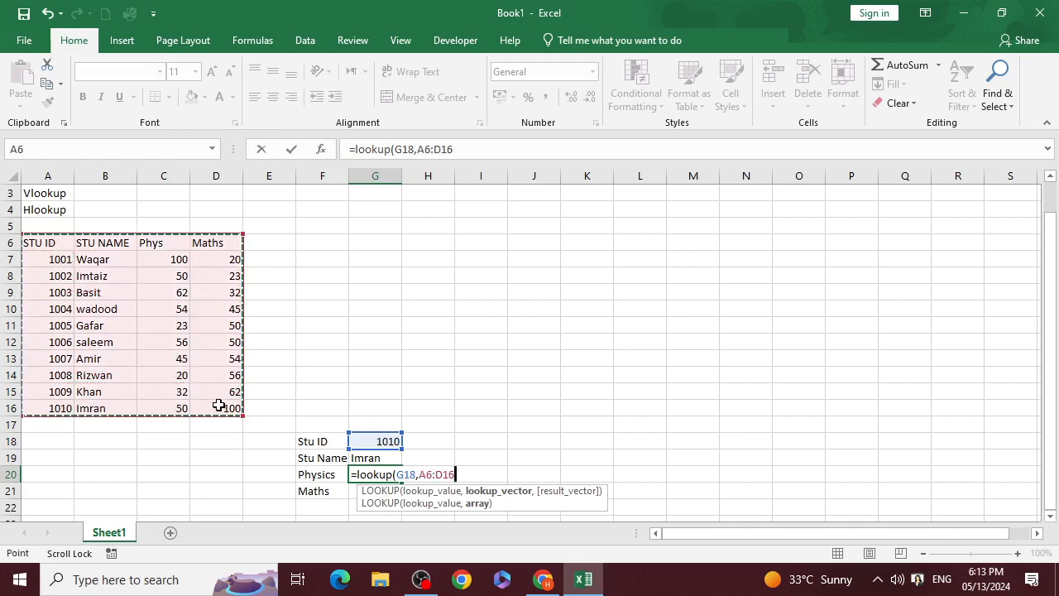
pyautogui.write(',')
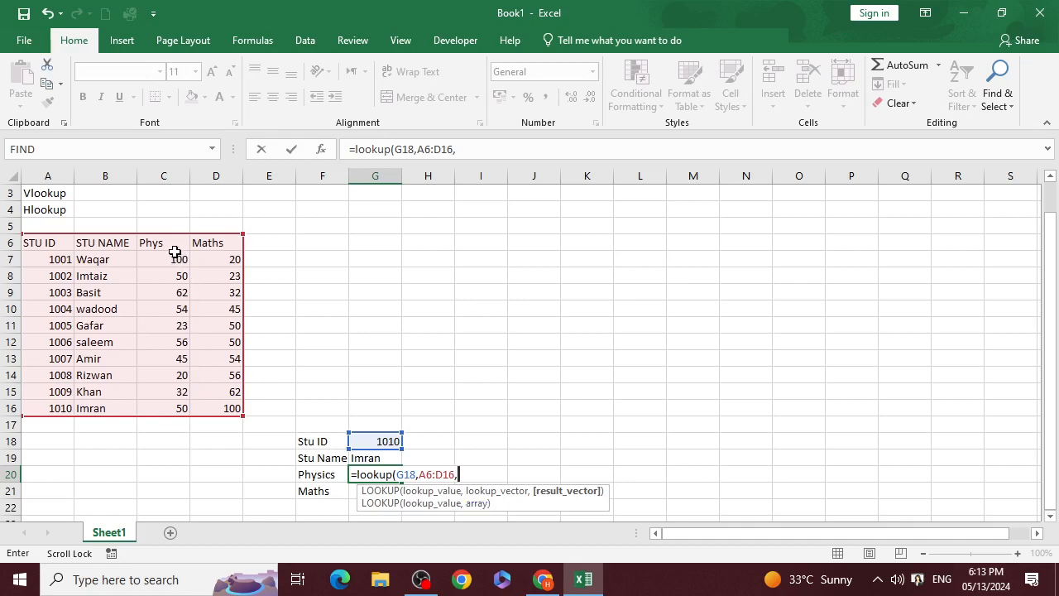
pyautogui.moveTo(168, 243); pyautogui.dragTo(172, 403)
pyautogui.write(')')
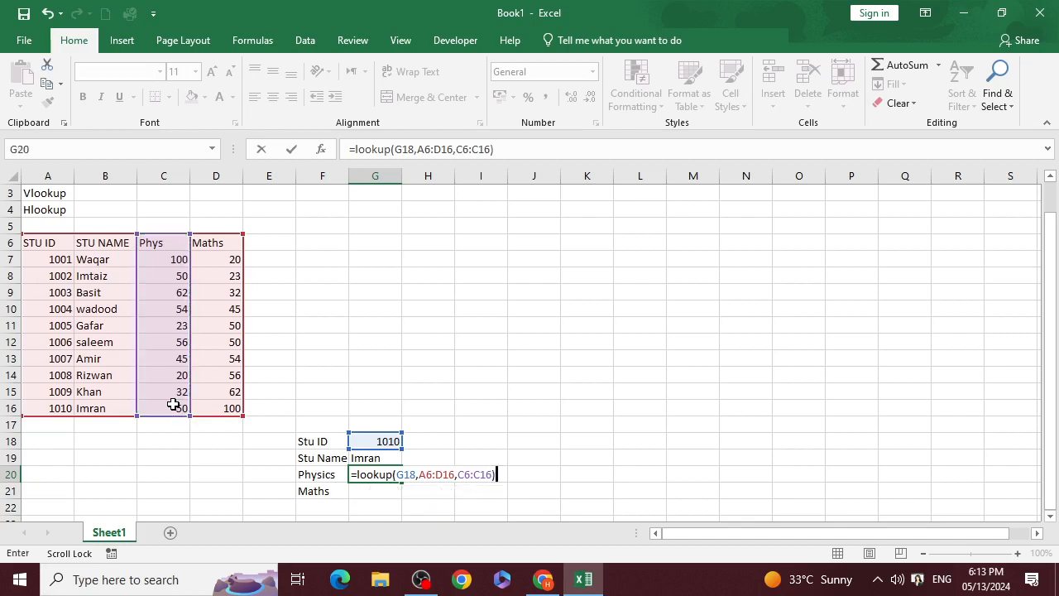
pyautogui.press('Return')
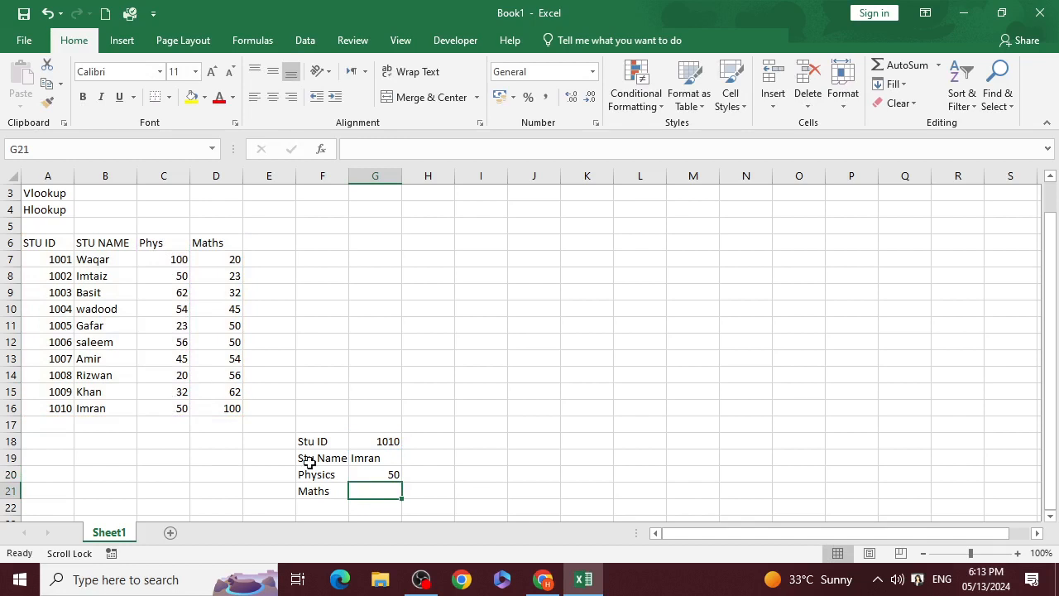
# Copy the full text of the Physics lookup formula in G20
pyautogui.click(369, 476)
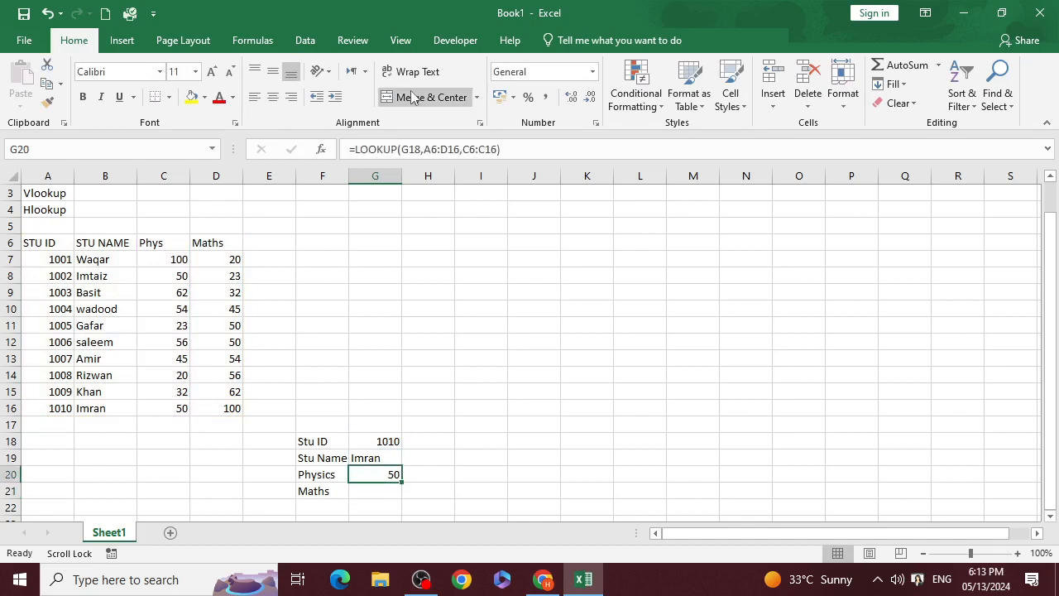
pyautogui.click(423, 149)
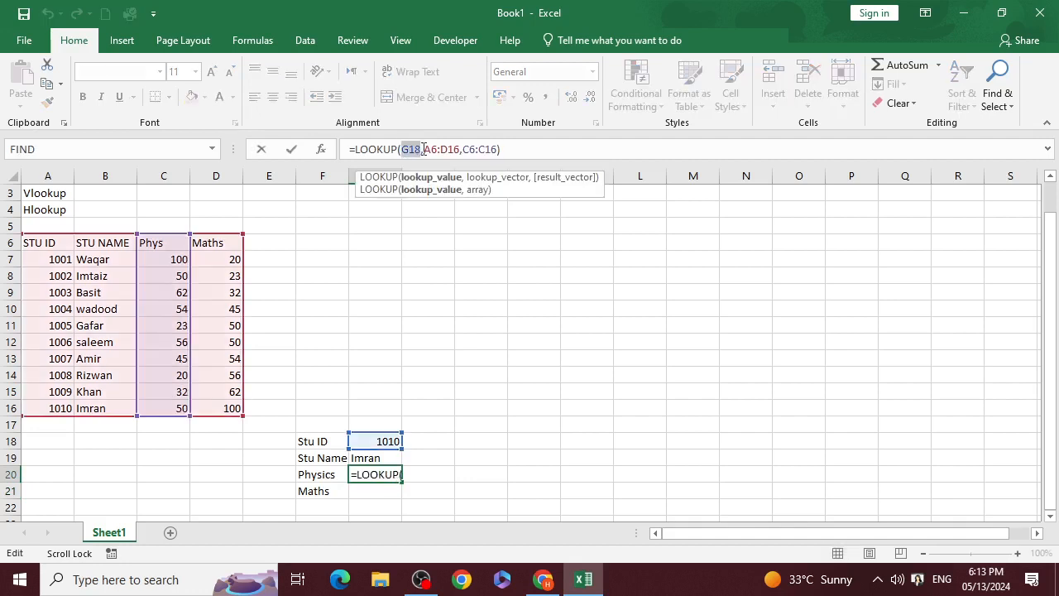
pyautogui.moveTo(350, 149); pyautogui.dragTo(369, 149)
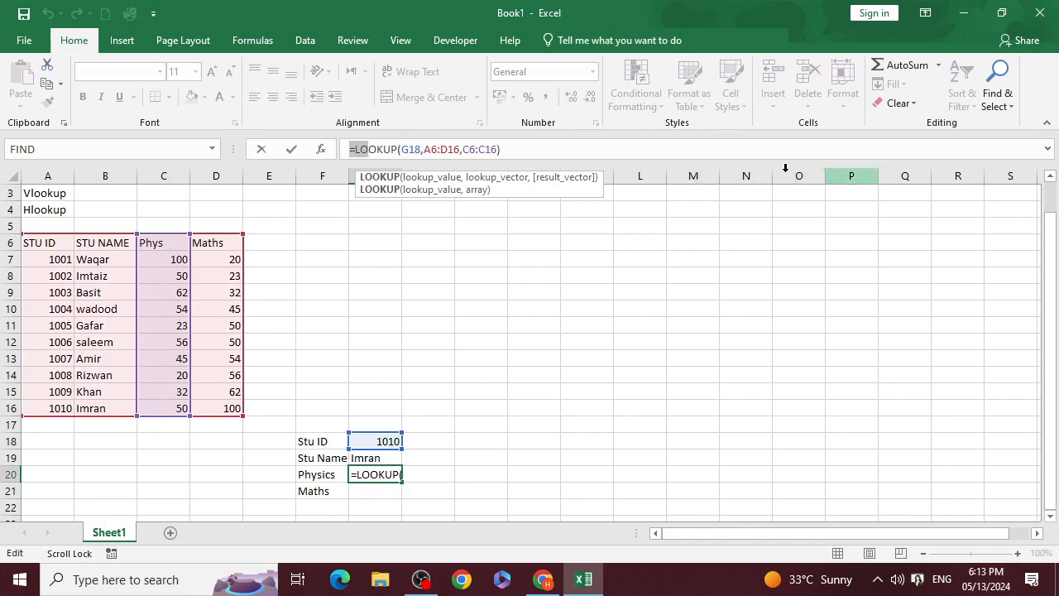
pyautogui.click(537, 150)
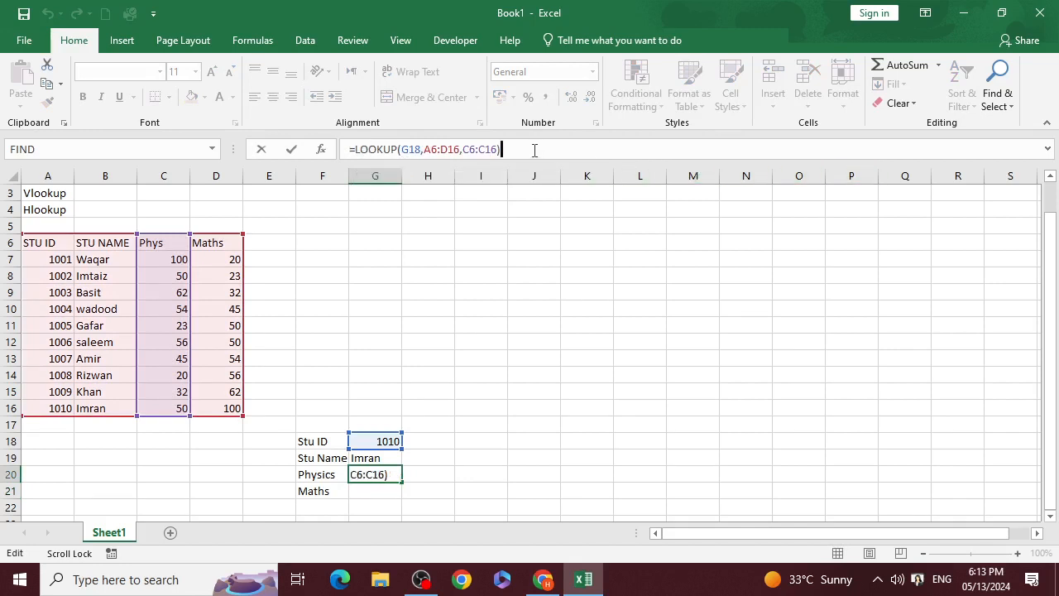
pyautogui.moveTo(494, 149); pyautogui.dragTo(328, 150)
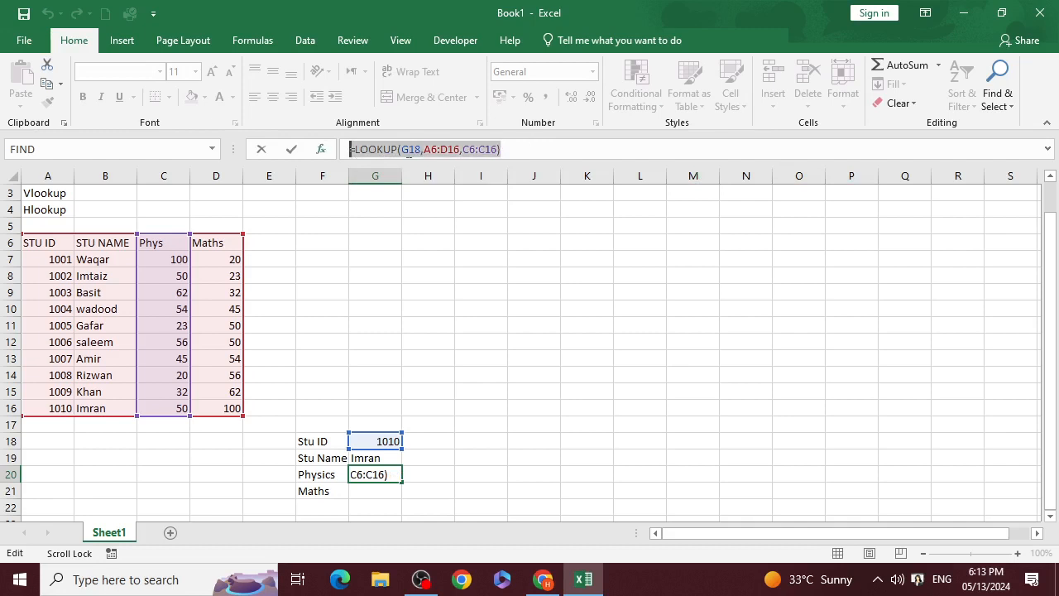
pyautogui.hotkey('ctrl', 'c')
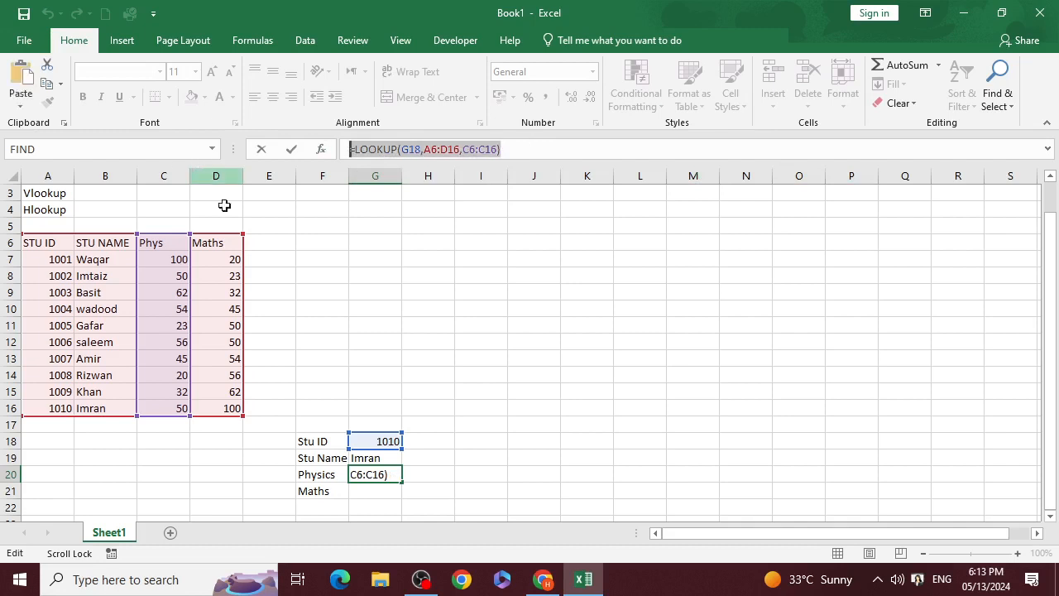
pyautogui.write('=')
pyautogui.click(386, 494)
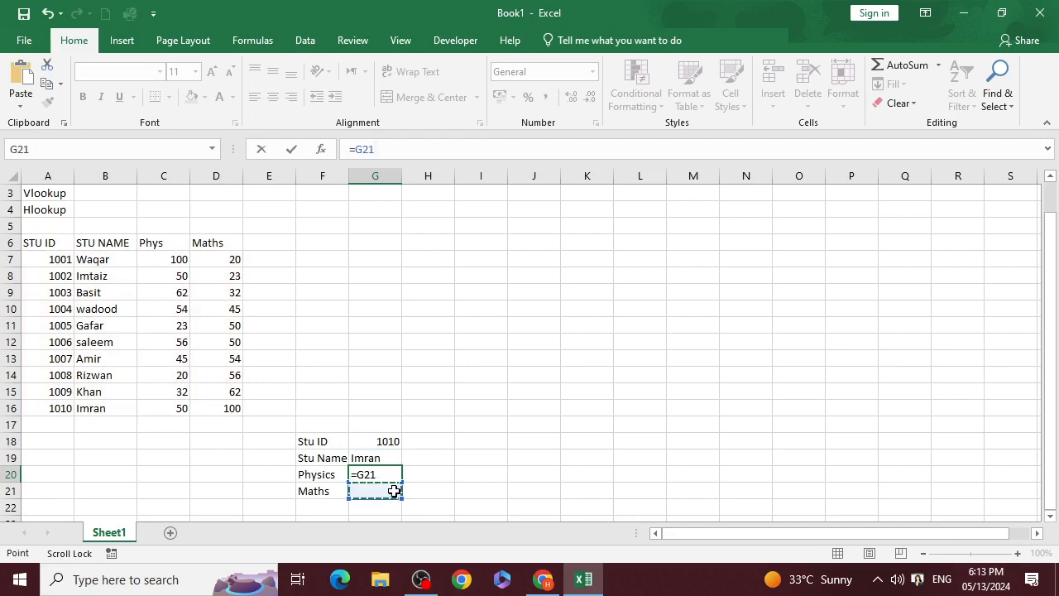
pyautogui.press('Escape')
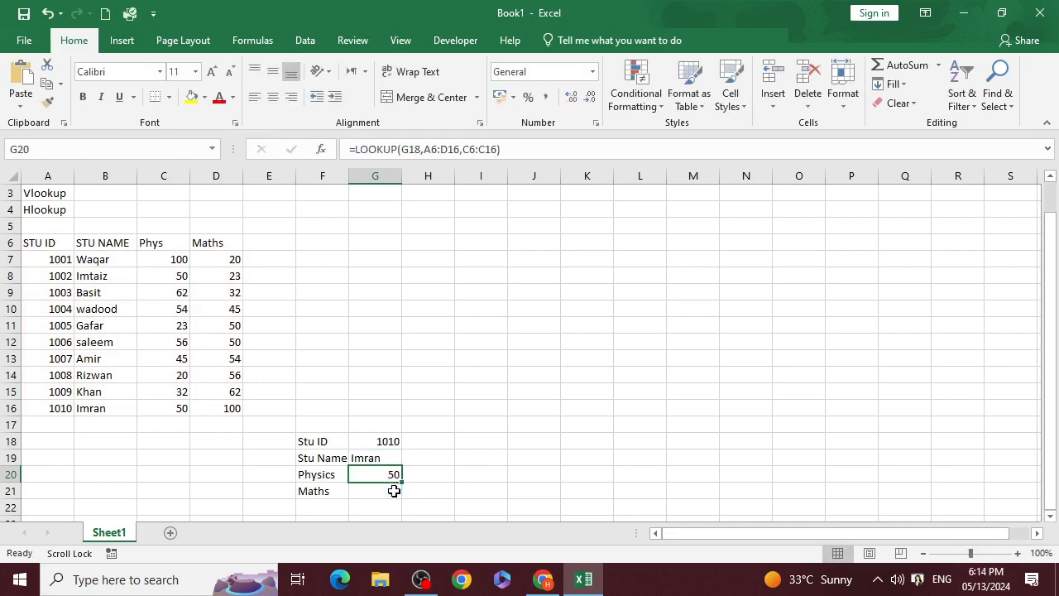
# Paste the copied Physics lookup formula into G21 beside the Maths label
pyautogui.click(393, 491)
pyautogui.hotkey('ctrl', 'v')
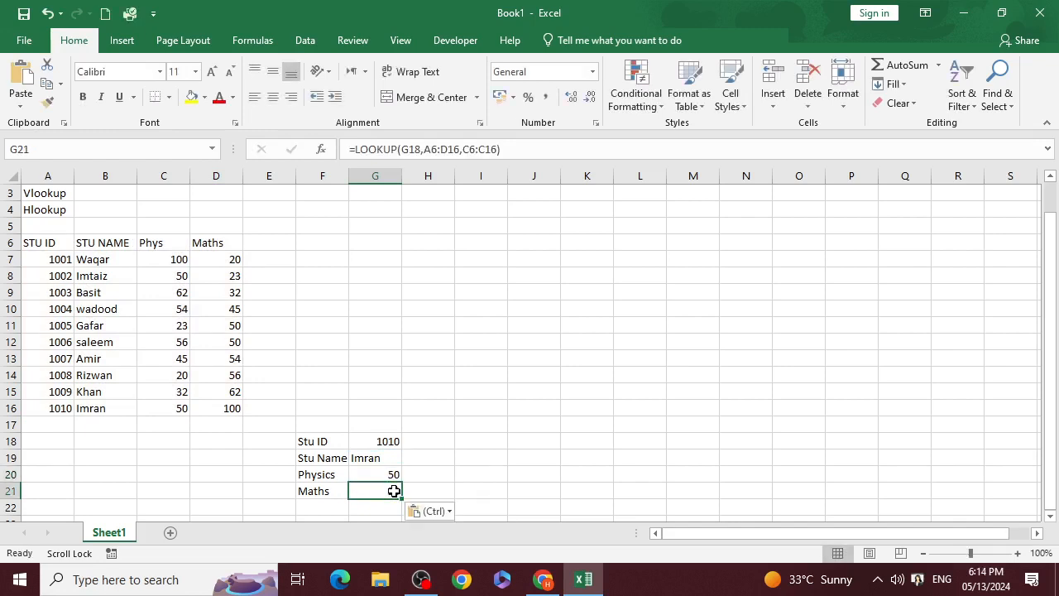
pyautogui.moveTo(440, 577)
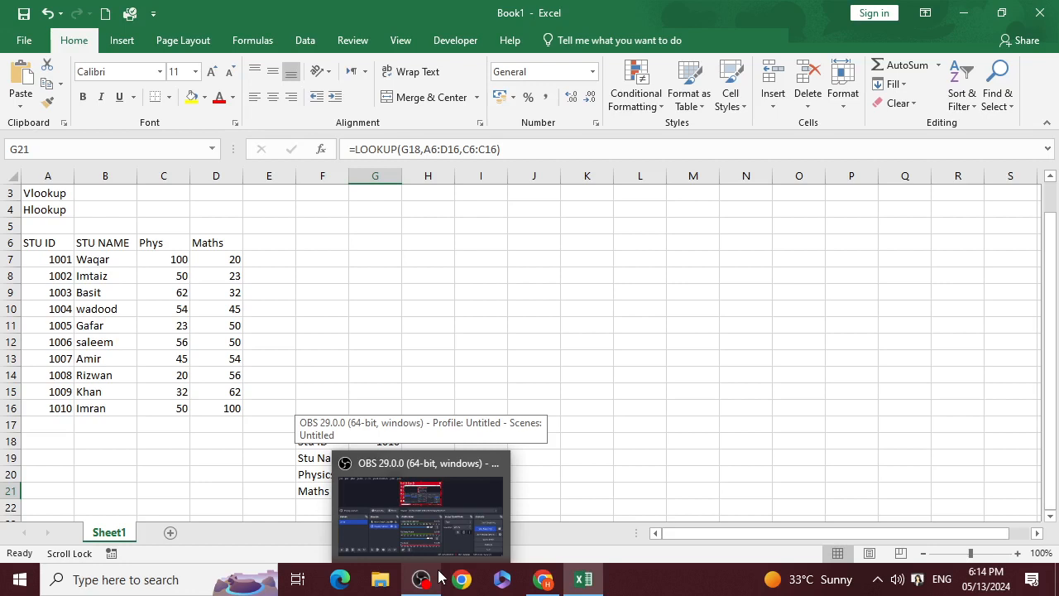
pyautogui.click(525, 351)
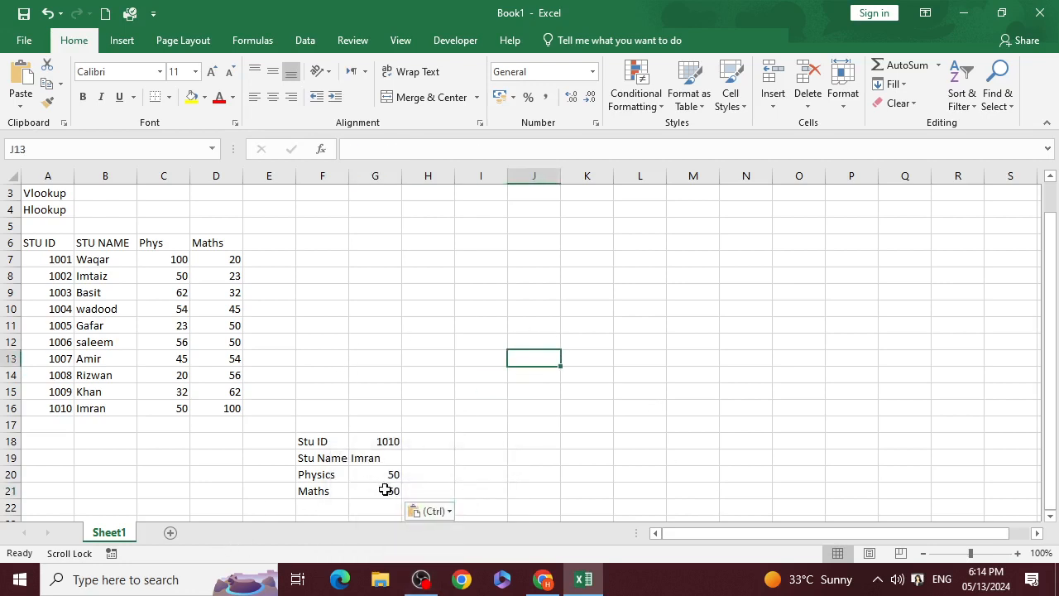
# Replace the result range in the G21 formula with D6:D16 so that it returns the Maths mark
pyautogui.doubleClick(386, 489)
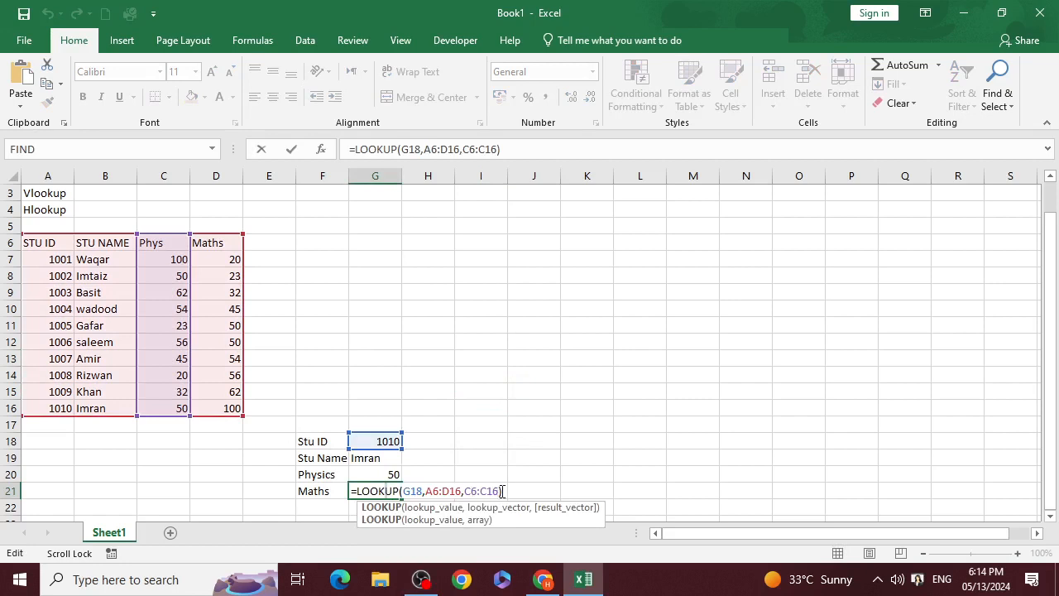
pyautogui.moveTo(502, 491); pyautogui.dragTo(465, 490)
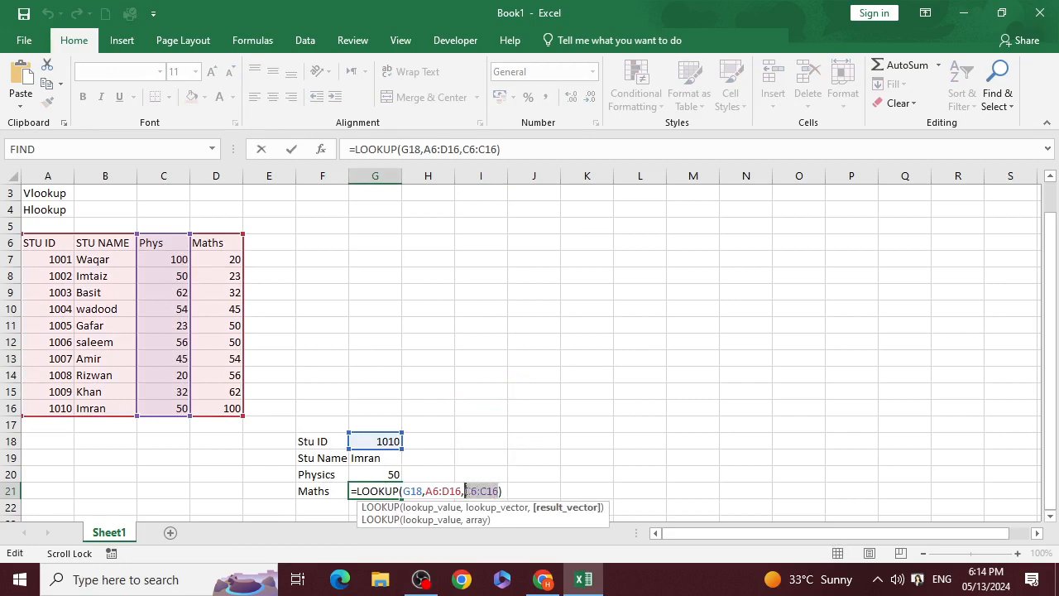
pyautogui.press('BackSpace')
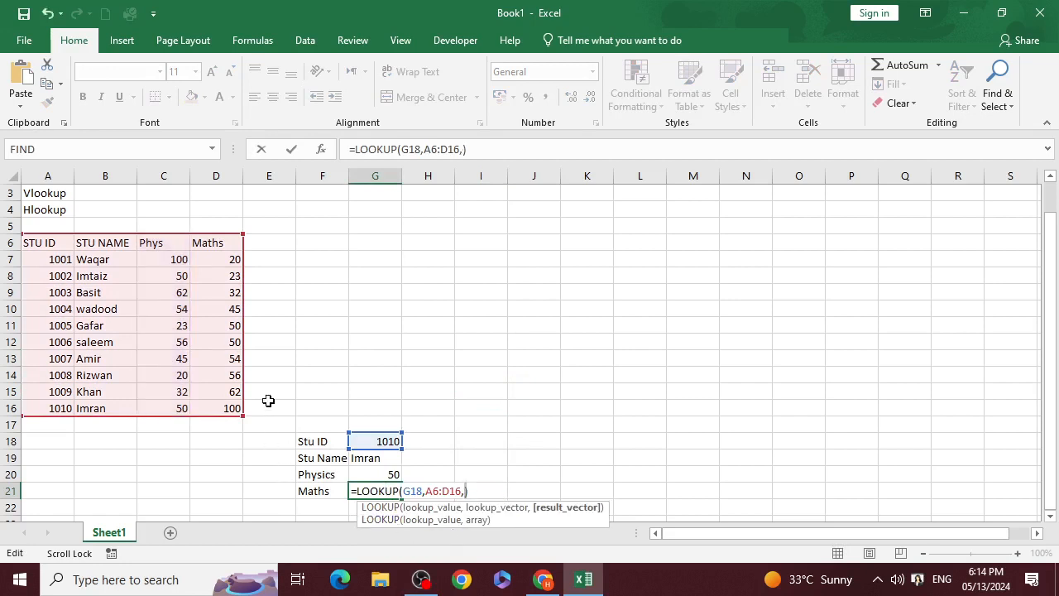
pyautogui.click(228, 249)
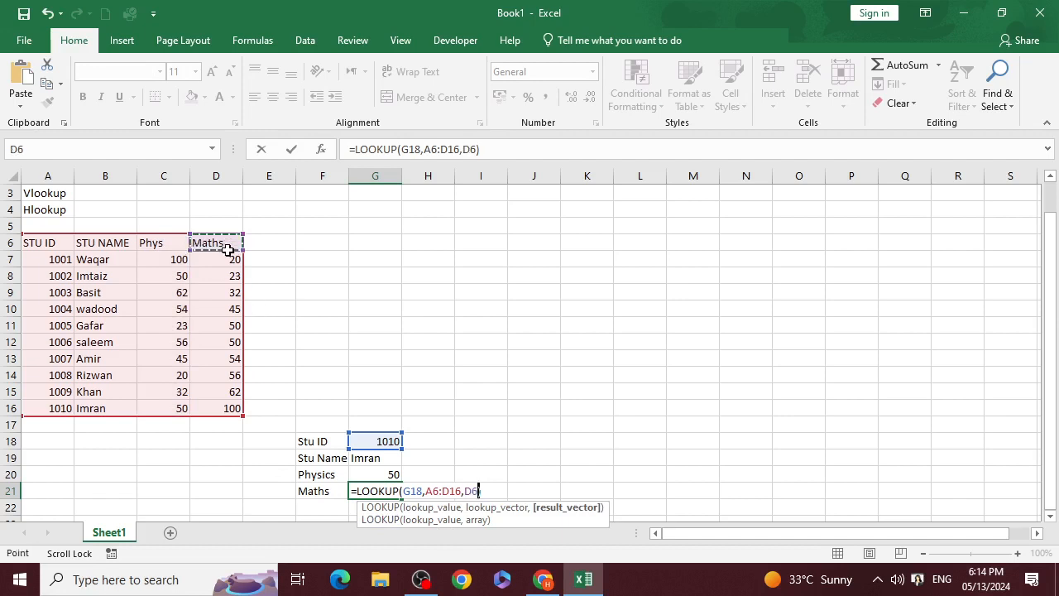
pyautogui.moveTo(228, 249); pyautogui.dragTo(210, 402)
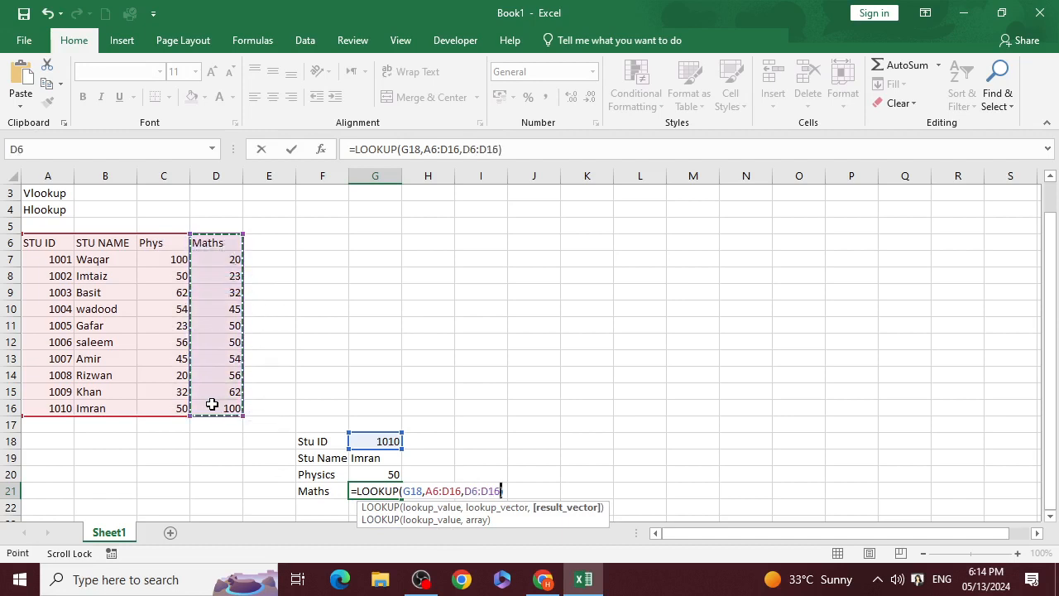
pyautogui.press('Return')
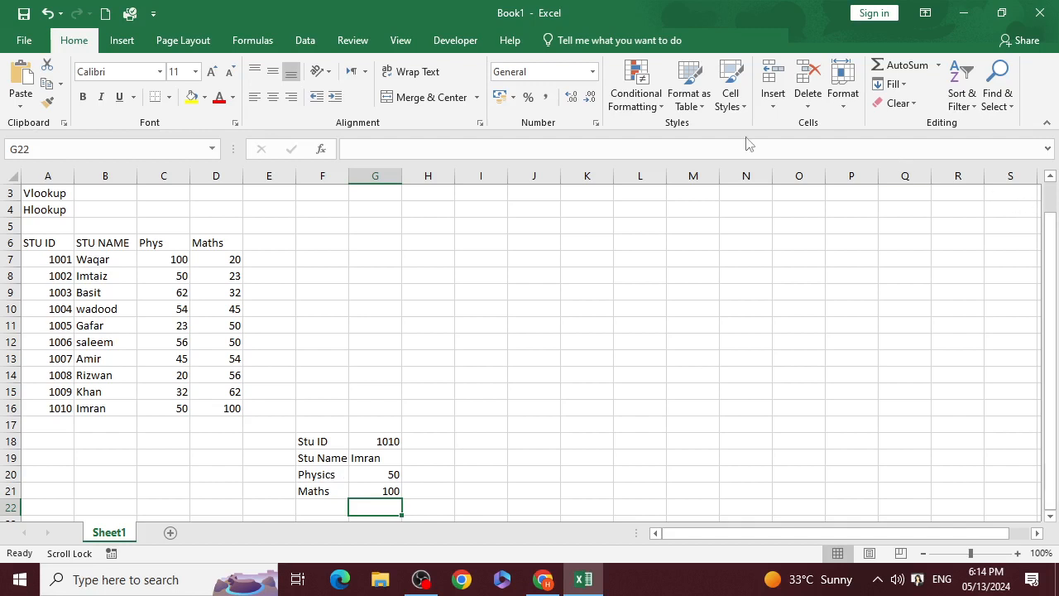
# Widen column F to fit its labels and apply all borders to the lookup block F18:G21
pyautogui.moveTo(348, 176); pyautogui.dragTo(387, 183)
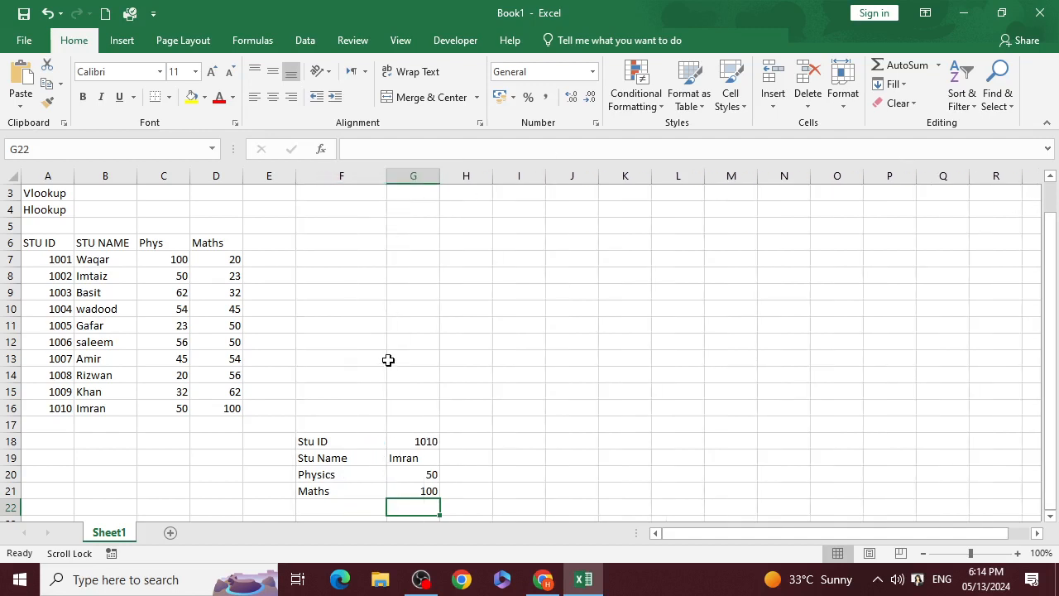
pyautogui.scroll(-2, 388, 359)
pyautogui.moveTo(315, 341); pyautogui.dragTo(406, 392)
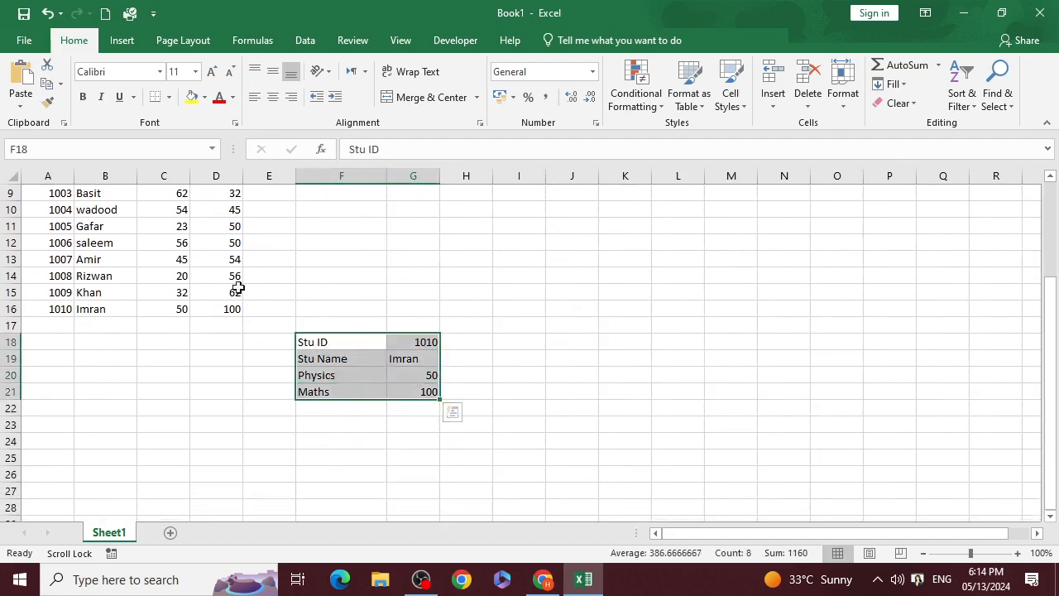
pyautogui.click(168, 97)
pyautogui.click(196, 238)
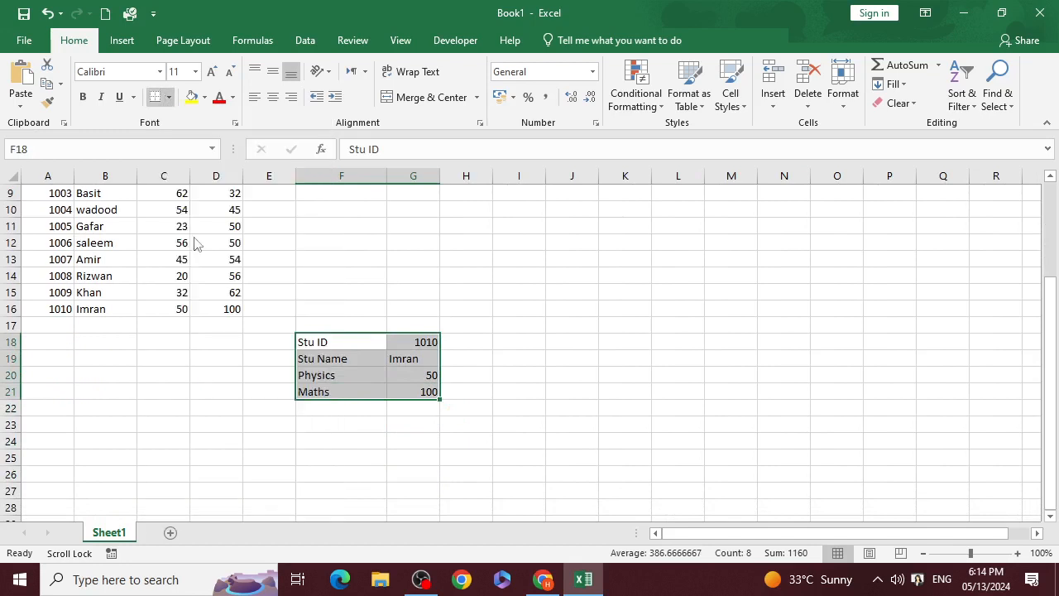
pyautogui.click(364, 386)
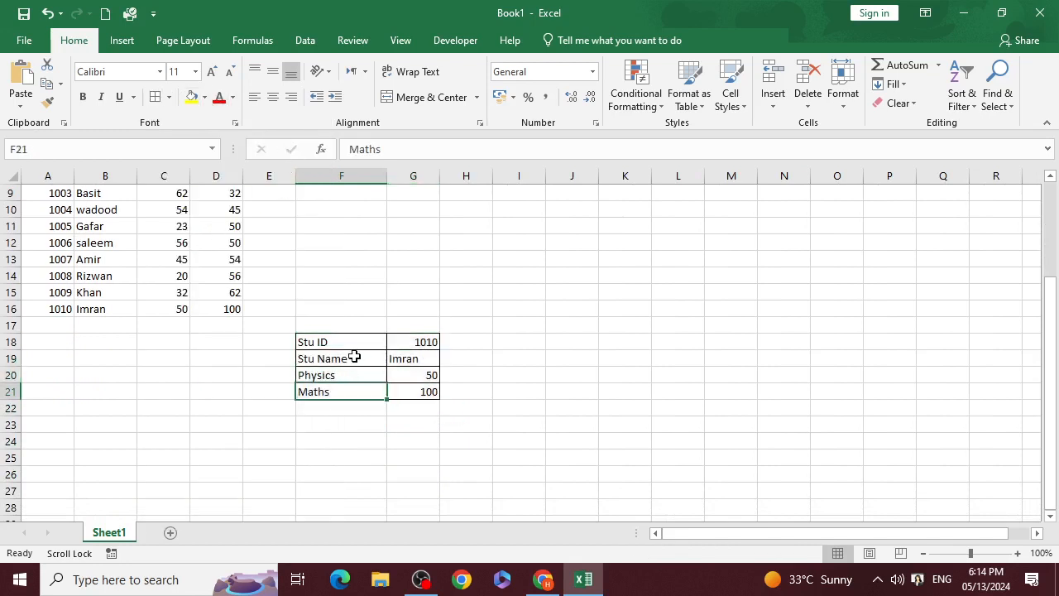
# Fill the Stu ID row F18:G18 with yellow and the result rows F19:G21 with light orange
pyautogui.moveTo(351, 341); pyautogui.dragTo(397, 340)
pyautogui.click(192, 97)
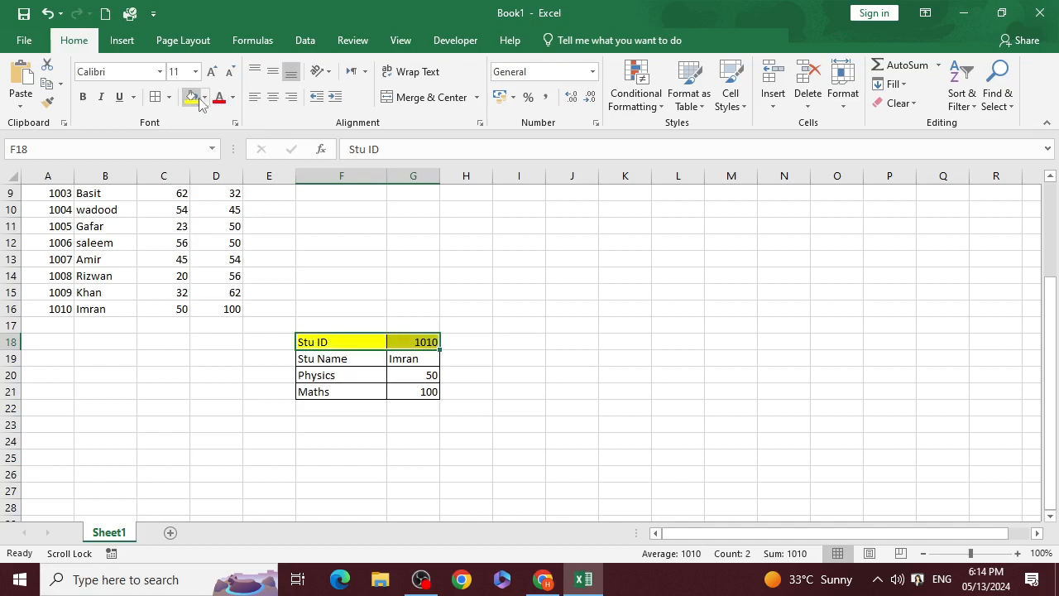
pyautogui.click(327, 357)
pyautogui.moveTo(326, 358); pyautogui.dragTo(418, 390)
pyautogui.click(204, 97)
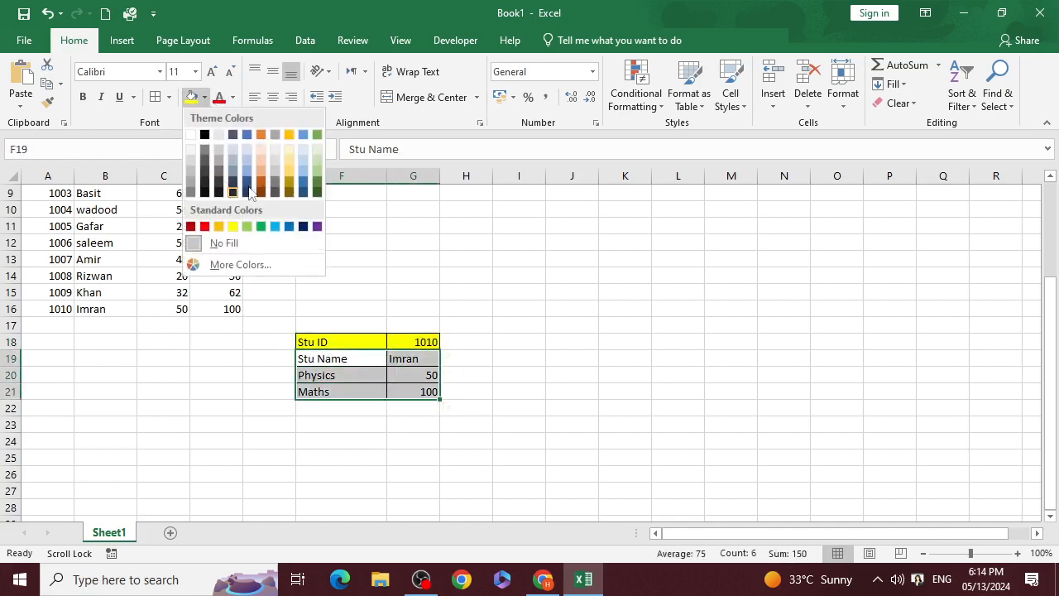
pyautogui.click(260, 161)
pyautogui.click(465, 276)
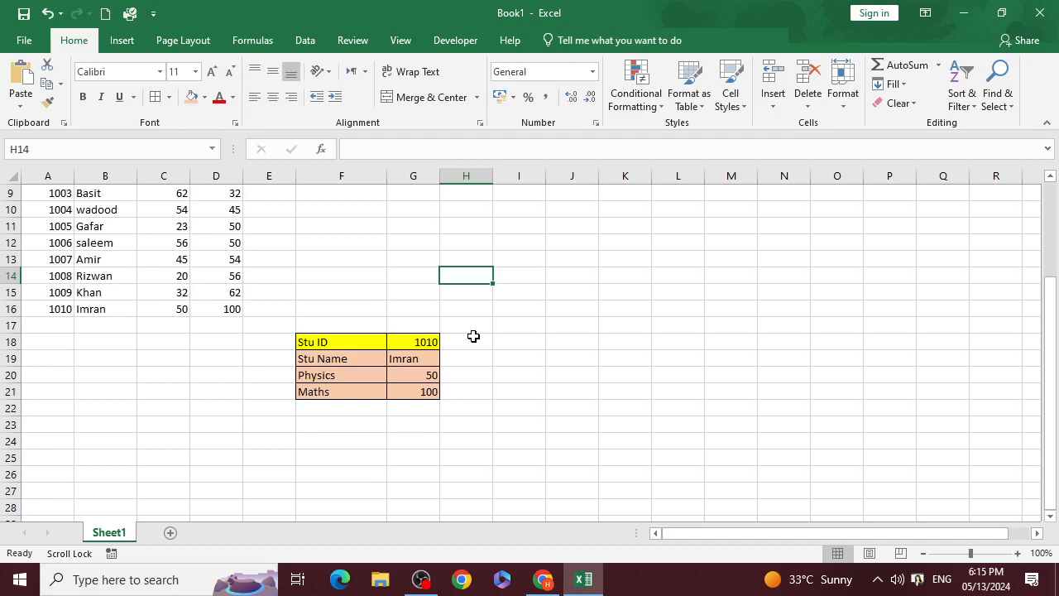
# Test the name, Physics and Maths lookups by entering the seventh listed student's ID in G18
pyautogui.click(422, 342)
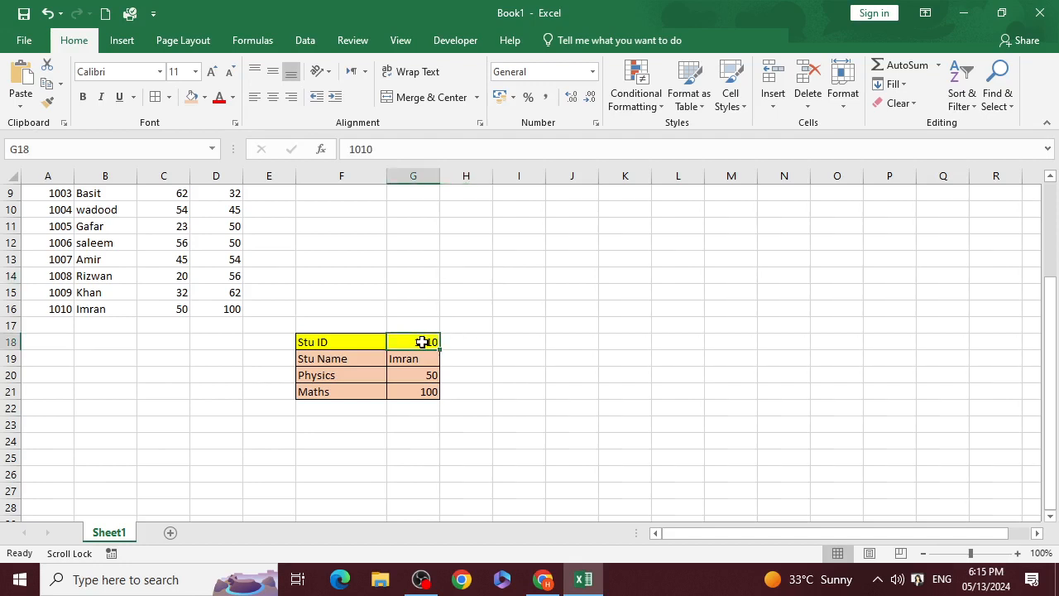
pyautogui.write('1007')
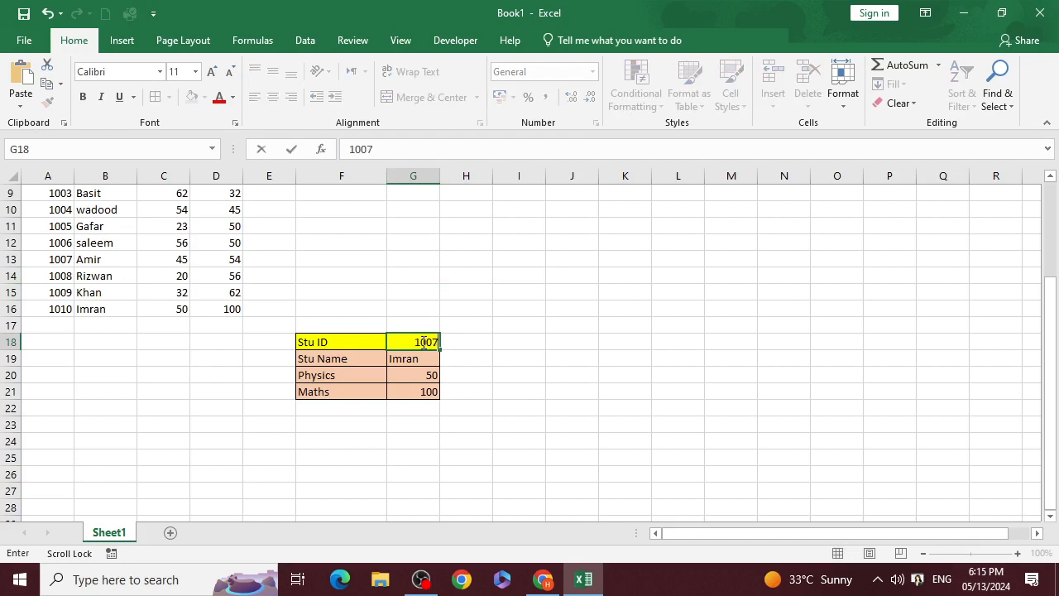
pyautogui.press('Return')
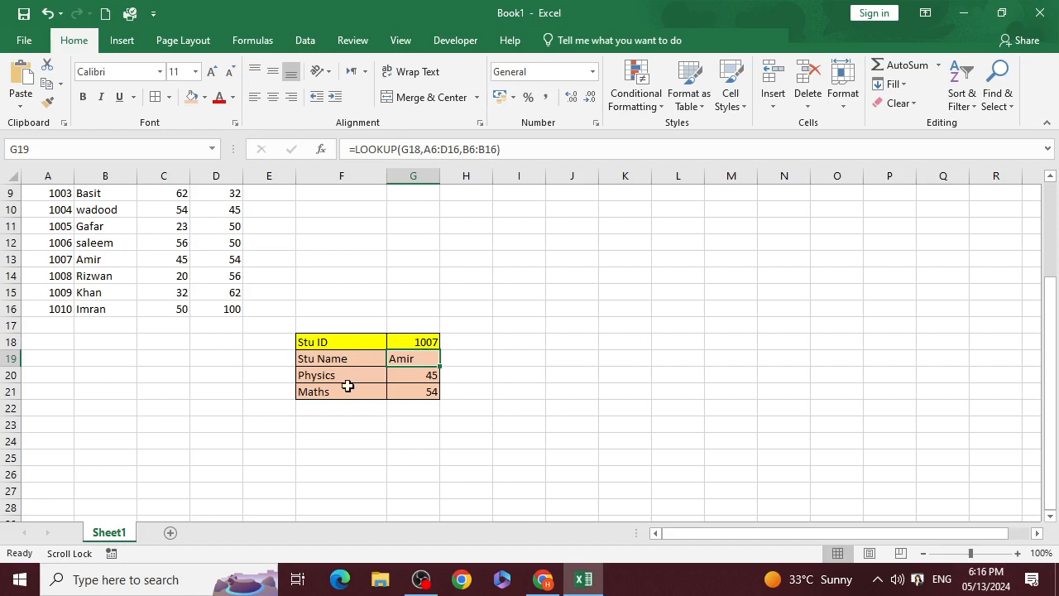
pyautogui.click(364, 405)
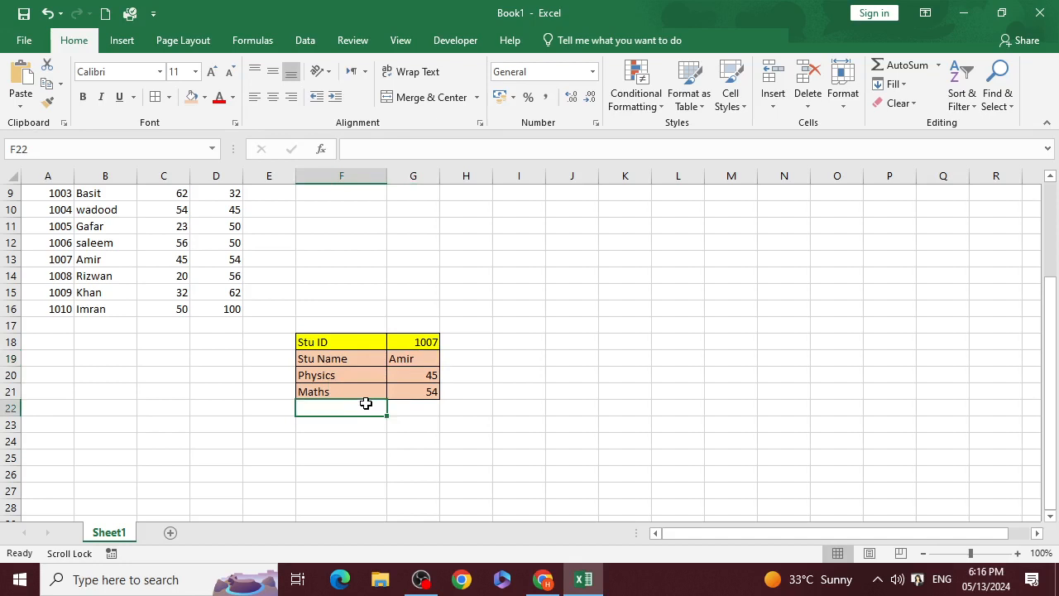
pyautogui.click(431, 340)
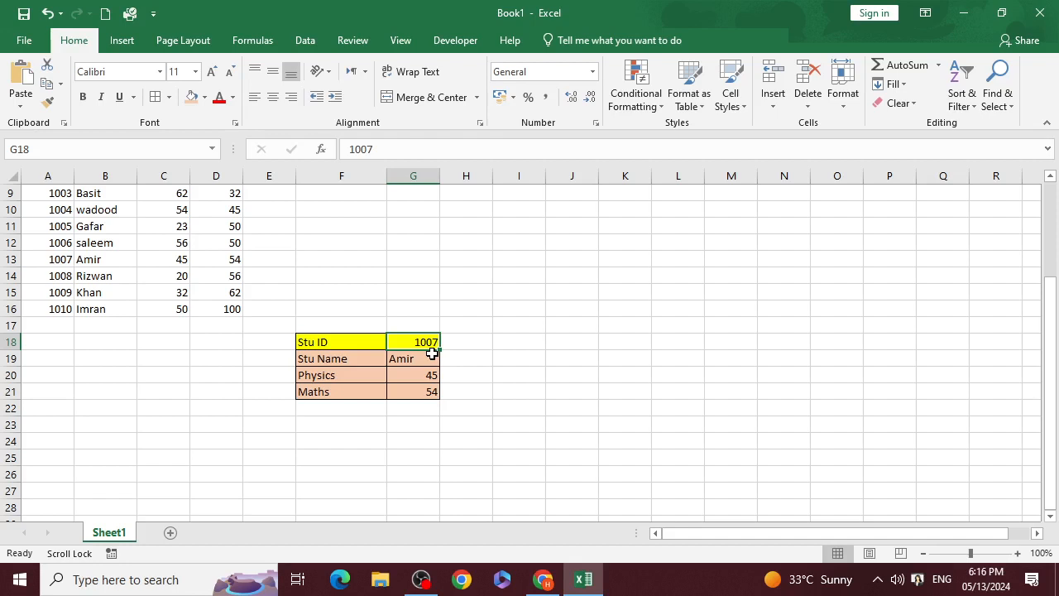
pyautogui.scroll(3, 244, 340)
pyautogui.click(54, 227)
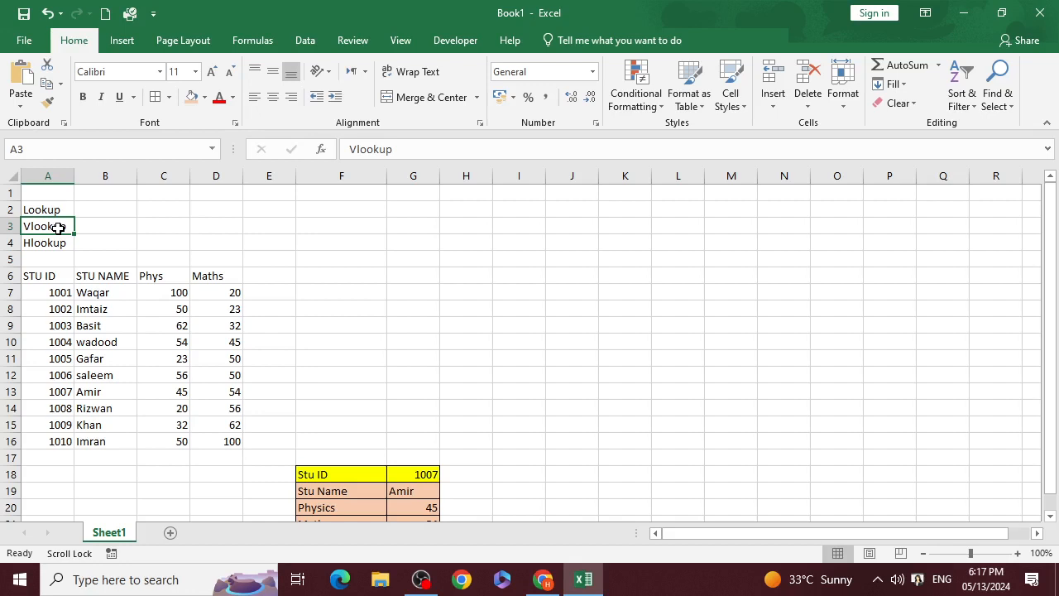
pyautogui.click(66, 243)
pyautogui.click(92, 243)
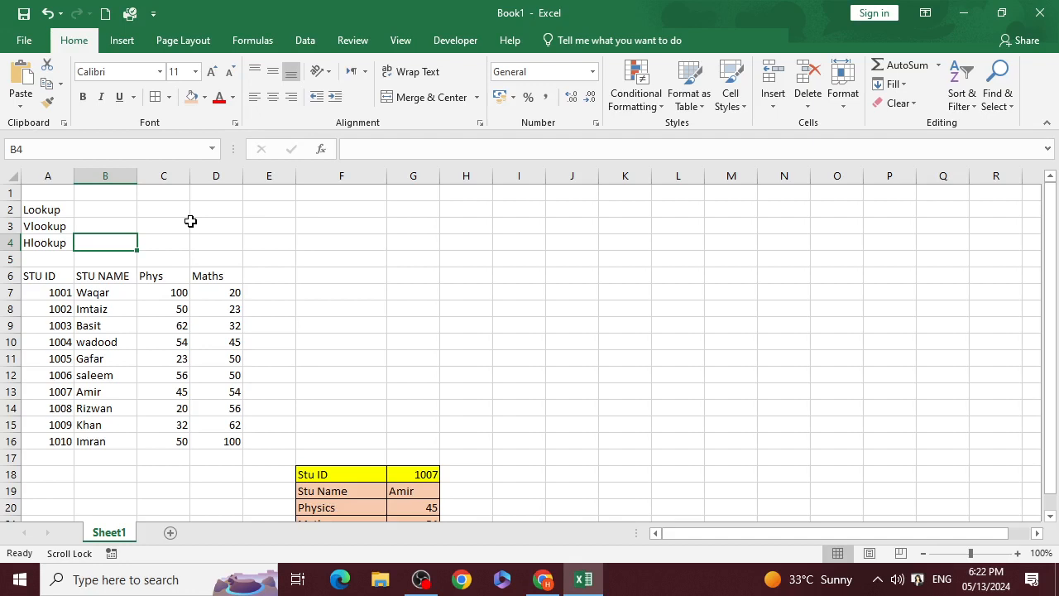
pyautogui.scroll(-2, 342, 274)
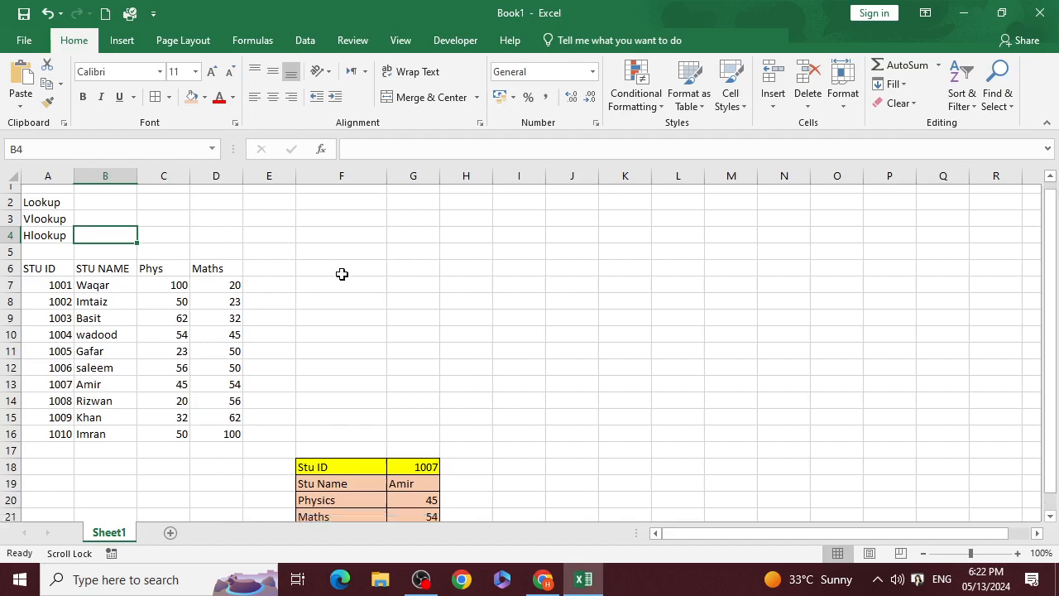
pyautogui.scroll(2, 395, 411)
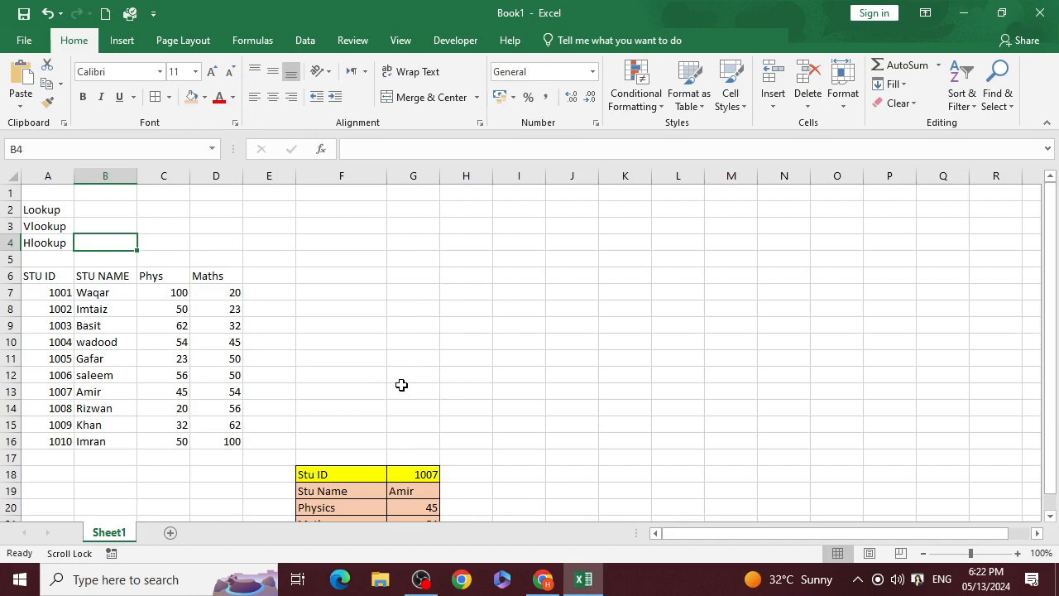
# Clear the student ID and the three result formulas from G18:G21, keeping the block's labels and formatting
pyautogui.scroll(-2, 398, 385)
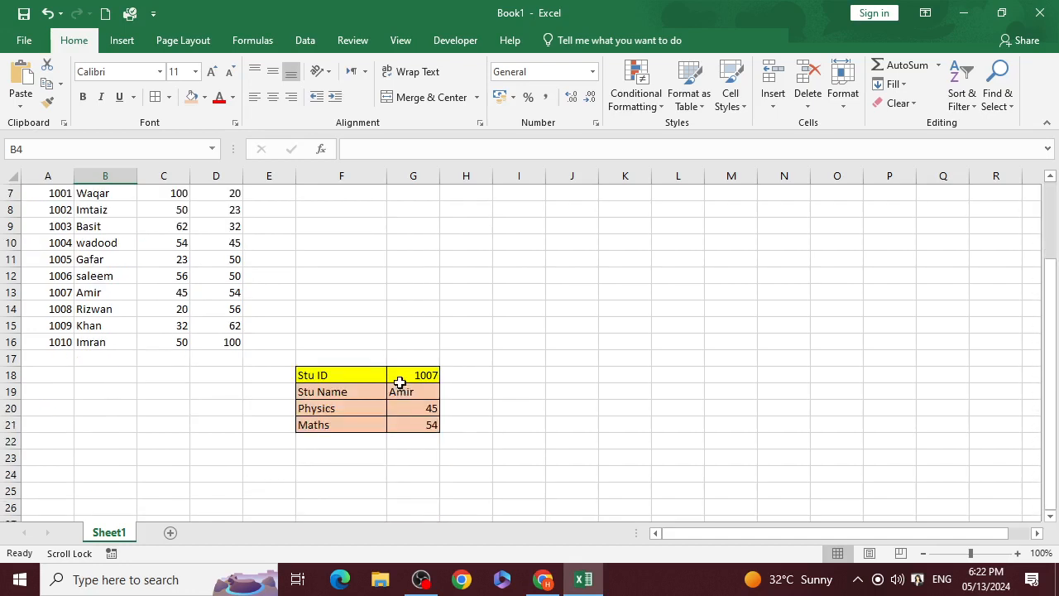
pyautogui.moveTo(414, 375); pyautogui.dragTo(417, 429)
pyautogui.press('Delete')
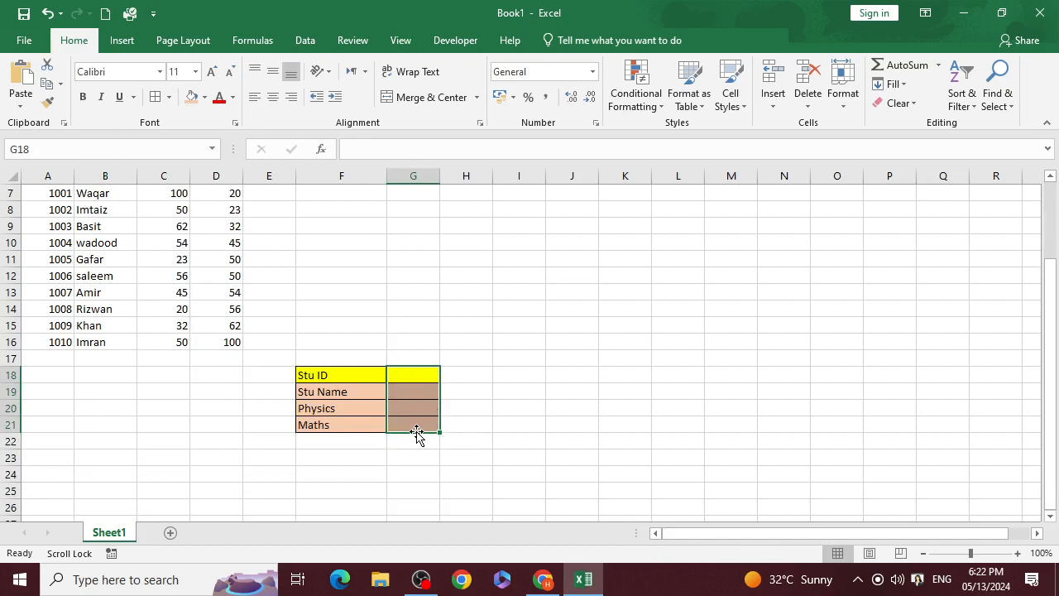
pyautogui.click(490, 405)
pyautogui.click(426, 378)
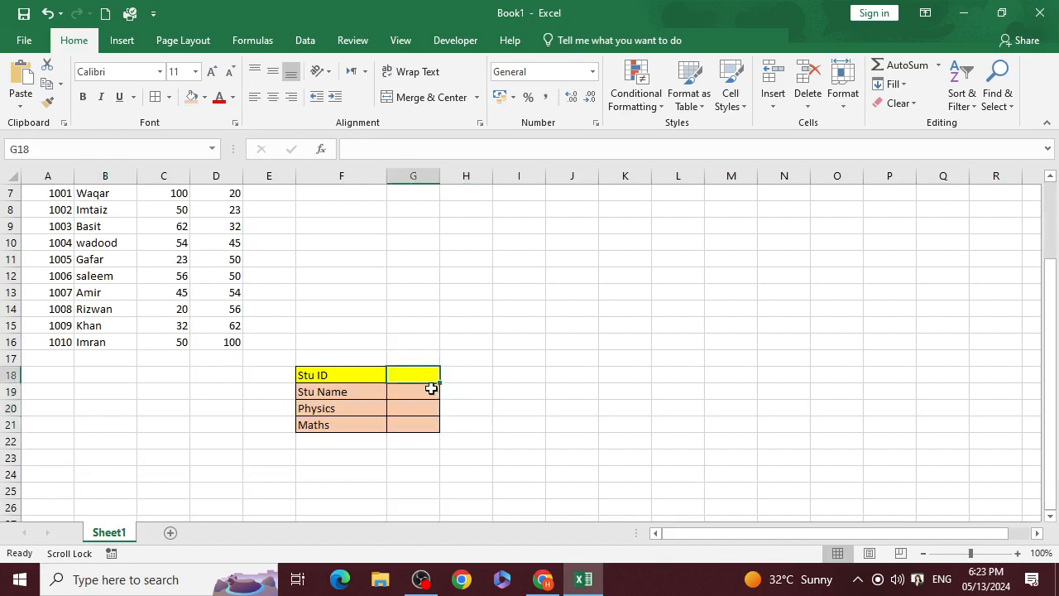
# Enter =VLOOKUP(G18,A6:D16,2) in G19 to look up the student name by ID
pyautogui.scroll(1, 431, 389)
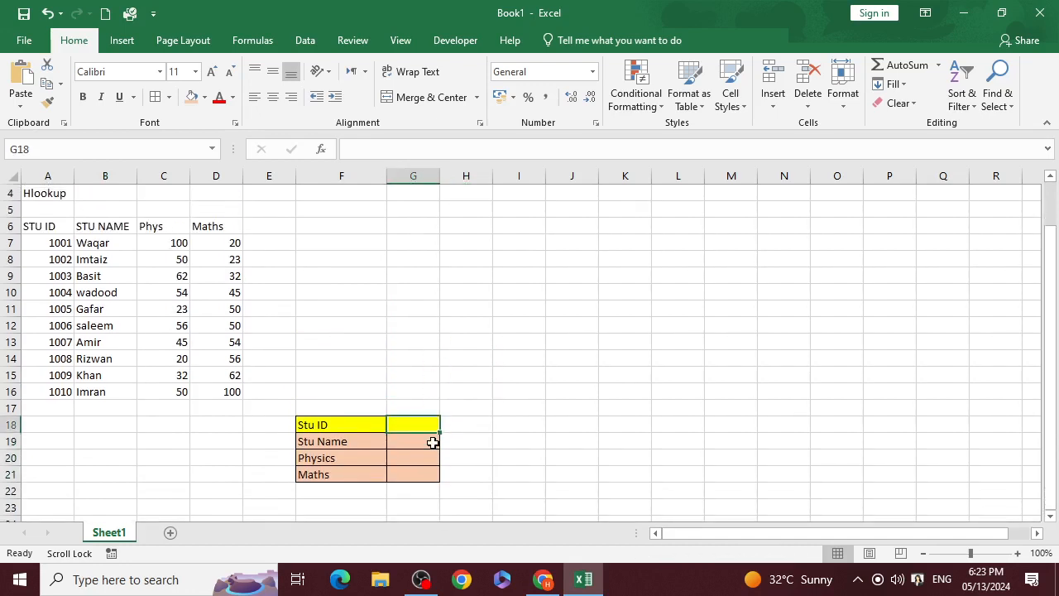
pyautogui.moveTo(432, 442); pyautogui.dragTo(462, 407)
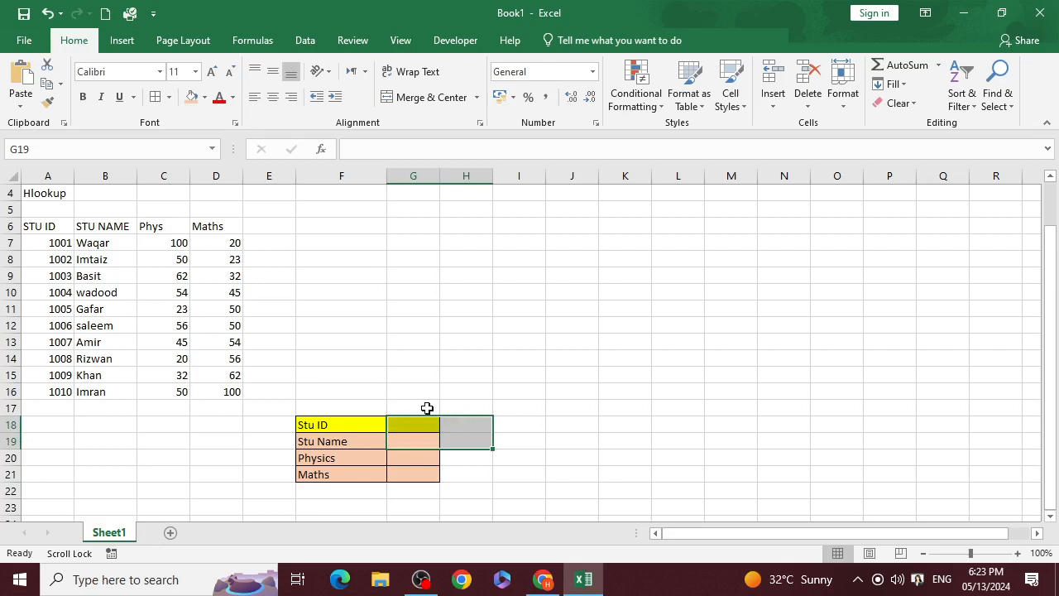
pyautogui.click(403, 445)
pyautogui.write('=')
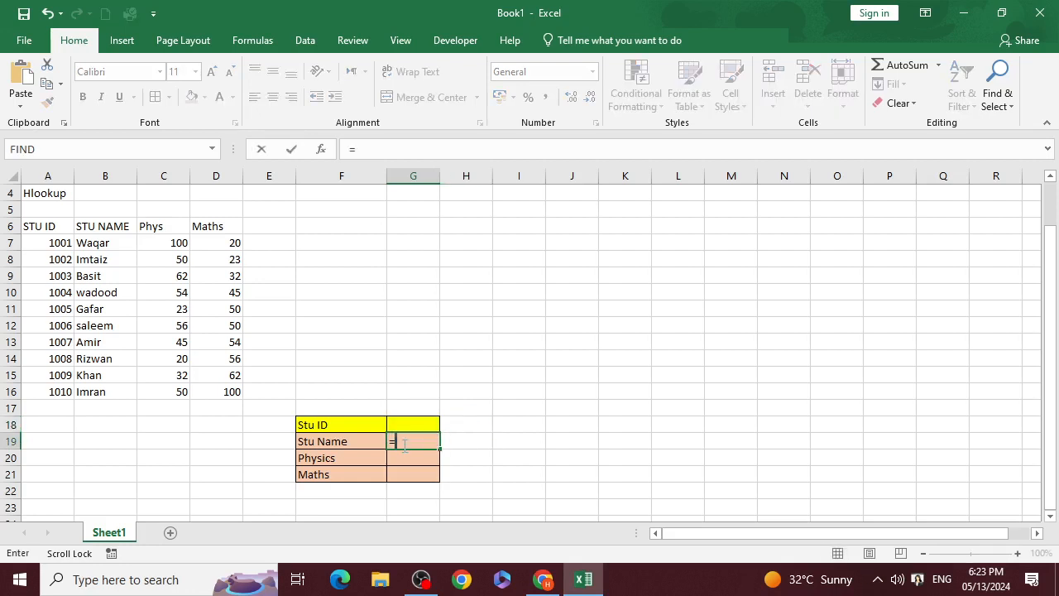
pyautogui.write('vlook')
pyautogui.write('up(')
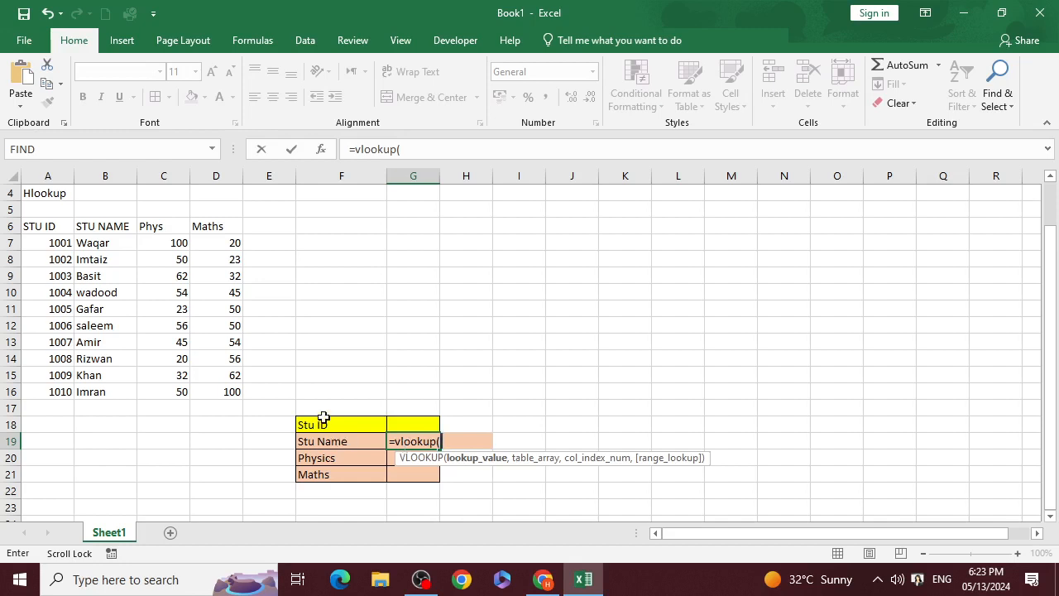
pyautogui.click(396, 422)
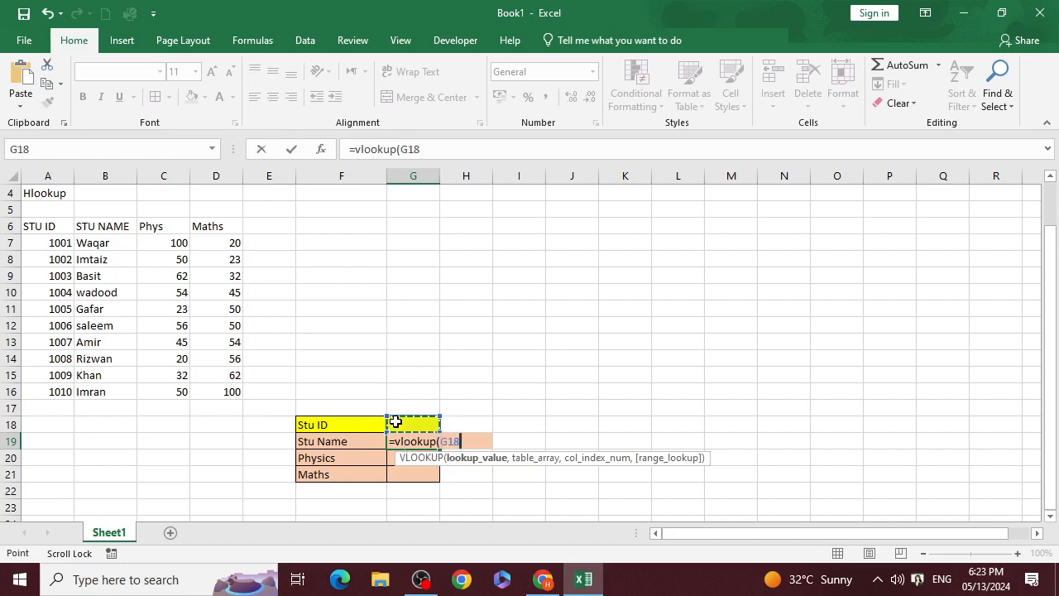
pyautogui.write(',')
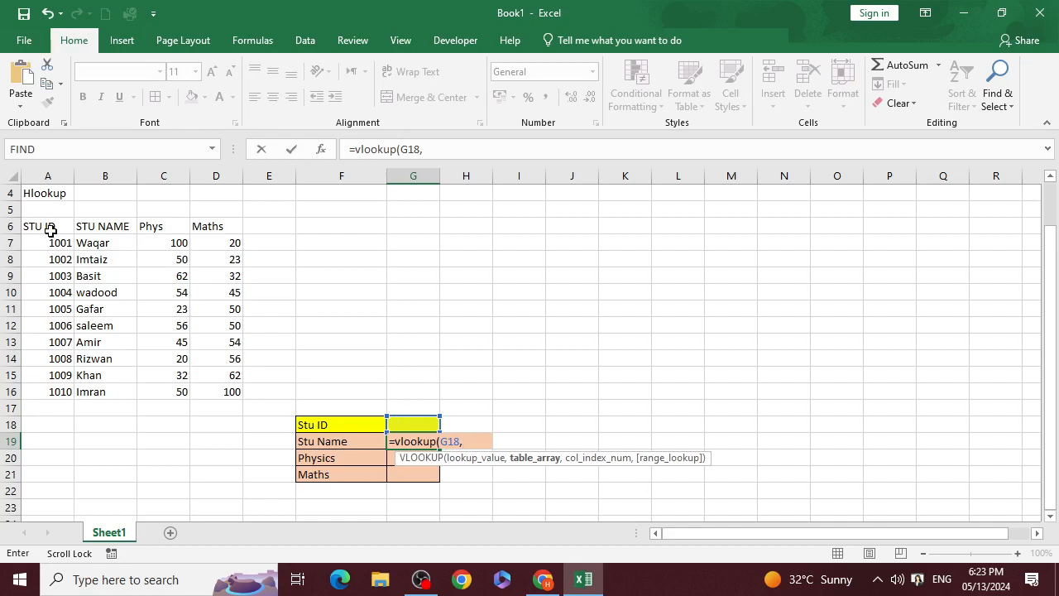
pyautogui.moveTo(49, 230); pyautogui.dragTo(206, 394)
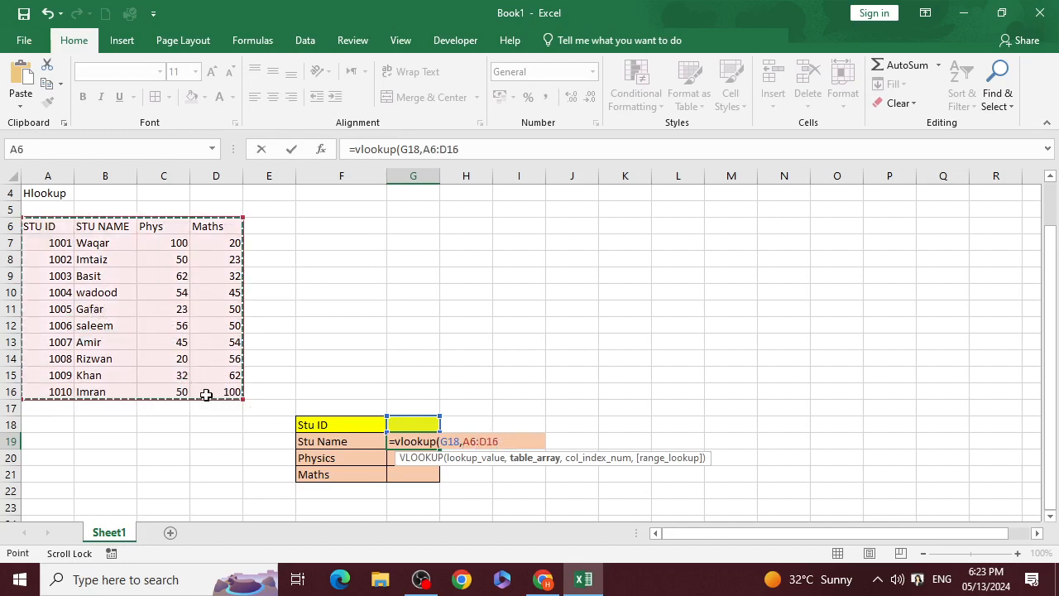
pyautogui.write(',')
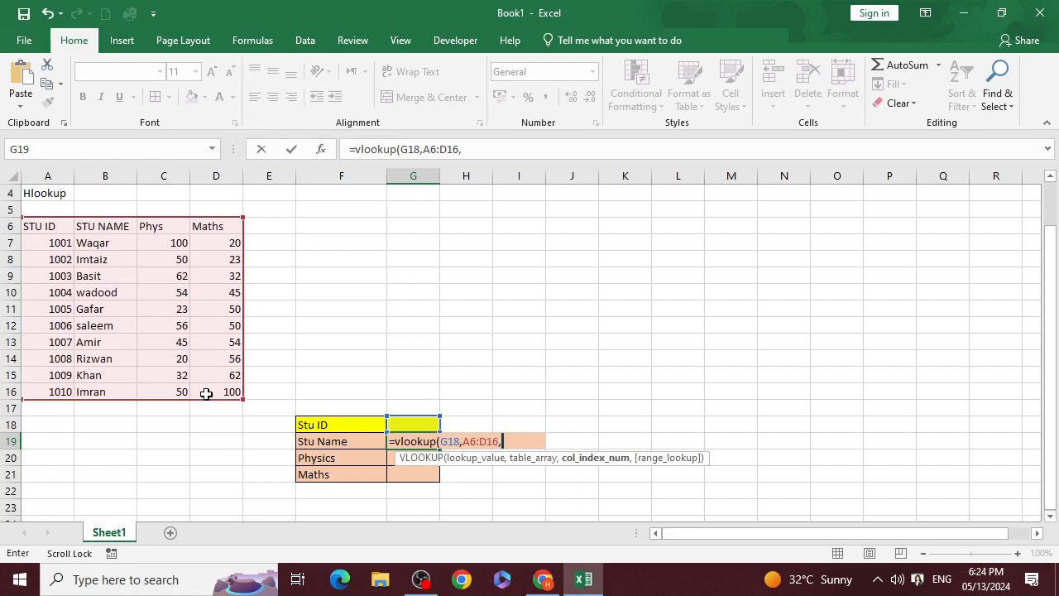
pyautogui.write('2')
pyautogui.write(')')
pyautogui.press('Return')
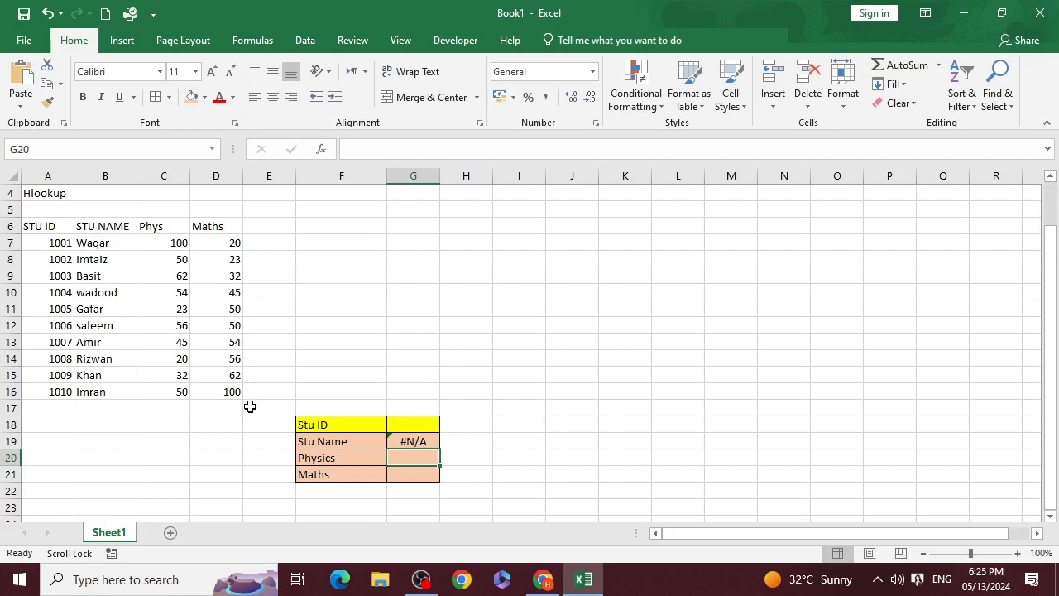
# Test the name lookup by entering the ninth listed student's ID in G18
pyautogui.click(412, 424)
pyautogui.write('1009')
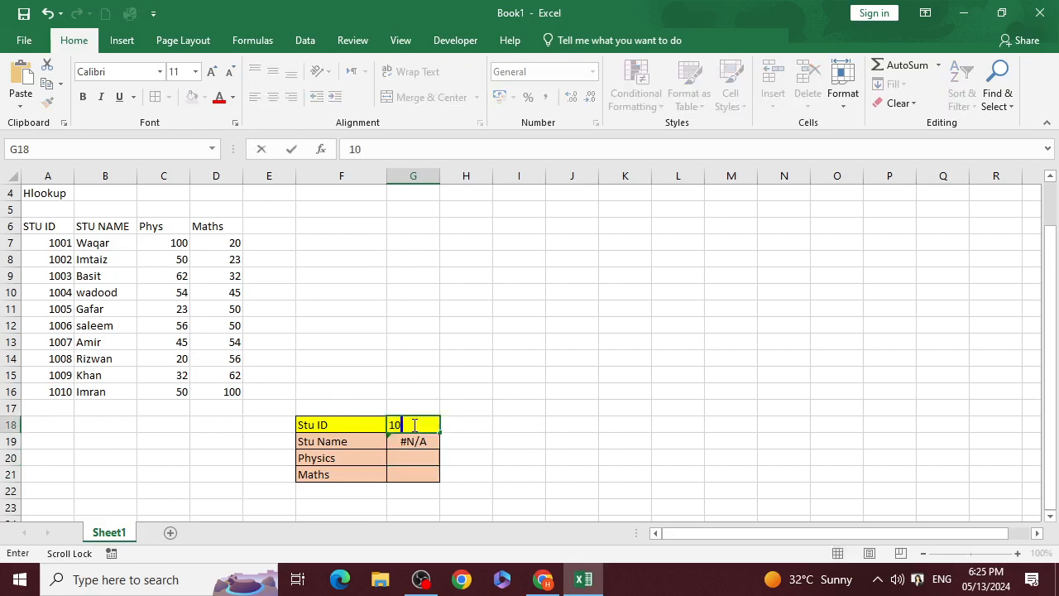
pyautogui.press('Return')
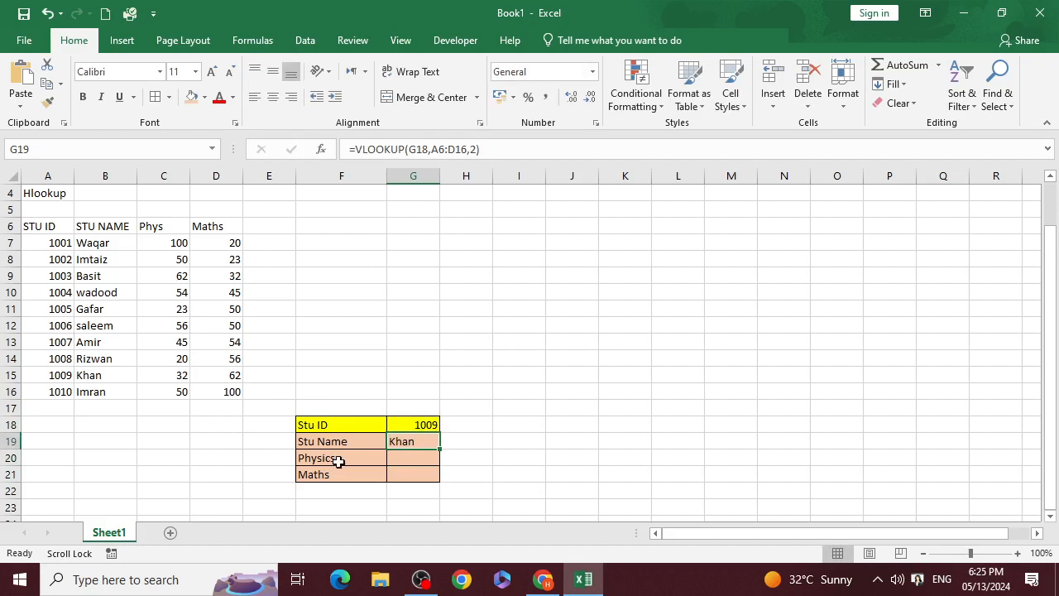
# Enter =VLOOKUP(G18,A6:D16,3) in G20 to look up the Physics mark by ID
pyautogui.click(395, 453)
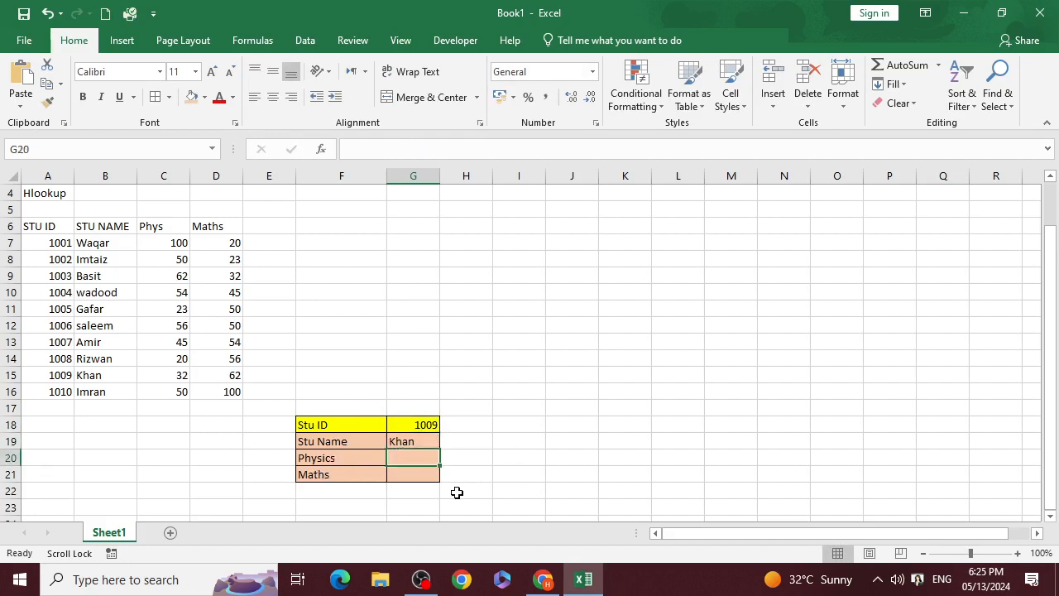
pyautogui.write('=v')
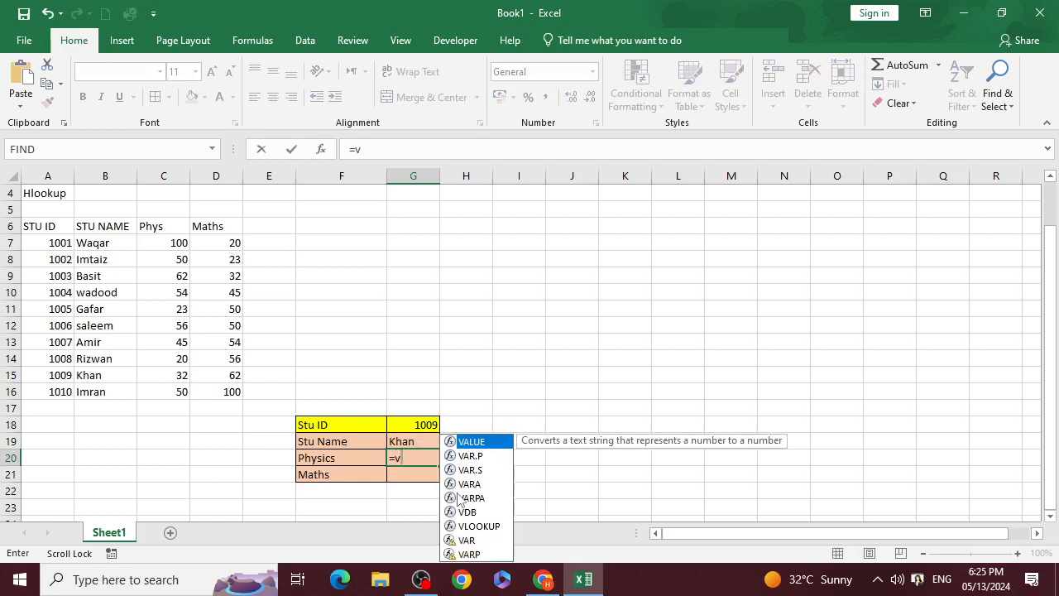
pyautogui.write('lookup')
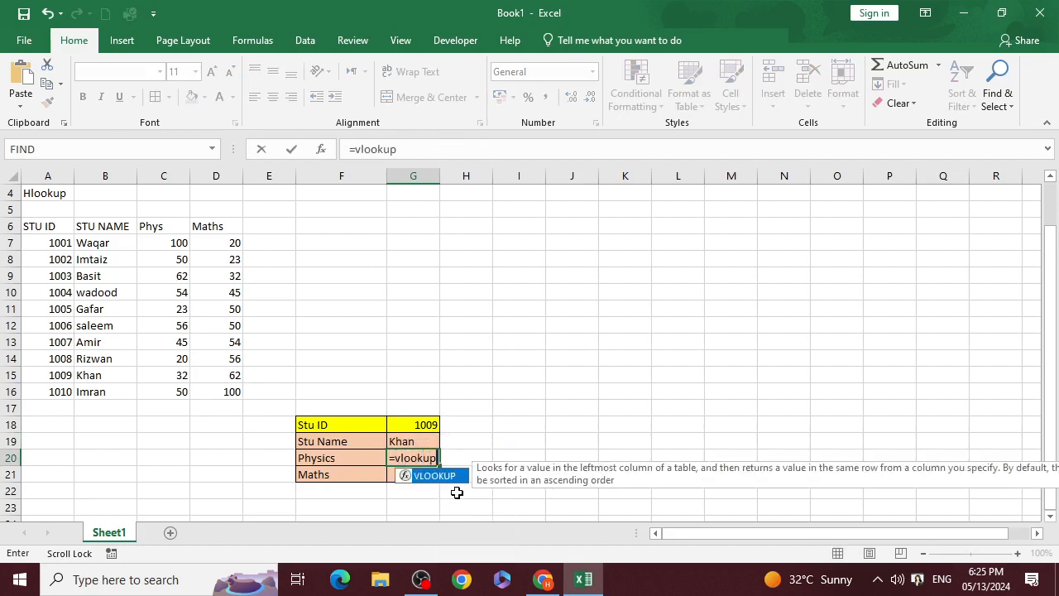
pyautogui.write('(')
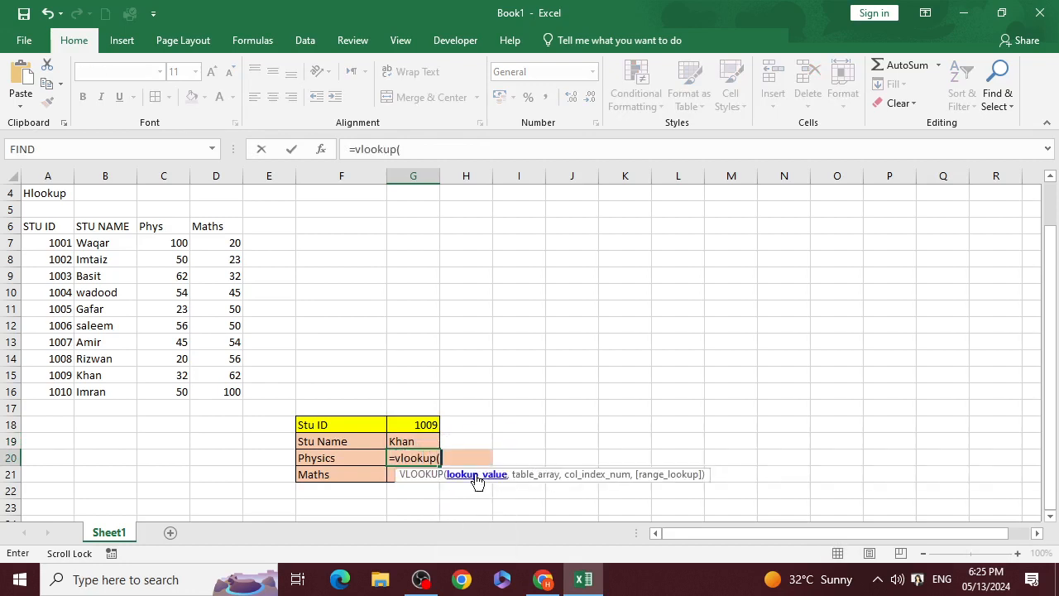
pyautogui.click(406, 426)
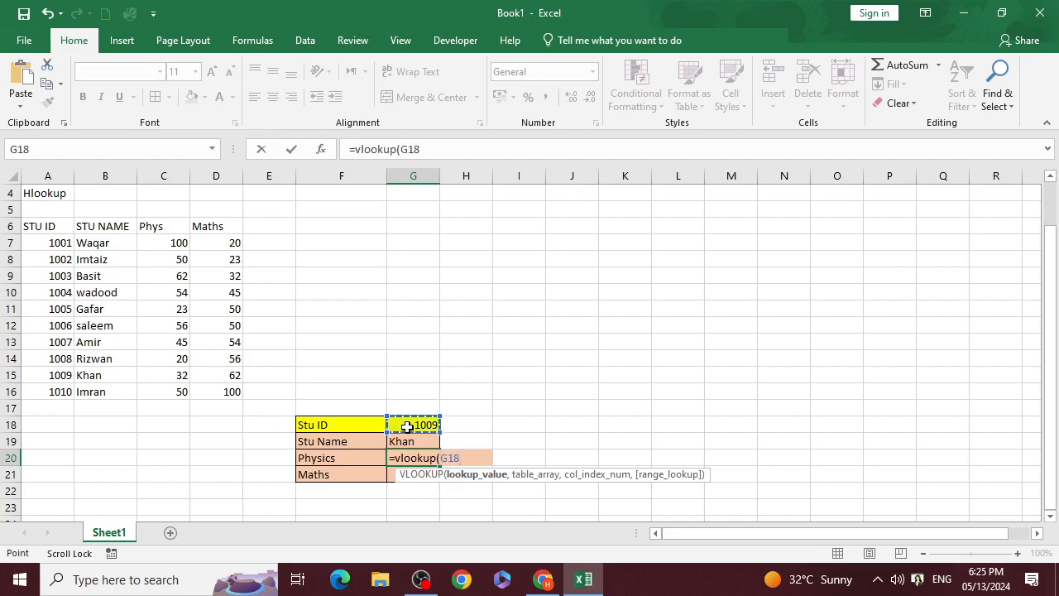
pyautogui.write(',')
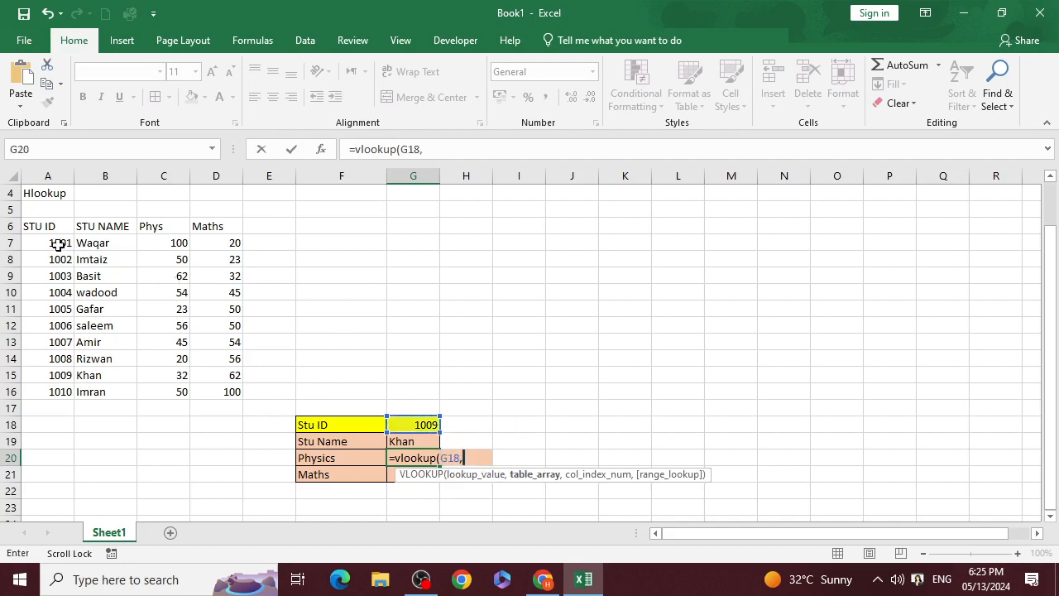
pyautogui.moveTo(41, 231); pyautogui.dragTo(216, 394)
pyautogui.write(',')
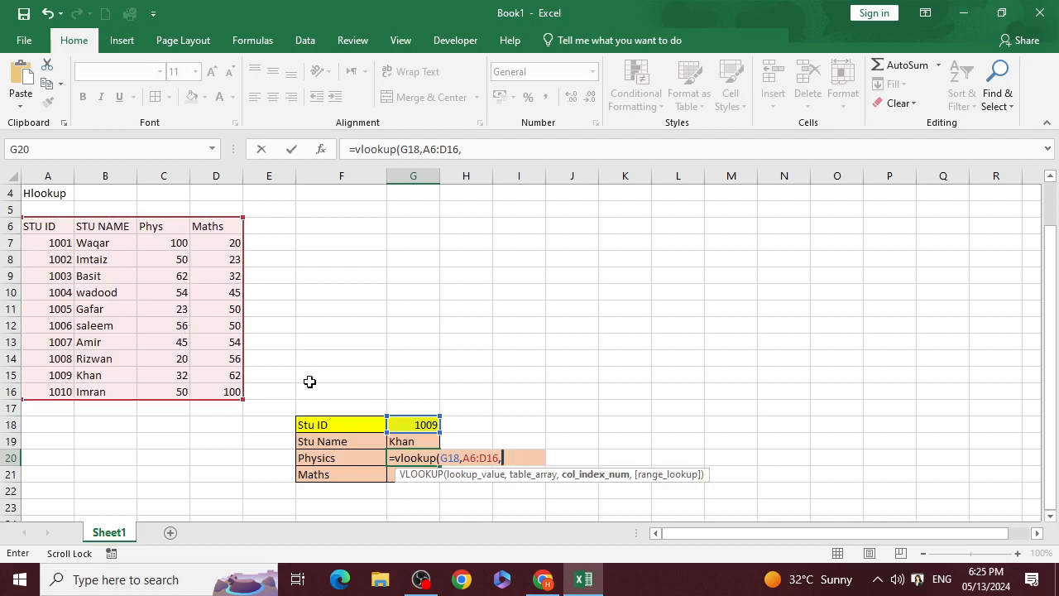
pyautogui.write('3)')
pyautogui.press('Return')
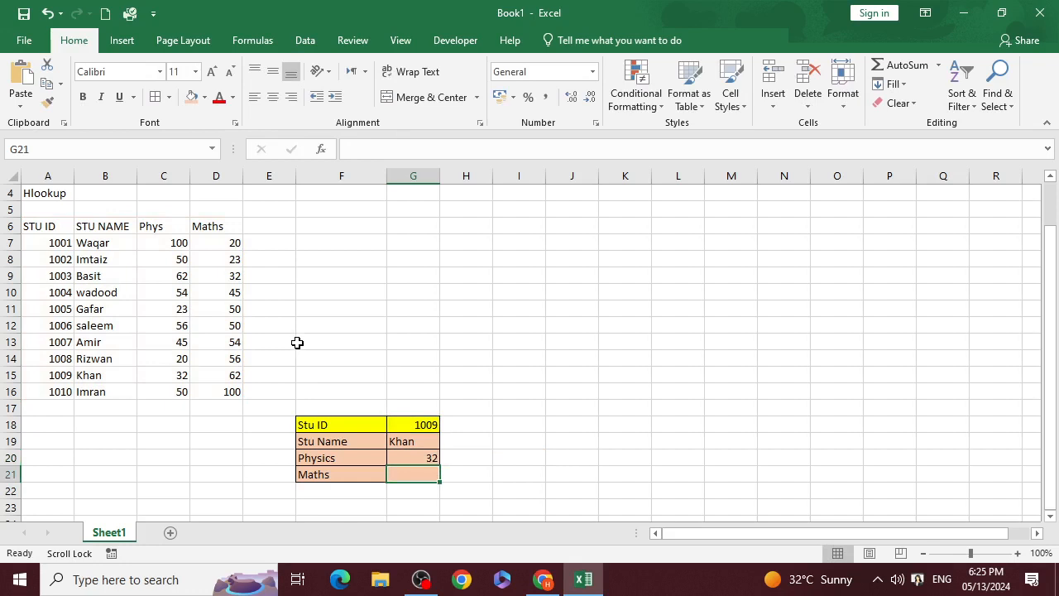
# Enter =VLOOKUP(G18,A6:D16,4) in G21 to look up the Maths mark by ID
pyautogui.write('=')
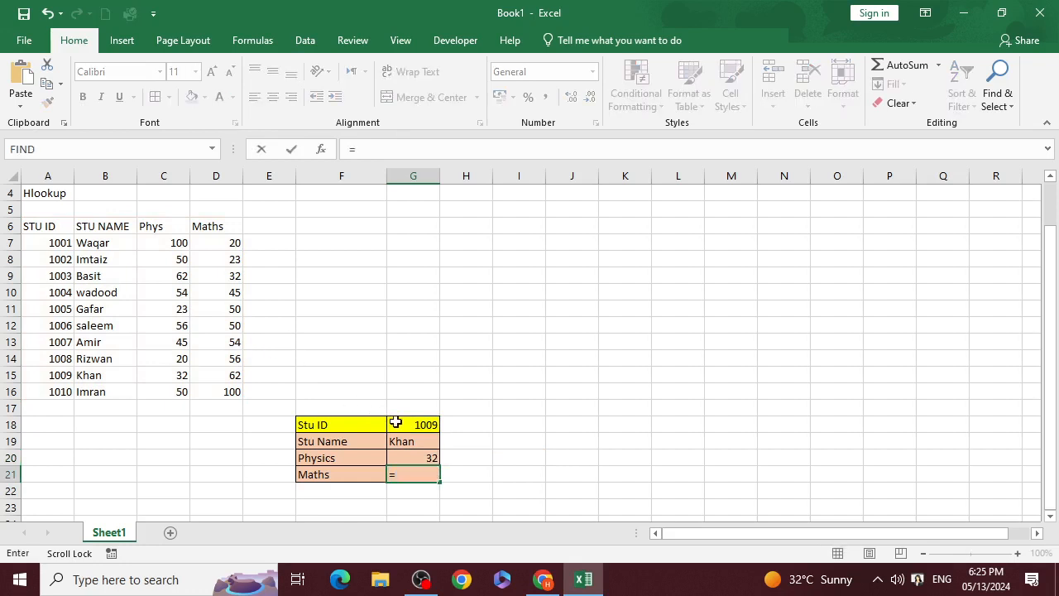
pyautogui.write('v')
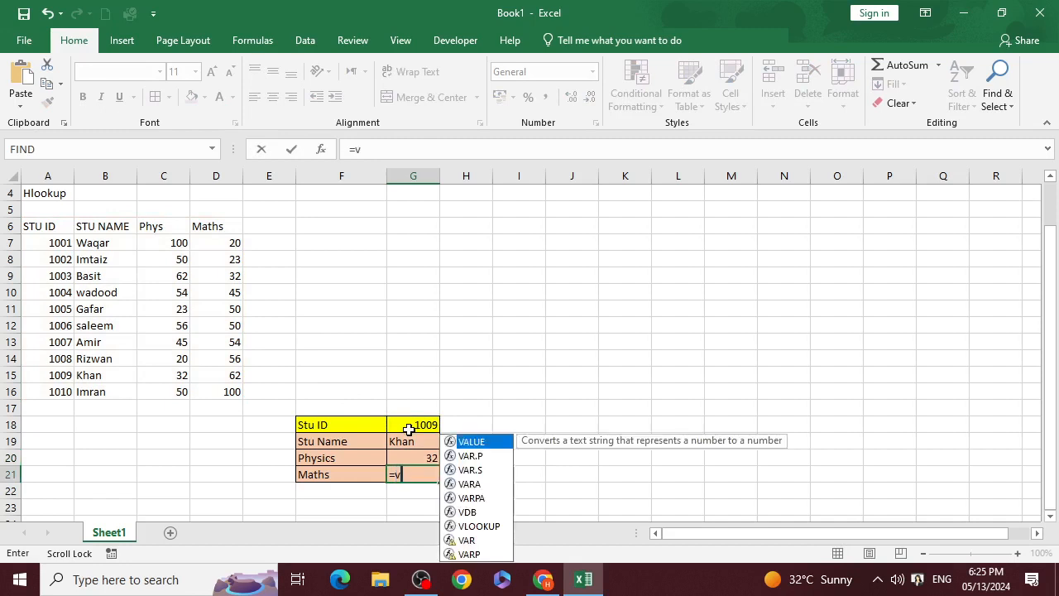
pyautogui.write('lookup')
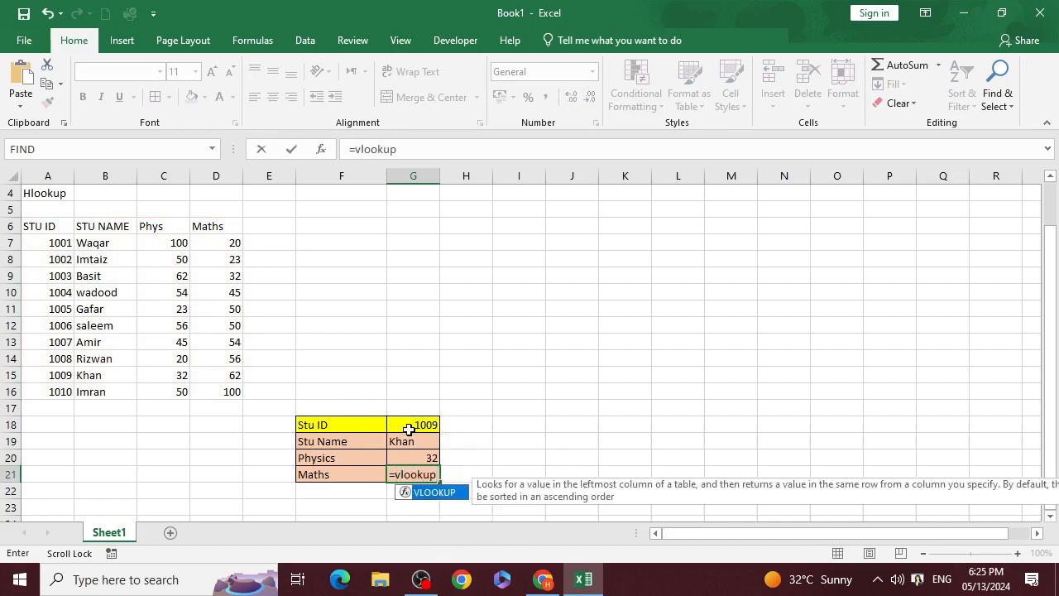
pyautogui.write('(')
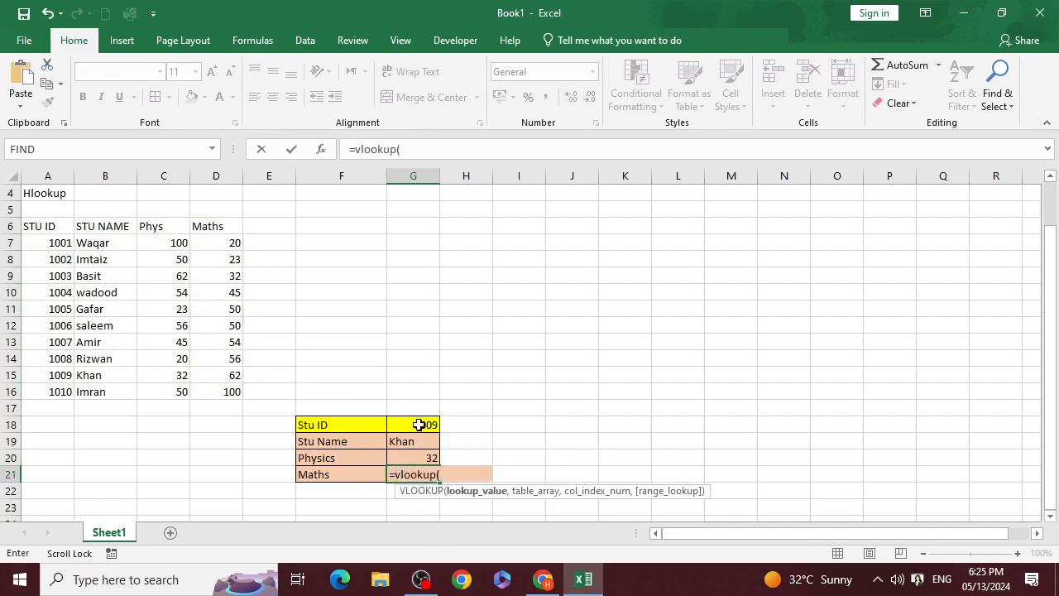
pyautogui.click(420, 425)
pyautogui.write(',')
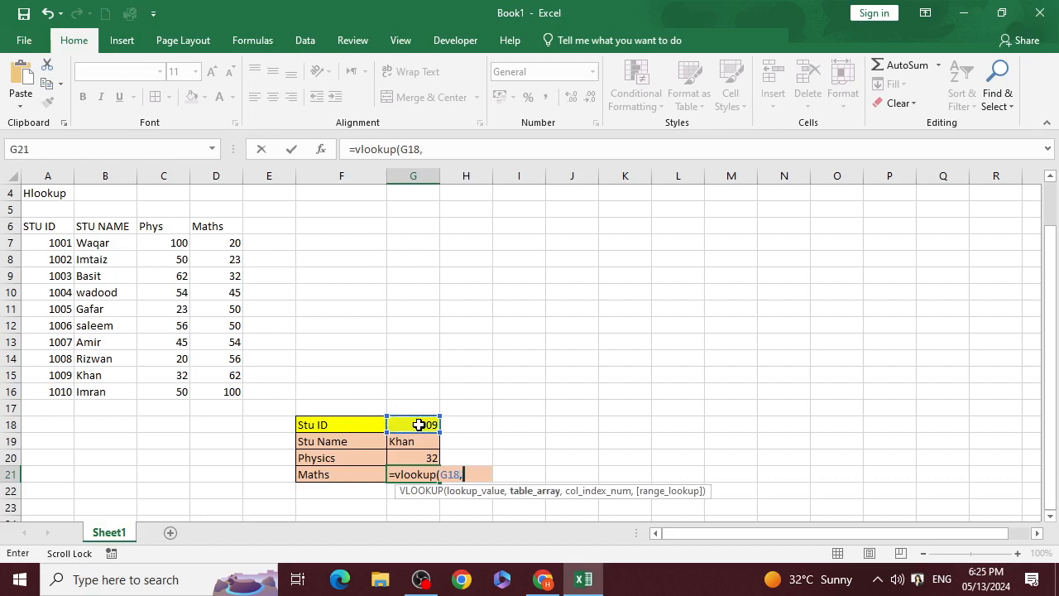
pyautogui.moveTo(52, 227); pyautogui.dragTo(212, 394)
pyautogui.write(',')
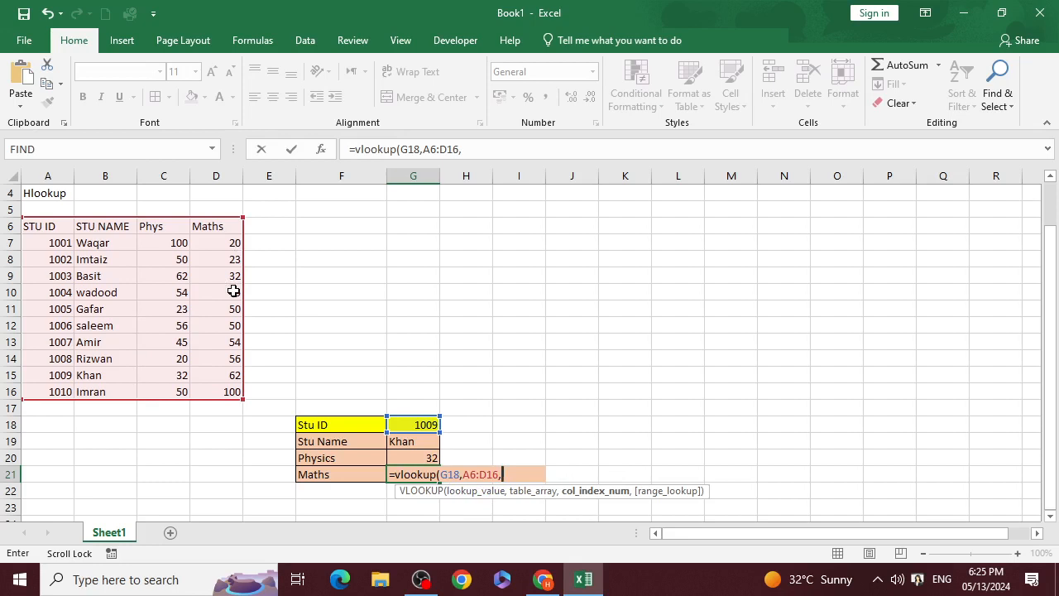
pyautogui.write('4)')
pyautogui.press('Return')
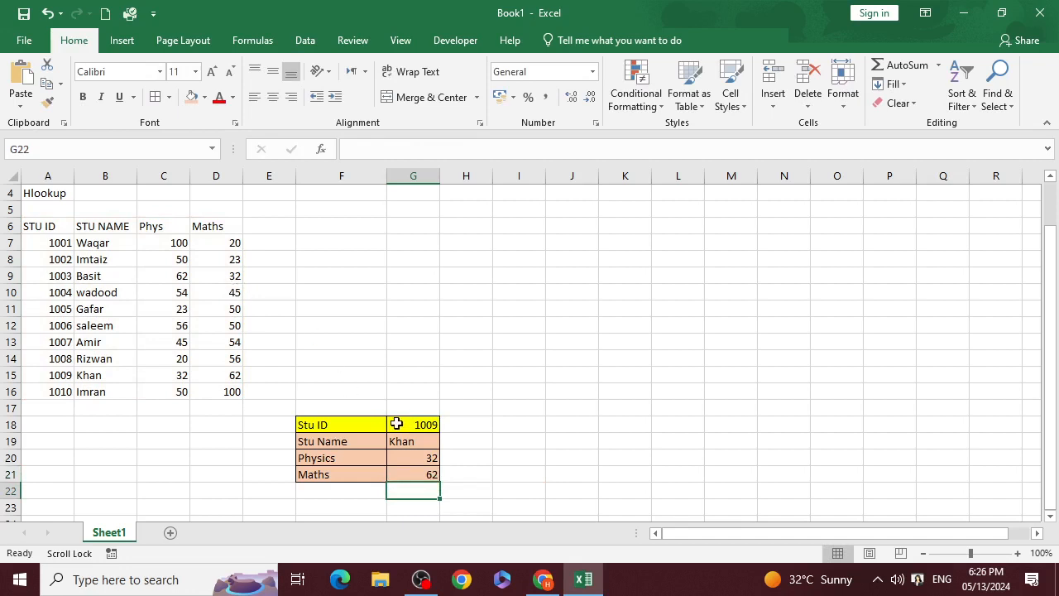
# Left-align the student ID and lookup results in G18:G21
pyautogui.moveTo(400, 423); pyautogui.dragTo(417, 476)
pyautogui.click(276, 98)
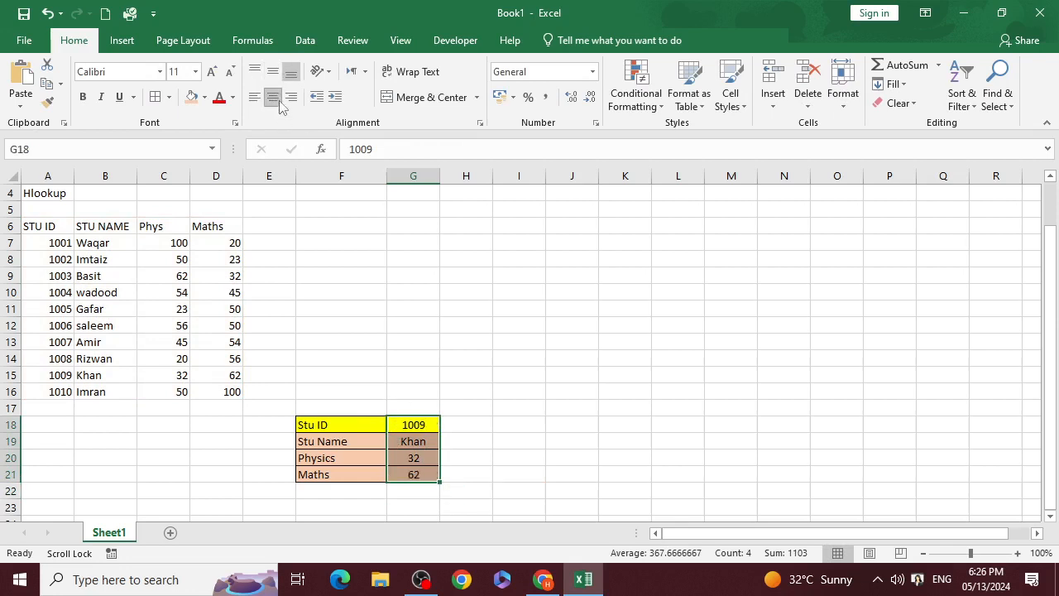
pyautogui.click(256, 96)
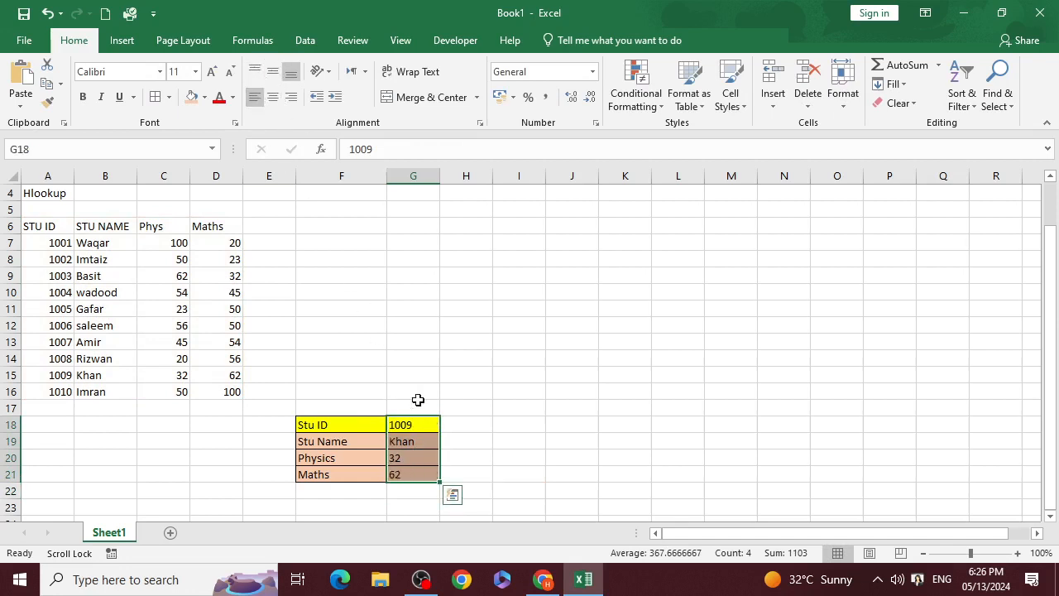
pyautogui.click(445, 452)
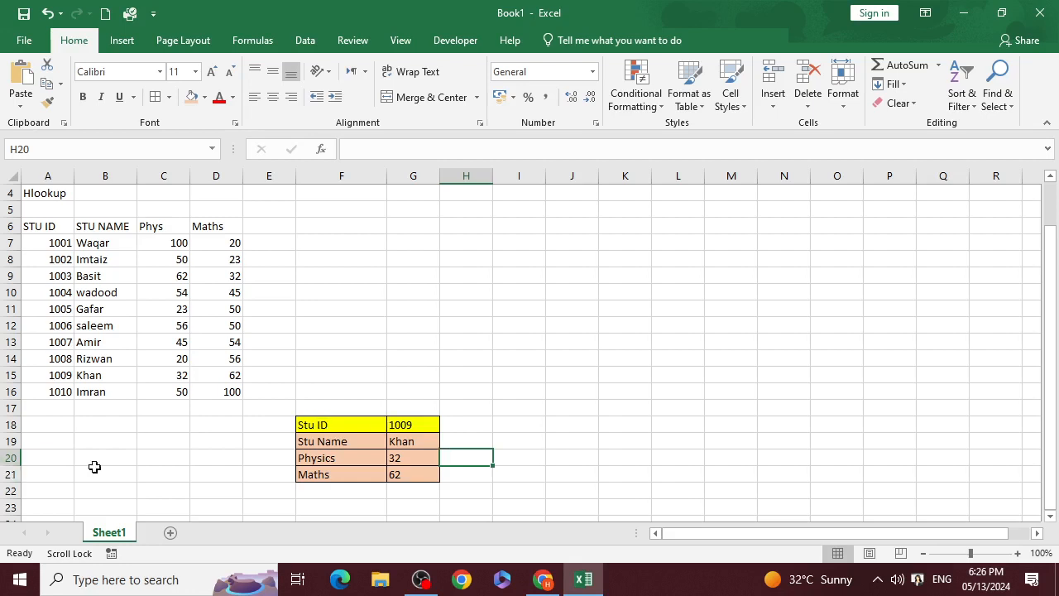
# Copy the four field labels from F18:F21 to A26:A29 and widen column A slightly
pyautogui.scroll(-2, 307, 404)
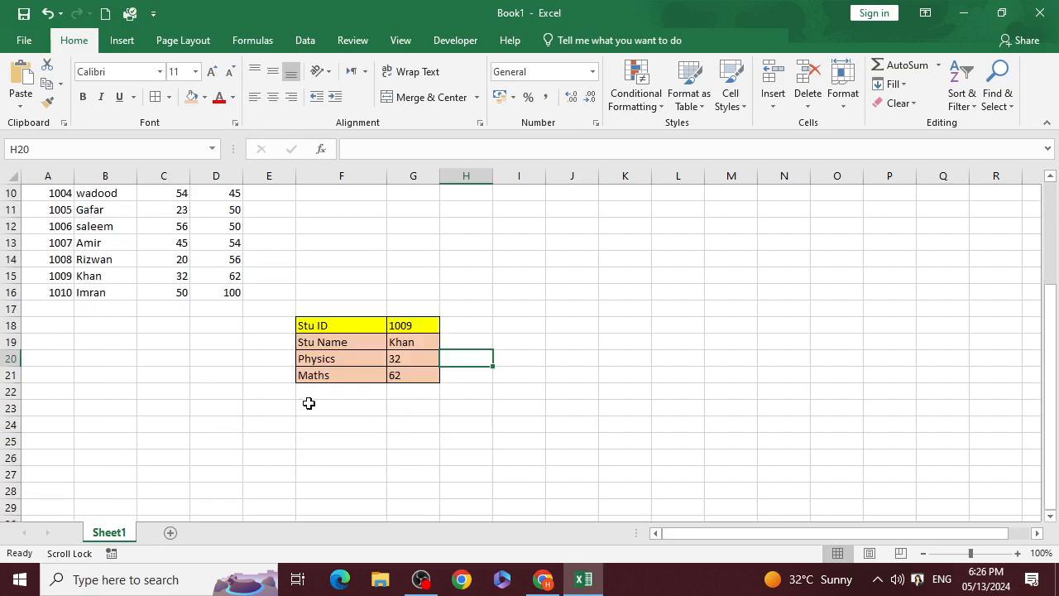
pyautogui.scroll(1, 314, 395)
pyautogui.moveTo(328, 375); pyautogui.dragTo(328, 421)
pyautogui.hotkey('ctrl', 'c')
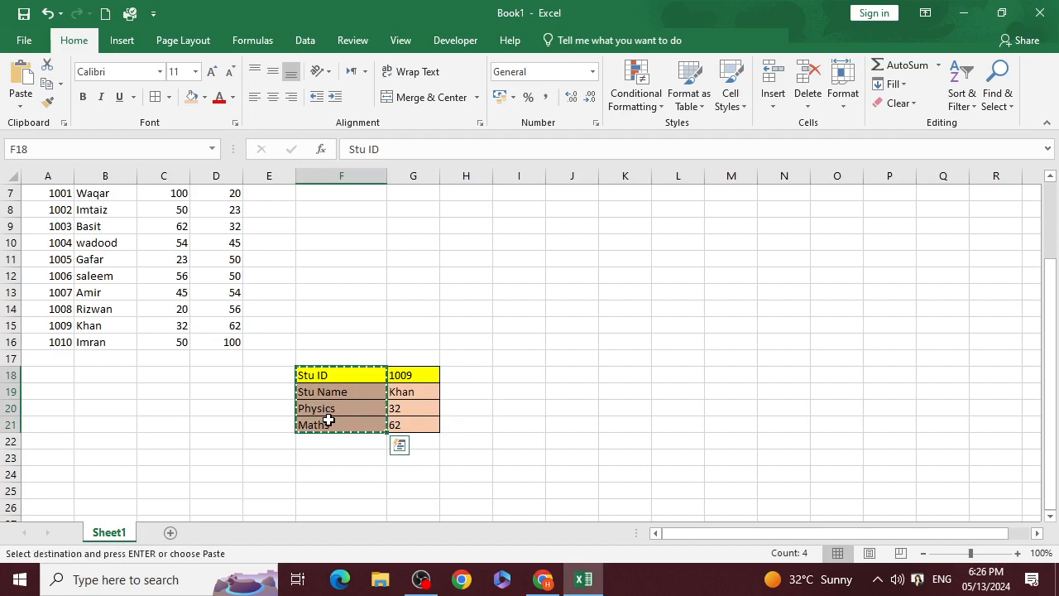
pyautogui.scroll(-1, 326, 499)
pyautogui.scroll(-1, 300, 439)
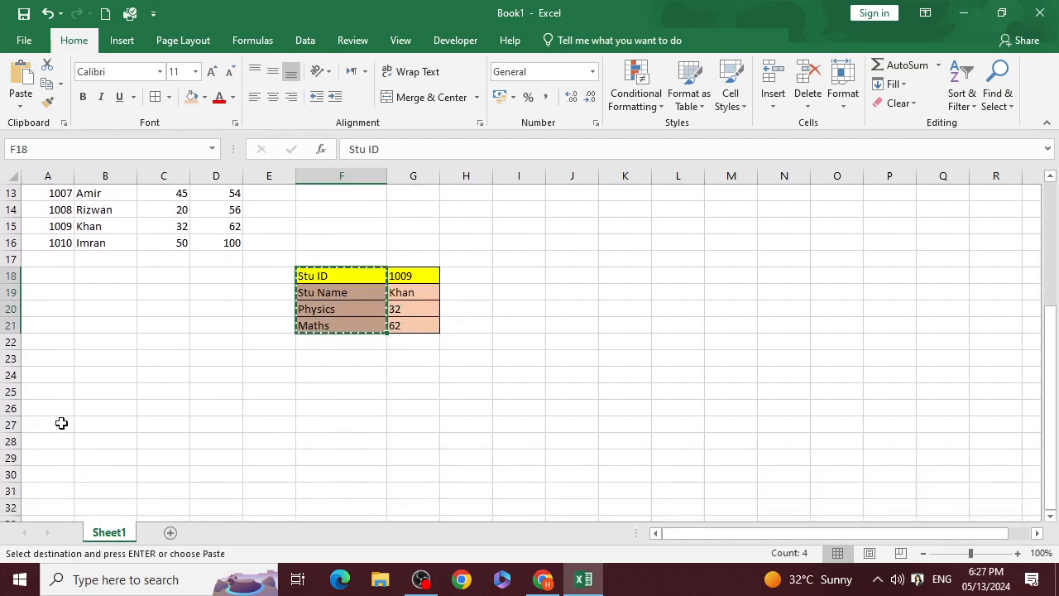
pyautogui.click(53, 408)
pyautogui.hotkey('ctrl', 'v')
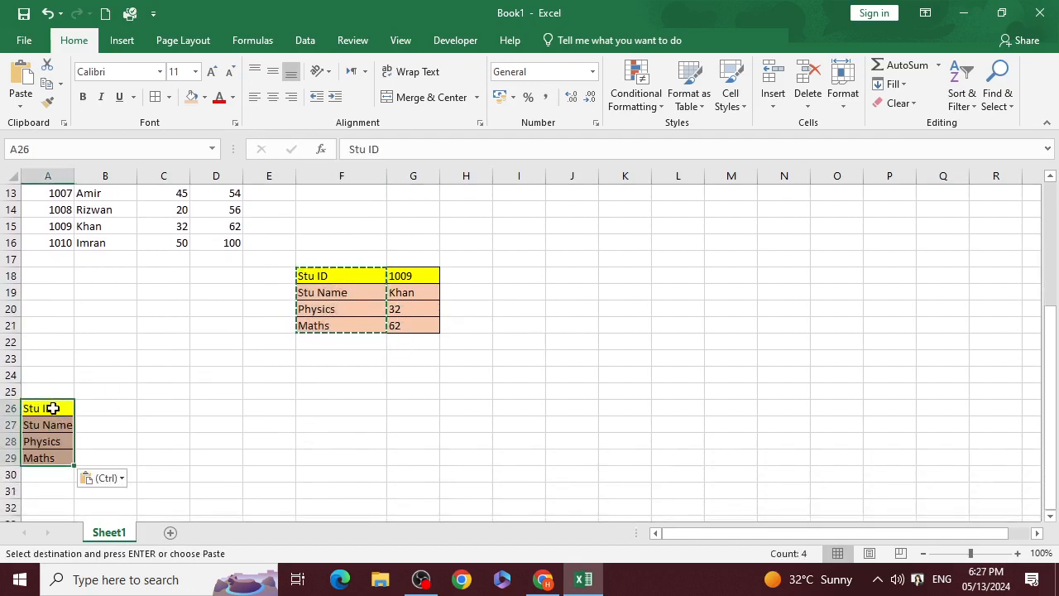
pyautogui.click(130, 427)
pyautogui.moveTo(74, 176); pyautogui.dragTo(91, 182)
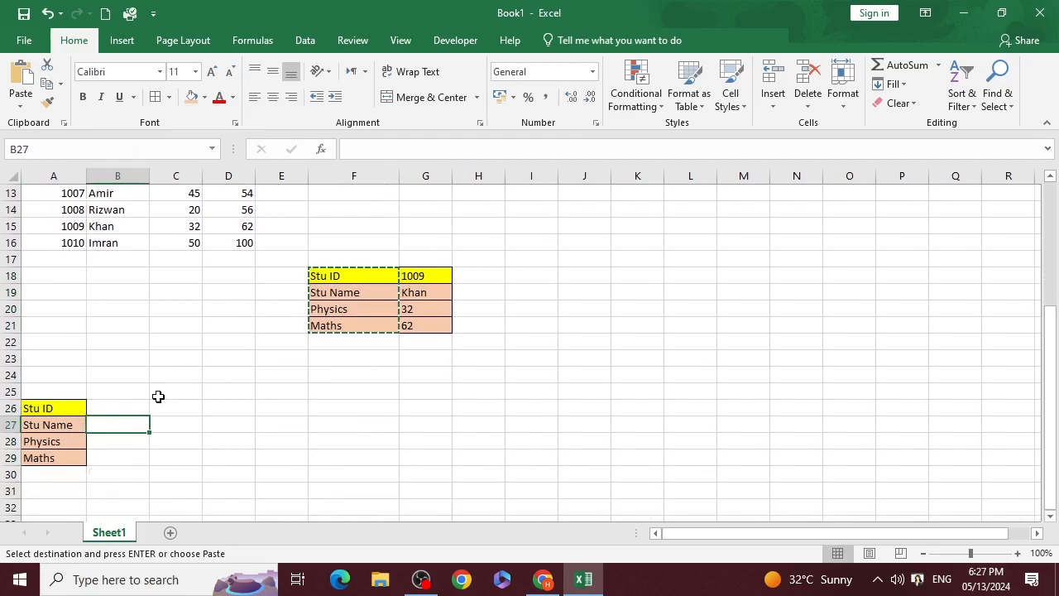
pyautogui.press('Escape')
# Clear only the formatting from the copied labels in A26:A29
pyautogui.moveTo(65, 408); pyautogui.dragTo(78, 461)
pyautogui.click(915, 104)
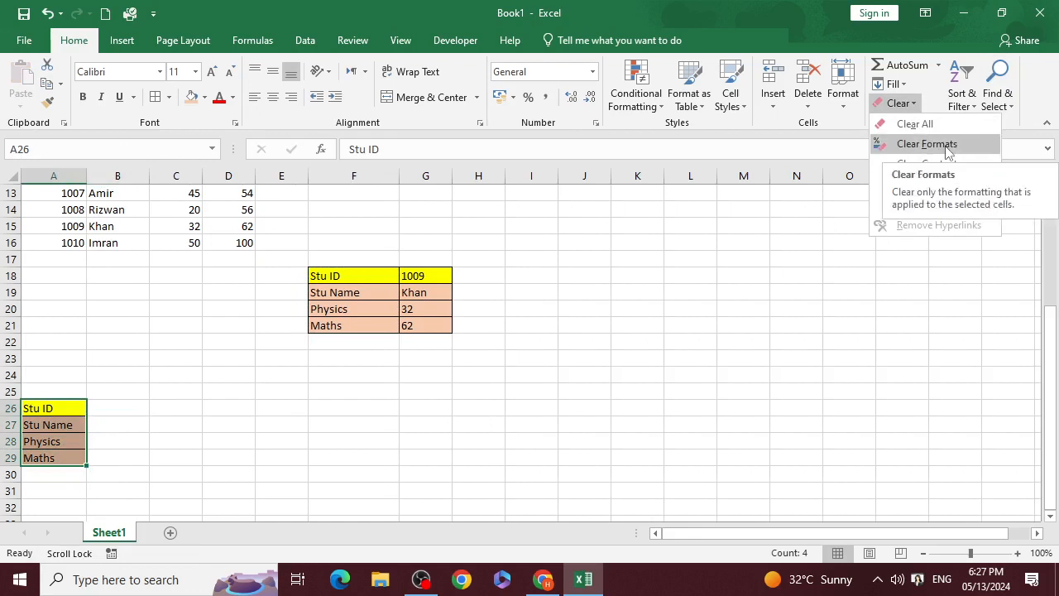
pyautogui.click(945, 146)
pyautogui.moveTo(113, 489); pyautogui.dragTo(116, 475)
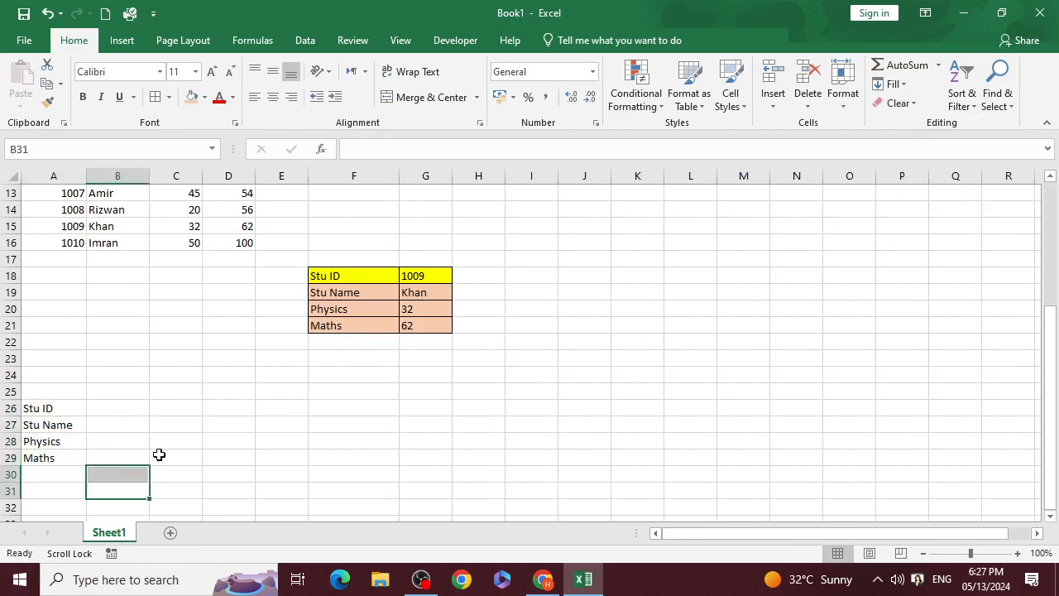
# Enter the first student ID in B26 and fill the consecutive ID series across to F26
pyautogui.click(112, 408)
pyautogui.write('1001')
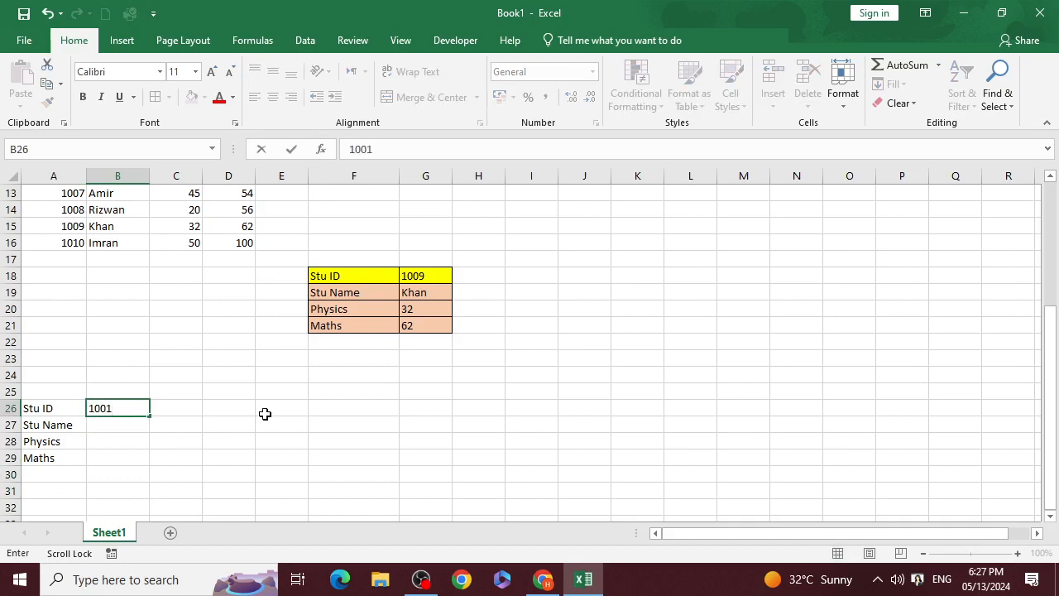
pyautogui.click(265, 413)
pyautogui.click(130, 408)
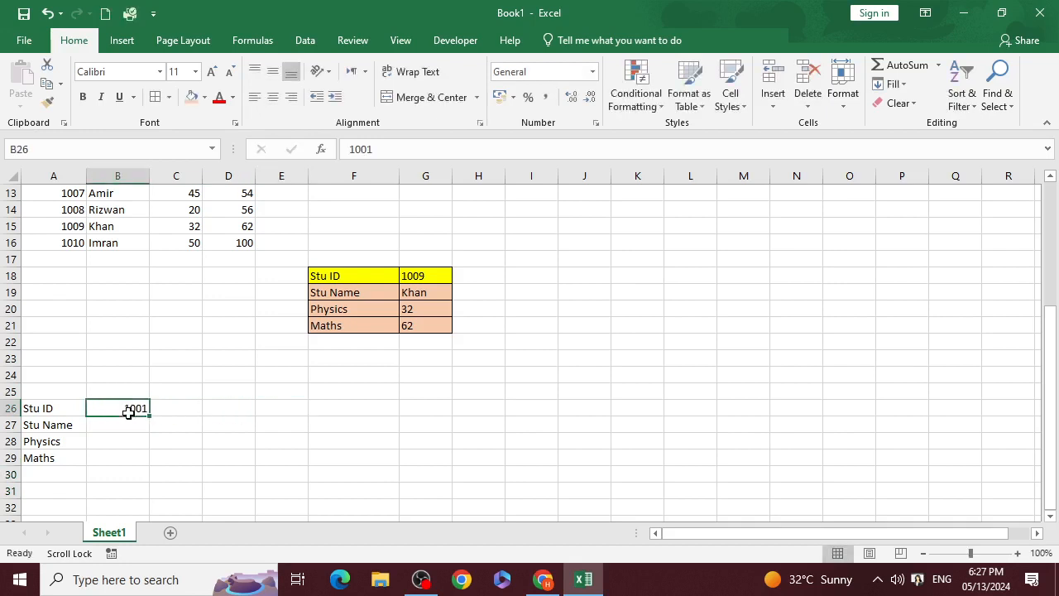
pyautogui.moveTo(151, 417); pyautogui.dragTo(392, 417)
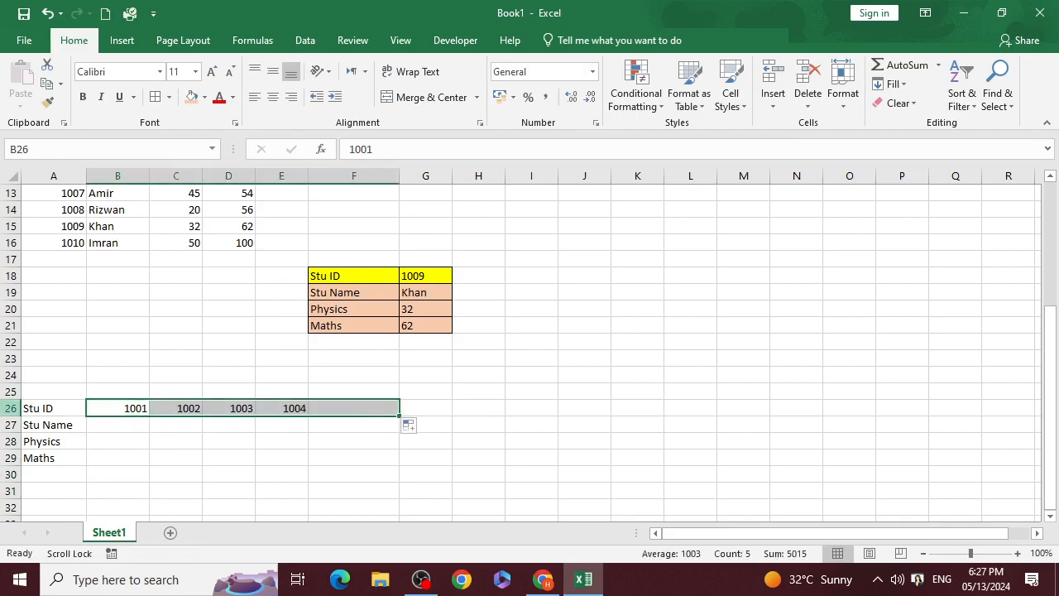
# Enter the five students' names across B27:F27, one beneath each student ID
pyautogui.click(123, 422)
pyautogui.write('W')
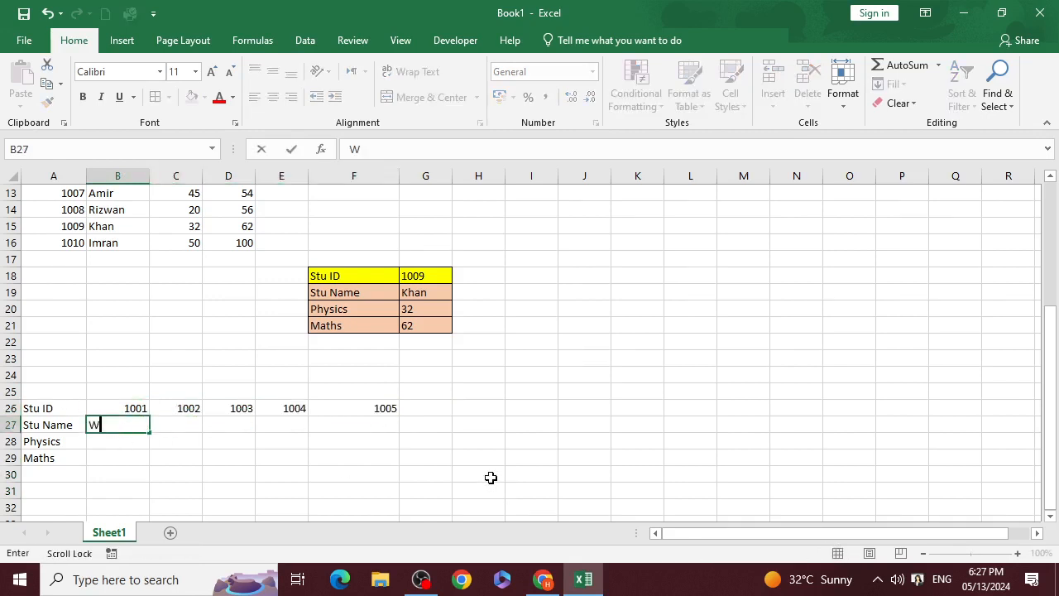
pyautogui.write('aqar')
pyautogui.press('Tab')
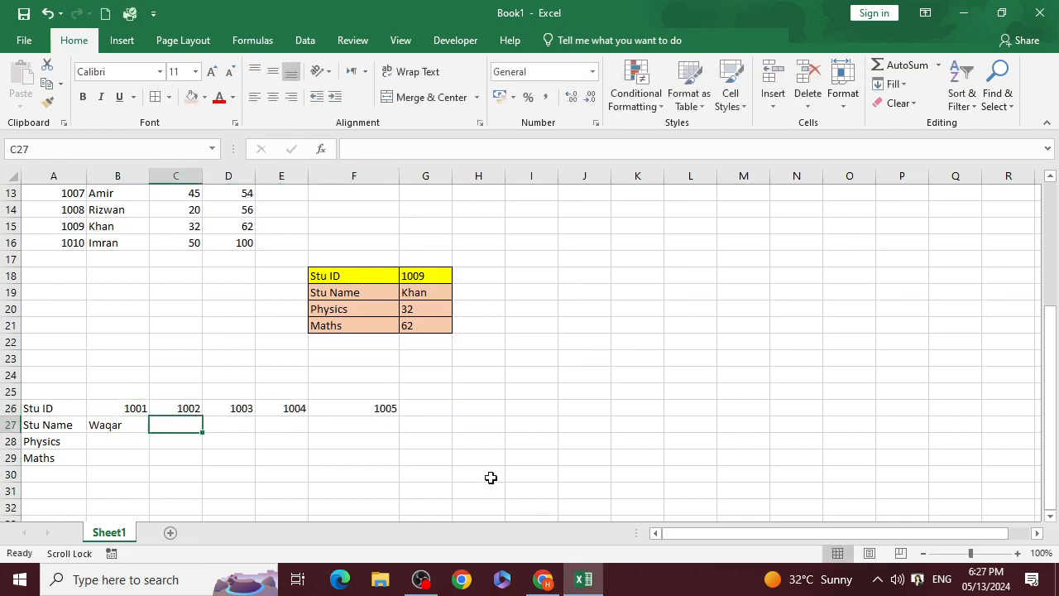
pyautogui.write('Ahsan')
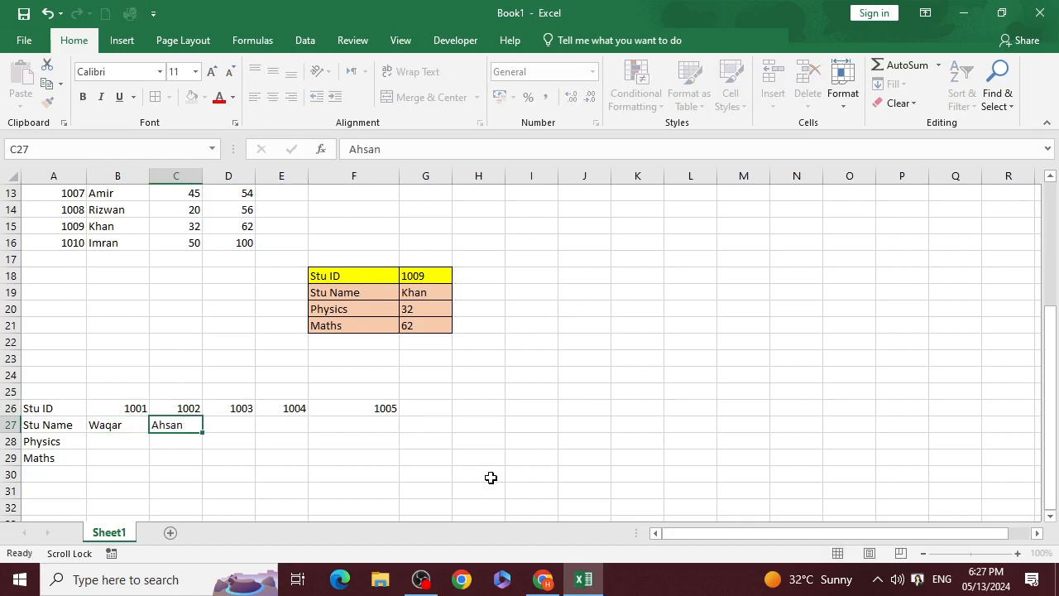
pyautogui.press('Tab')
pyautogui.write('Munawar')
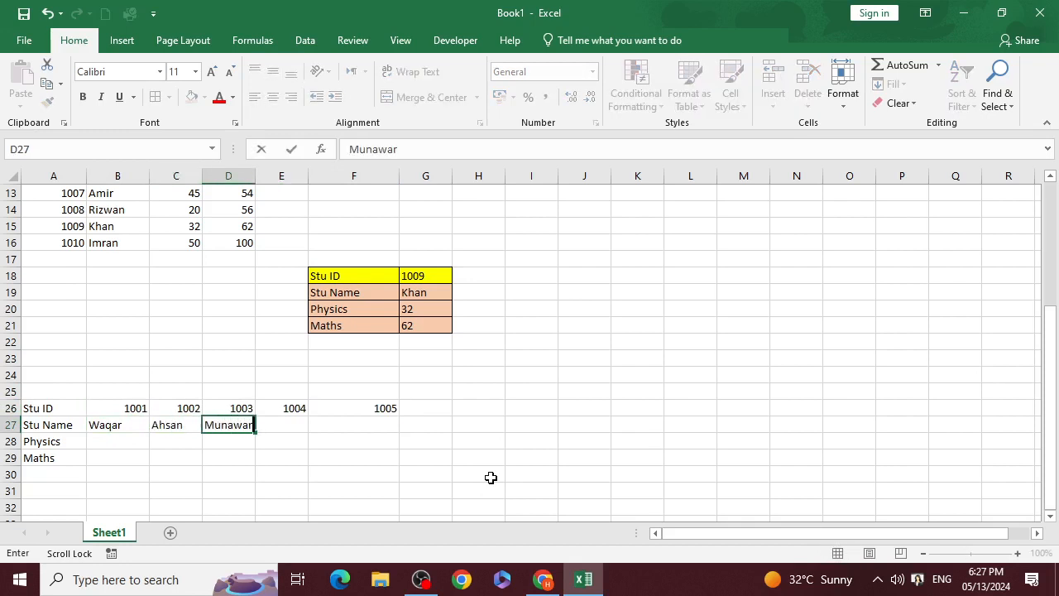
pyautogui.press('Tab')
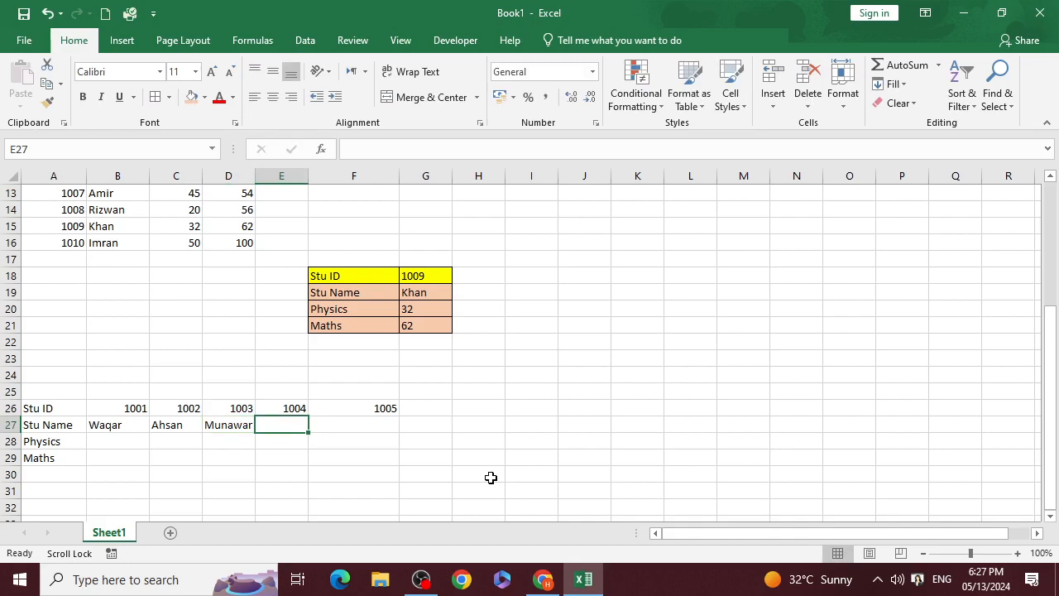
pyautogui.write('Rehman')
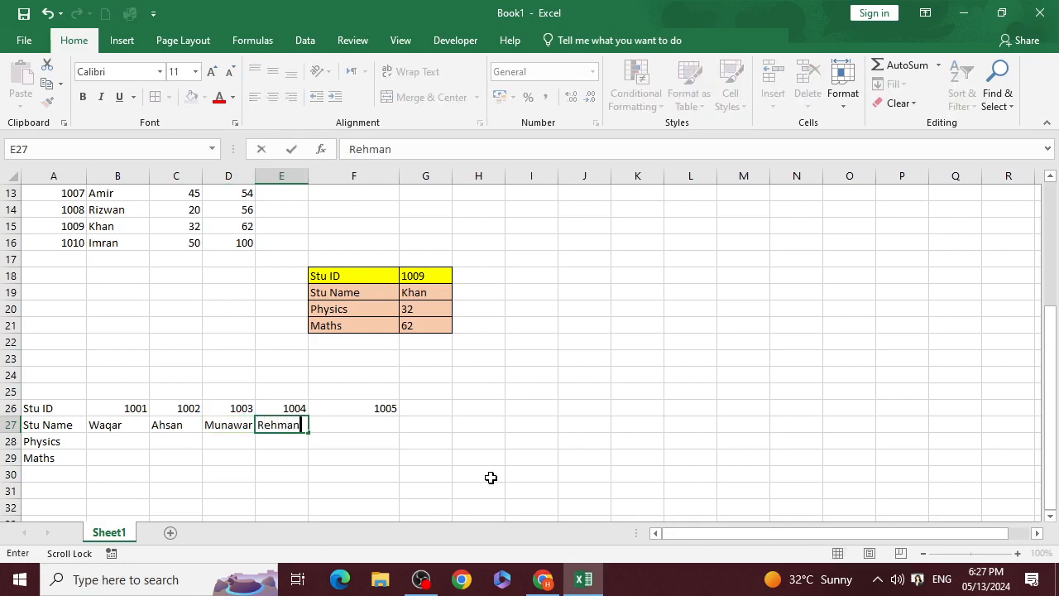
pyautogui.press('Tab')
pyautogui.write('kamra')
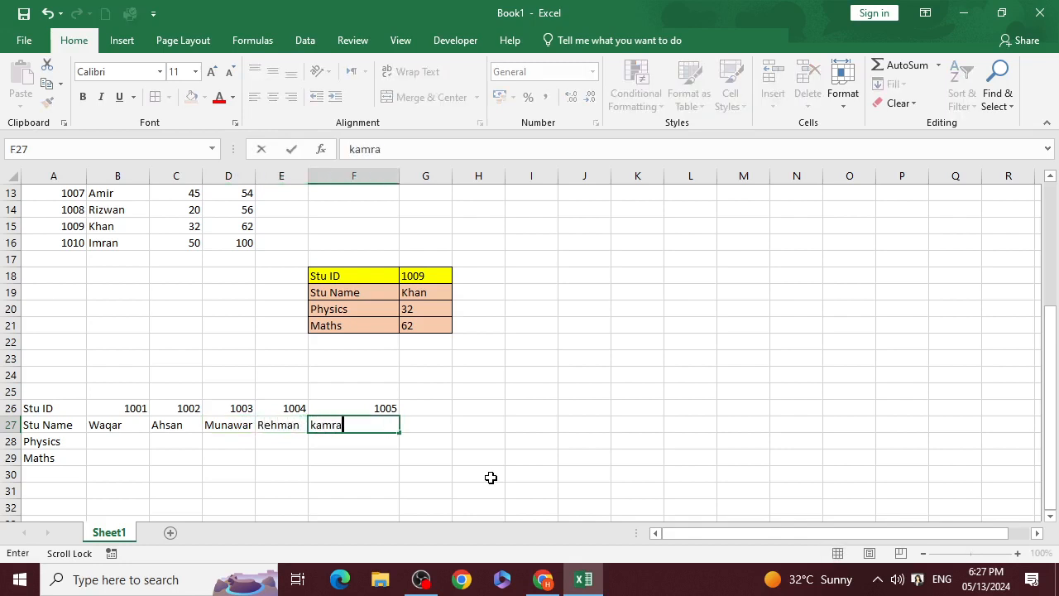
pyautogui.write('n')
pyautogui.press('Return')
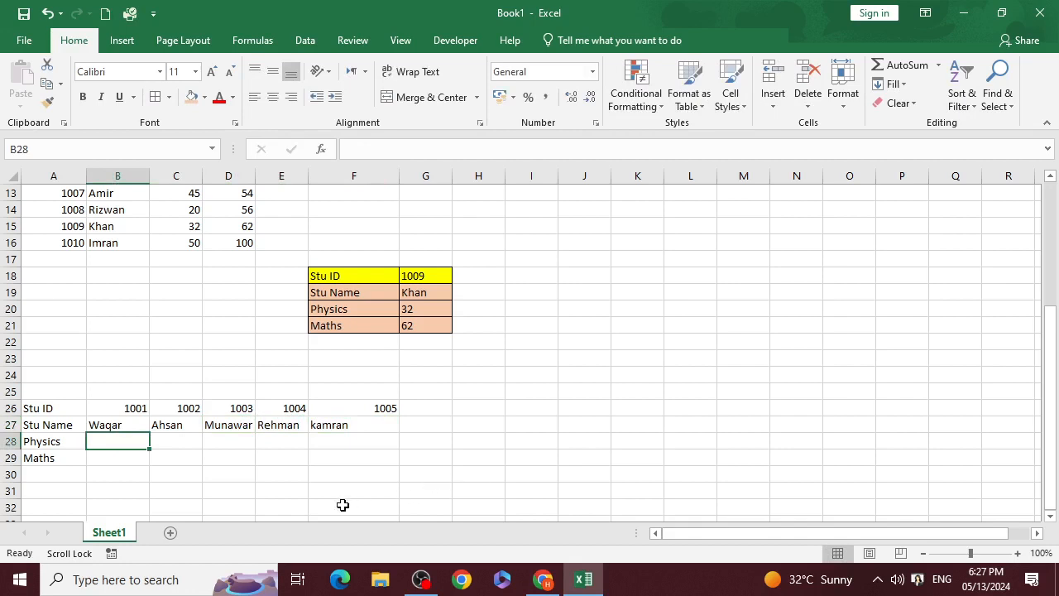
# Enter the Physics marks 30, 40, 50, 60 and 80 across B28:F28
pyautogui.scroll(2, 213, 248)
pyautogui.scroll(-2, 182, 373)
pyautogui.write('30')
pyautogui.press('Tab')
pyautogui.write('4')
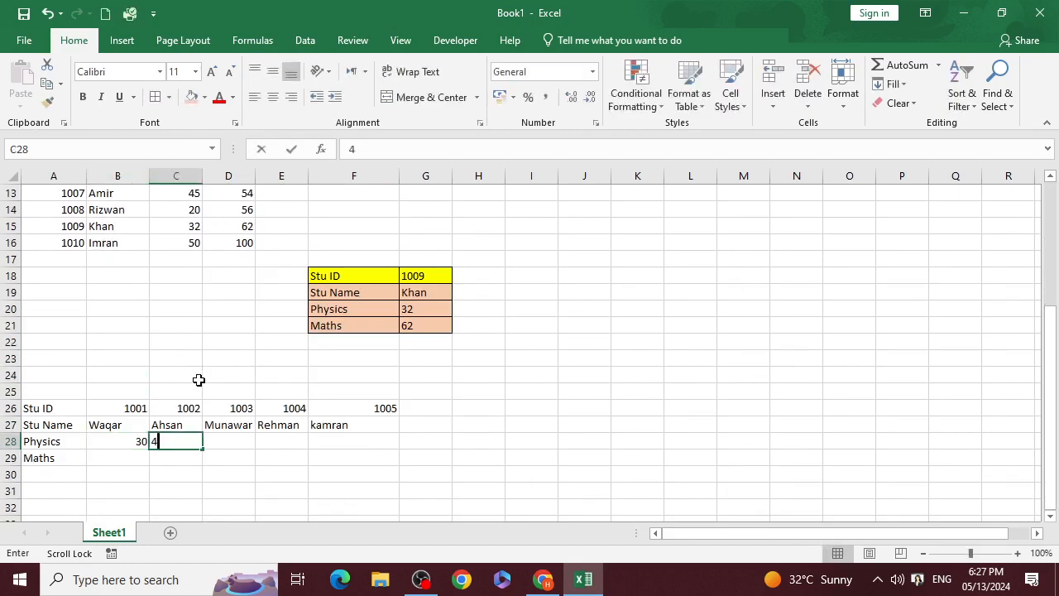
pyautogui.write('0')
pyautogui.press('Tab')
pyautogui.write('50')
pyautogui.press('Tab')
pyautogui.write('60')
pyautogui.press('Tab')
pyautogui.write('8')
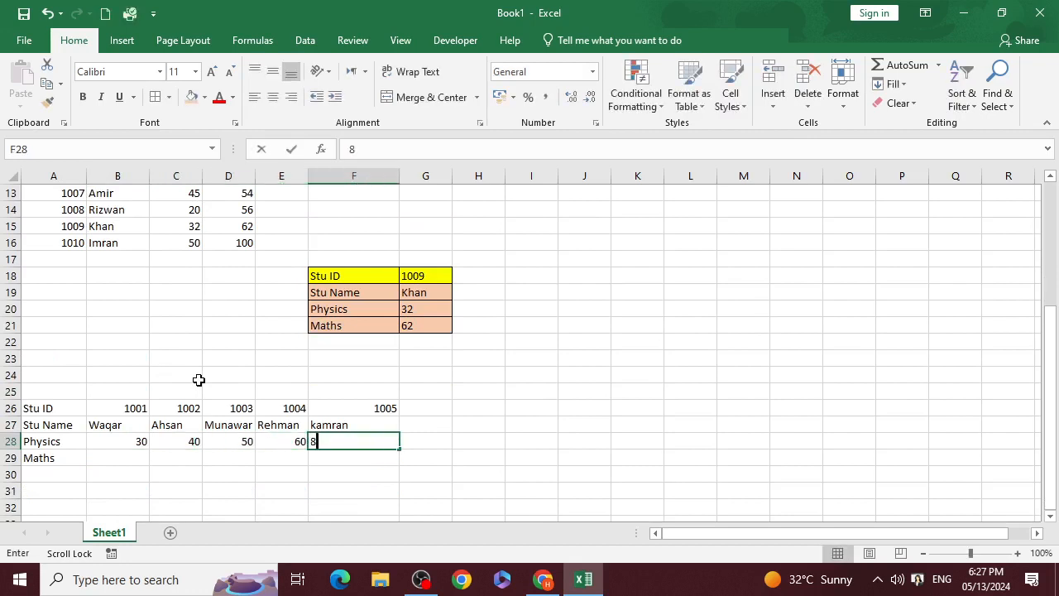
pyautogui.write('0')
pyautogui.press('Tab')
# Enter the Maths values 60, 20, 550, 46080 and 79 across B29:F29
pyautogui.click(99, 460)
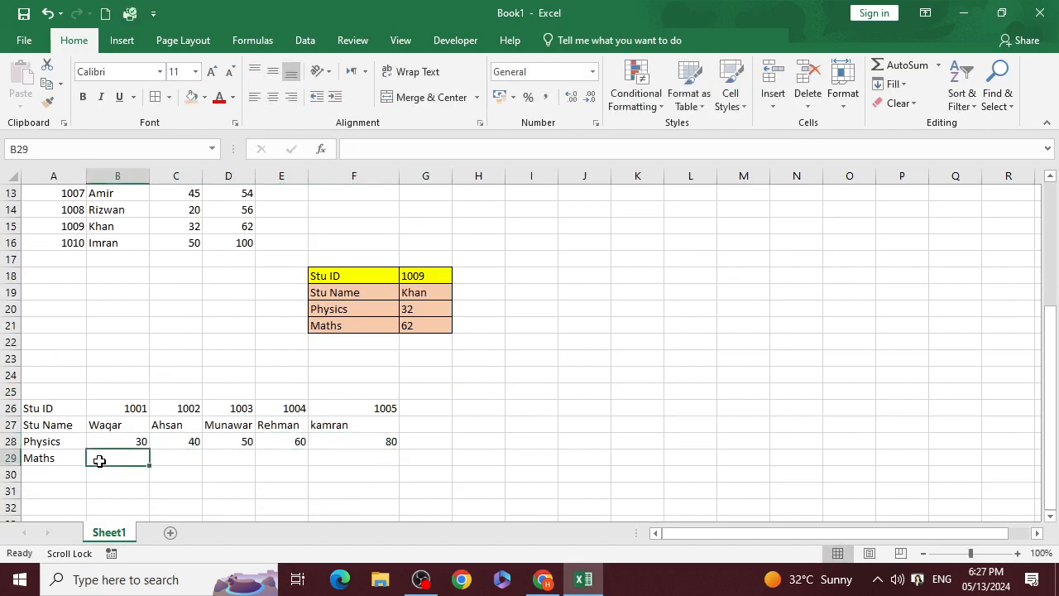
pyautogui.write('60')
pyautogui.press('Tab')
pyautogui.write('20')
pyautogui.press('Tab')
pyautogui.write('5')
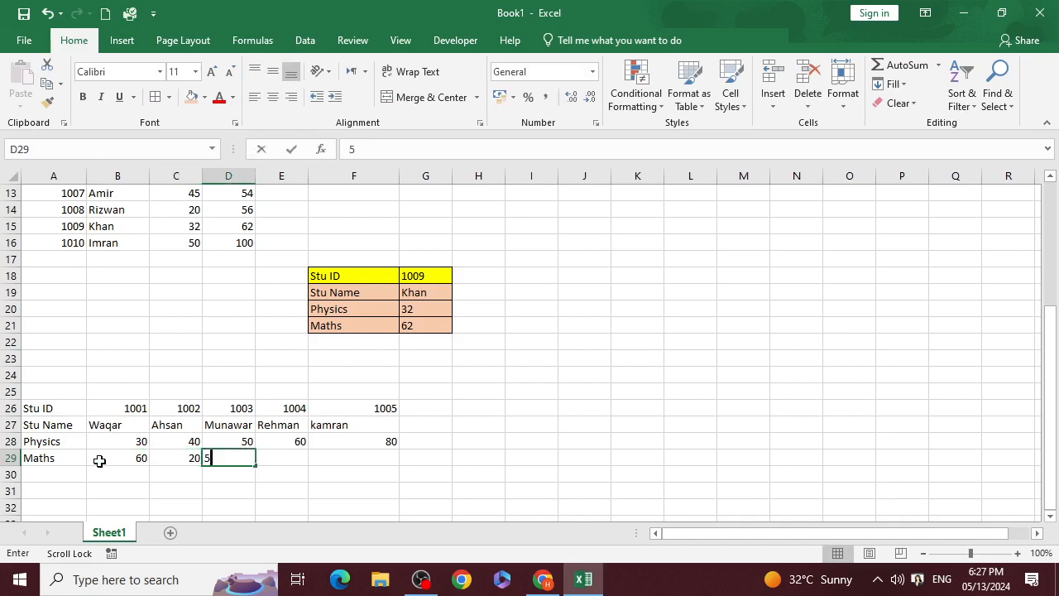
pyautogui.write('50')
pyautogui.press('Tab')
pyautogui.write('46080')
pyautogui.press('Tab')
pyautogui.write('79')
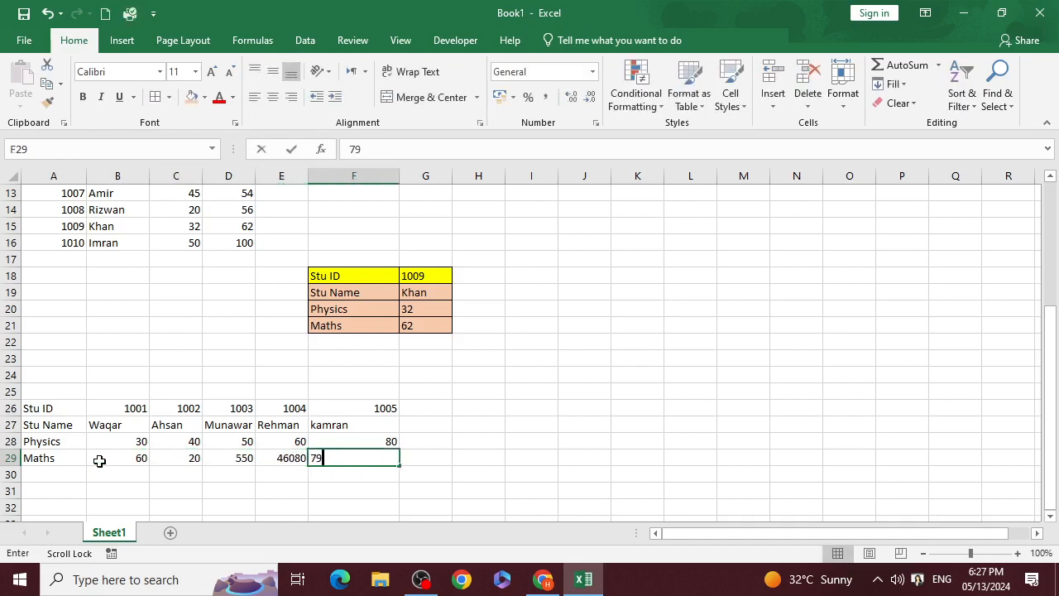
pyautogui.press('Return')
# Correct the Maths marks to 50 in E29 and 65 in D29
pyautogui.hscroll(3, 99, 461)
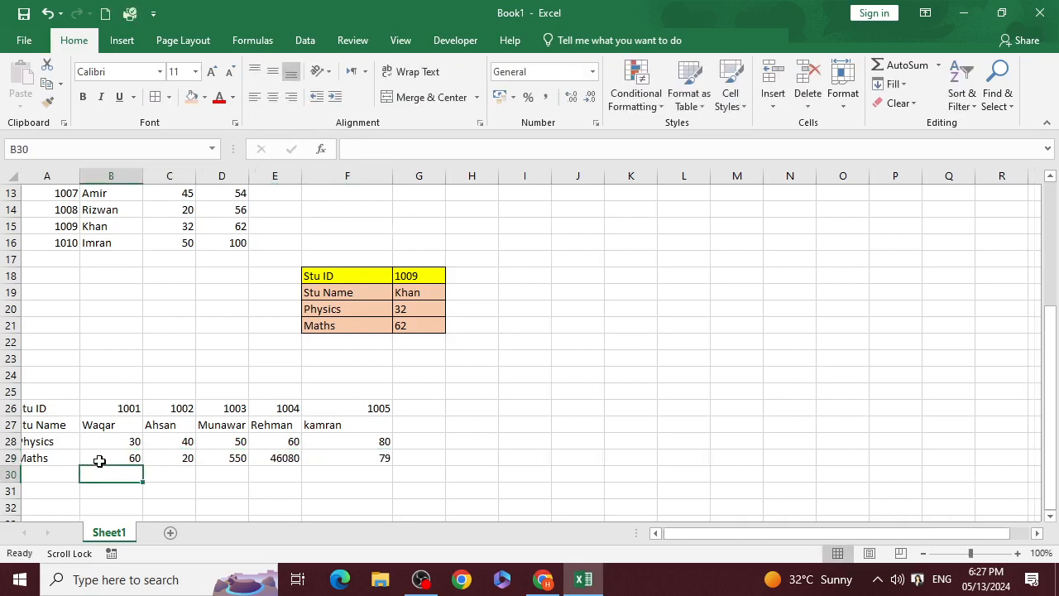
pyautogui.click(153, 457)
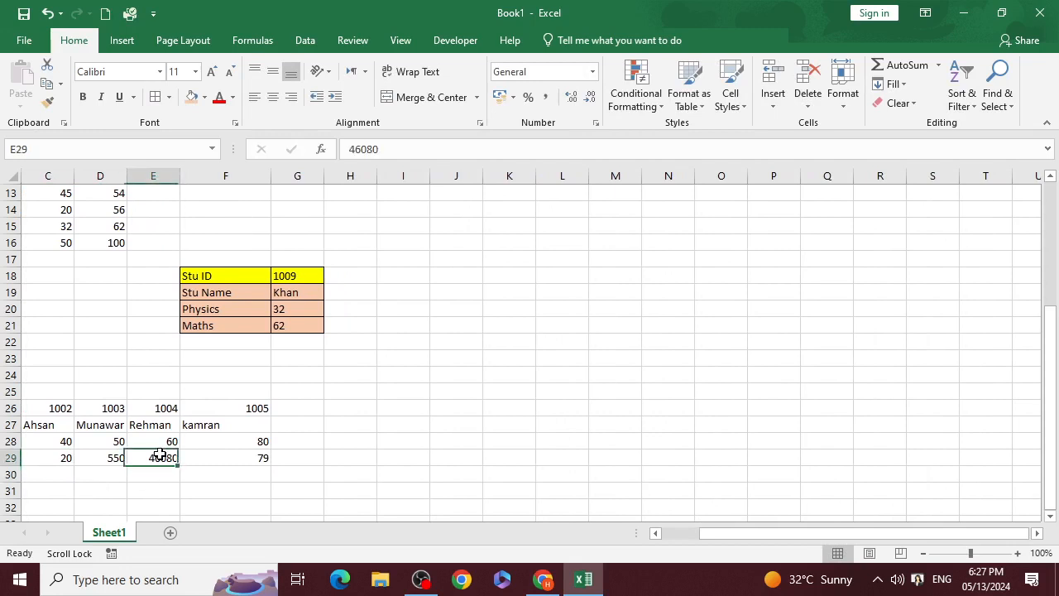
pyautogui.moveTo(737, 533); pyautogui.dragTo(691, 534)
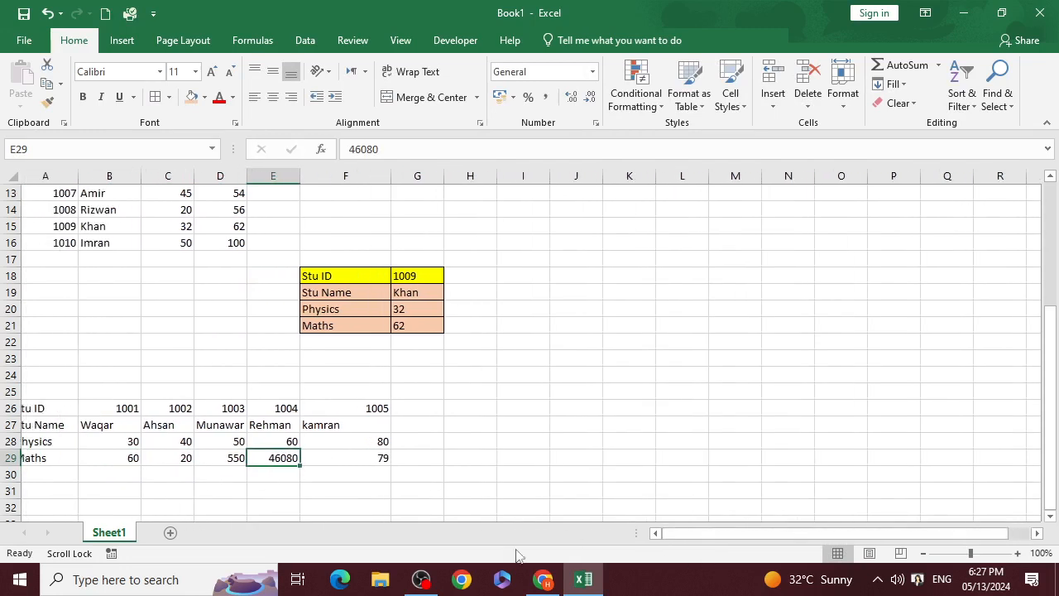
pyautogui.write('50')
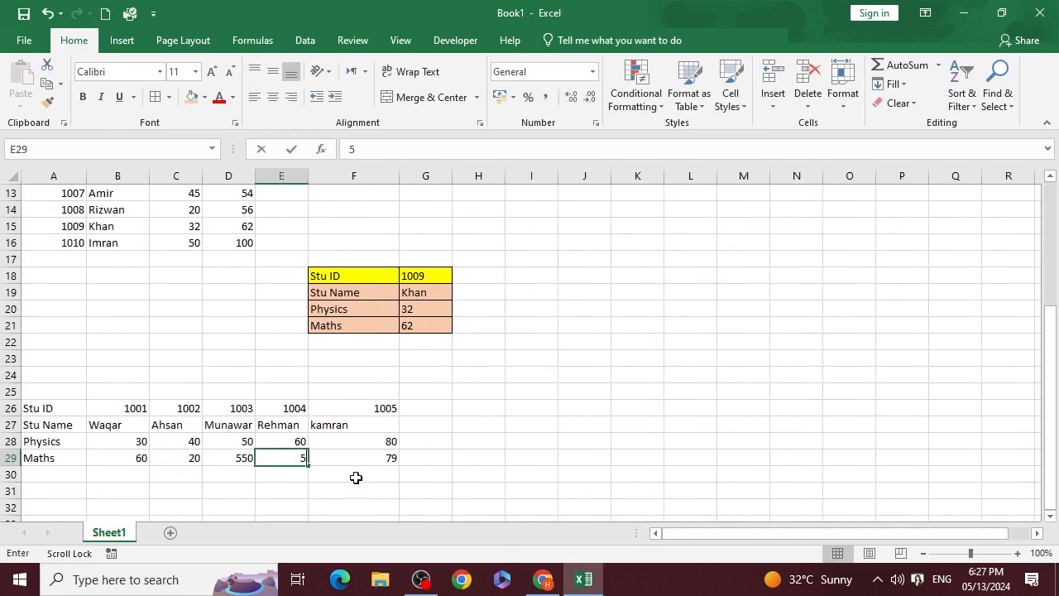
pyautogui.click(243, 454)
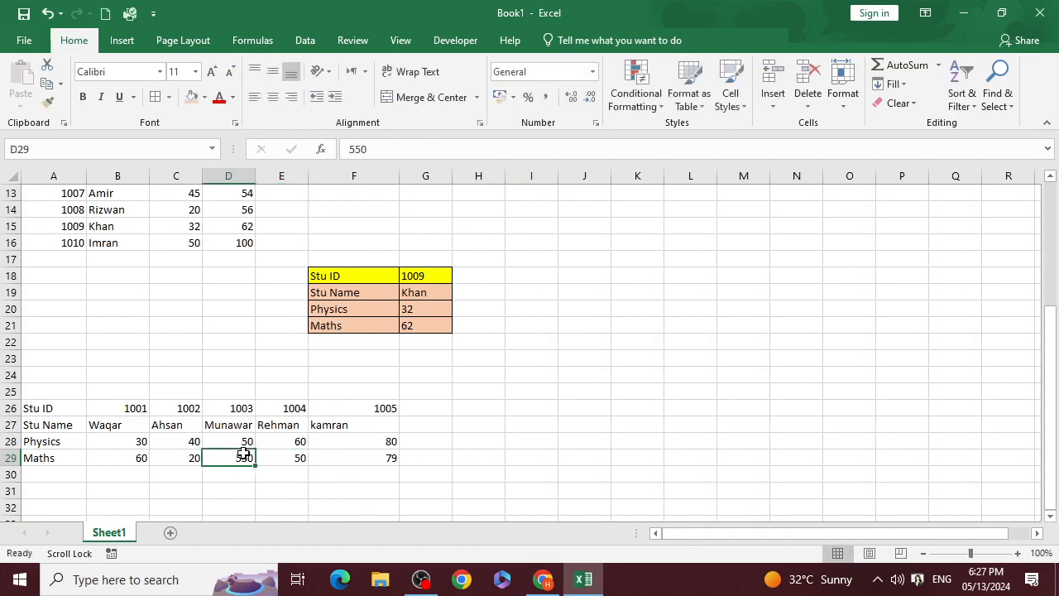
pyautogui.write('65')
pyautogui.press('Return')
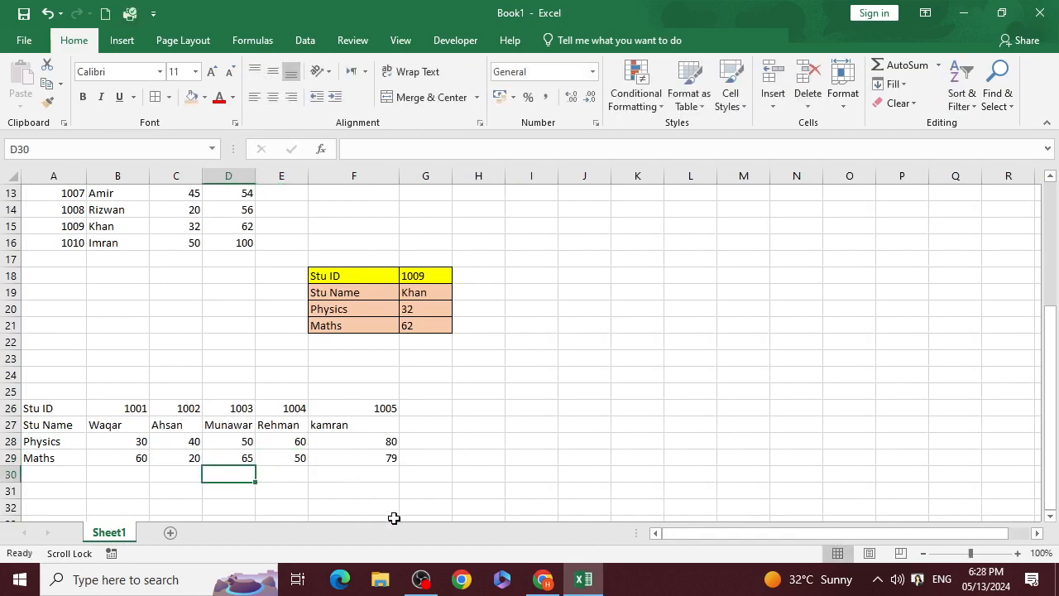
# Center the IDs, names and marks in B26:F29 horizontally
pyautogui.scroll(-1, 303, 447)
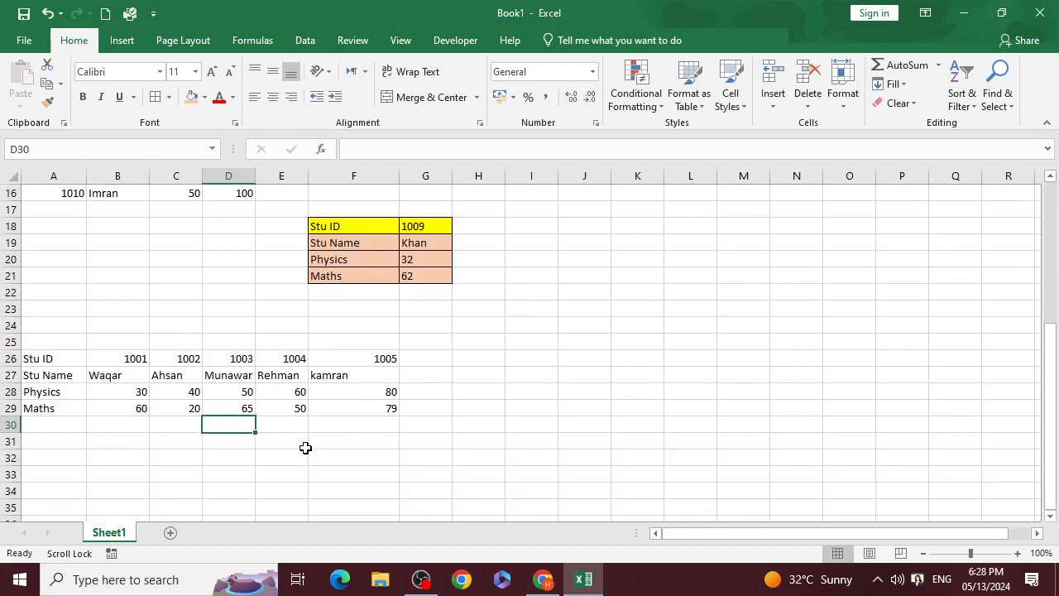
pyautogui.scroll(1, 303, 447)
pyautogui.scroll(-1, 367, 455)
pyautogui.moveTo(116, 369); pyautogui.dragTo(270, 413)
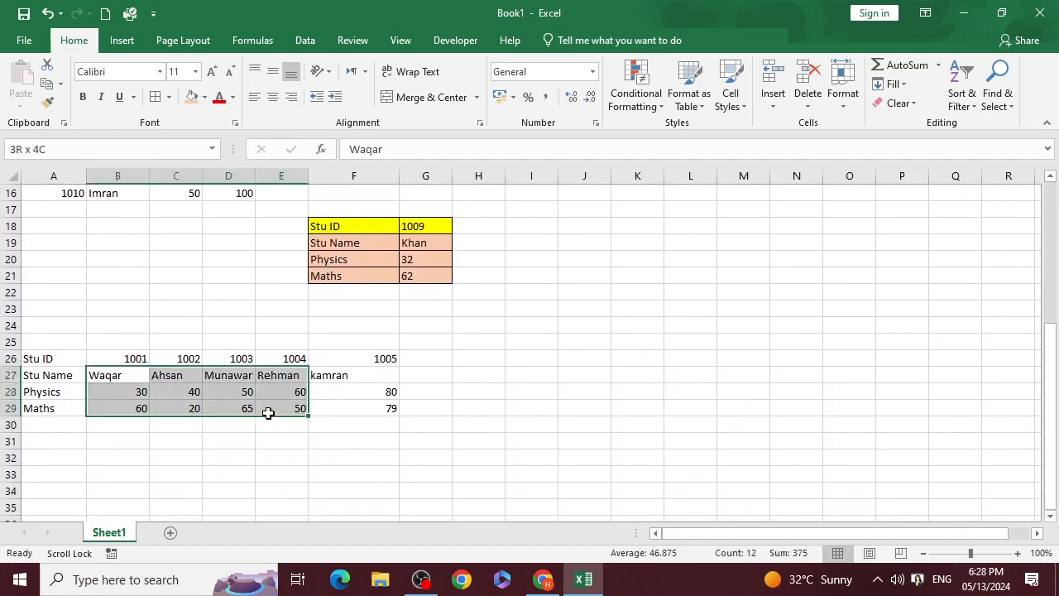
pyautogui.moveTo(102, 355); pyautogui.dragTo(373, 411)
pyautogui.click(272, 98)
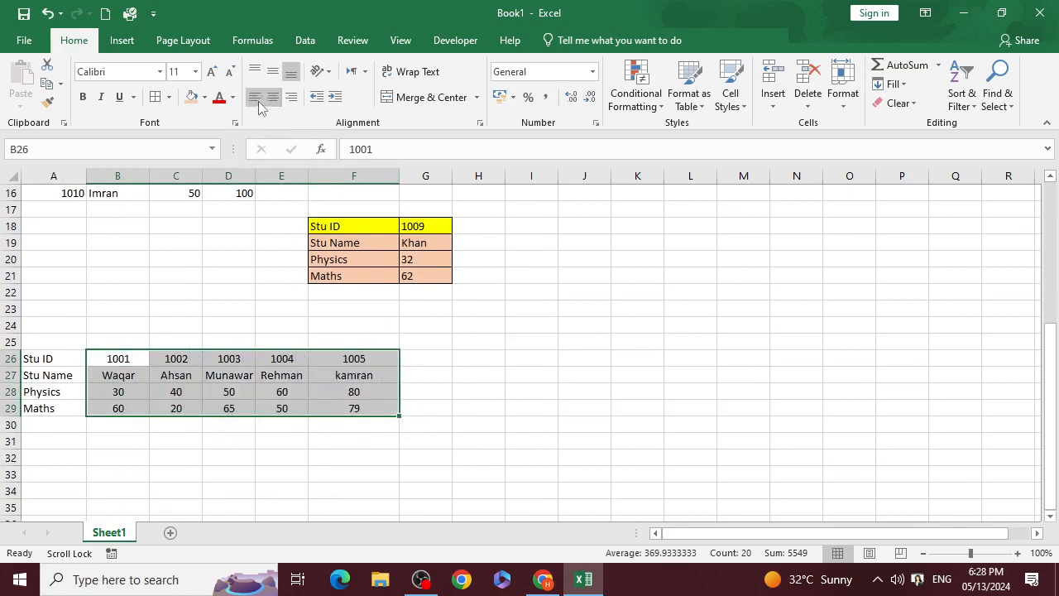
# Left-align the IDs, names and marks in B26:F29
pyautogui.click(254, 96)
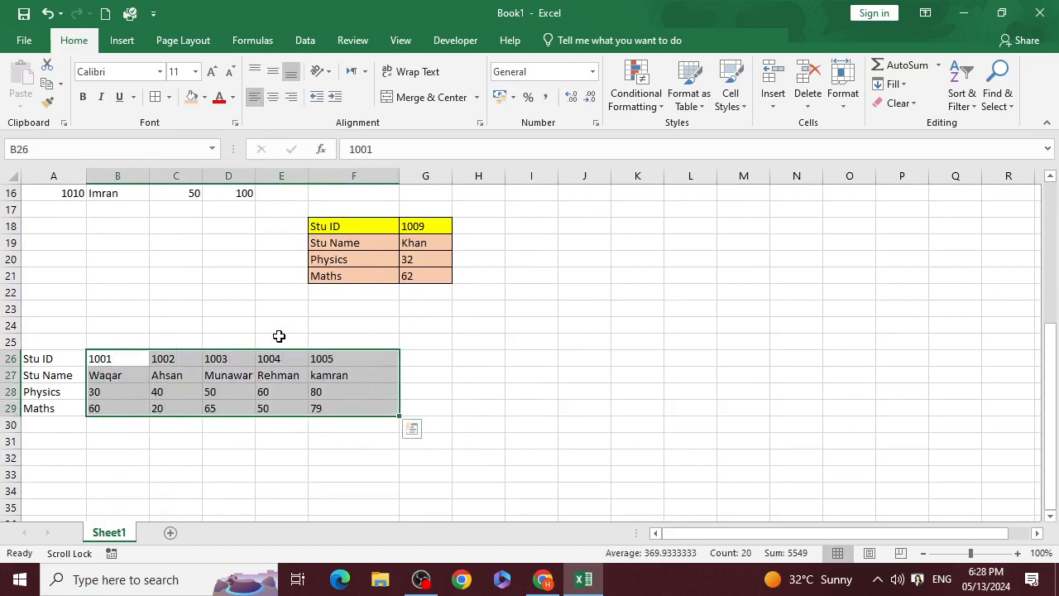
pyautogui.click(289, 375)
pyautogui.click(374, 397)
pyautogui.click(385, 409)
pyautogui.scroll(-1, 386, 409)
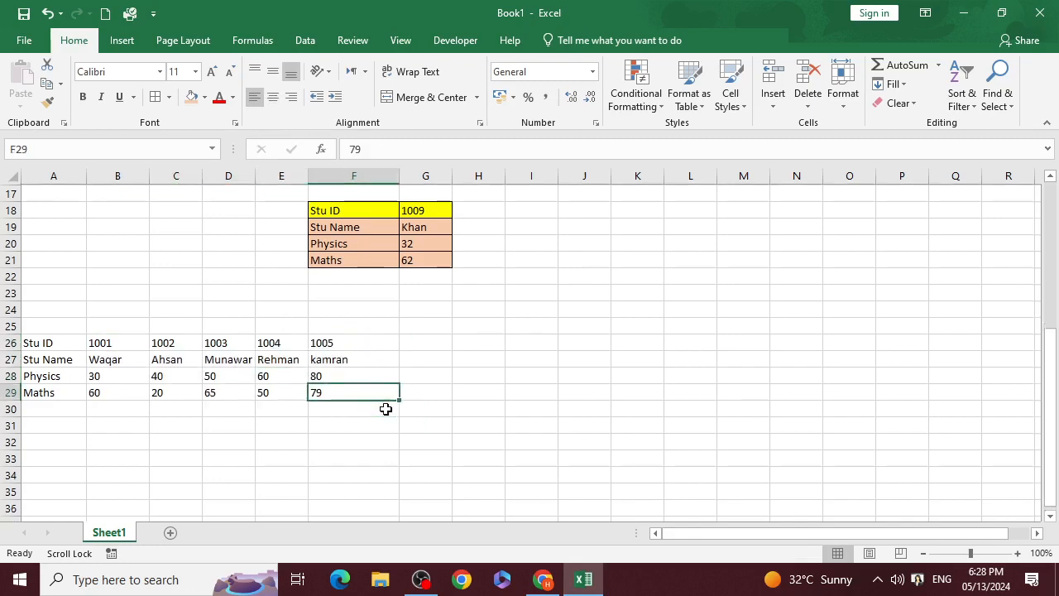
pyautogui.scroll(1, 419, 374)
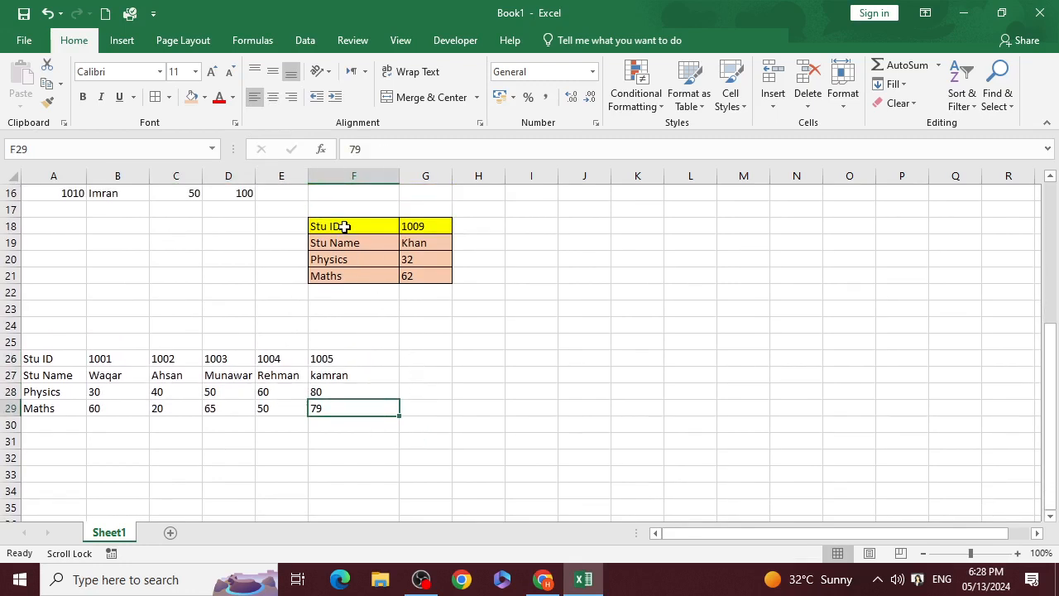
pyautogui.moveTo(344, 227); pyautogui.dragTo(355, 270)
pyautogui.hotkey('ctrl', 'c')
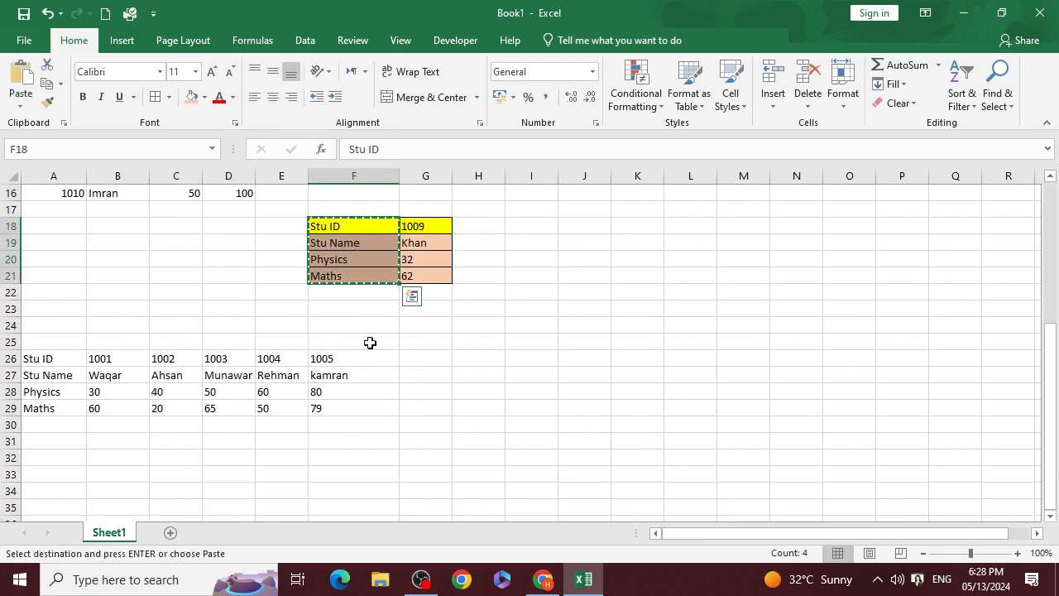
pyautogui.scroll(-1, 386, 397)
pyautogui.press('Escape')
pyautogui.scroll(4, 130, 345)
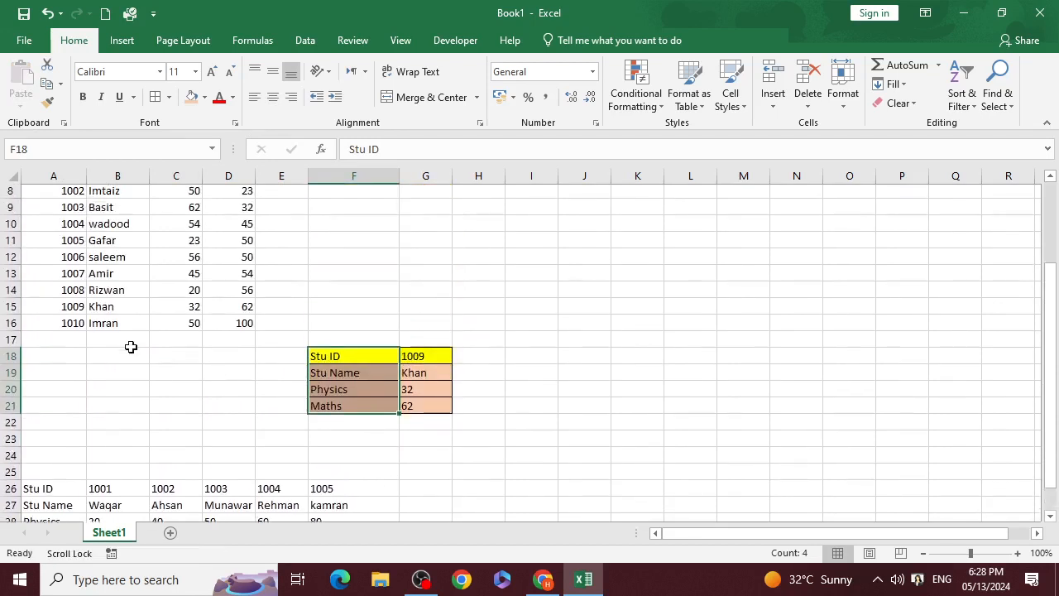
# Copy the row labels Stu ID, Stu Name, Physics and Maths from A26:A29 to F32:F35
pyautogui.scroll(-1, 73, 414)
pyautogui.moveTo(49, 443); pyautogui.dragTo(47, 489)
pyautogui.hotkey('ctrl', 'c')
pyautogui.scroll(-2, 344, 458)
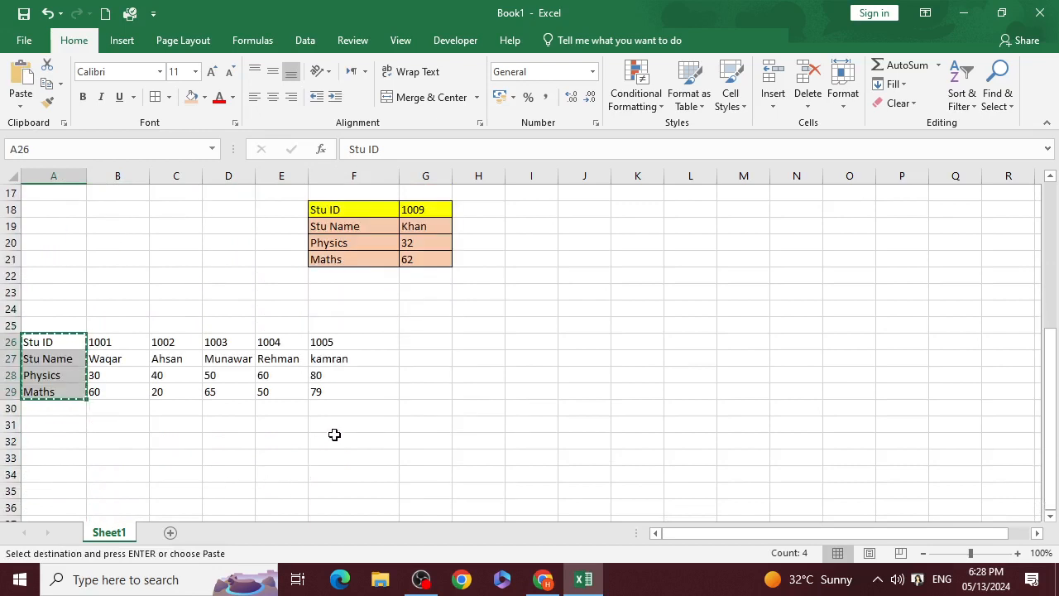
pyautogui.click(351, 439)
pyautogui.hotkey('ctrl', 'v')
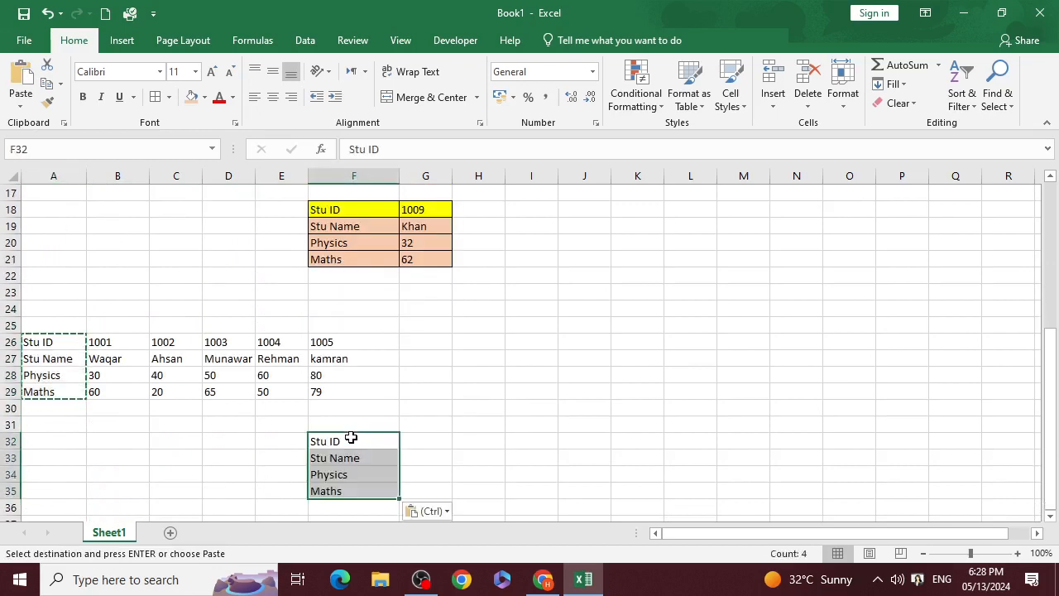
# Enter the formula =HLOOKUP(G32,A26:F29,2) in G33 beside the Stu Name label
pyautogui.click(439, 444)
pyautogui.click(438, 462)
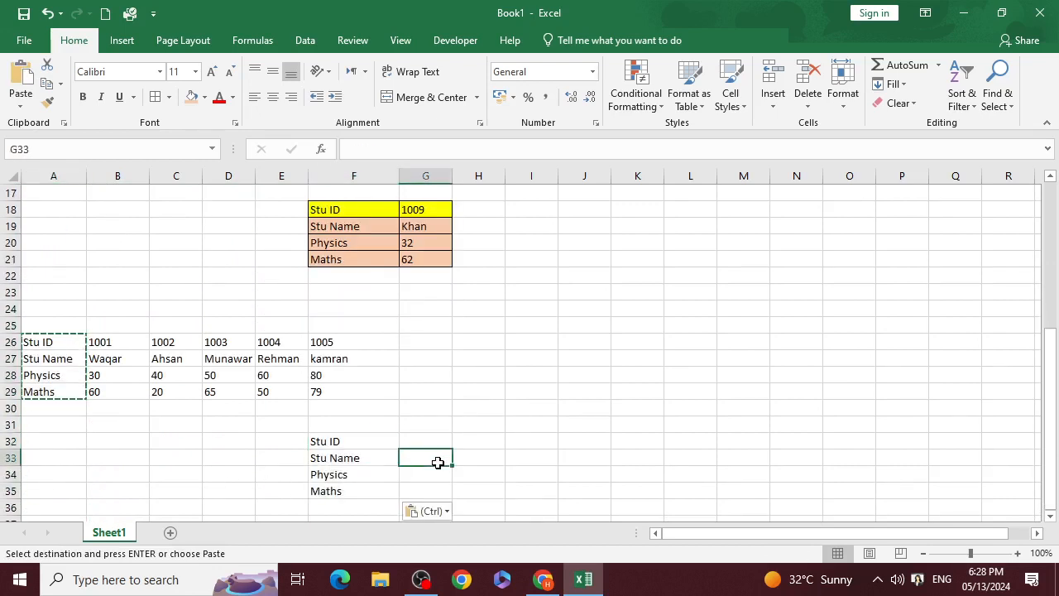
pyautogui.write('=')
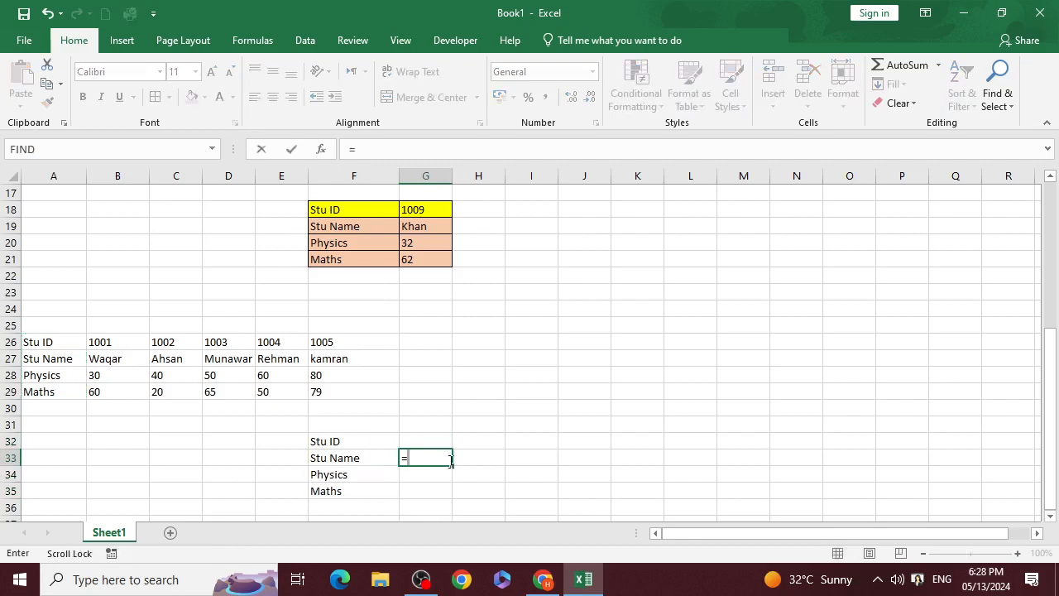
pyautogui.write('hlook')
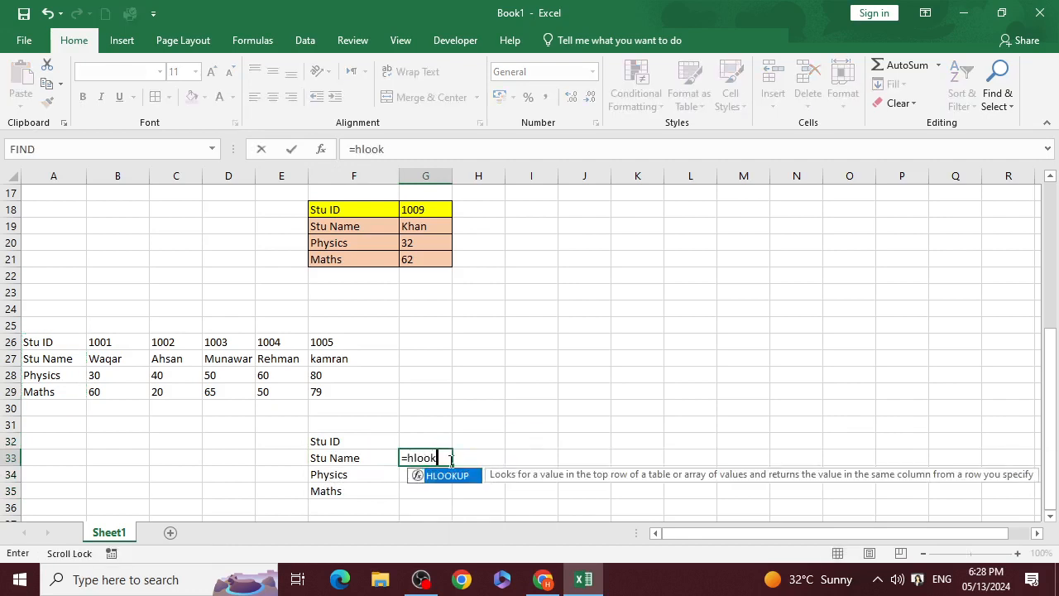
pyautogui.write('up(')
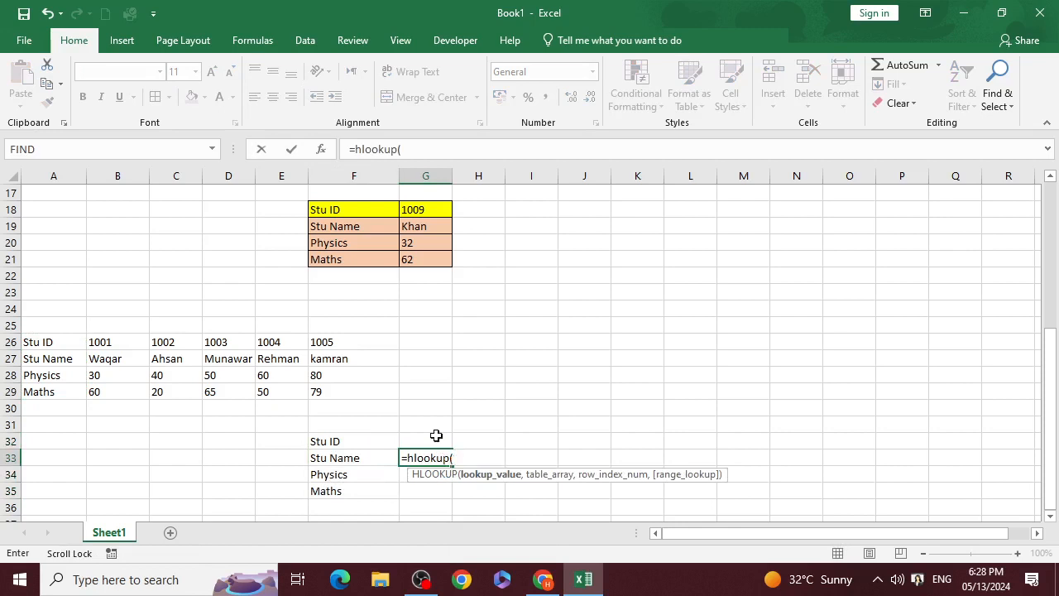
pyautogui.click(442, 442)
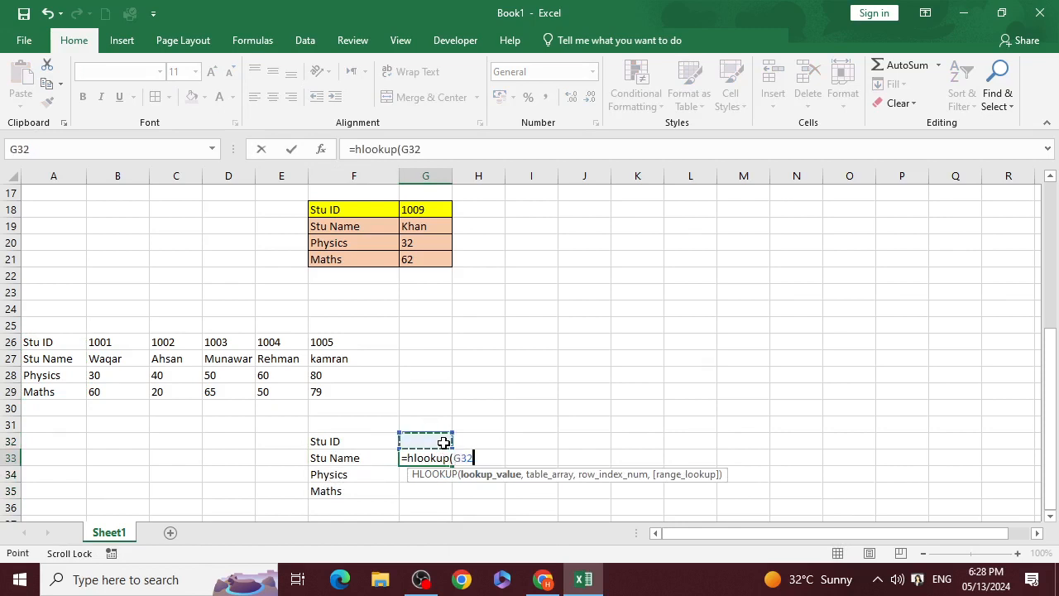
pyautogui.write(',')
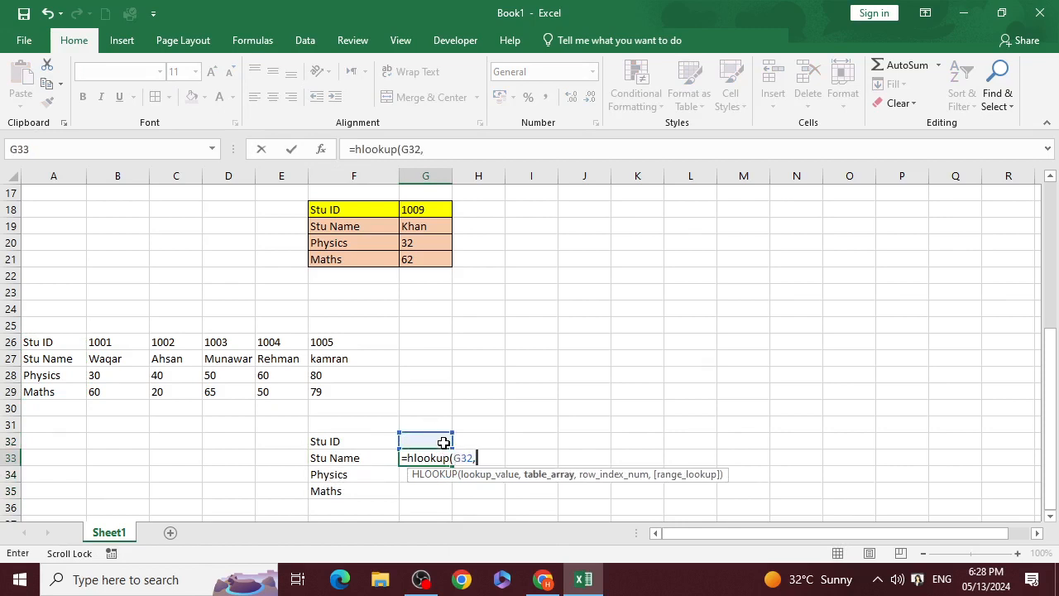
pyautogui.moveTo(33, 342); pyautogui.dragTo(310, 378)
pyautogui.write(',2')
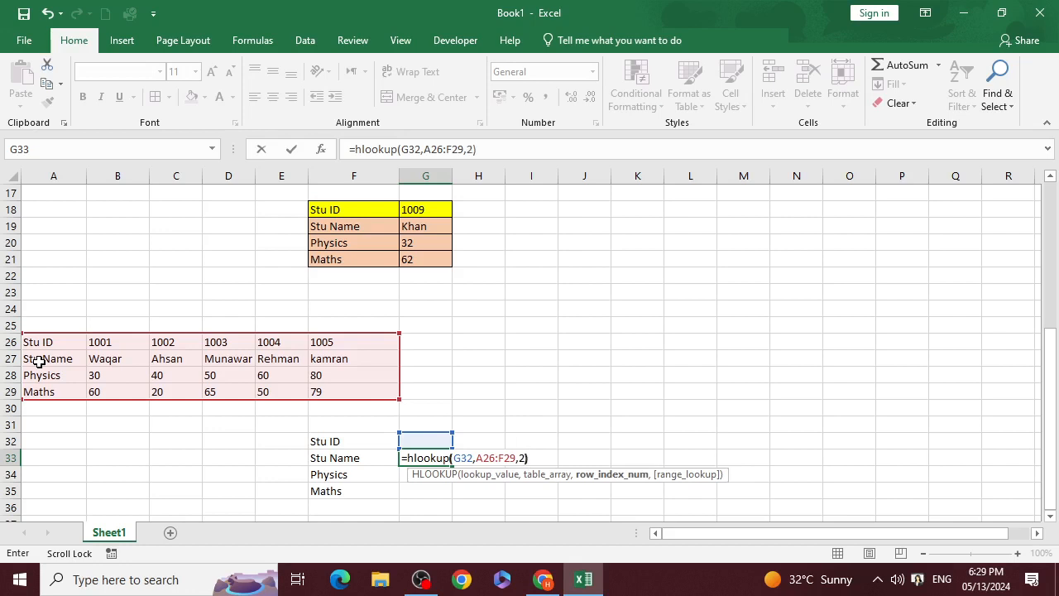
pyautogui.press('Return')
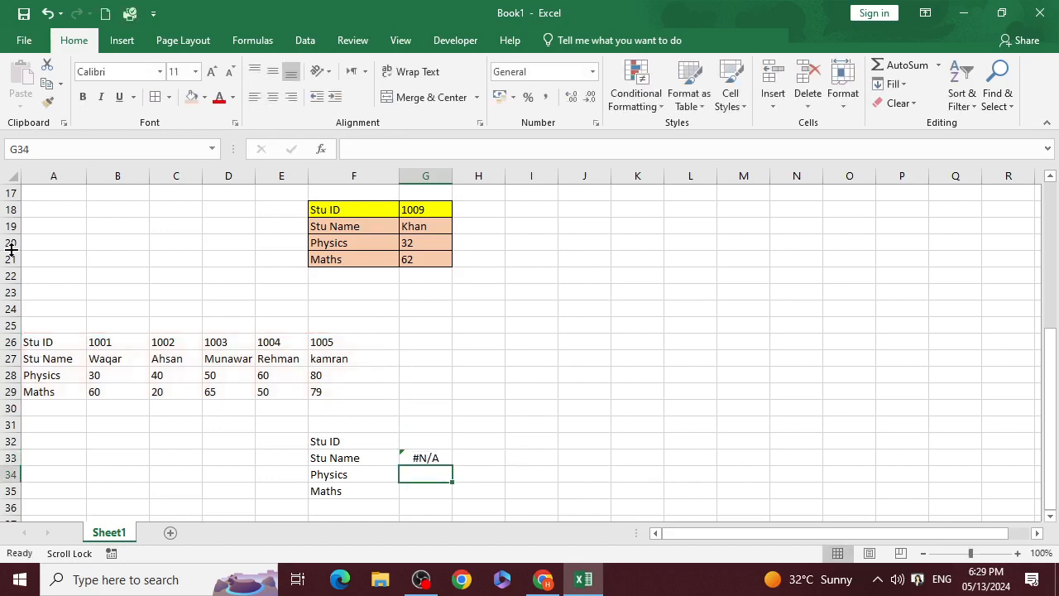
# Enter the student ID from F26 as the lookup value in G32
pyautogui.click(428, 445)
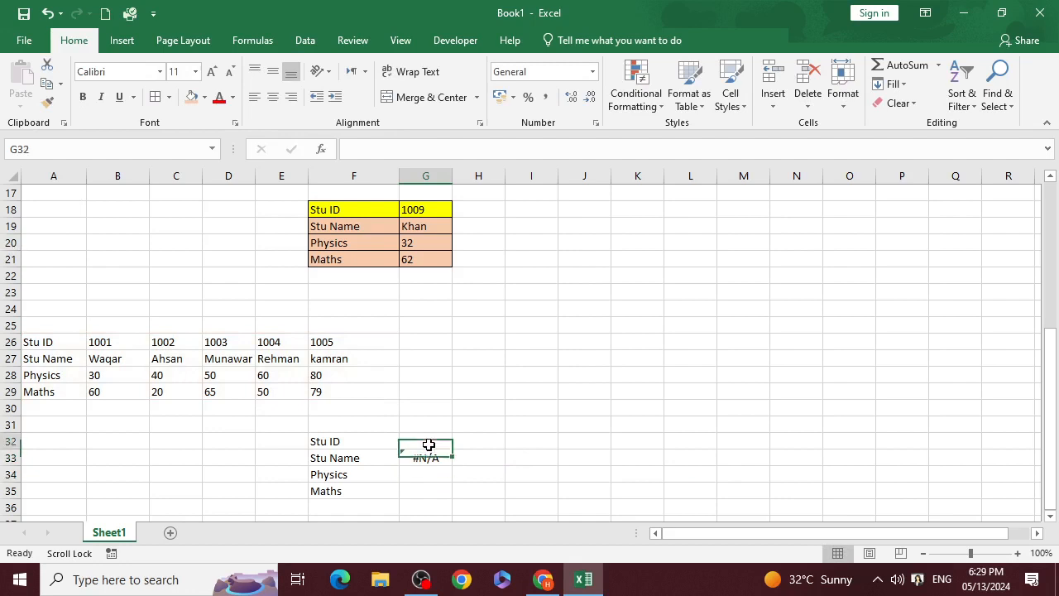
pyautogui.write('1005')
pyautogui.press('Return')
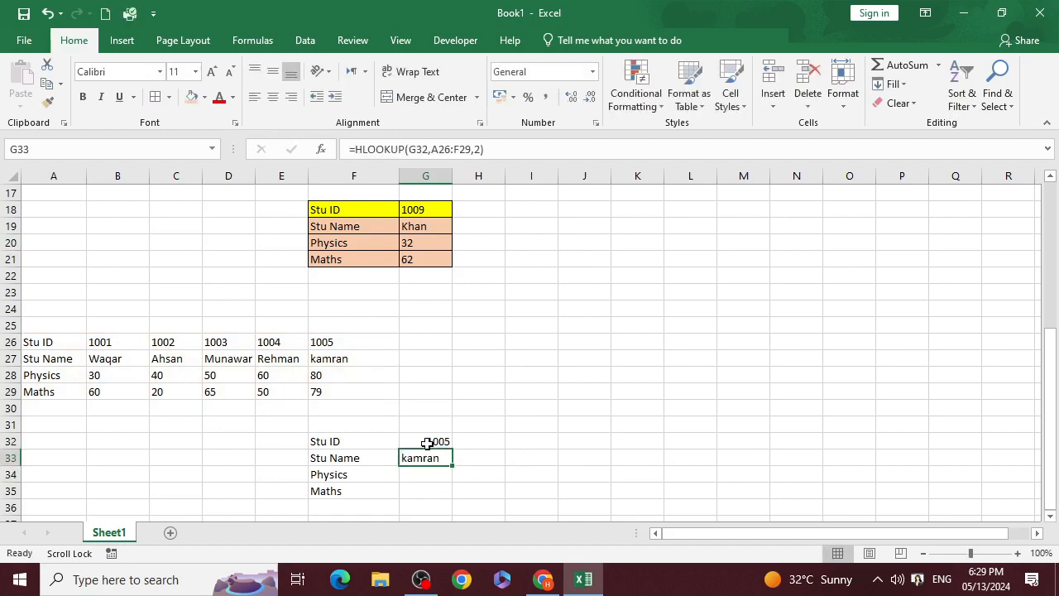
# Copy the HLOOKUP formula from G33 into the Physics cell G34
pyautogui.click(406, 470)
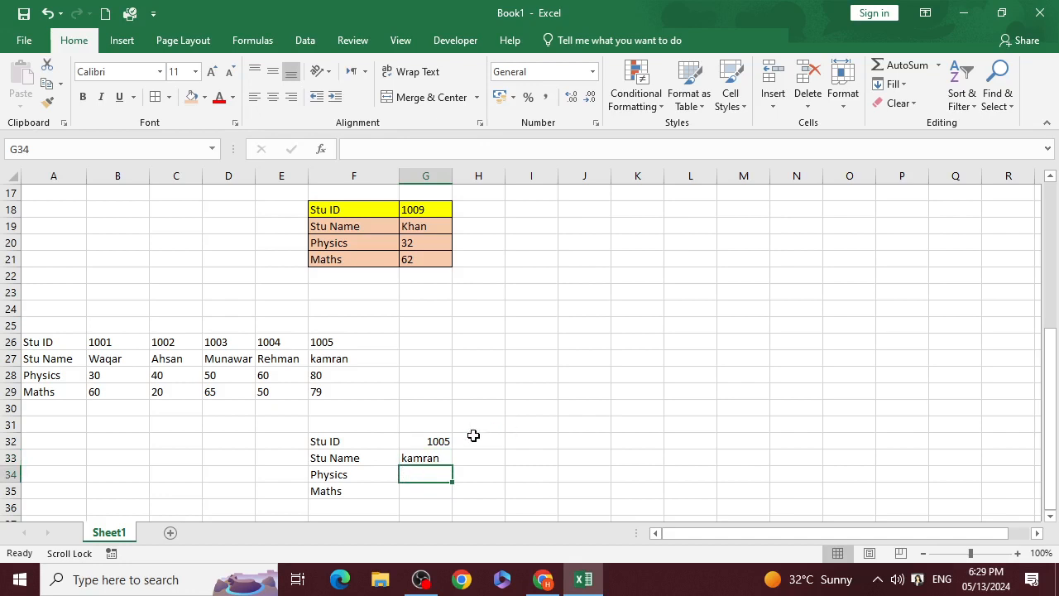
pyautogui.click(441, 460)
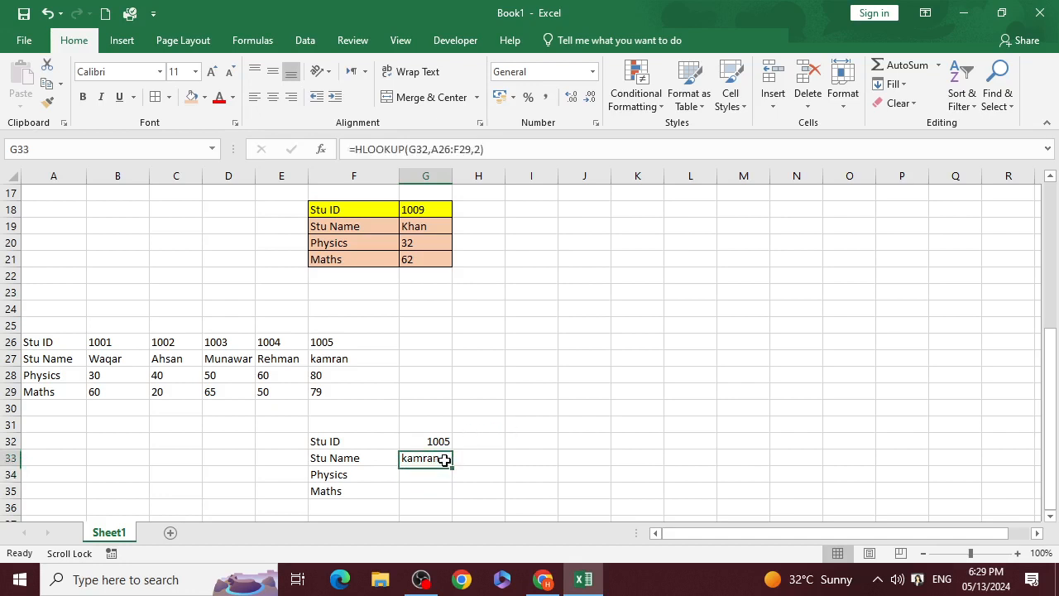
pyautogui.hotkey('ctrl', 'c')
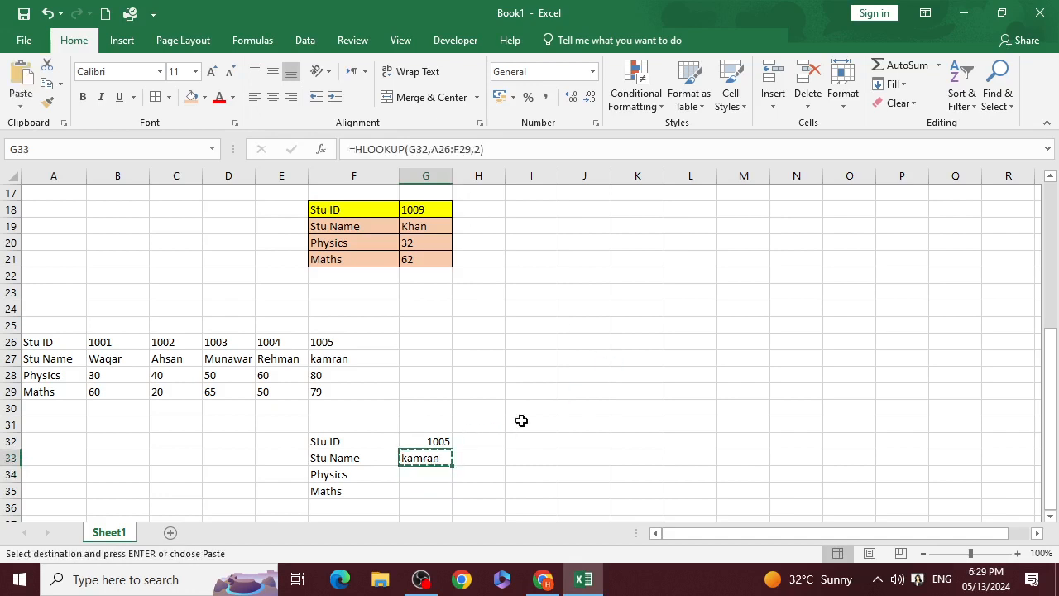
pyautogui.click(442, 474)
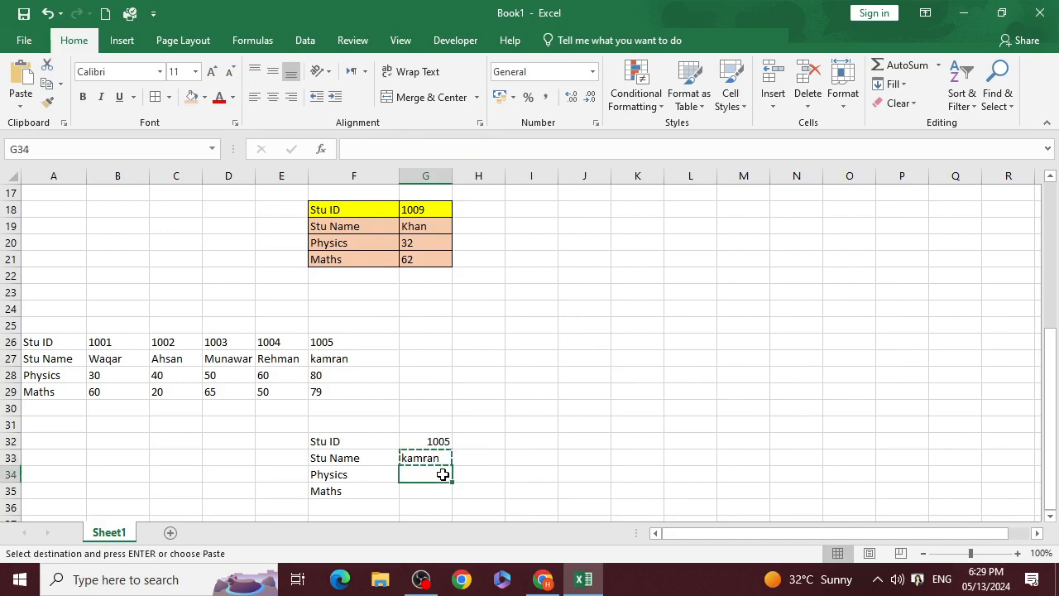
pyautogui.hotkey('ctrl', 'v')
pyautogui.click(442, 494)
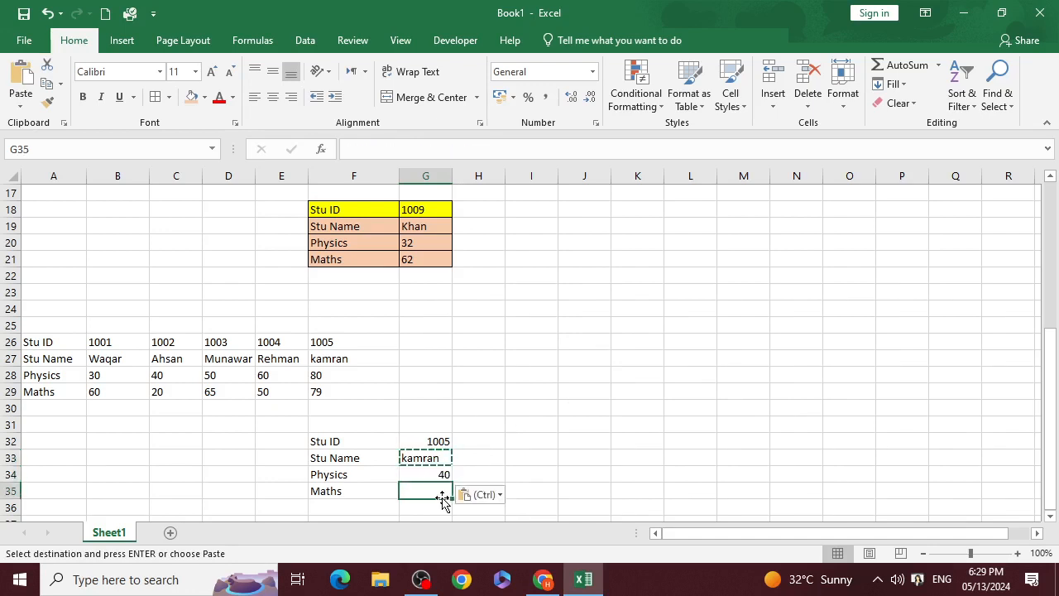
pyautogui.press('Escape')
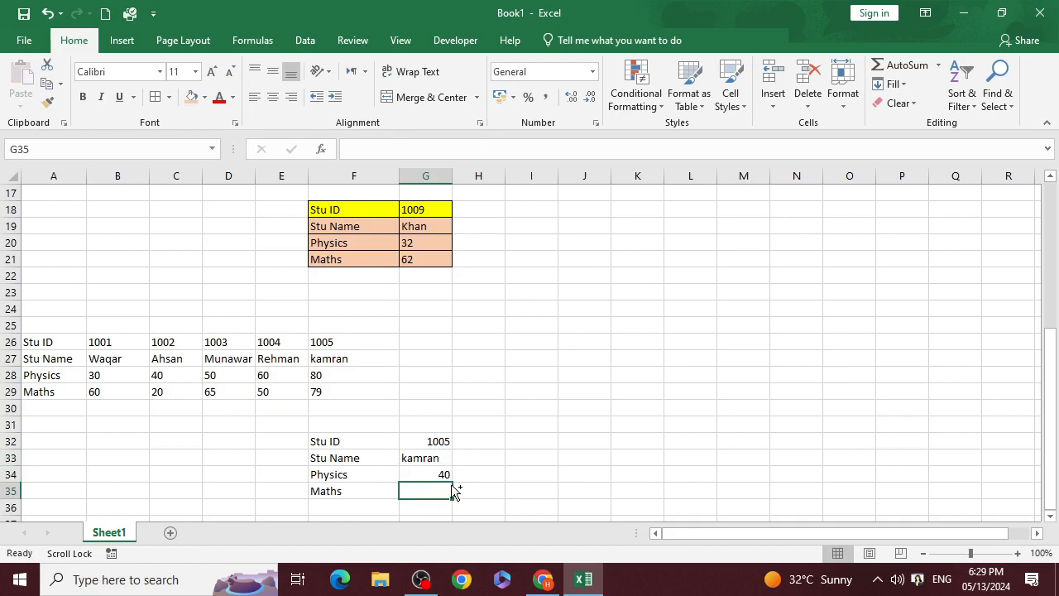
# Copy the HLOOKUP formula from G34 into the Maths cell G35
pyautogui.click(447, 474)
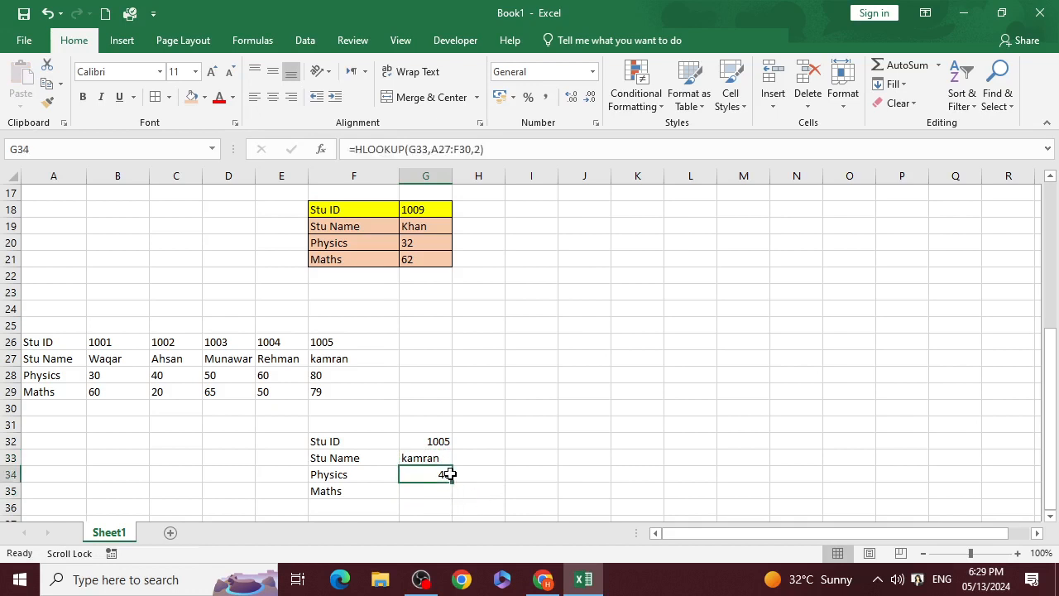
pyautogui.hotkey('ctrl', 'c')
pyautogui.click(441, 488)
pyautogui.hotkey('ctrl', 'v')
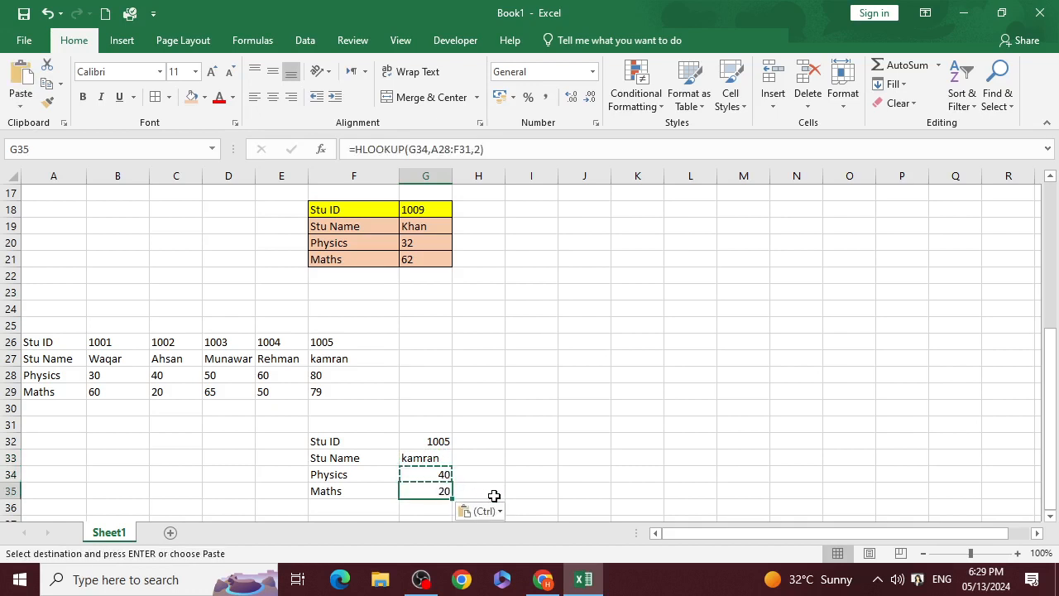
pyautogui.press('Escape')
pyautogui.click(509, 490)
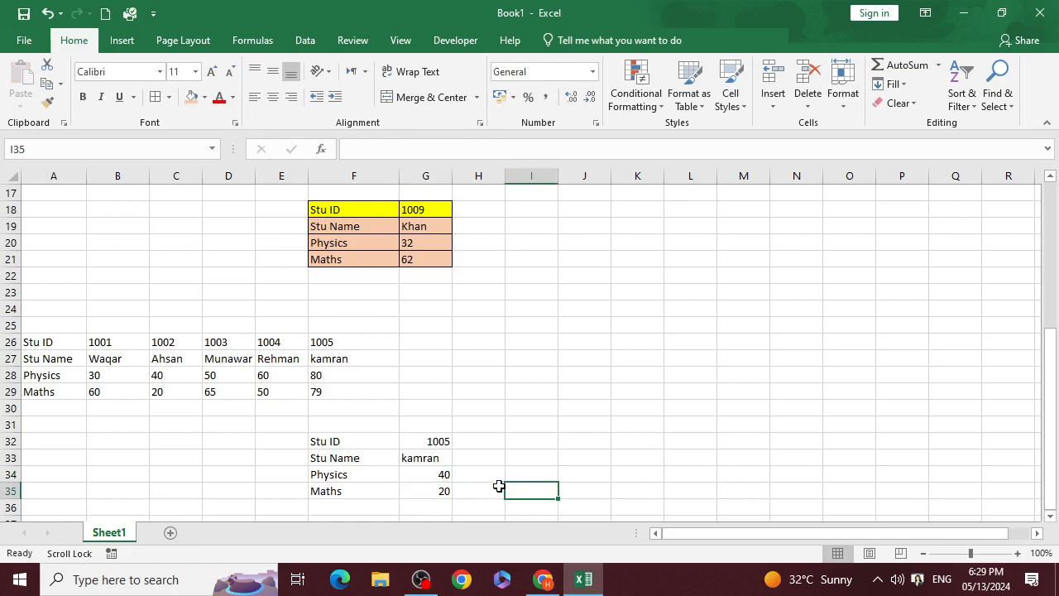
# Clear G34:G35 and fill both cells again with the HLOOKUP formula from G33
pyautogui.moveTo(444, 474); pyautogui.dragTo(447, 492)
pyautogui.press('Delete')
pyautogui.click(443, 457)
pyautogui.click(480, 478)
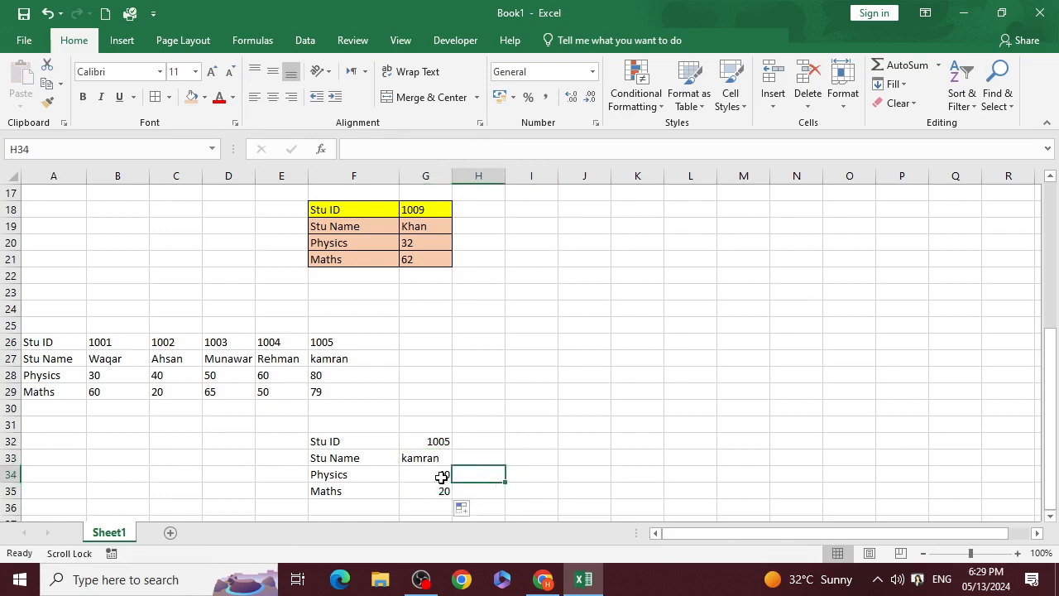
# Compare the HLOOKUP formulas in G33 and G34, examining their lookup cells and table ranges
pyautogui.click(442, 477)
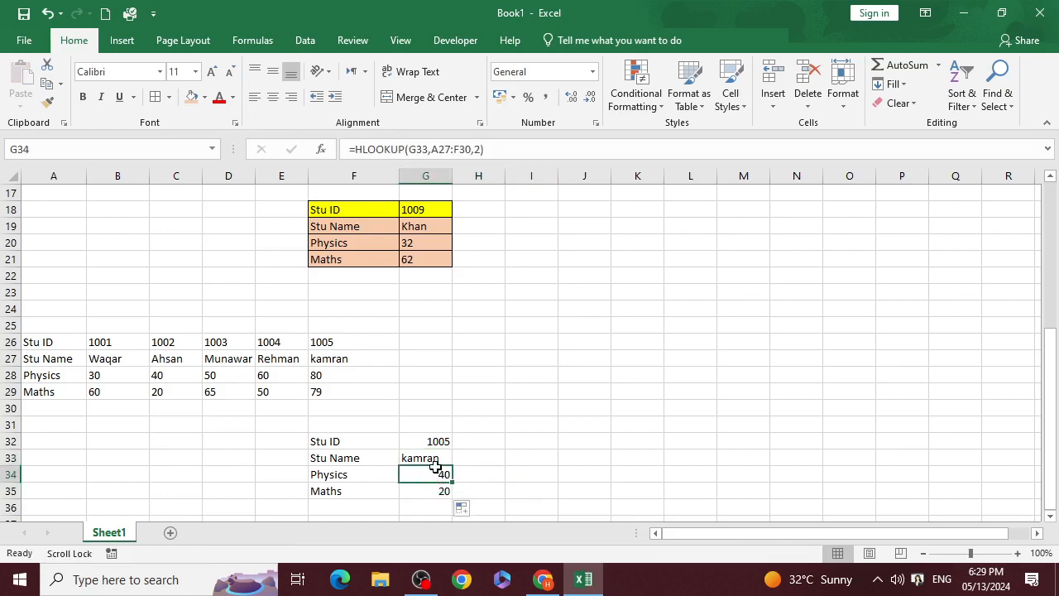
pyautogui.click(439, 457)
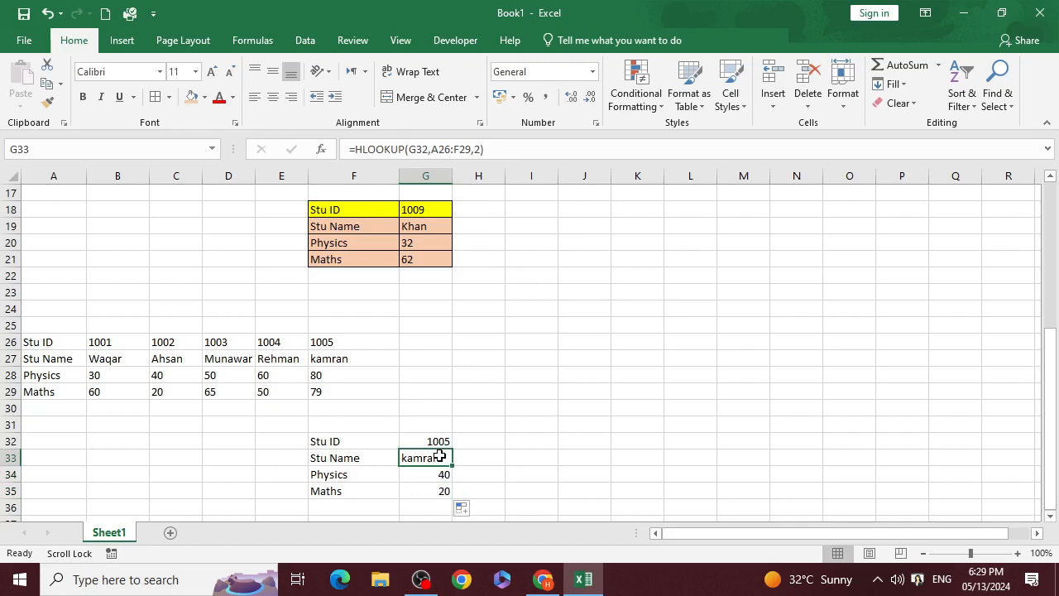
pyautogui.doubleClick(441, 475)
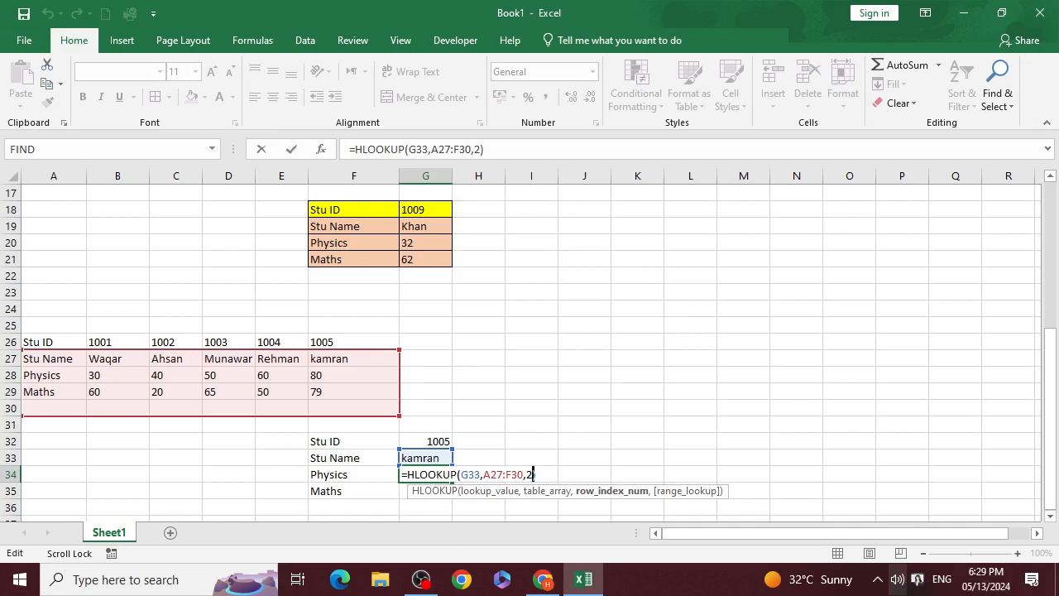
pyautogui.hotkey('ctrl', 'Return')
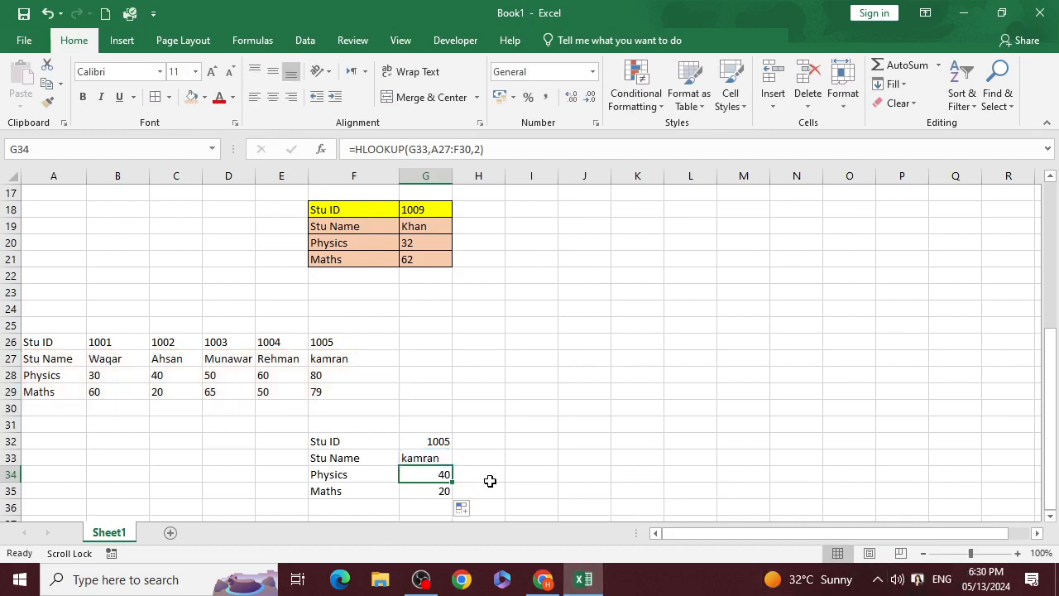
# Clear the formulas in G34 and G35, and undo both deletions
pyautogui.press('Delete')
pyautogui.click(437, 489)
pyautogui.press('Delete')
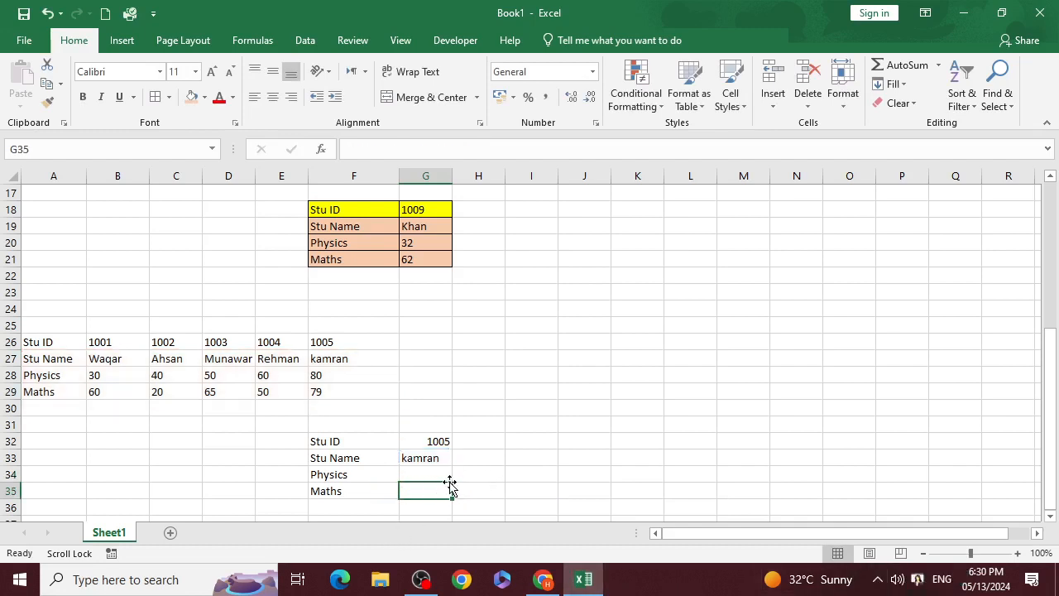
pyautogui.hotkey('ctrl', 'z')
pyautogui.hotkey('ctrl', 'z')
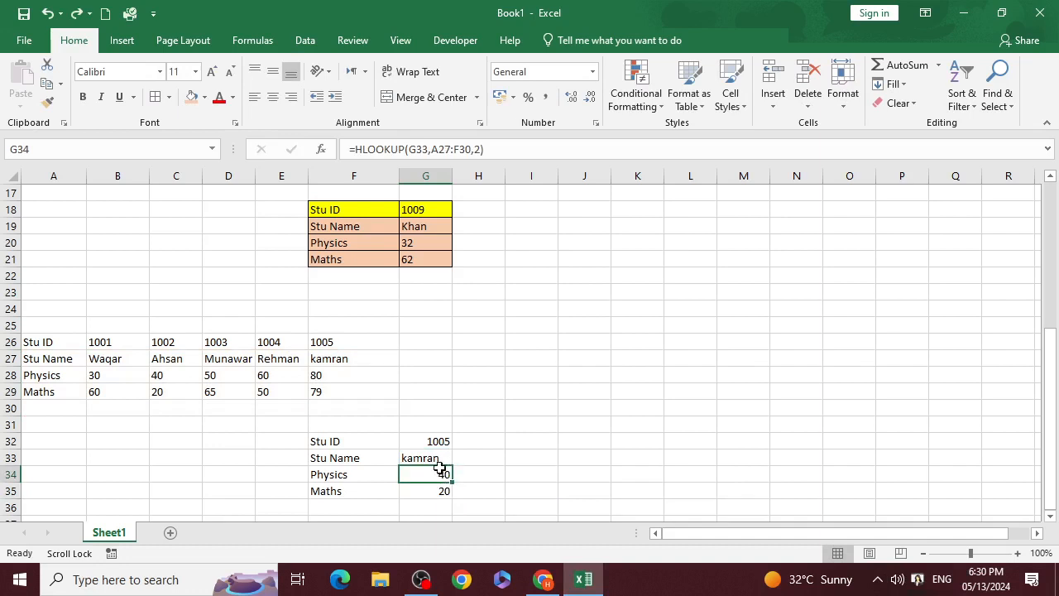
# Examine the cell references highlighted by the Physics formula in G34, leaving the formula as it is
pyautogui.doubleClick(439, 470)
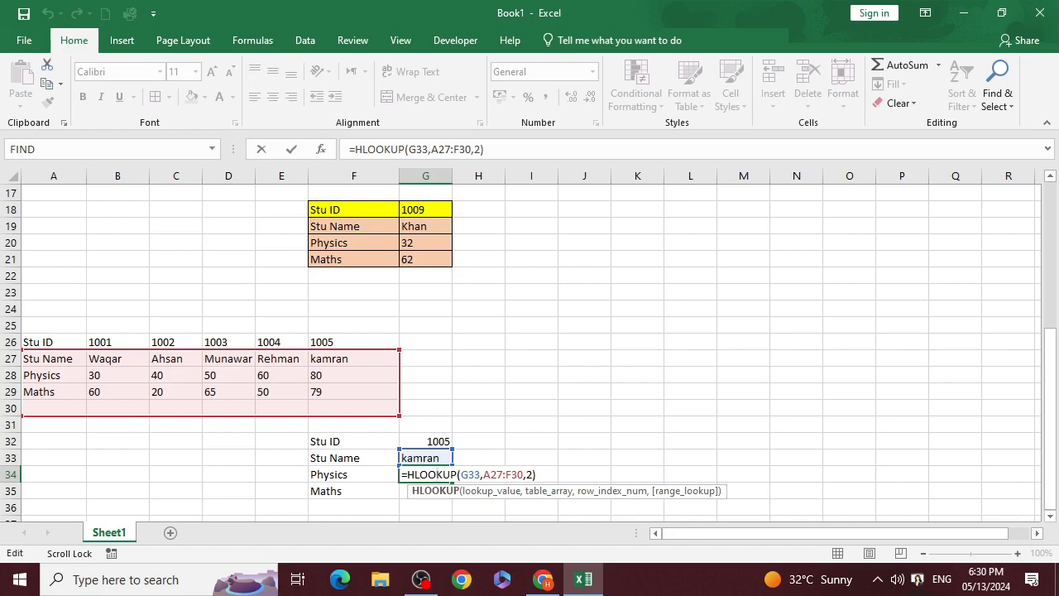
pyautogui.hotkey('ctrl', 'Return')
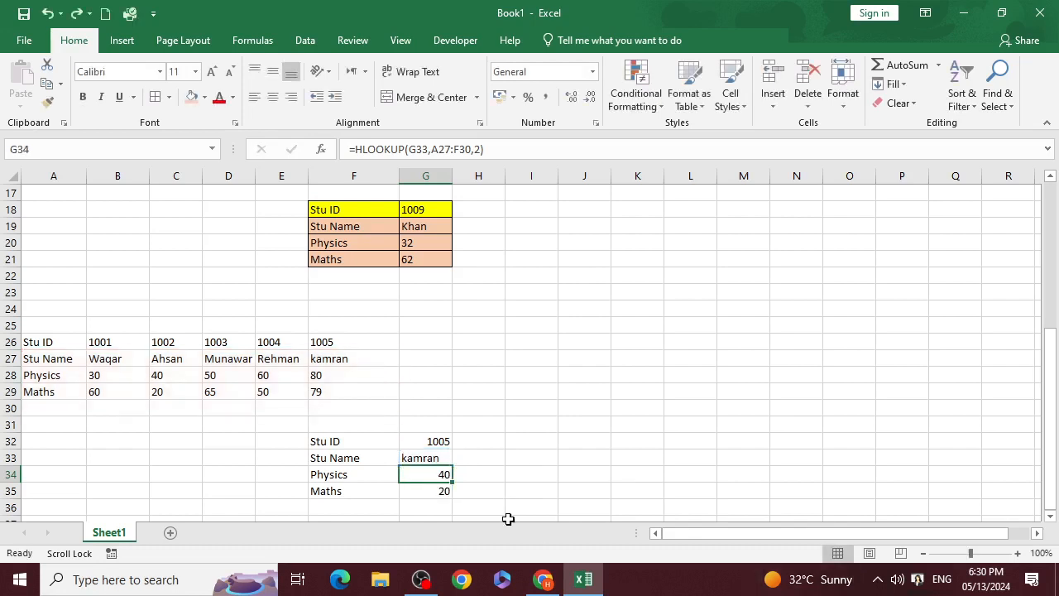
# Check the Maths formula in G35, leaving it as it is, and clear the HLOOKUP formulas from G34:G35
pyautogui.click(425, 491)
pyautogui.doubleClick(430, 490)
pyautogui.hotkey('ctrl', 'Return')
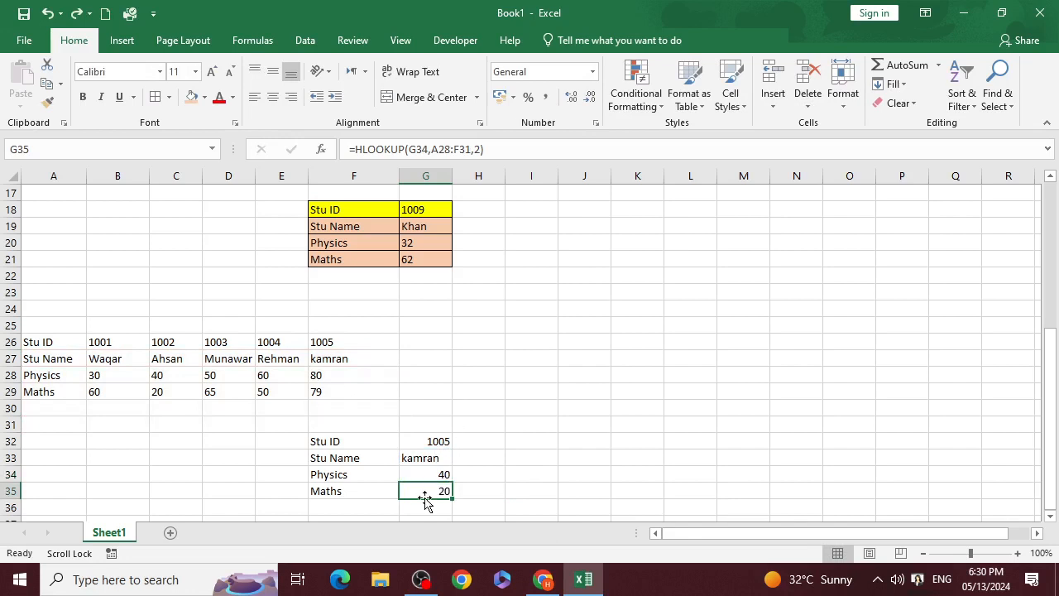
pyautogui.moveTo(438, 470); pyautogui.dragTo(437, 491)
pyautogui.press('Delete')
pyautogui.click(487, 480)
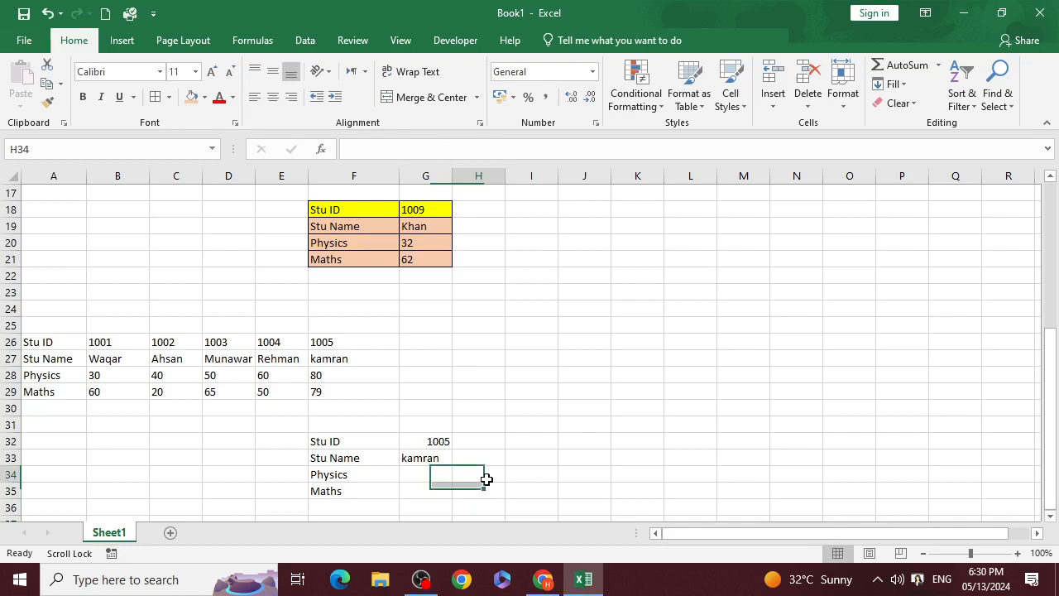
# Copy the formula text =HLOOKUP(G32,A26:F29,2) from G33 and paste it with identical references into G34 and G35
pyautogui.click(440, 458)
pyautogui.click(511, 149)
pyautogui.moveTo(510, 149); pyautogui.dragTo(341, 145)
pyautogui.hotkey('ctrl', 'c')
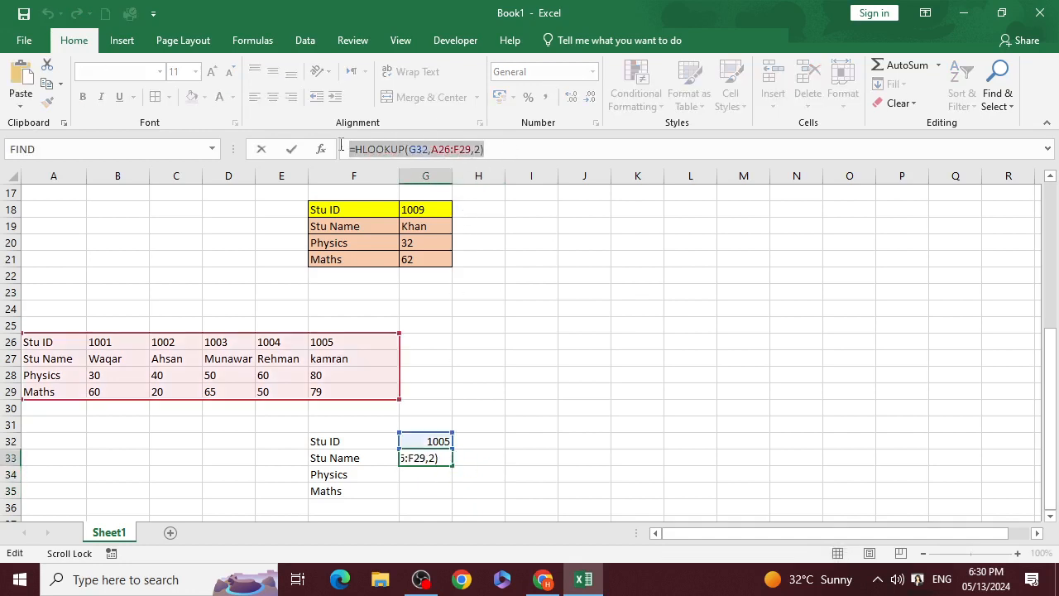
pyautogui.click(423, 477)
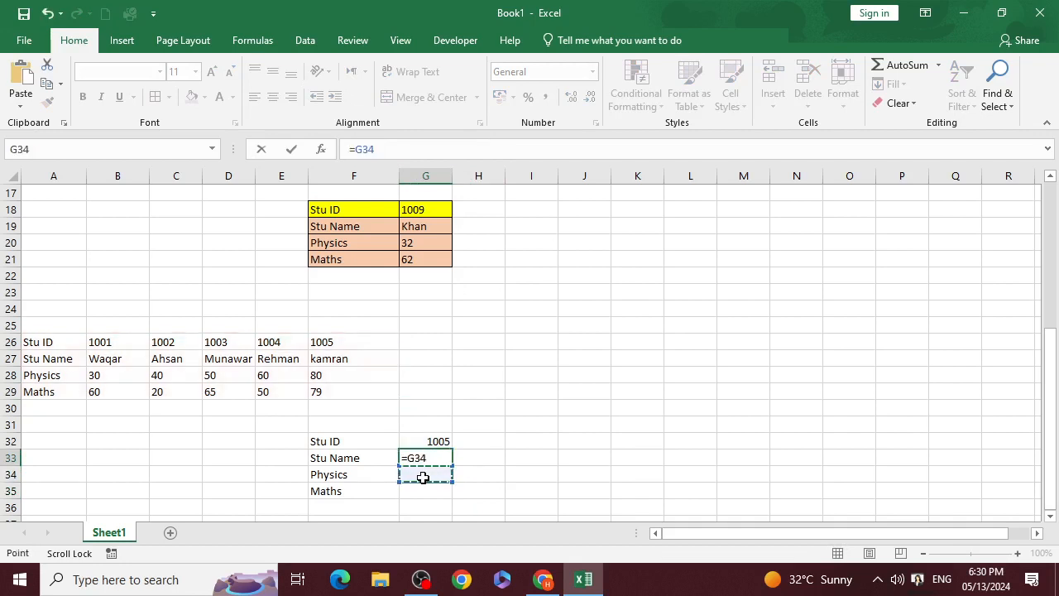
pyautogui.press('Escape')
pyautogui.click(423, 477)
pyautogui.hotkey('ctrl', 'v')
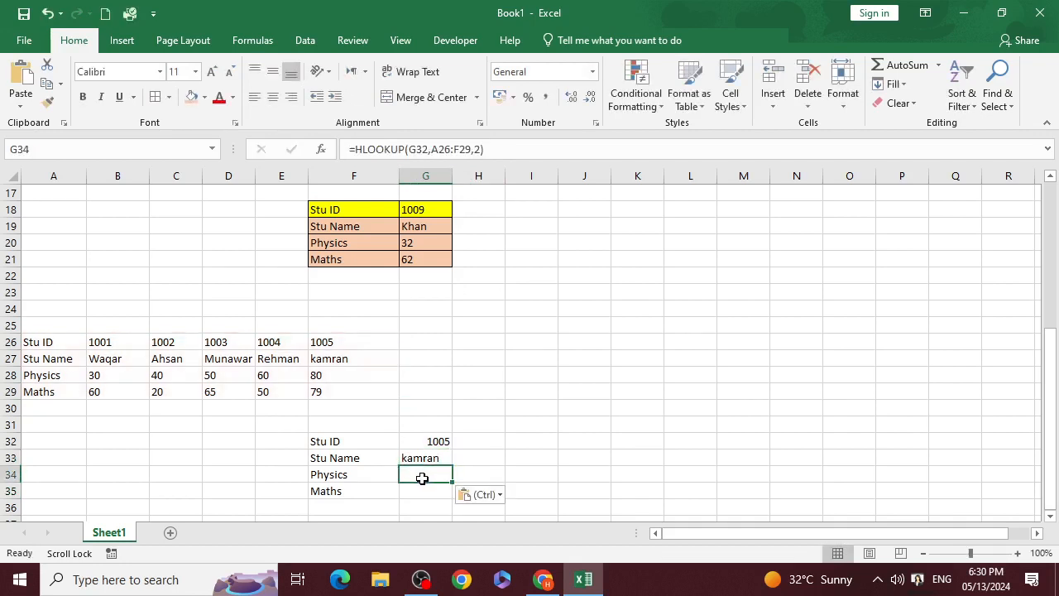
pyautogui.click(424, 490)
pyautogui.hotkey('ctrl', 'v')
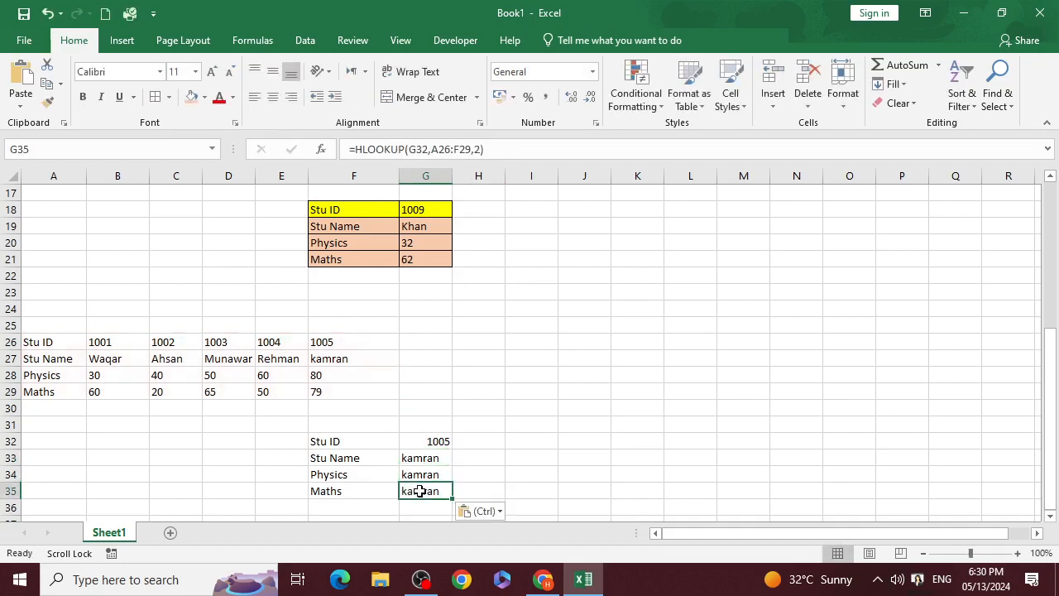
# Set the row index number of the Physics HLOOKUP formula in G34 to 3
pyautogui.click(465, 475)
pyautogui.click(439, 474)
pyautogui.doubleClick(443, 474)
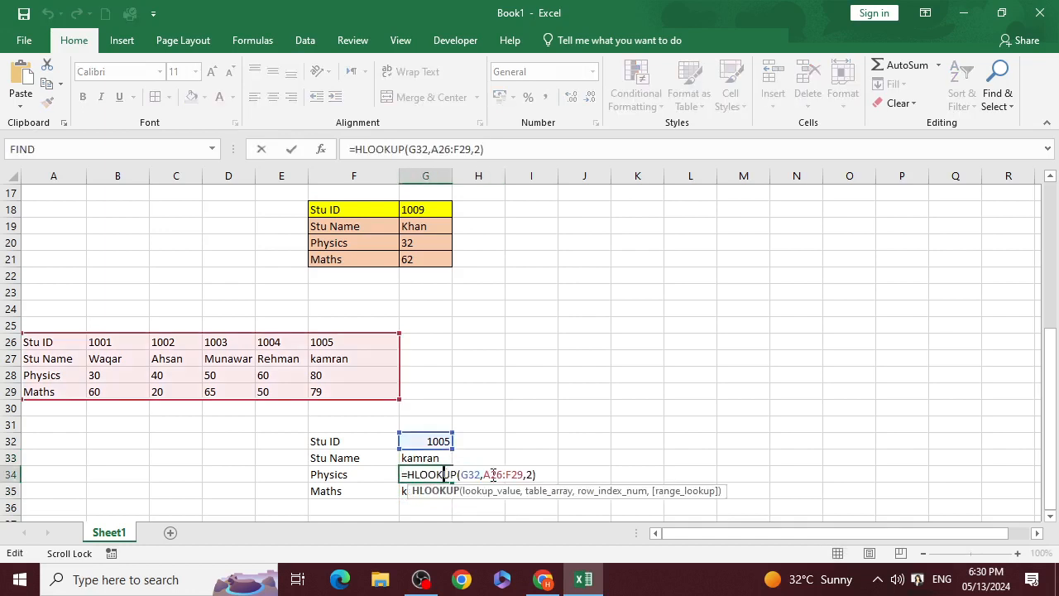
pyautogui.moveTo(579, 586)
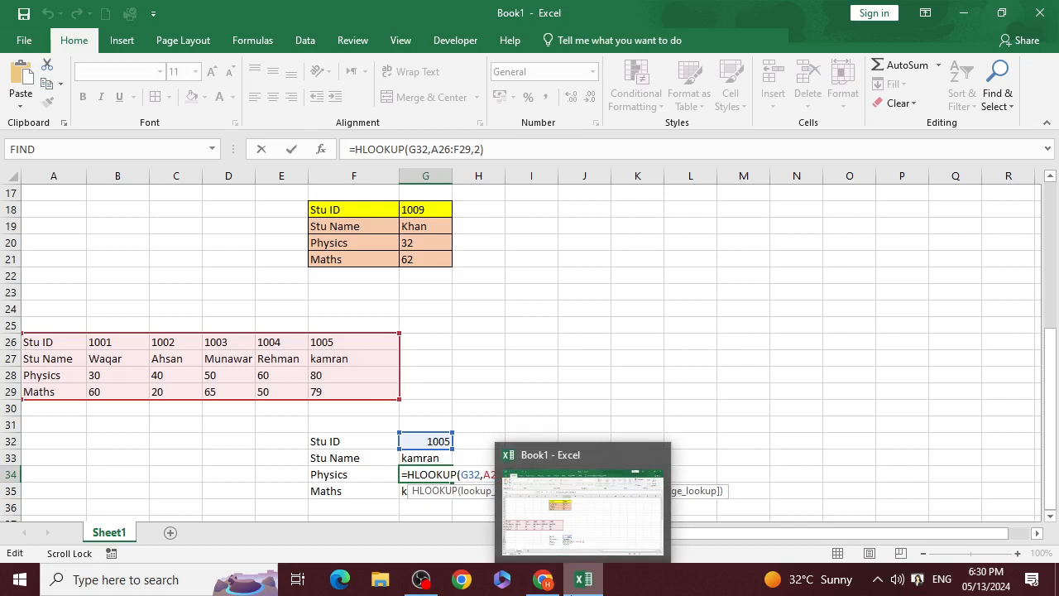
pyautogui.press('BackSpace')
pyautogui.write('3')
pyautogui.press('Return')
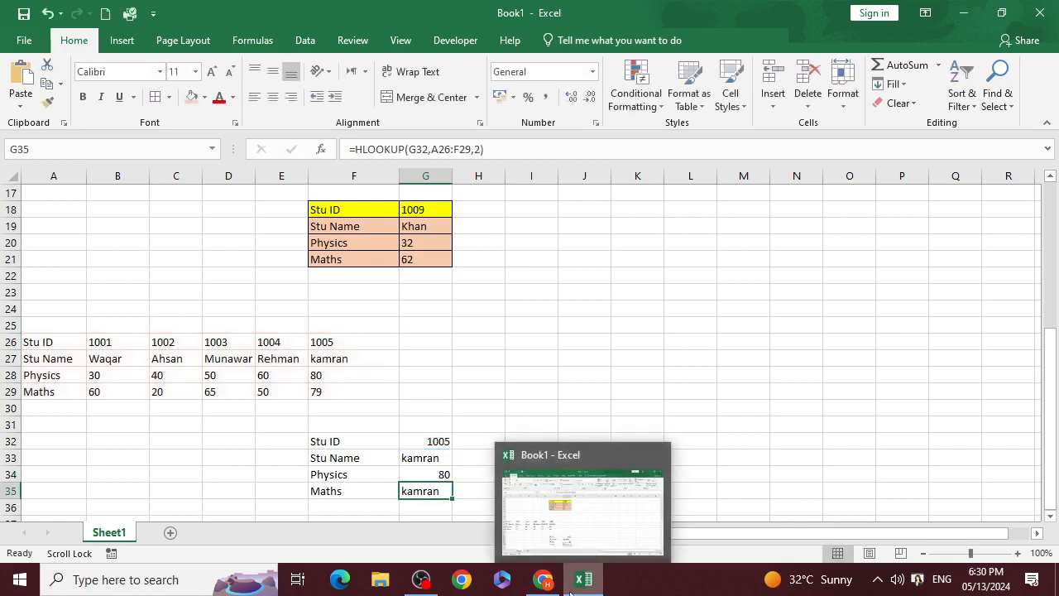
# Open the Maths HLOOKUP formula in G35 for editing at its row index number
pyautogui.press('F2')
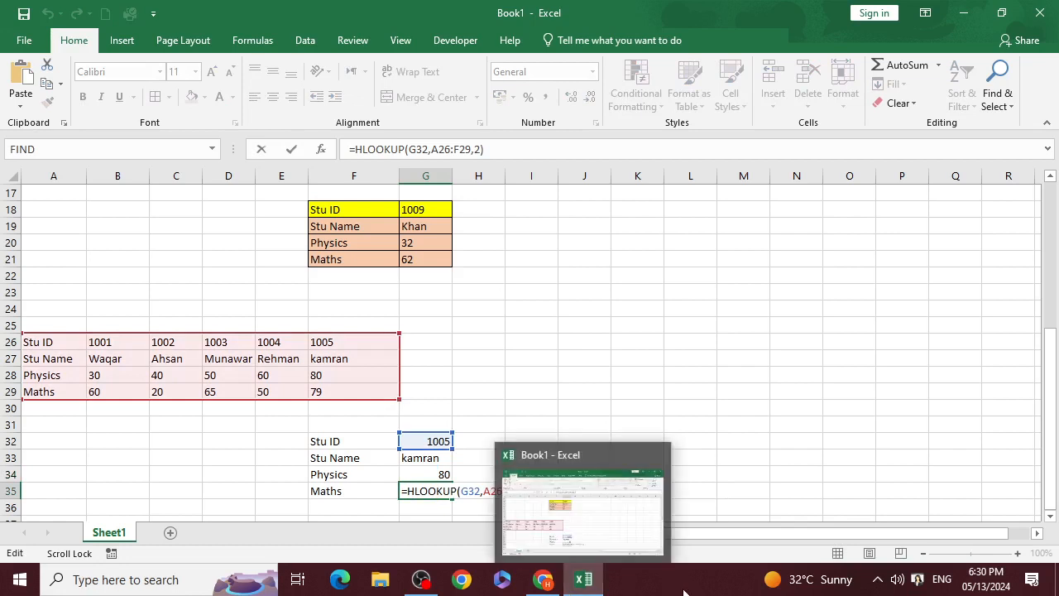
pyautogui.click(474, 494)
pyautogui.click(533, 492)
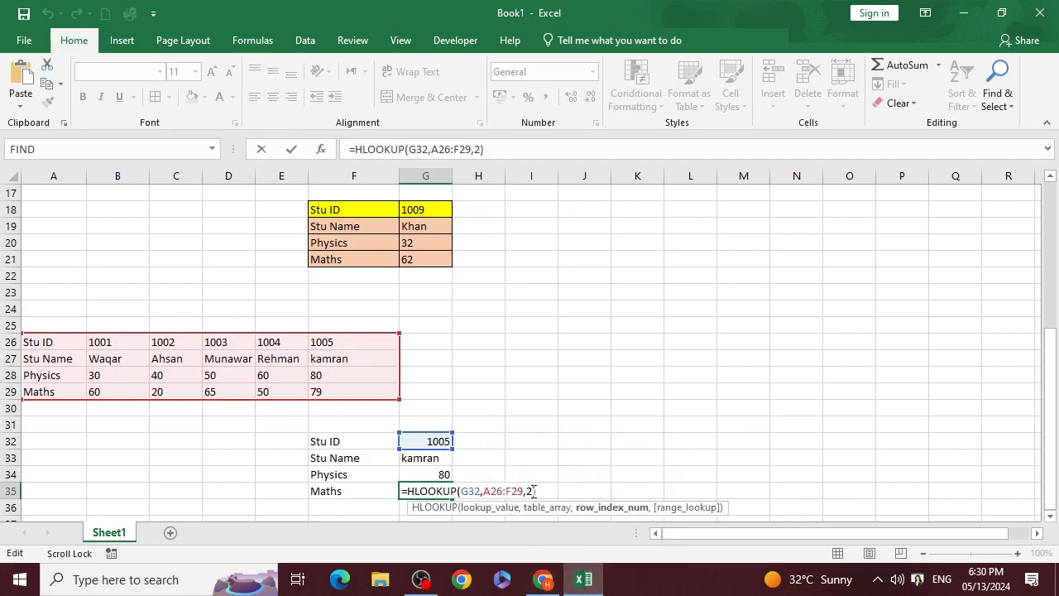
# Set the row index of the Maths HLOOKUP formula in G35 to 4
pyautogui.press('BackSpace')
pyautogui.write('4')
pyautogui.press('Return')
pyautogui.click(508, 493)
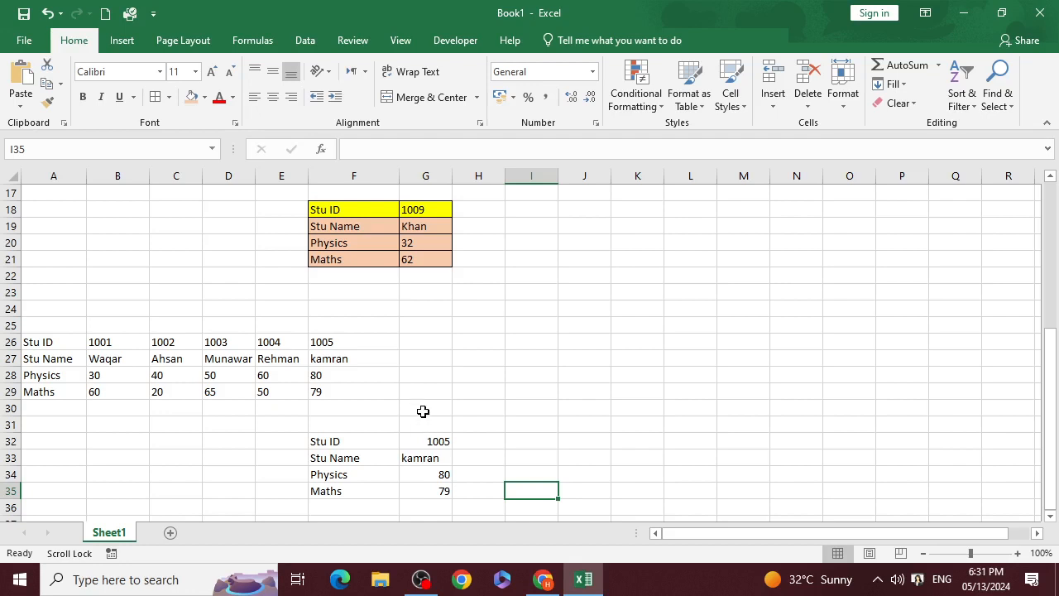
# Center the lookup values in cells G32:G35 horizontally
pyautogui.scroll(-1, 431, 409)
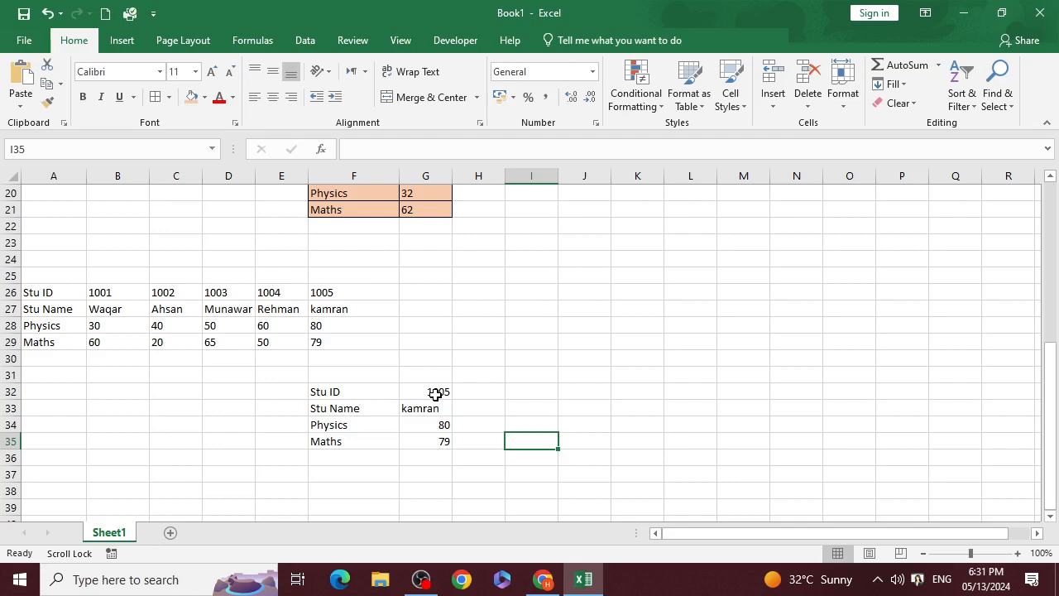
pyautogui.click(436, 394)
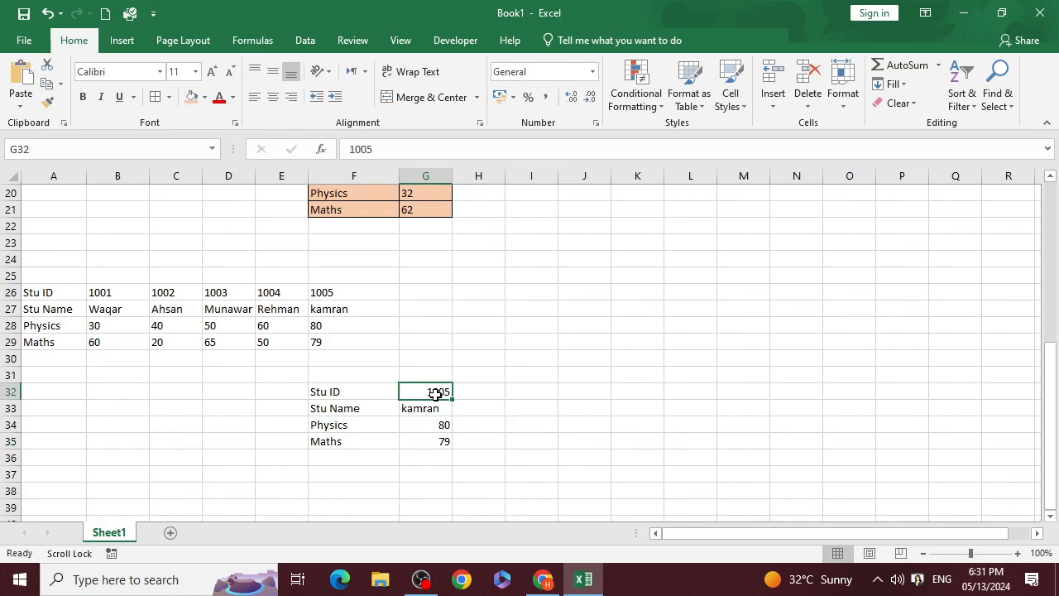
pyautogui.click(436, 405)
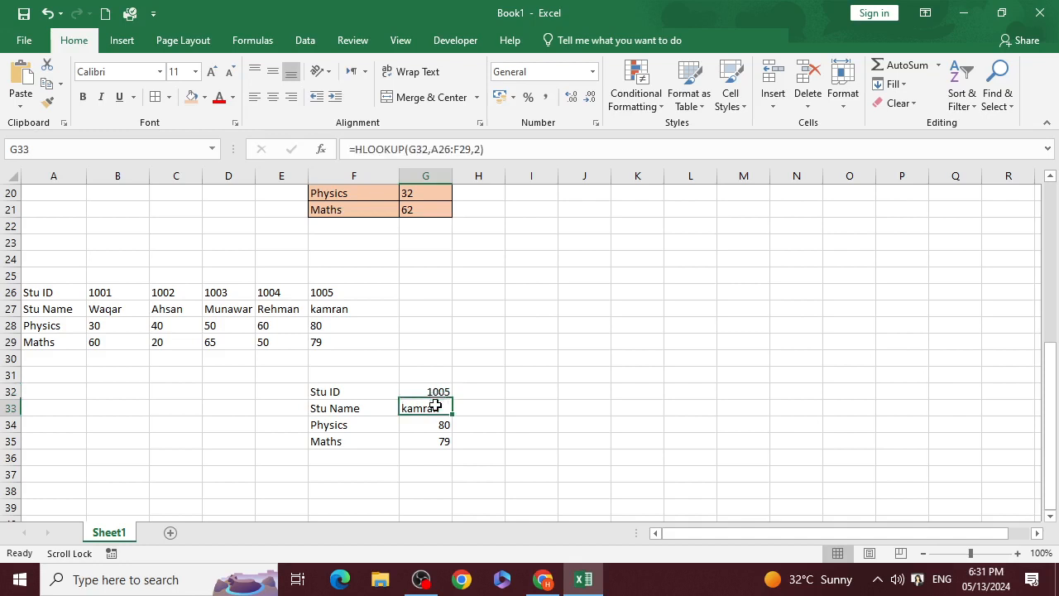
pyautogui.moveTo(446, 389); pyautogui.dragTo(439, 439)
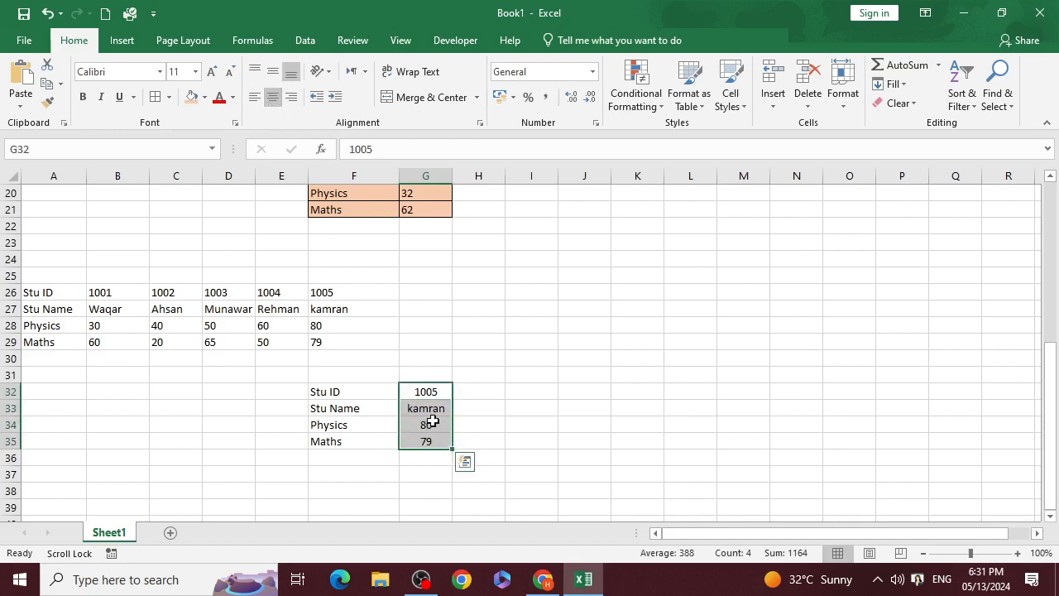
pyautogui.scroll(3, 443, 447)
pyautogui.click(445, 346)
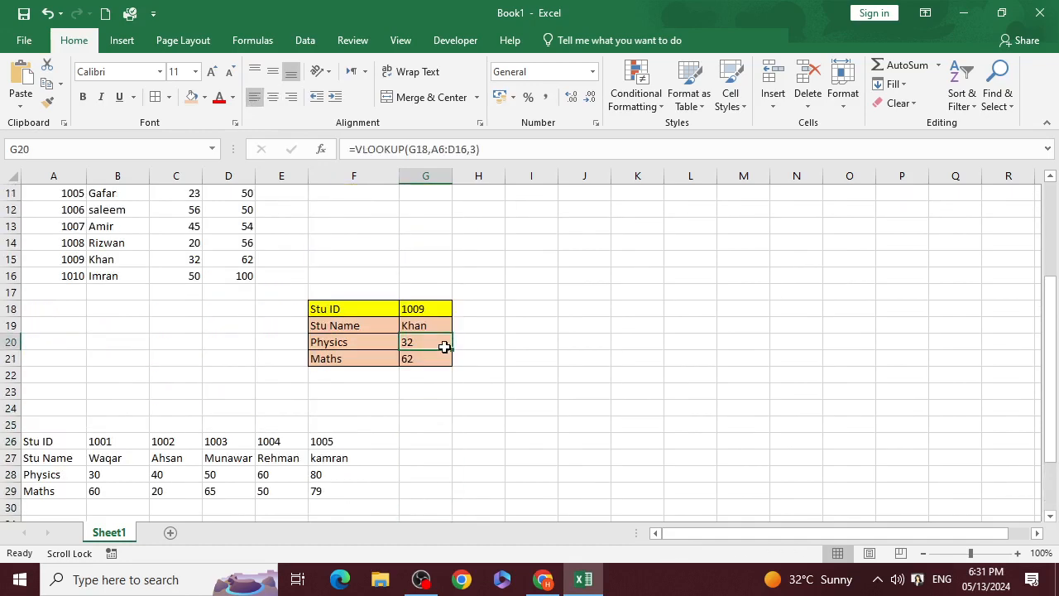
pyautogui.scroll(-3, 515, 450)
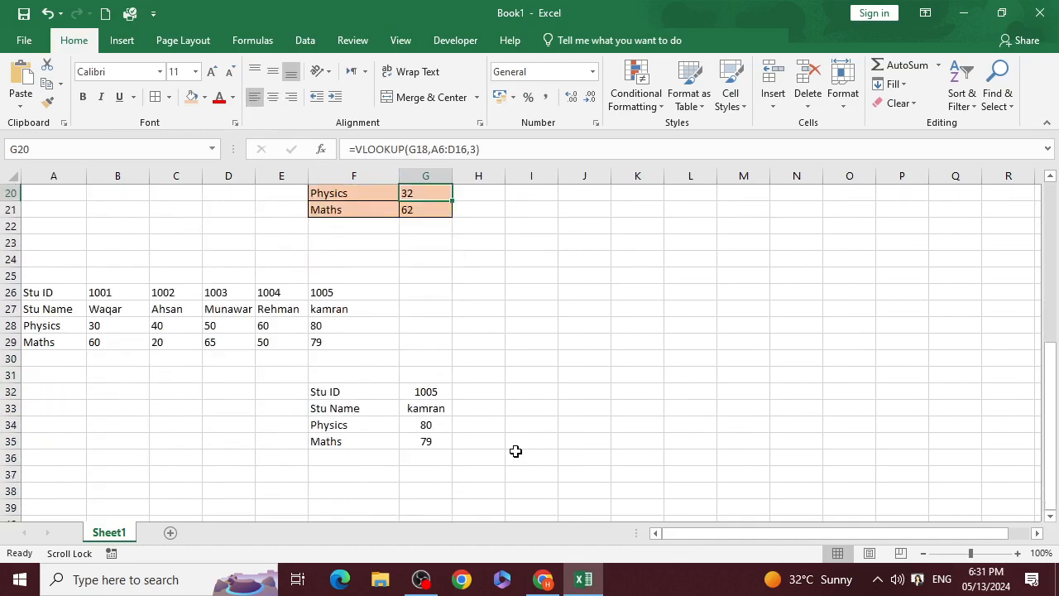
pyautogui.scroll(1, 516, 451)
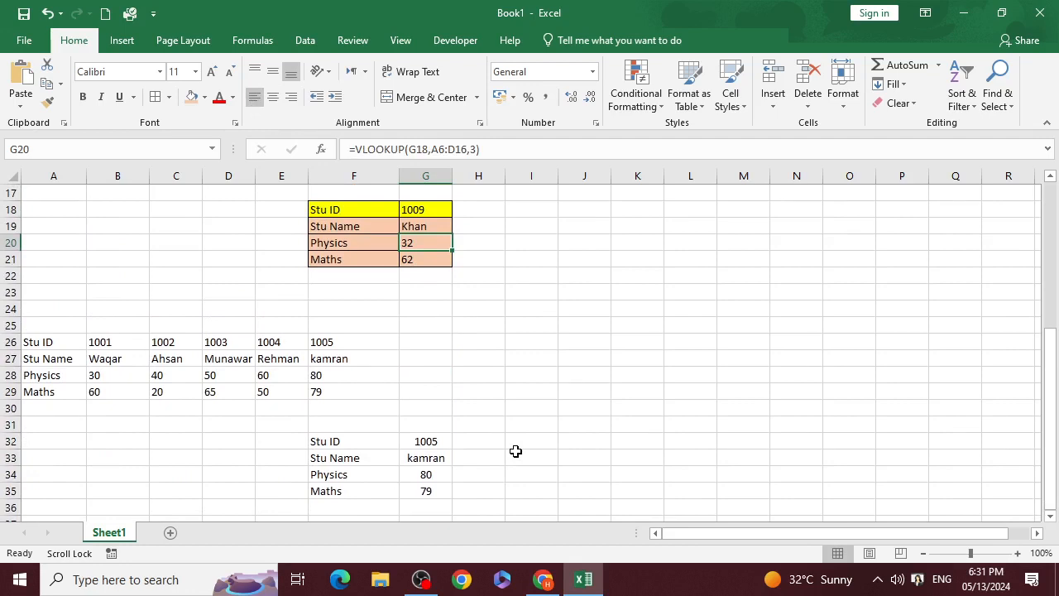
# Add a new worksheet and enter the heading S.NO in A1
pyautogui.click(170, 533)
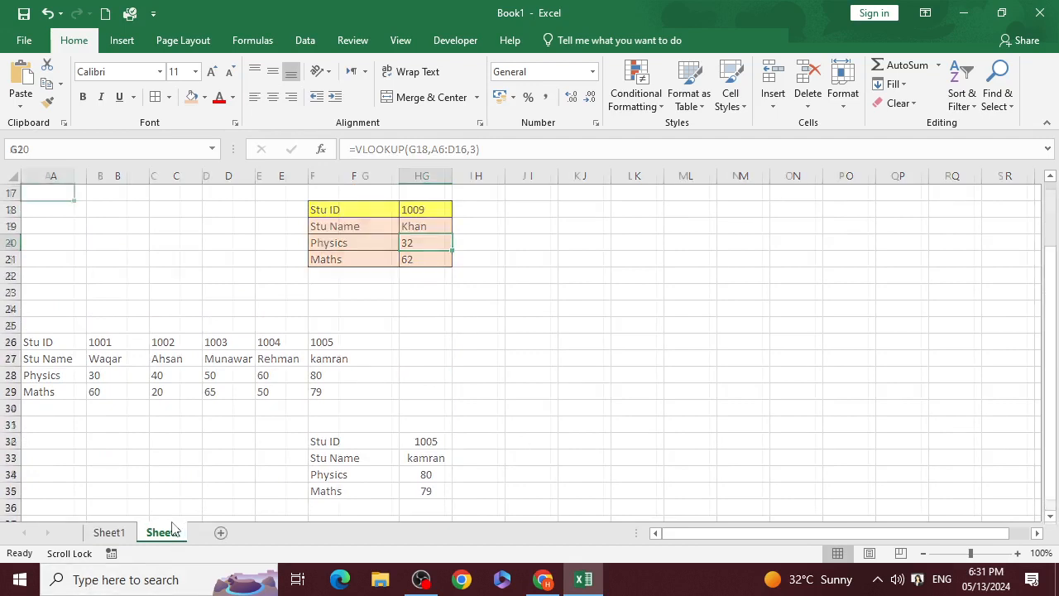
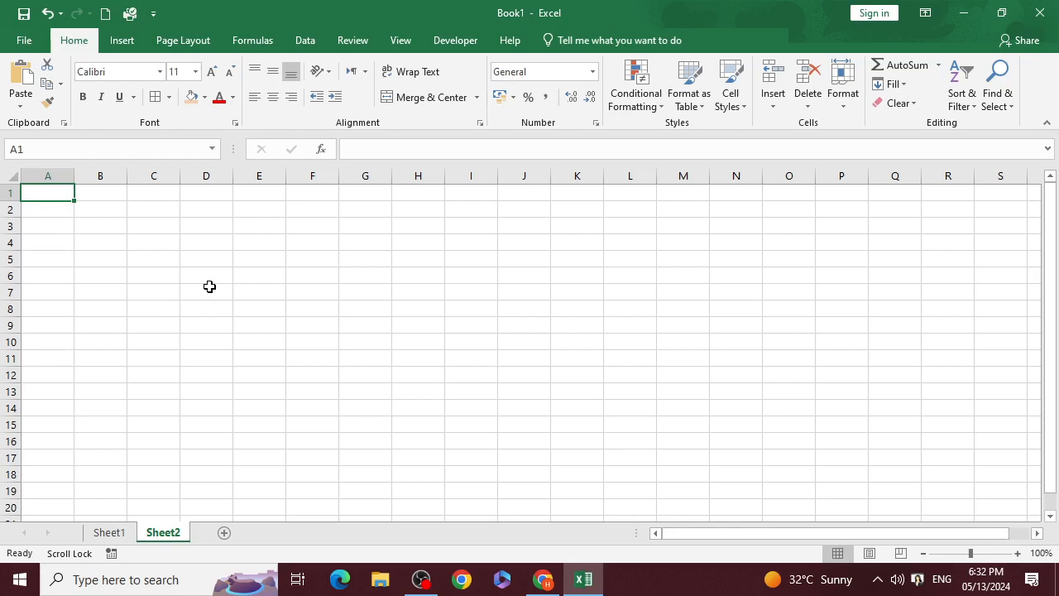
pyautogui.write('S')
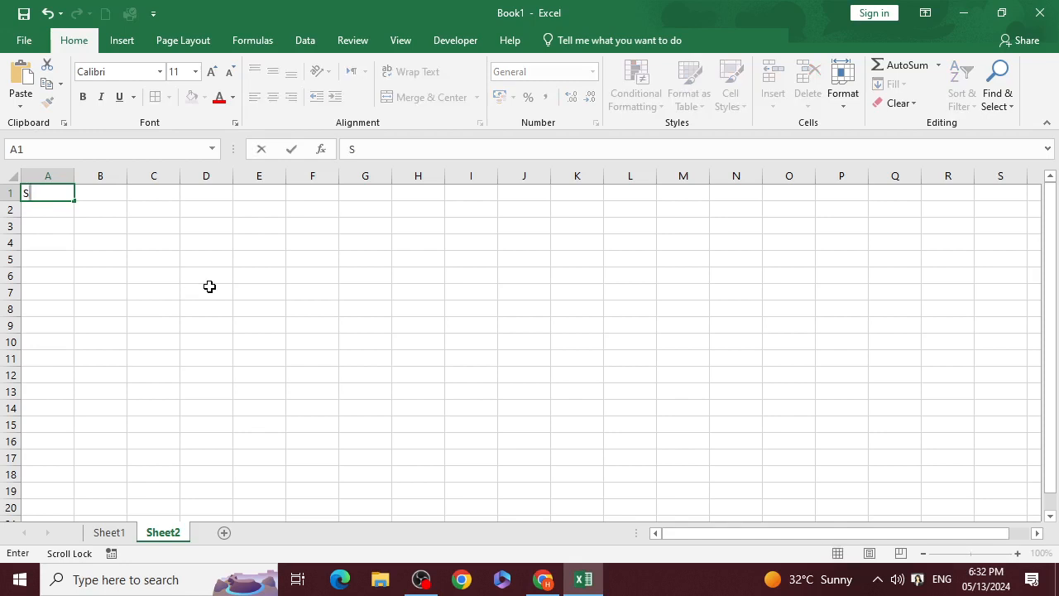
pyautogui.write('.NO')
pyautogui.press('Tab')
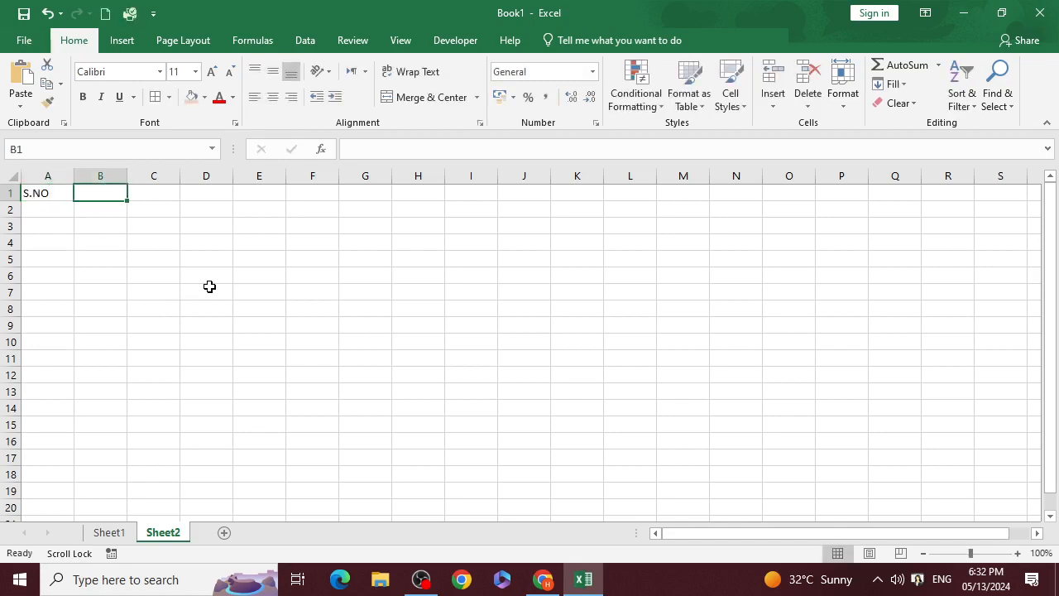
pyautogui.write('Name')
pyautogui.press('BackSpace')
pyautogui.press('BackSpace')
pyautogui.press('BackSpace')
pyautogui.press('BackSpace')
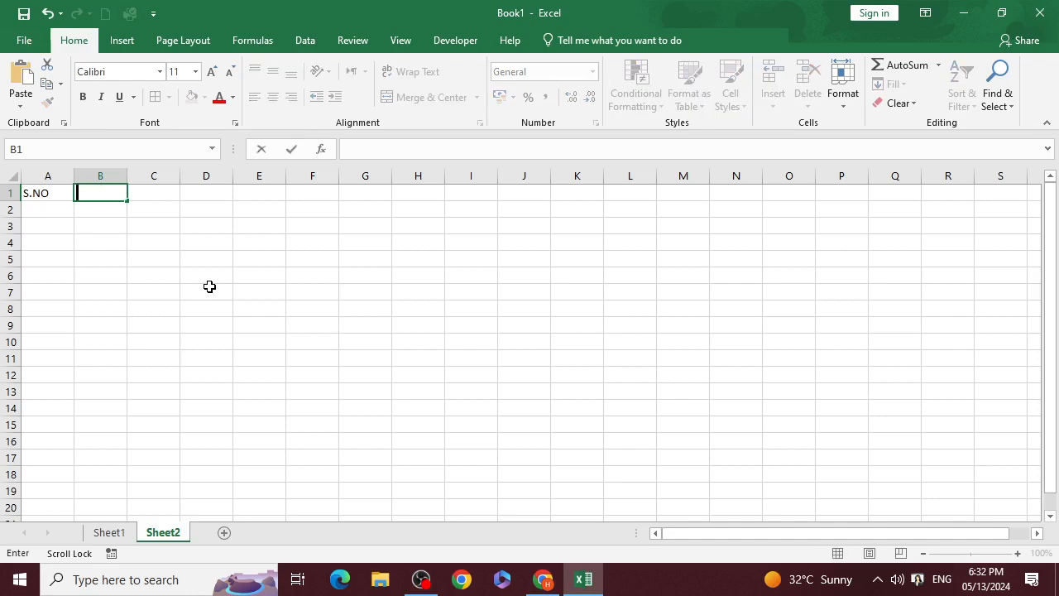
# Enter the heading Formulae in B1 and the first serial number 1 in A2
pyautogui.write('Formulae')
pyautogui.press('Return')
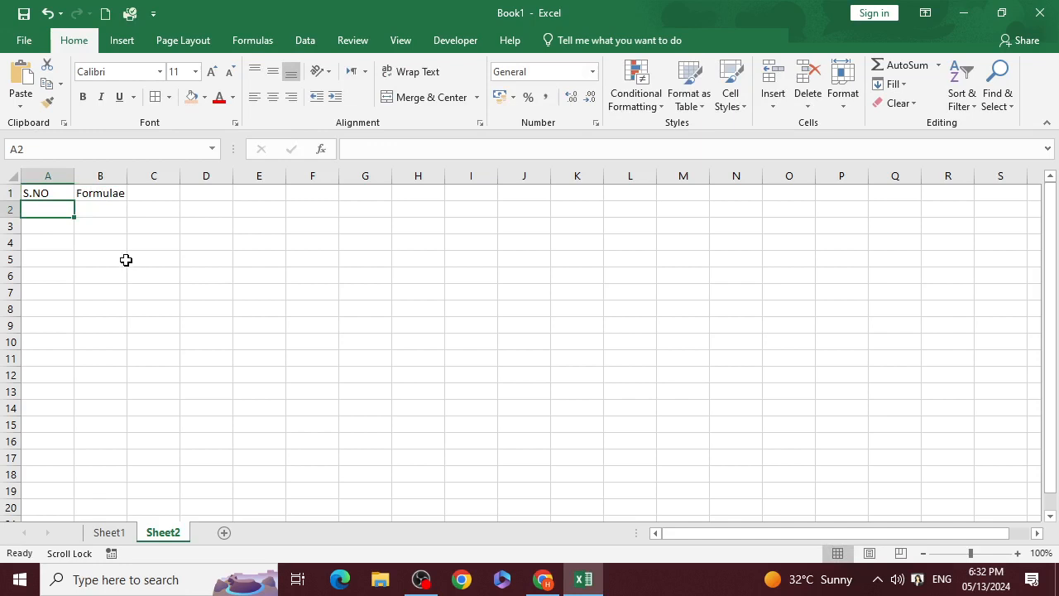
pyautogui.write('1')
pyautogui.press('Return')
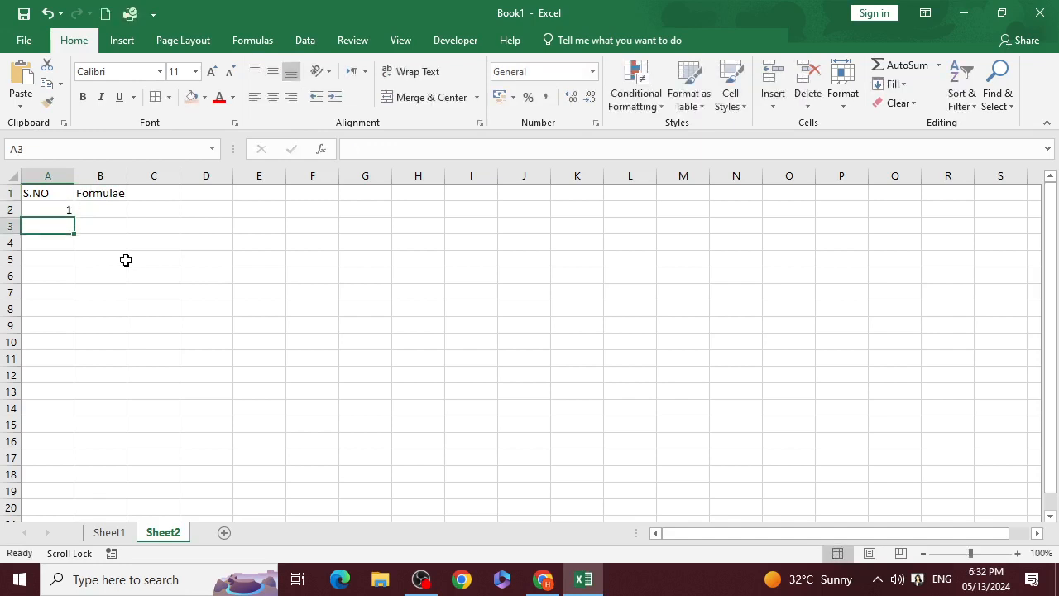
# Fill the serial numbers down column A from A2 as a series up to 31
pyautogui.click(71, 213)
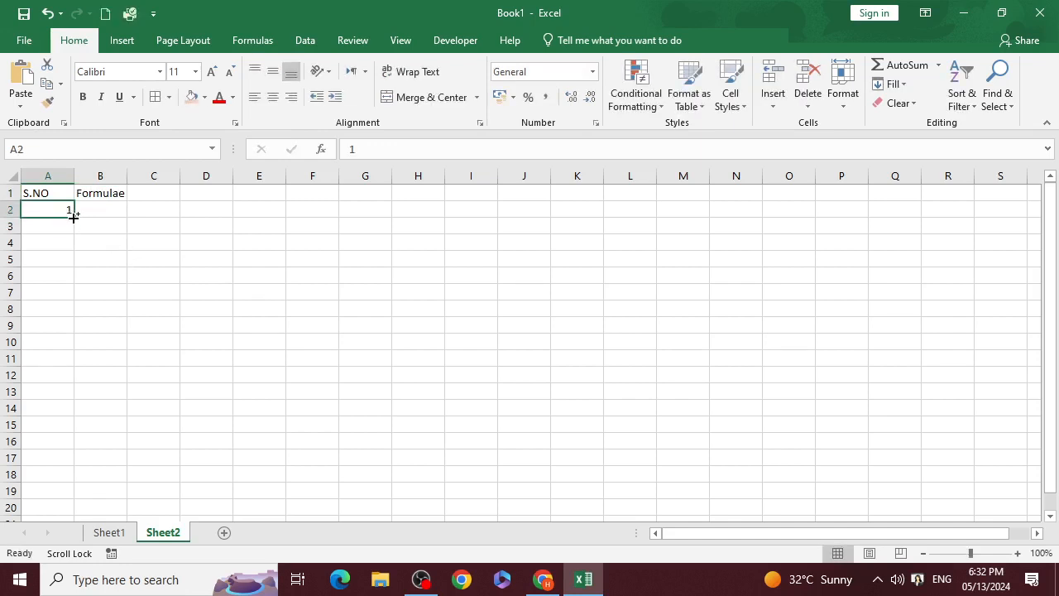
pyautogui.click(80, 231)
pyautogui.click(69, 211)
pyautogui.moveTo(73, 217); pyautogui.dragTo(42, 357)
pyautogui.scroll(7, 47, 354)
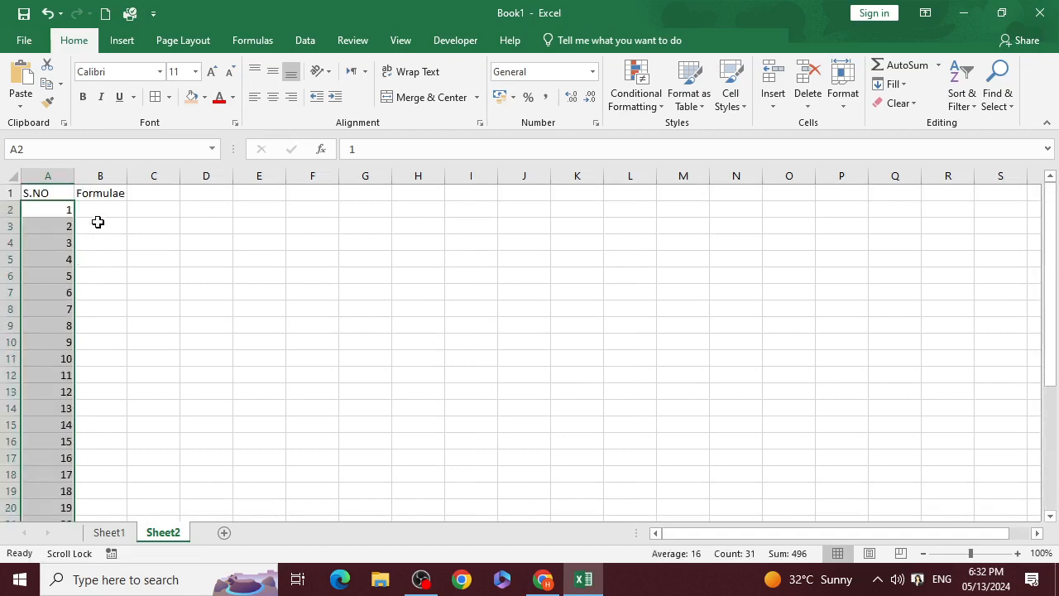
pyautogui.click(98, 224)
pyautogui.rightClick(105, 219)
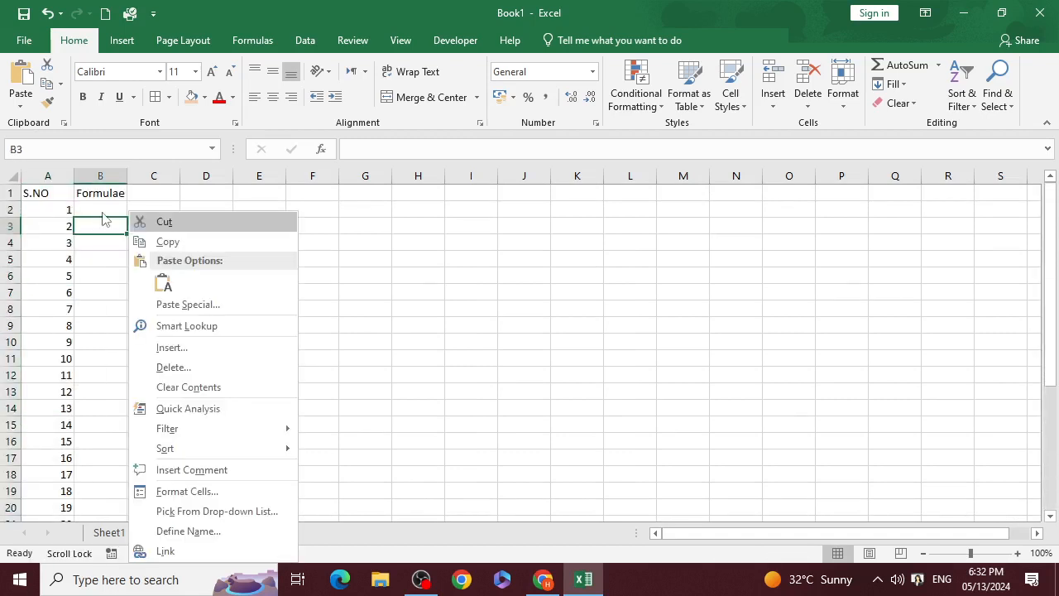
pyautogui.press('Escape')
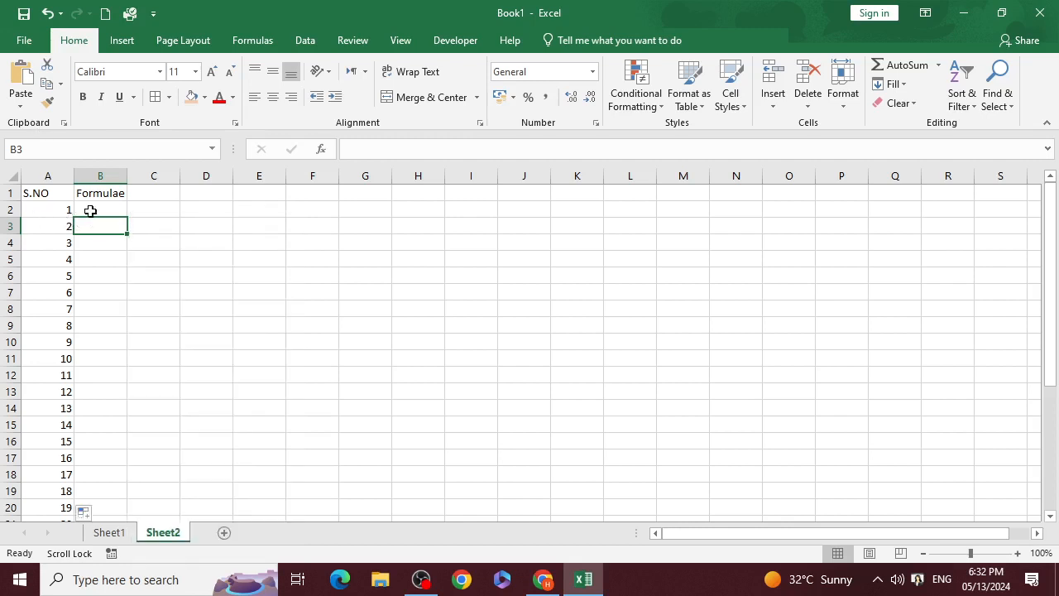
# Enter BASIC MATHEMATICAL OPREATOR in B2 and widen column B to fit the text
pyautogui.click(91, 211)
pyautogui.write('BA')
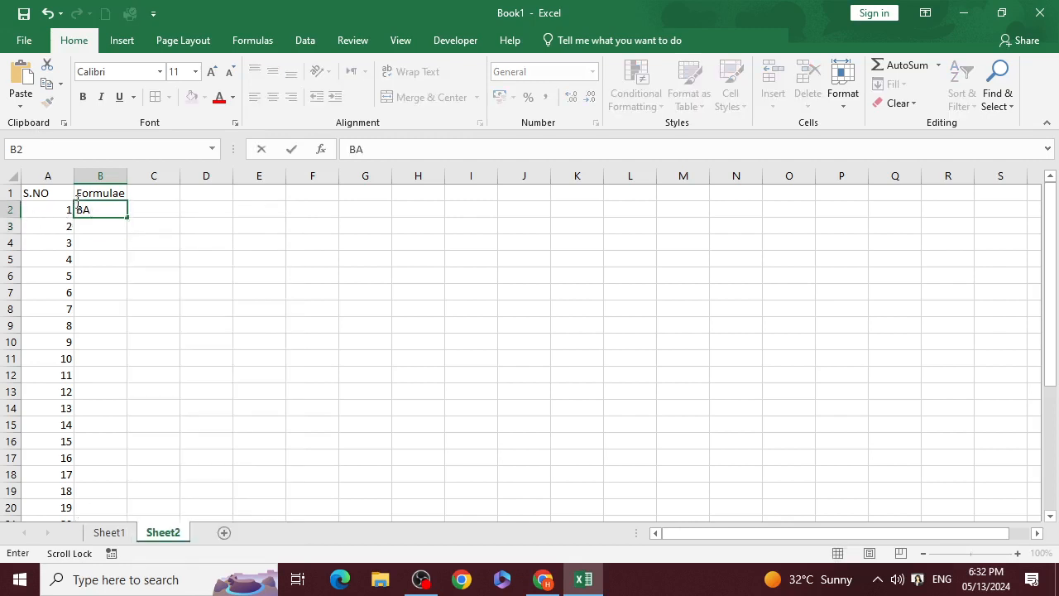
pyautogui.press('BackSpace')
pyautogui.write('ASIC MATHEM')
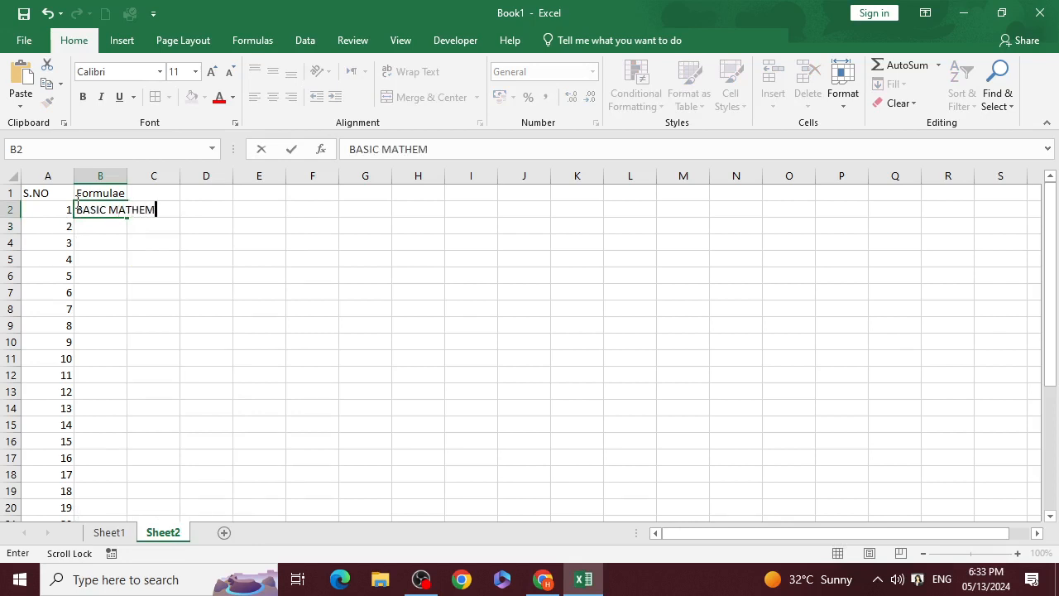
pyautogui.write('ATICAL OPREATOR')
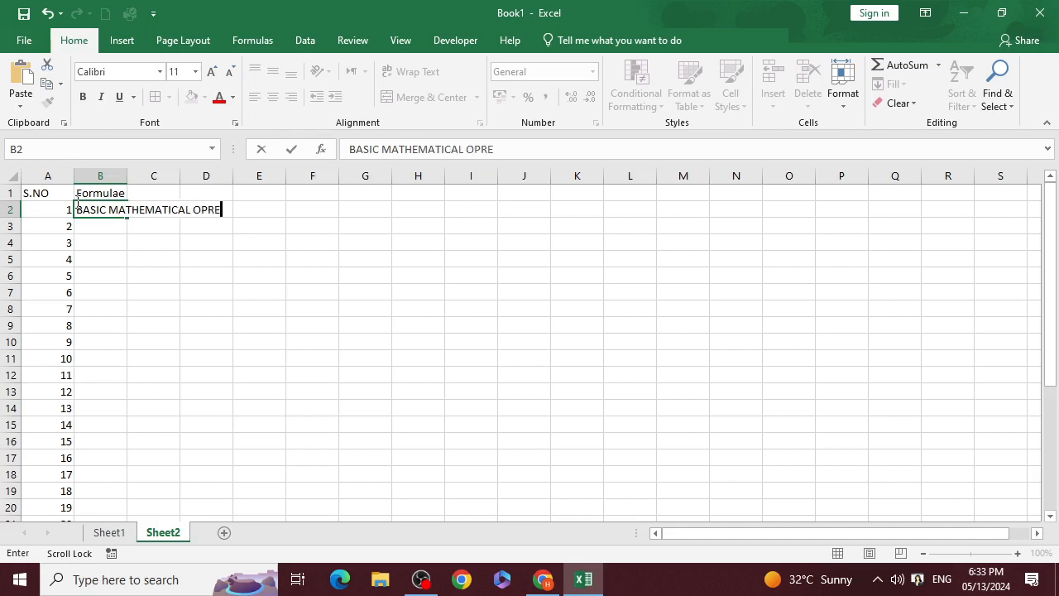
pyautogui.press('Return')
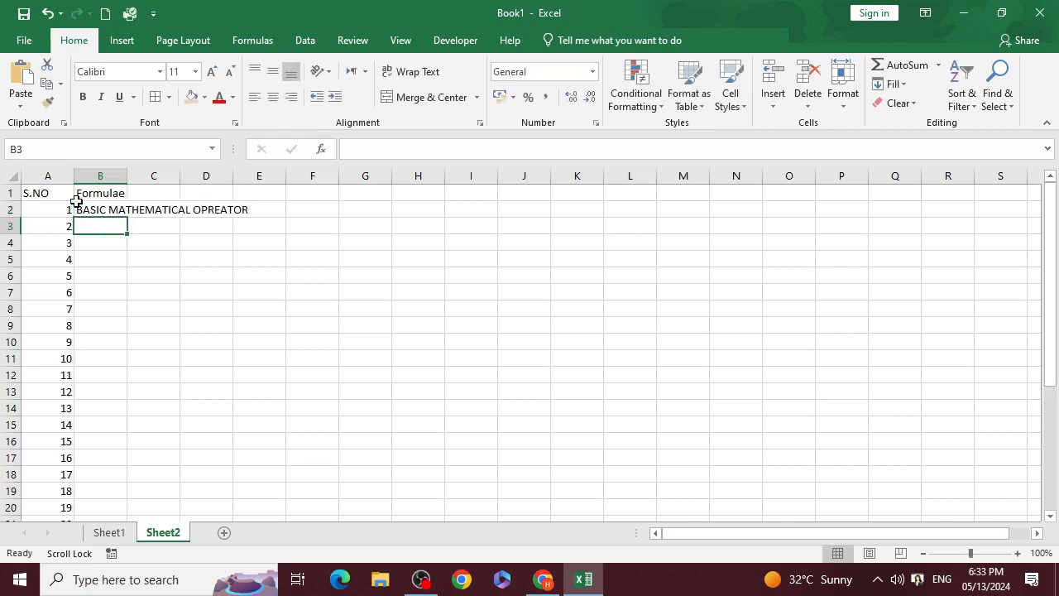
pyautogui.moveTo(127, 175); pyautogui.dragTo(254, 170)
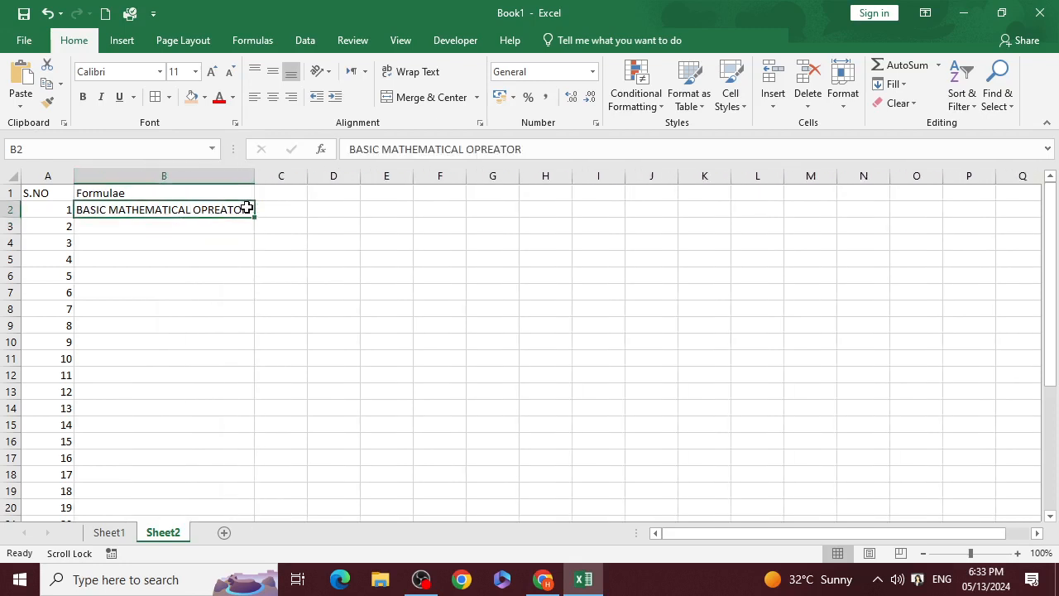
# Append (DIRECT/CELL METHOD) to the end of the text in B2
pyautogui.doubleClick(247, 209)
pyautogui.write('(')
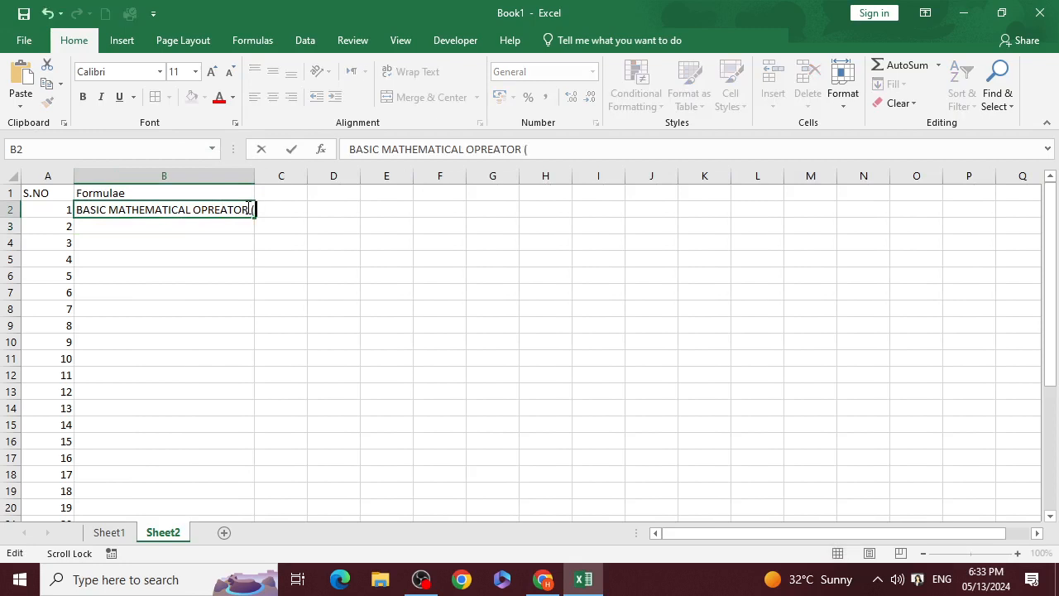
pyautogui.write('di')
pyautogui.press('BackSpace')
pyautogui.press('BackSpace')
pyautogui.write('DIRECT/CELL ')
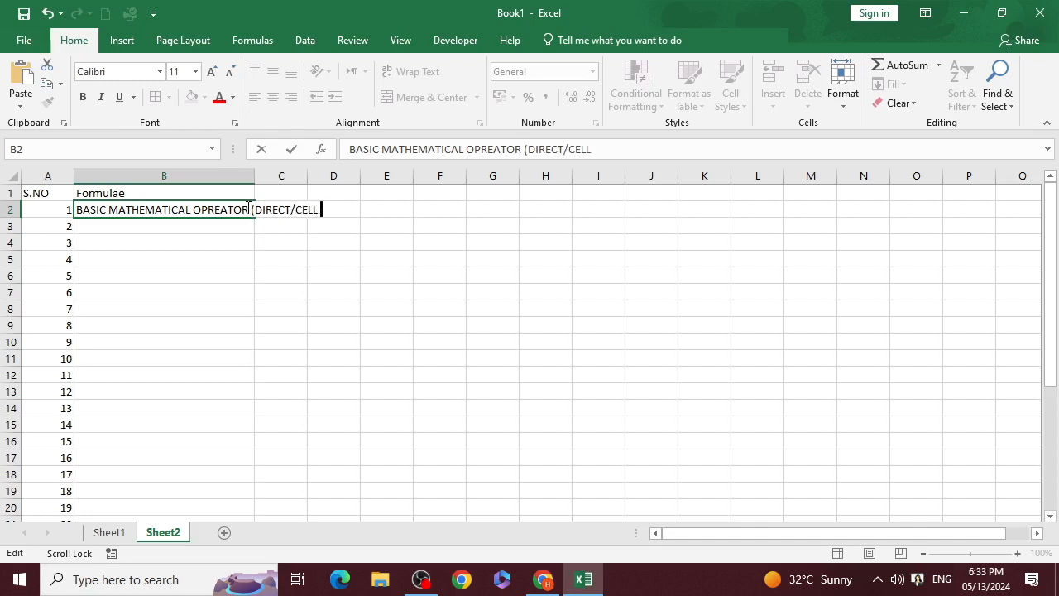
pyautogui.write('METHOD)')
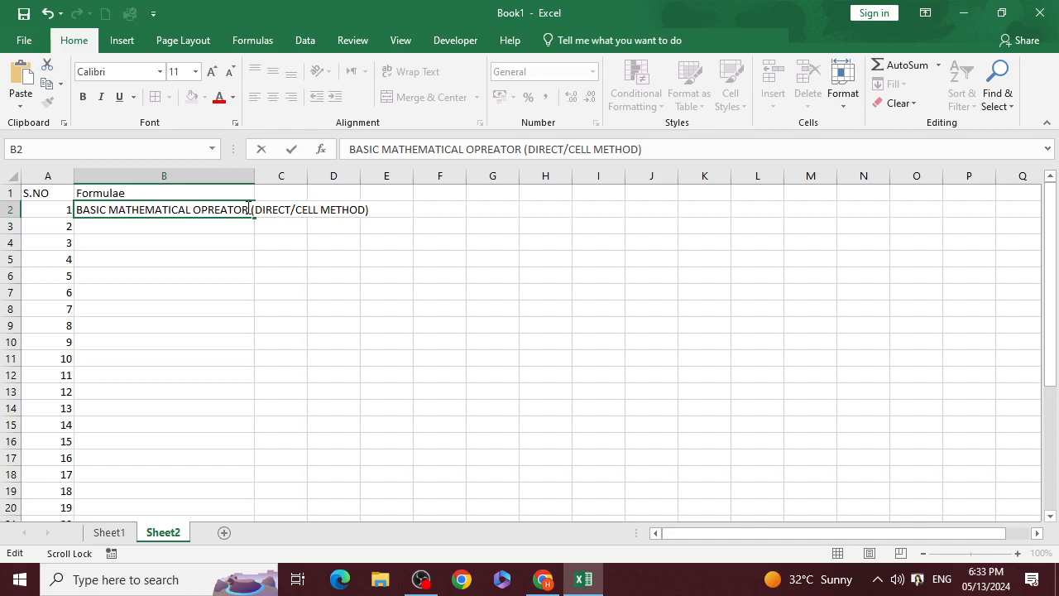
pyautogui.click(168, 229)
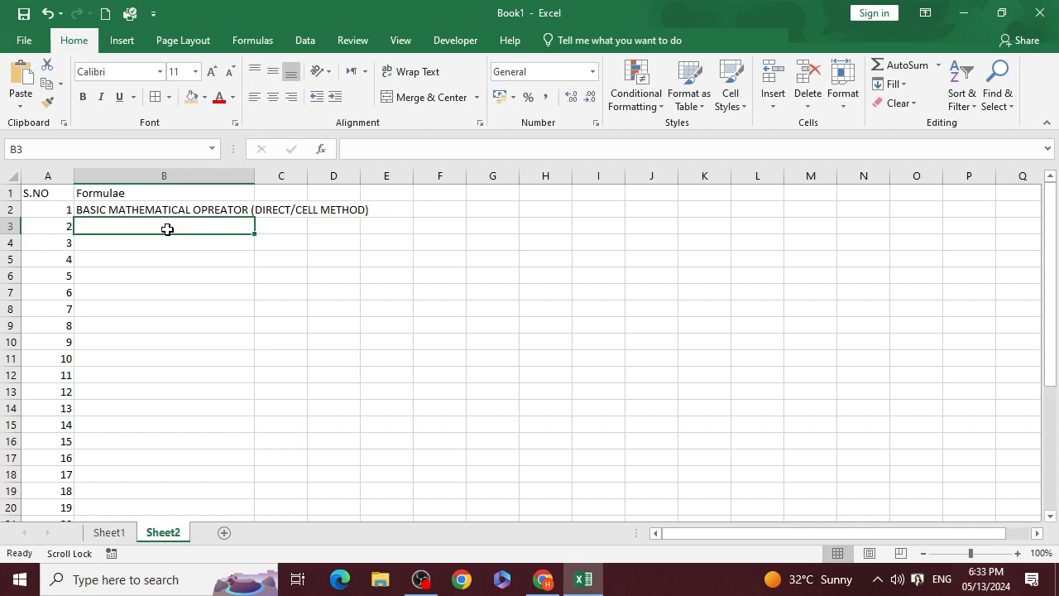
pyautogui.write('=sum')
pyautogui.press('BackSpace')
pyautogui.press('BackSpace')
pyautogui.press('BackSpace')
pyautogui.press('BackSpace')
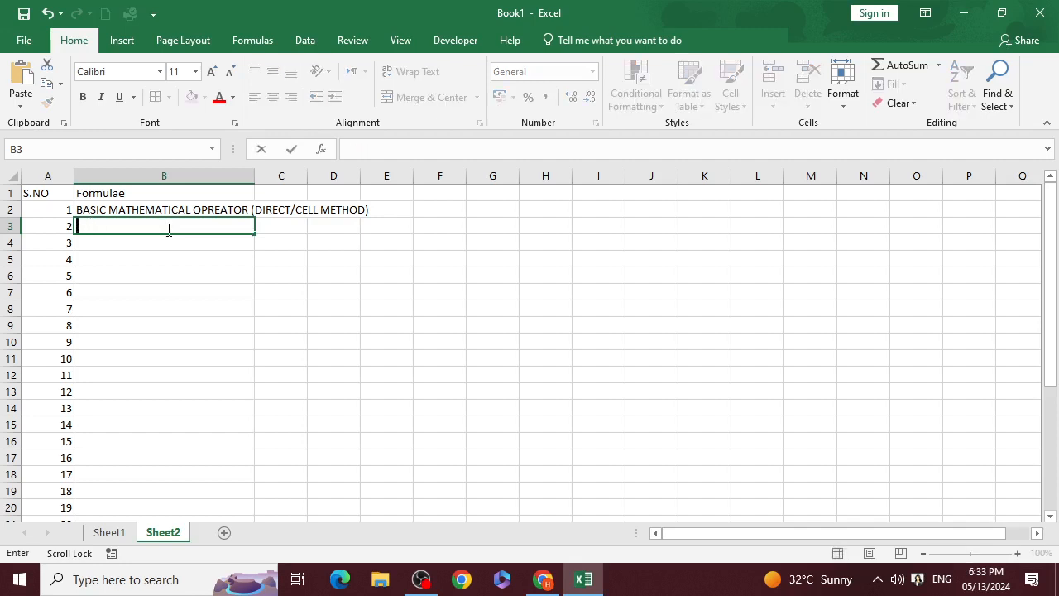
# List the formula names SUM, AVERAGE, NOW, TODAY and TIME in cells B3 to B7
pyautogui.write('SUM')
pyautogui.press('Return')
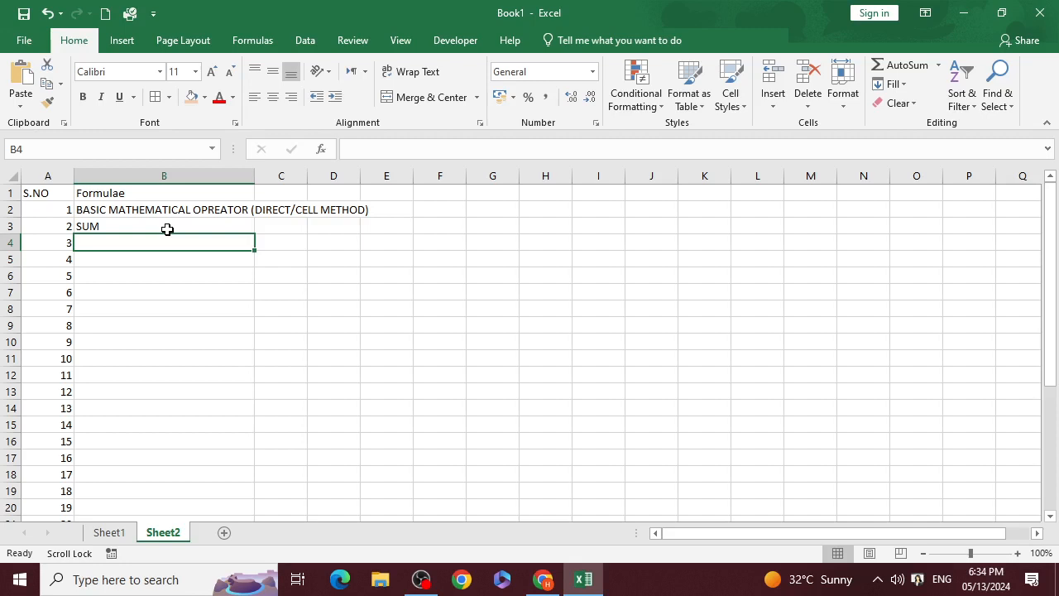
pyautogui.write('AVERAGE')
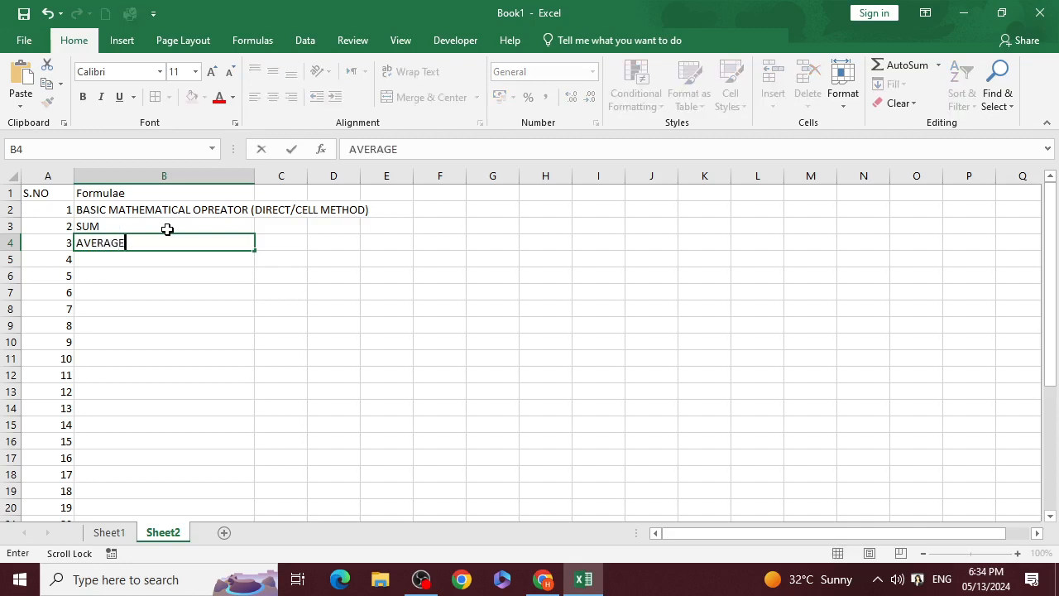
pyautogui.press('Return')
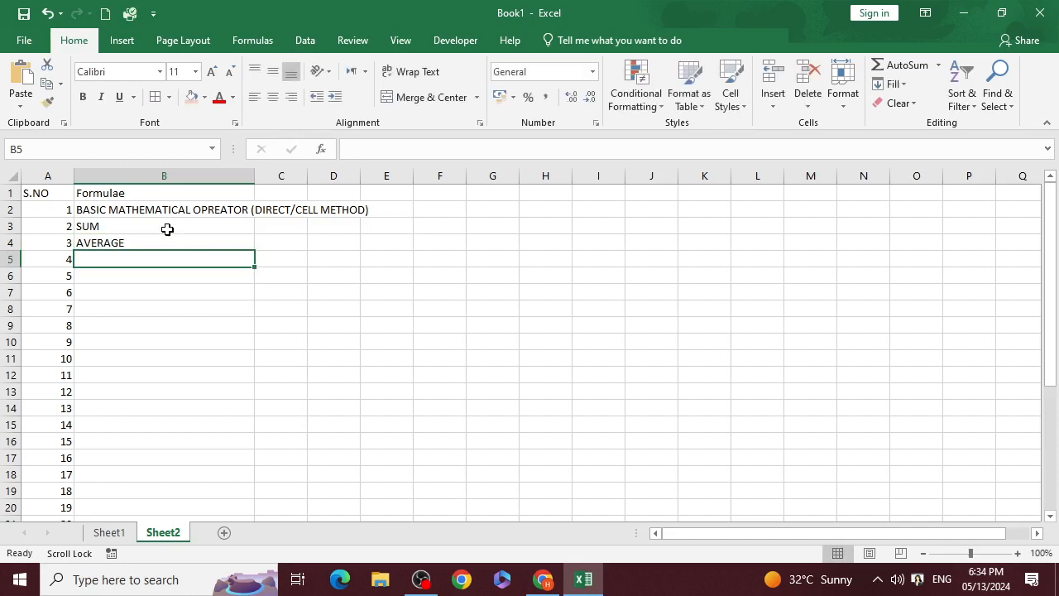
pyautogui.write('NOW')
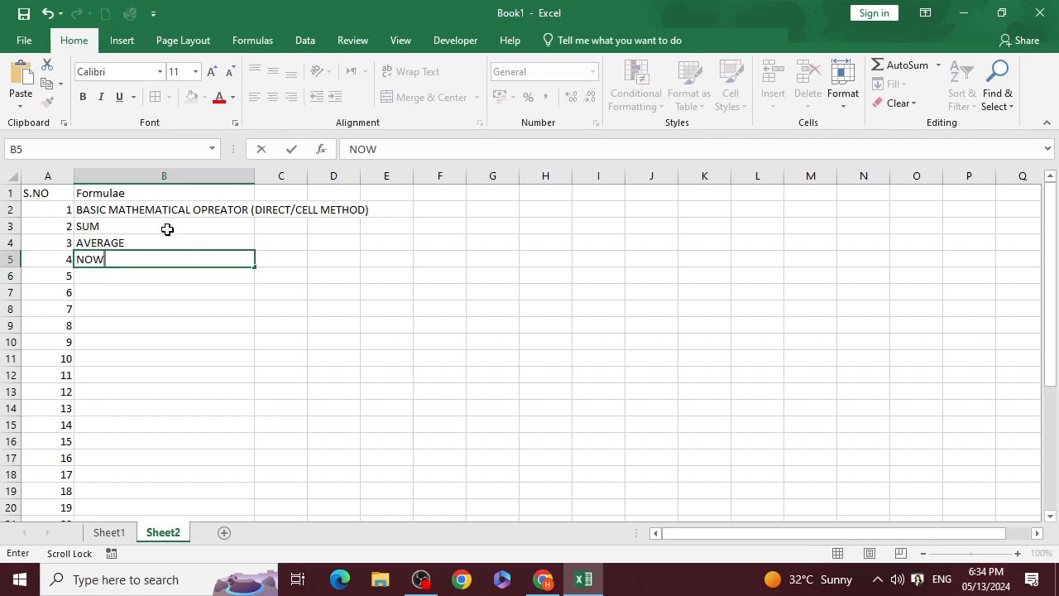
pyautogui.press('Return')
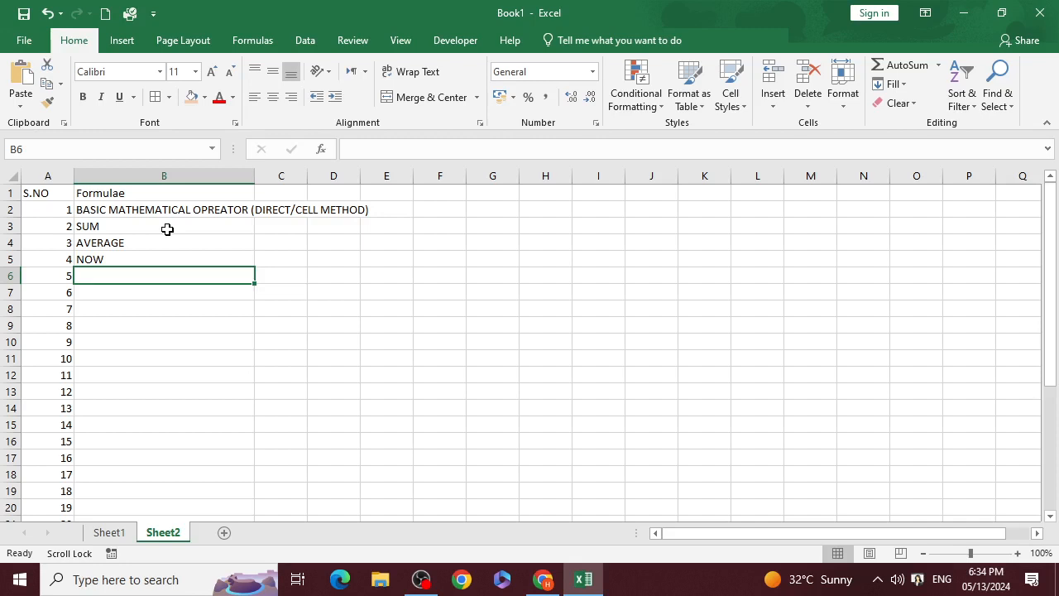
pyautogui.write('TODAY')
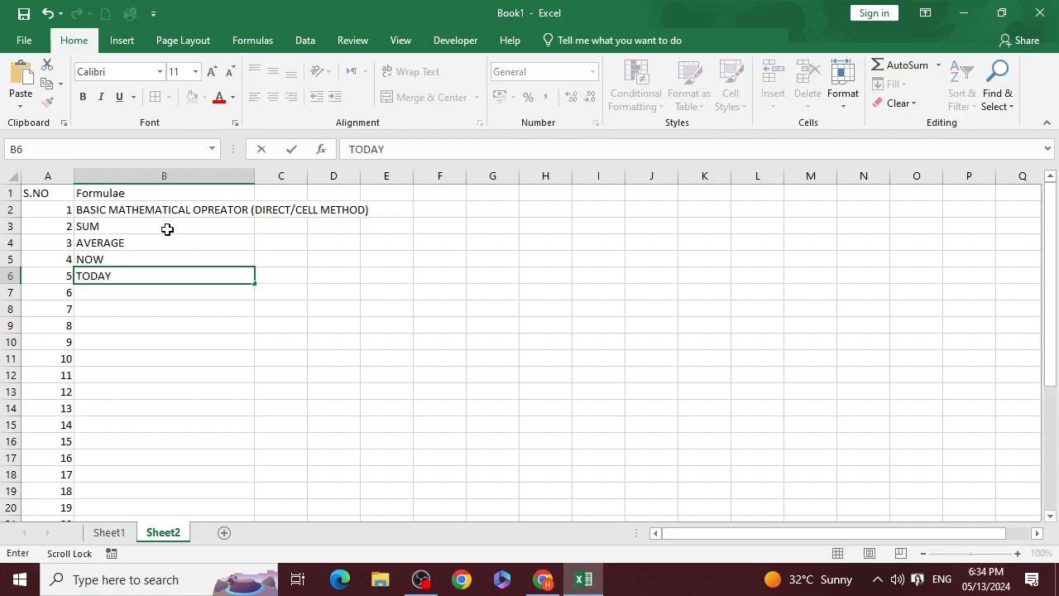
pyautogui.press('Return')
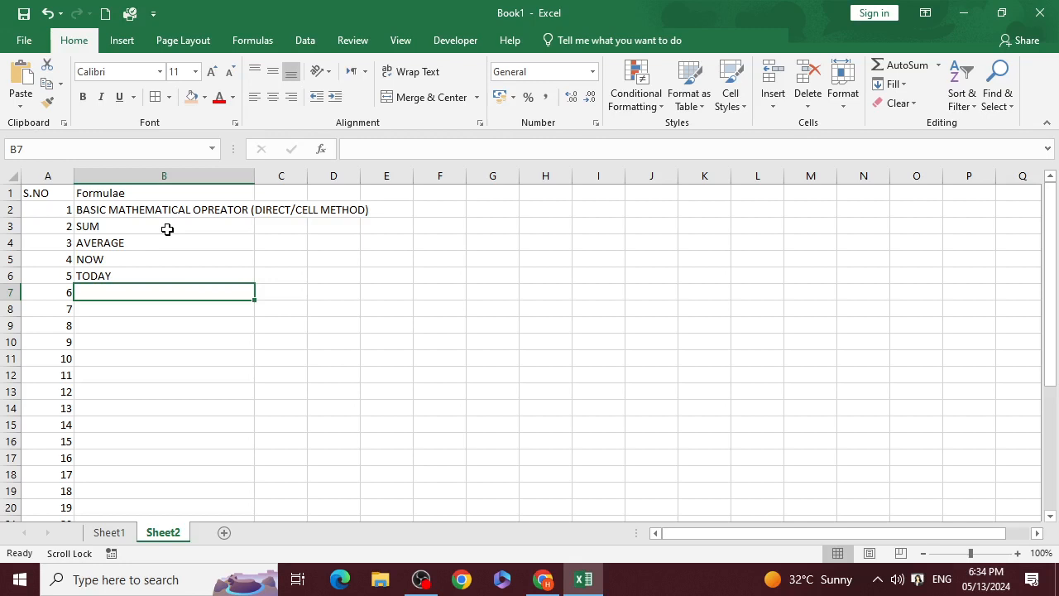
pyautogui.write('TIME')
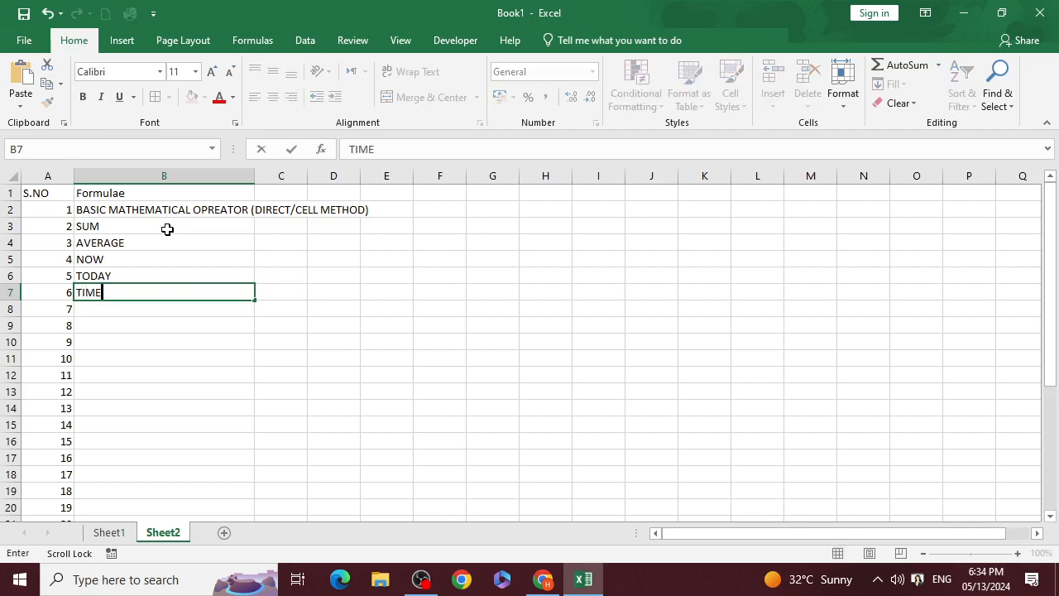
pyautogui.press('Return')
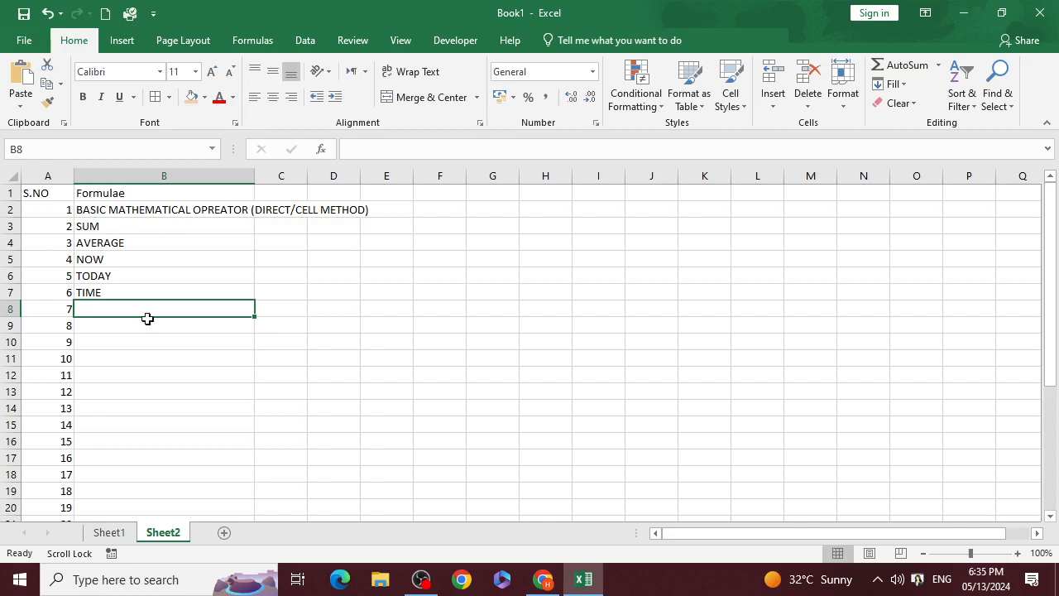
# Enter the example formula =TIME(15,12,20) in C7 beside the TIME entry and reopen it to review its arguments
pyautogui.click(274, 287)
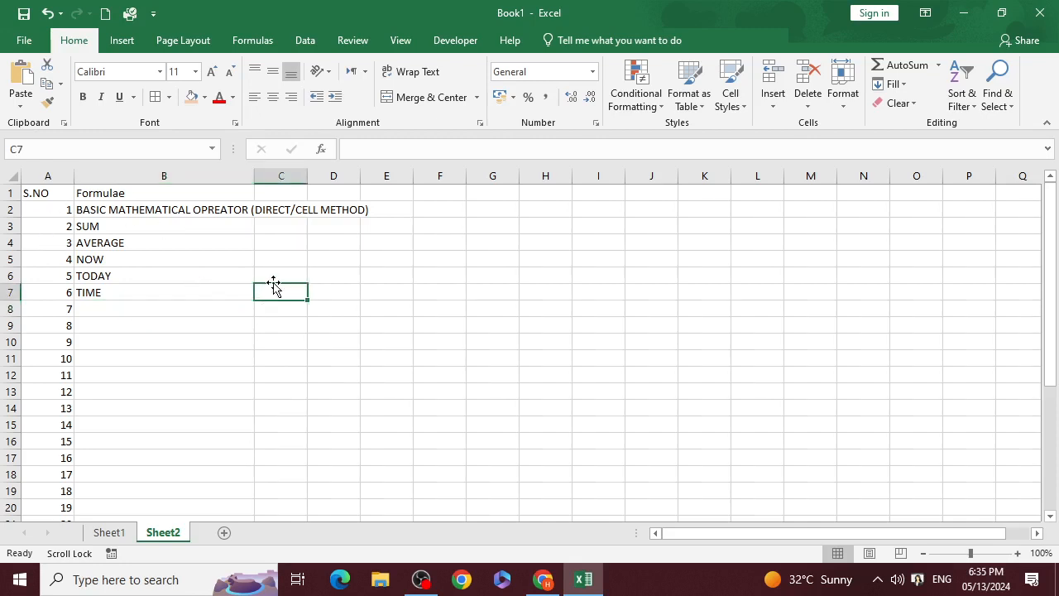
pyautogui.write('=')
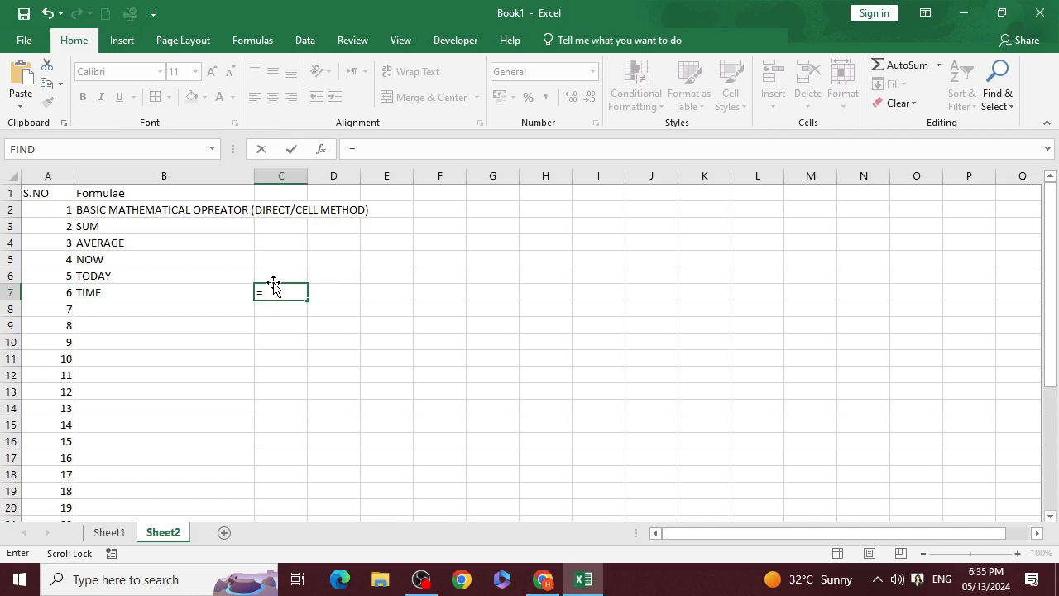
pyautogui.write('TIME(')
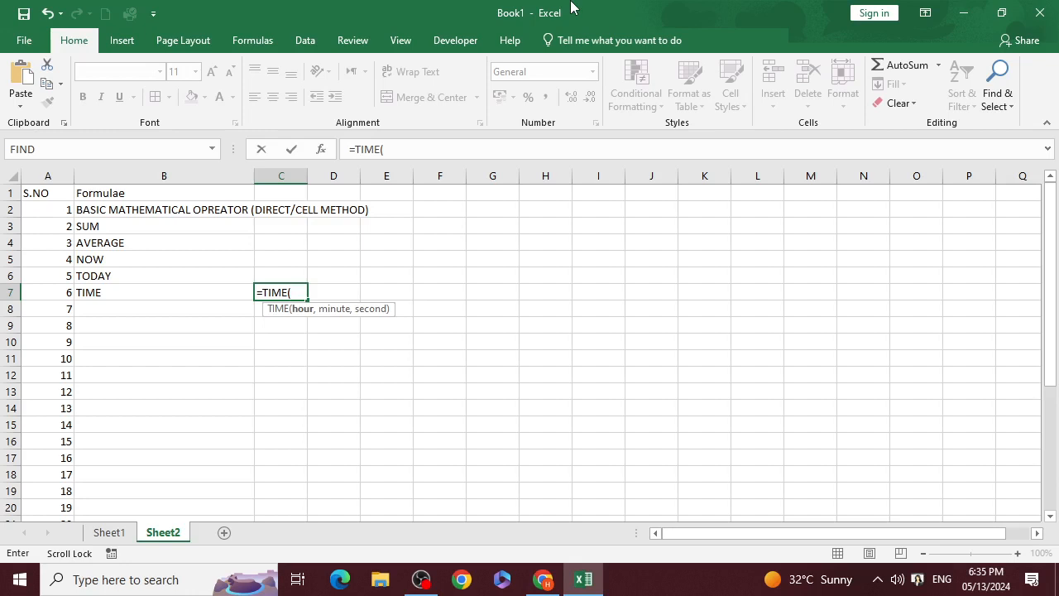
pyautogui.write('15,')
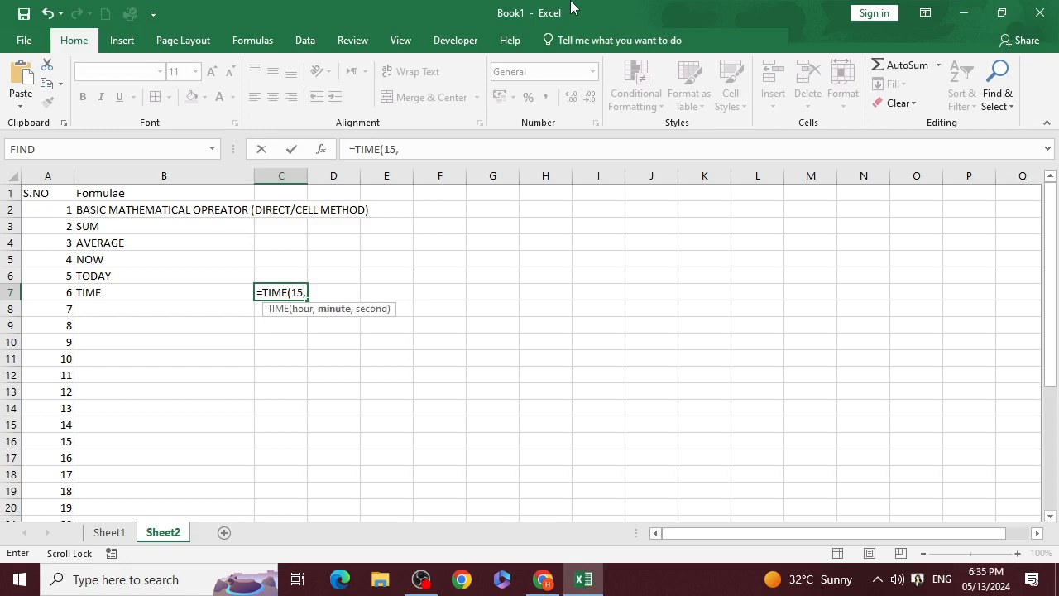
pyautogui.write('12,')
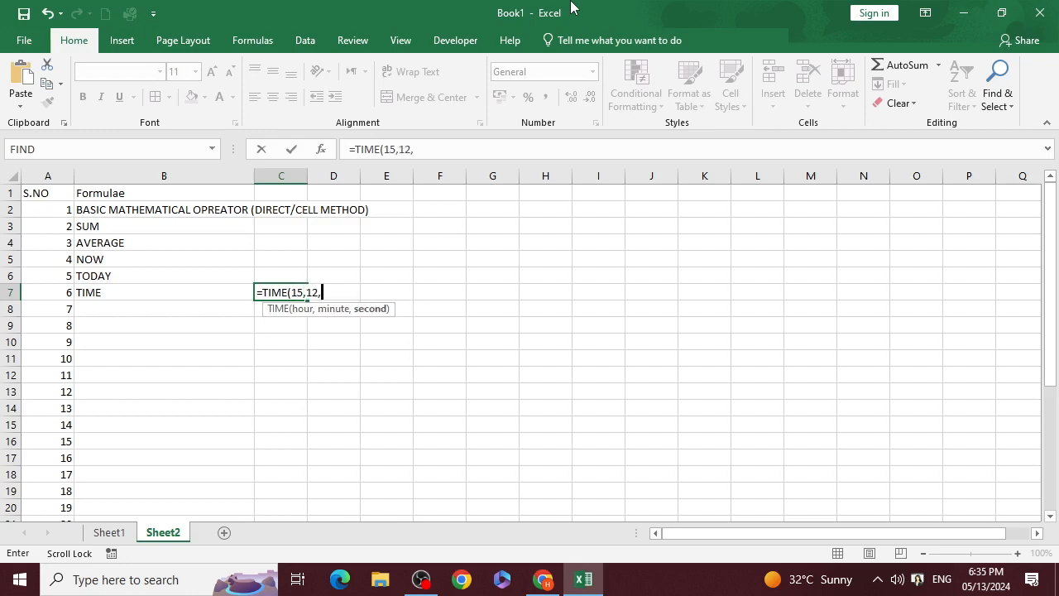
pyautogui.write('30')
pyautogui.write(')')
pyautogui.press('Return')
pyautogui.write('\\')
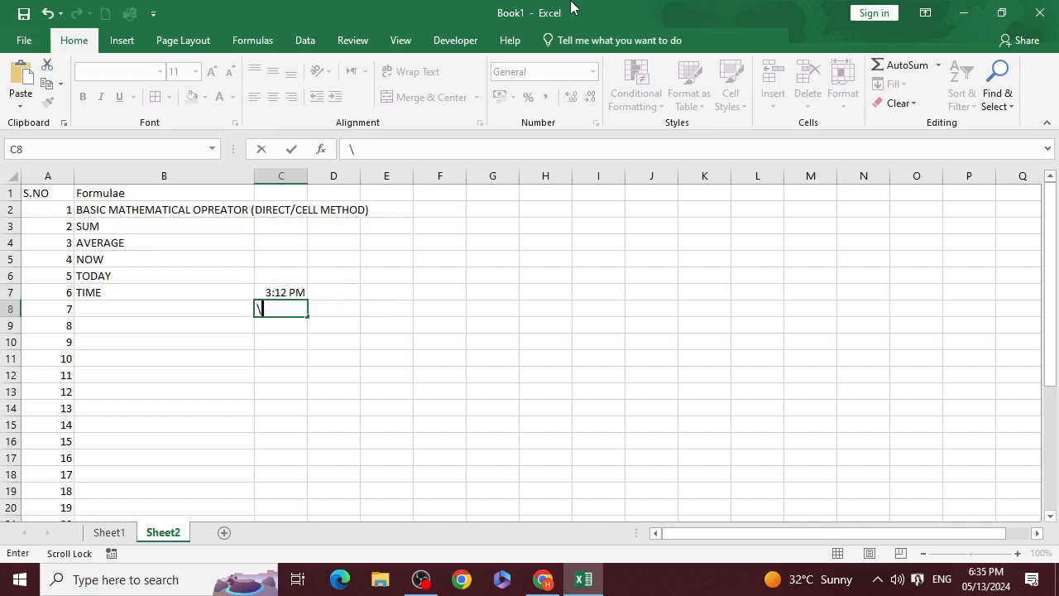
pyautogui.press('BackSpace')
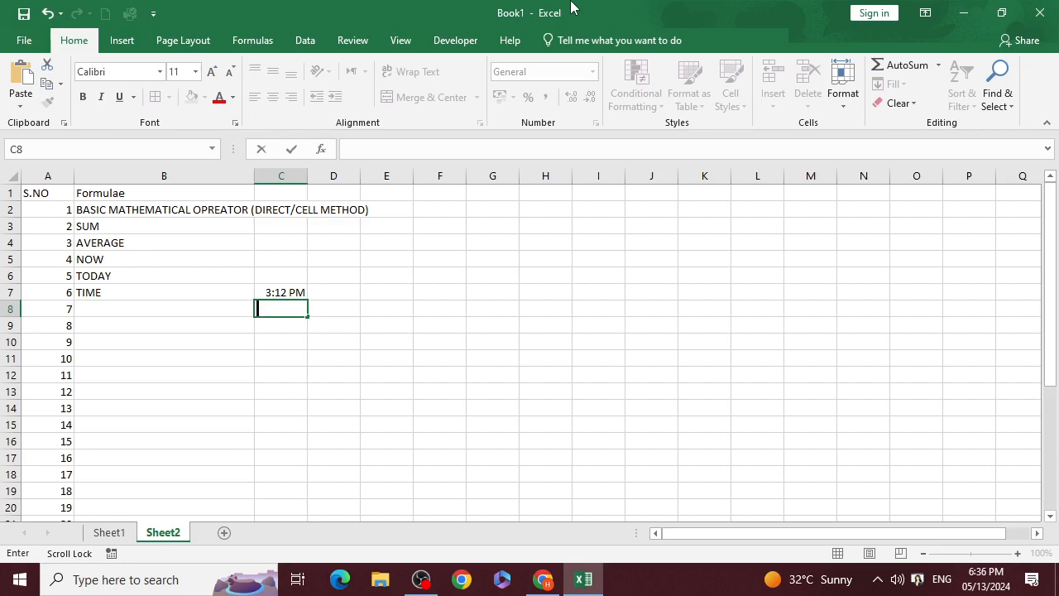
pyautogui.click(418, 362)
pyautogui.doubleClick(282, 293)
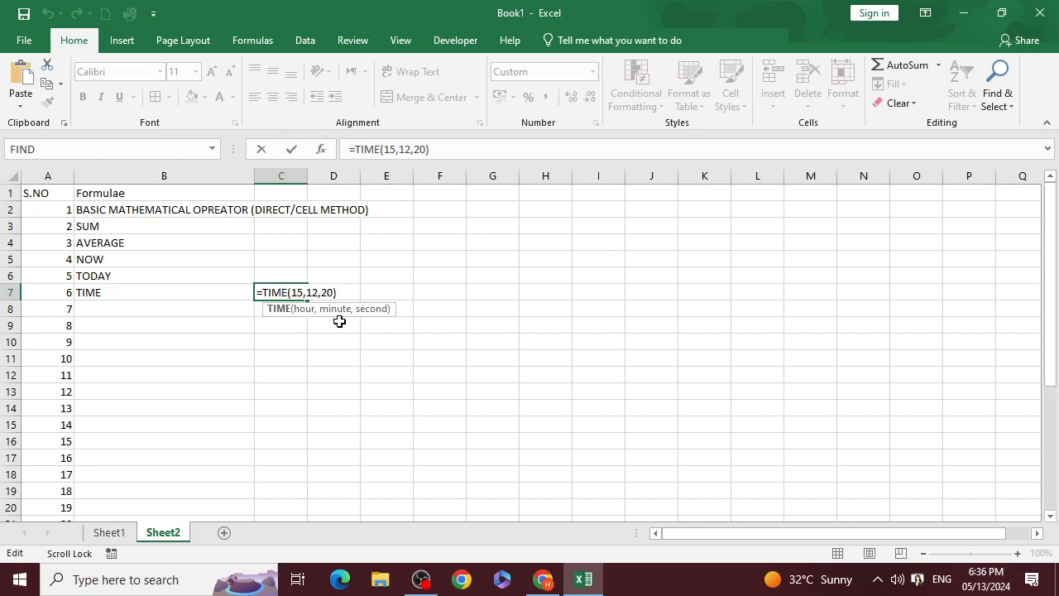
pyautogui.press('Return')
# Add the text-case formula names UPPER, LOWER and PROPER to the list in B8 to B10
pyautogui.click(130, 307)
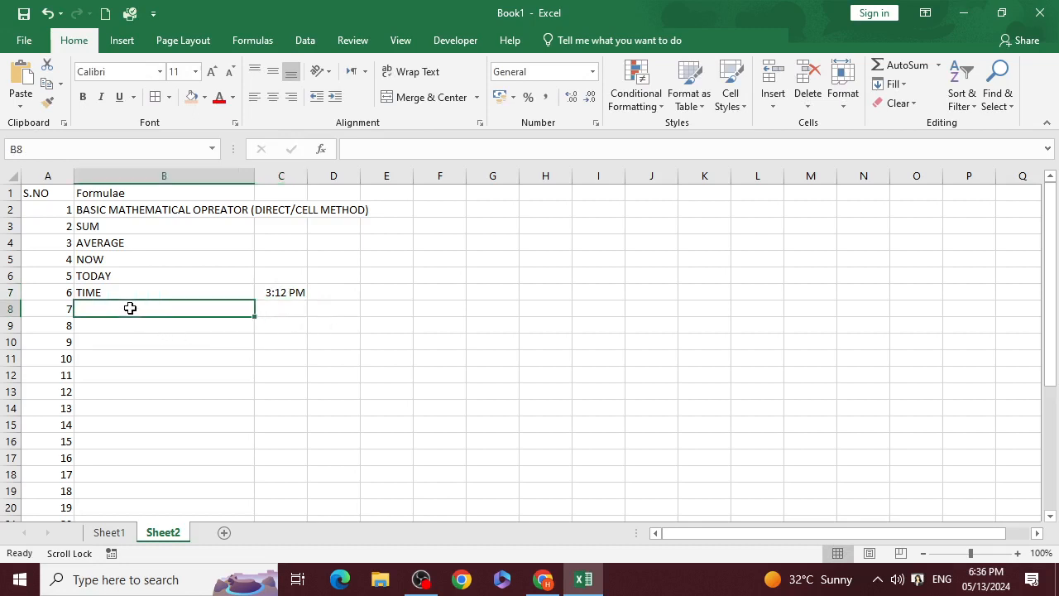
pyautogui.write('U')
pyautogui.press('BackSpace')
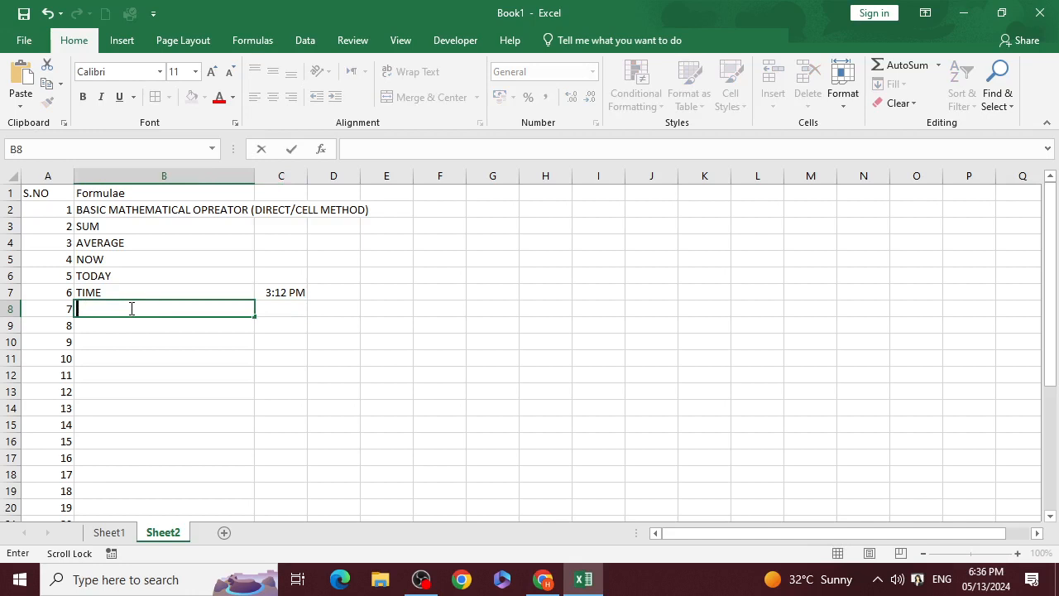
pyautogui.write('UPPER')
pyautogui.press('Return')
pyautogui.write('LOWER')
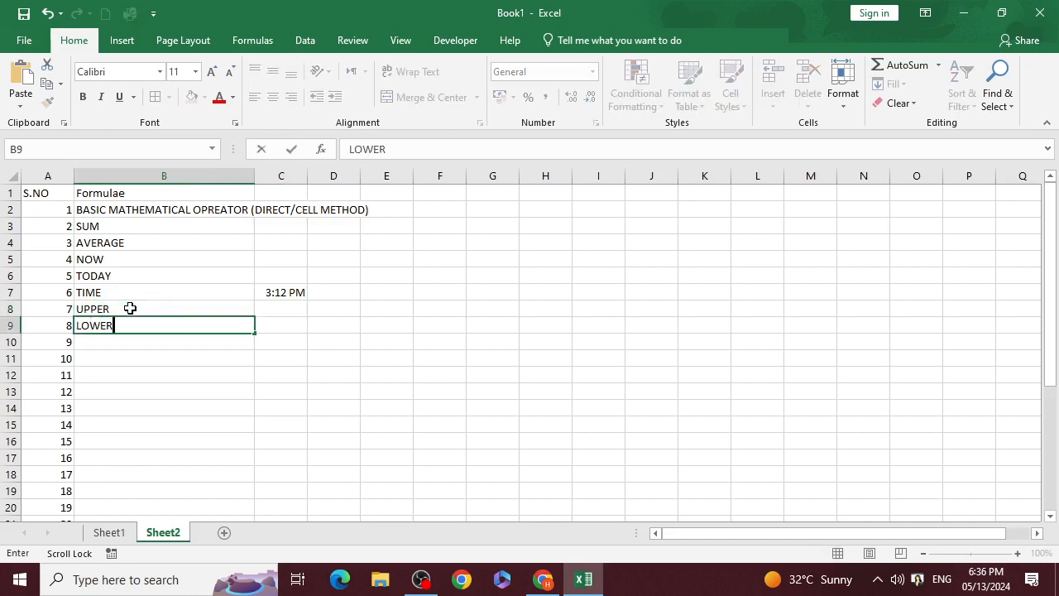
pyautogui.press('Return')
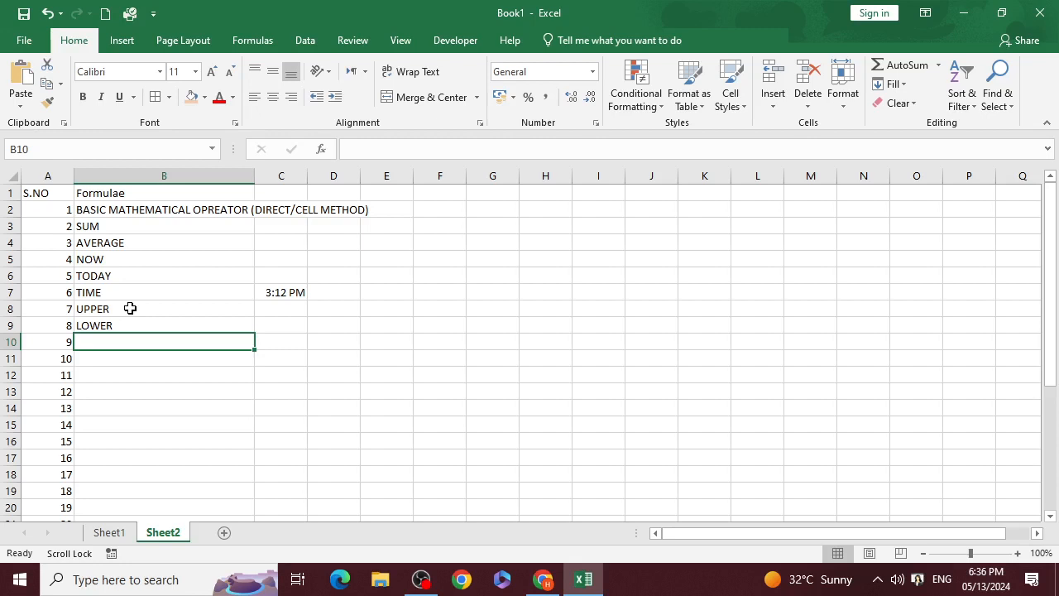
pyautogui.write('P')
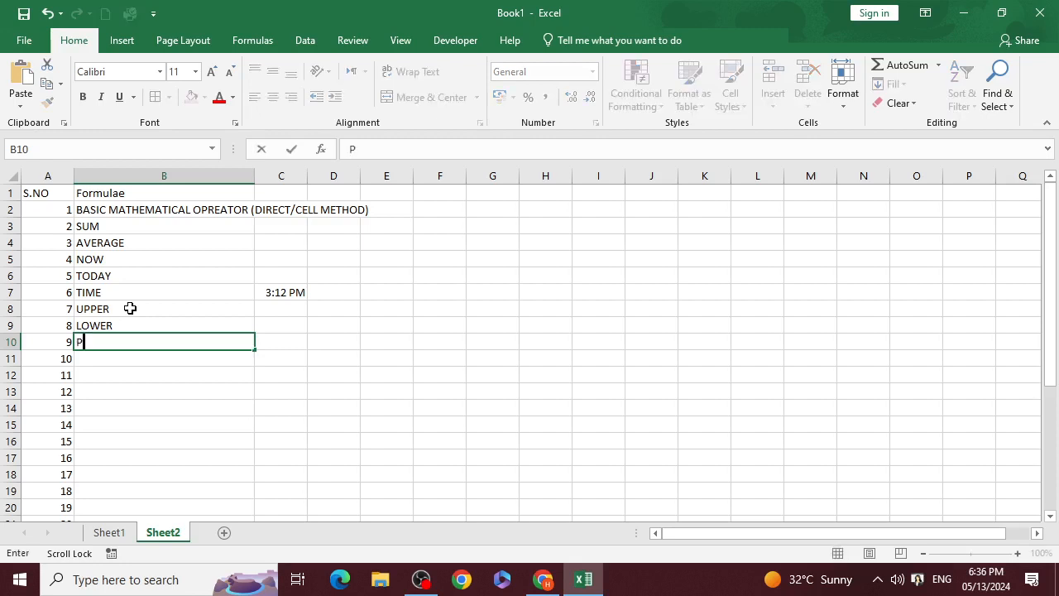
pyautogui.write('ROPER')
pyautogui.press('Return')
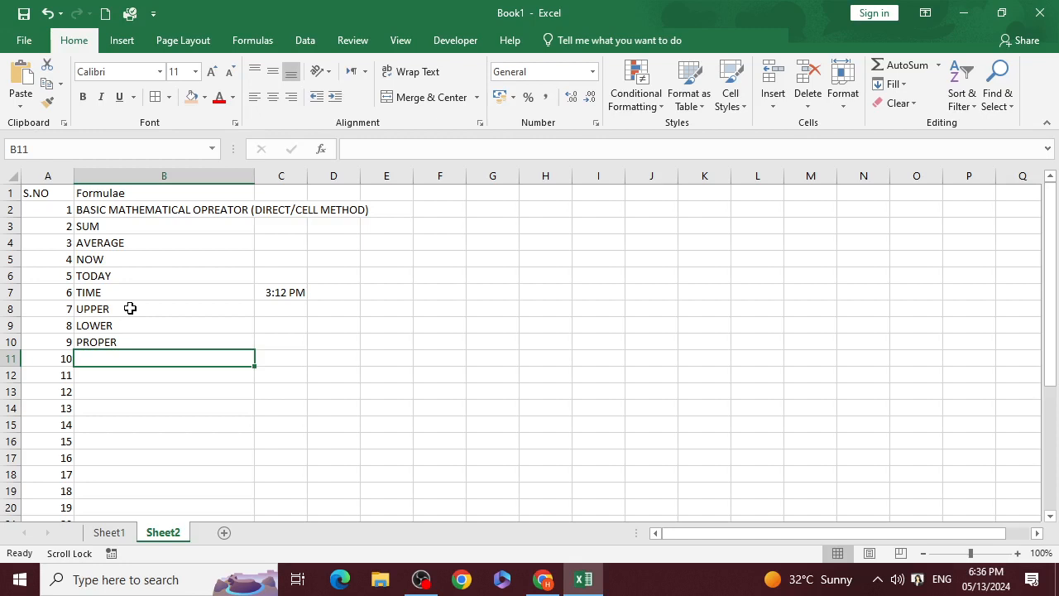
# Add MAX and MIN to the formula list in B11 and B12
pyautogui.write('MAX')
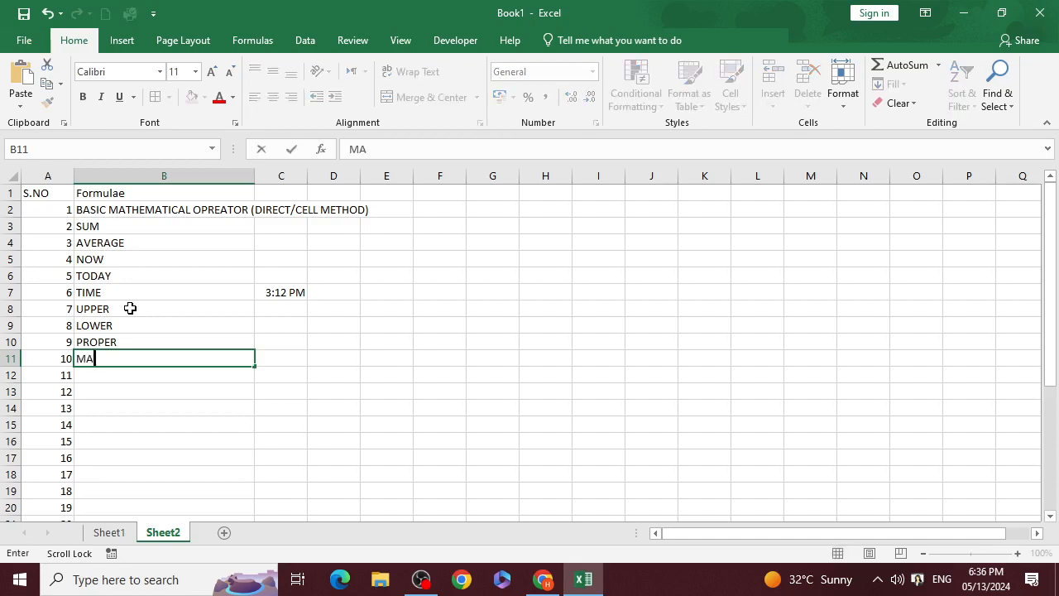
pyautogui.press('Return')
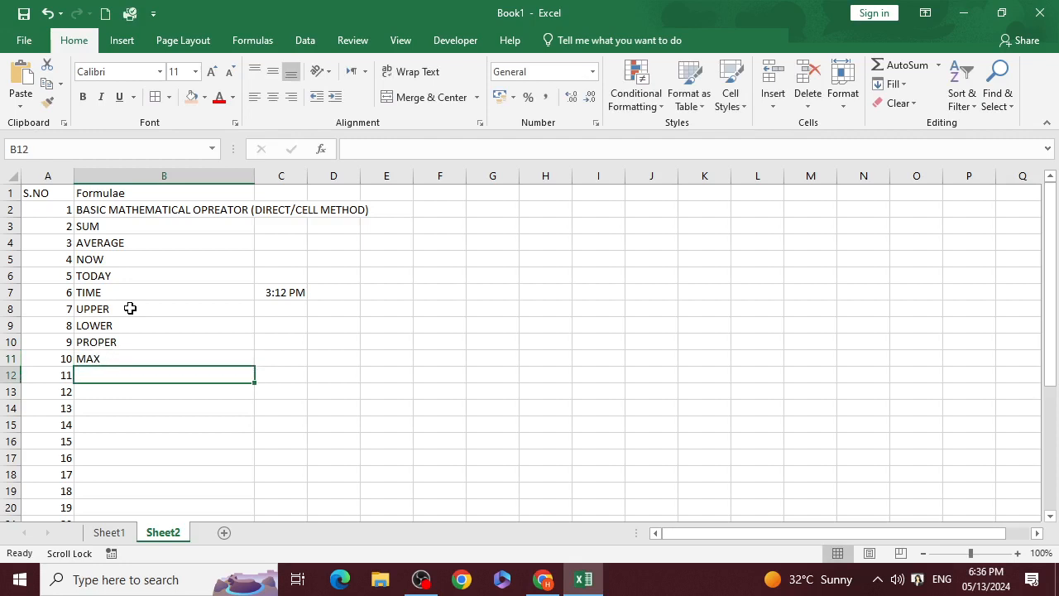
pyautogui.write('MIN')
pyautogui.press('Return')
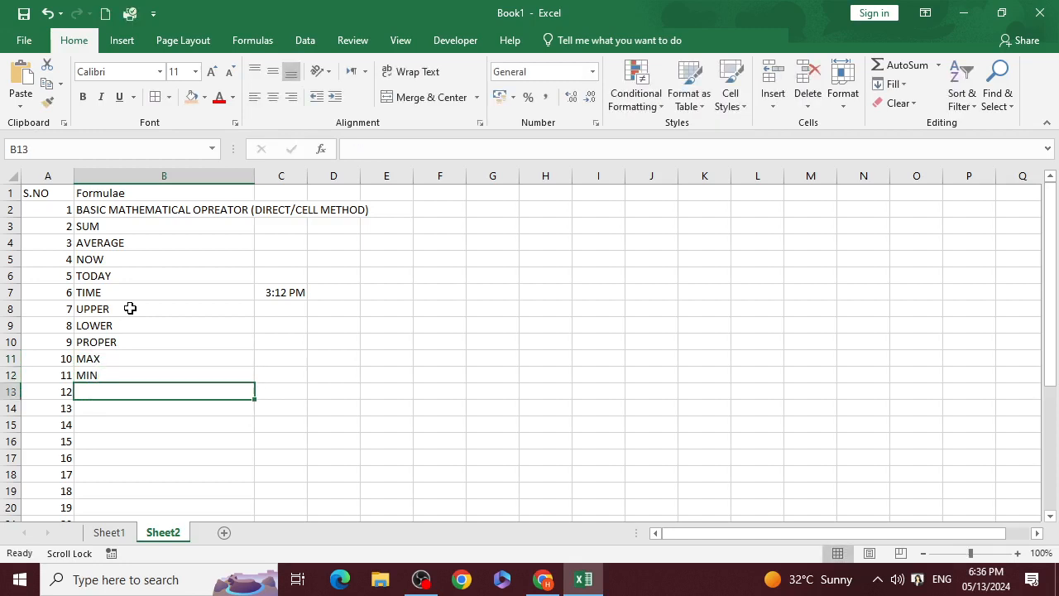
# Add the counting formula names COUNT, COUNTA and COUNTBLANK to the list in B13 to B15
pyautogui.write('COUNT')
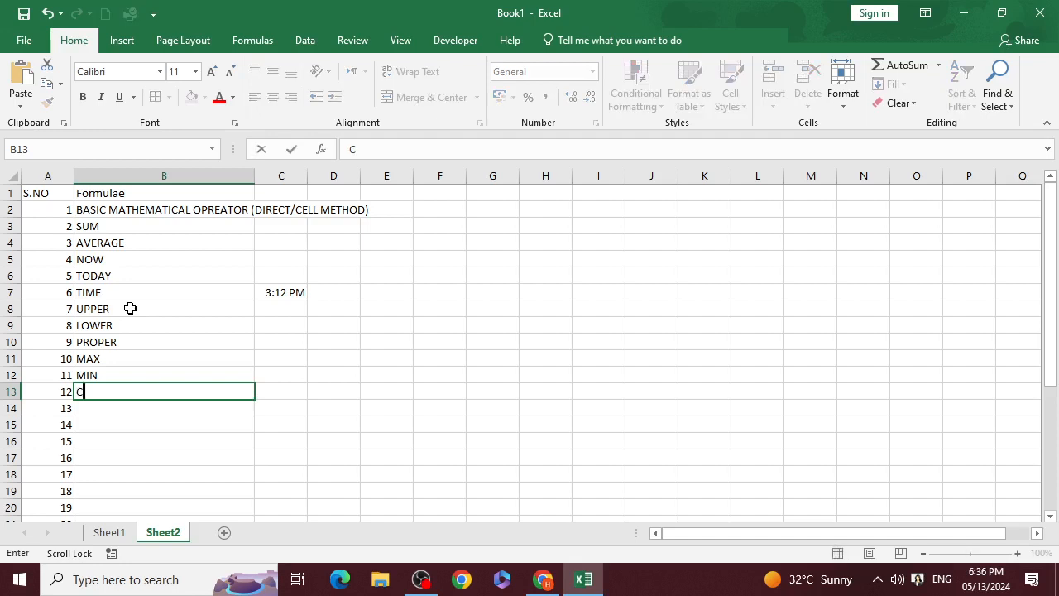
pyautogui.press('Return')
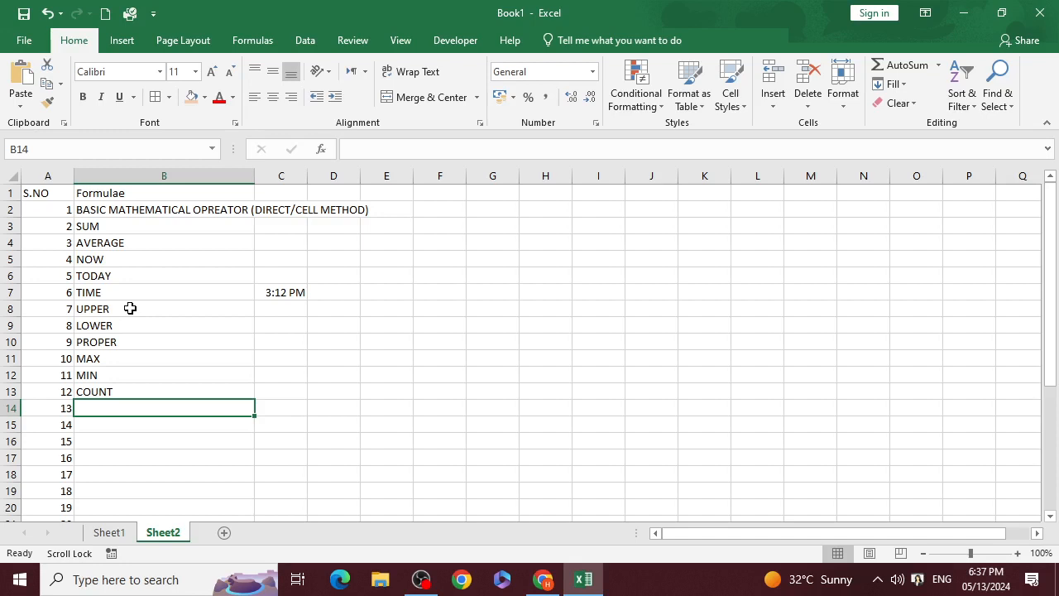
pyautogui.write('COUNT')
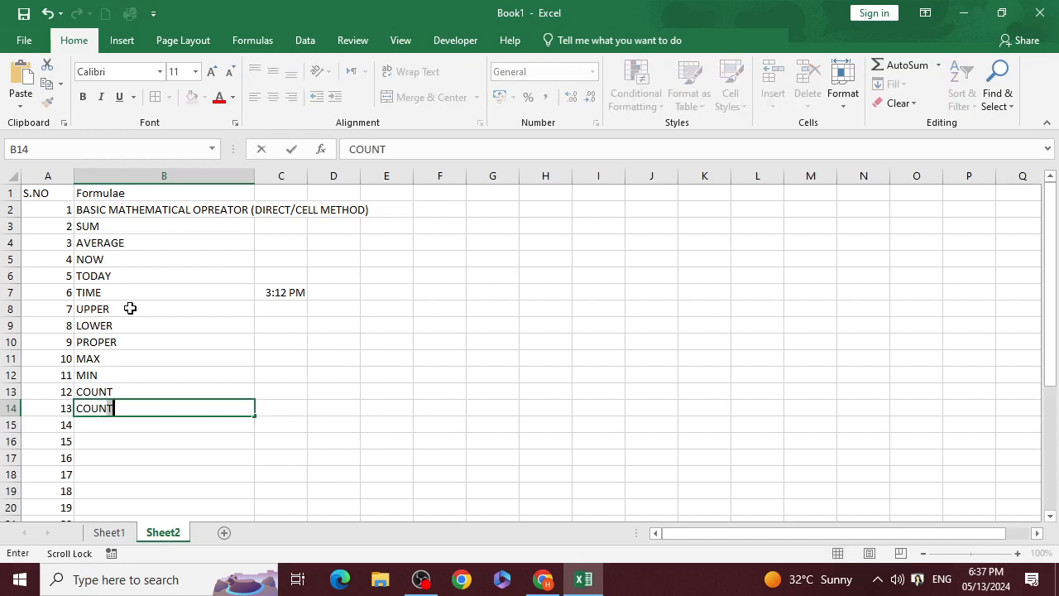
pyautogui.write('A')
pyautogui.press('Return')
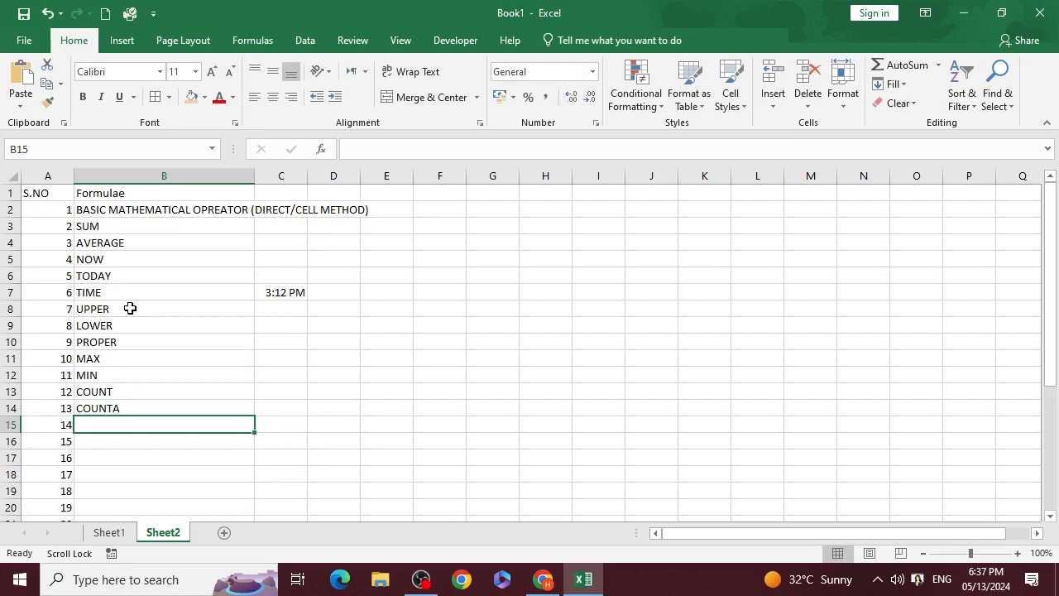
pyautogui.write('COU')
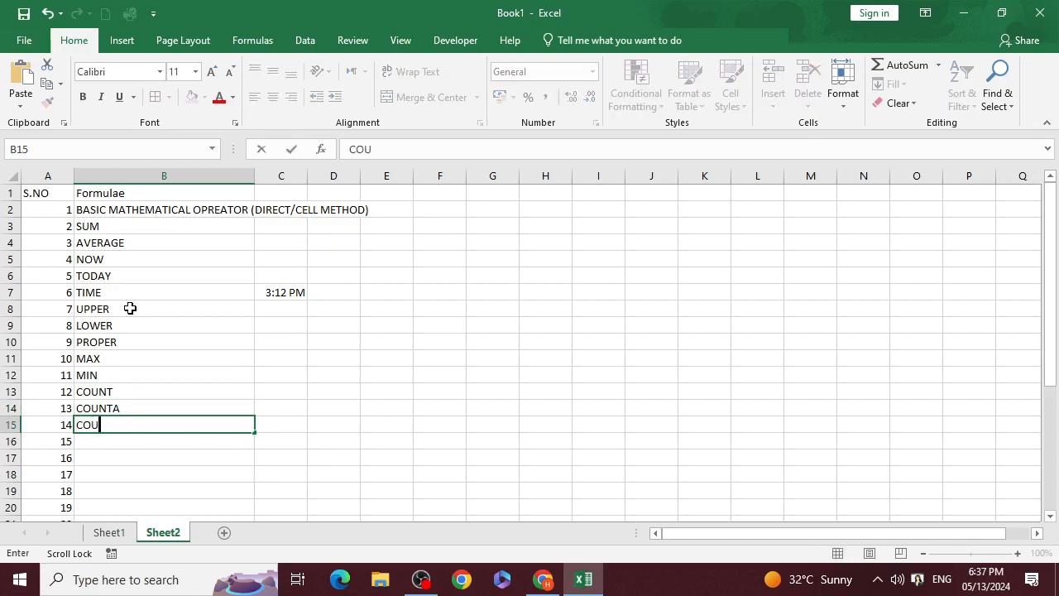
pyautogui.write('NTBLANK')
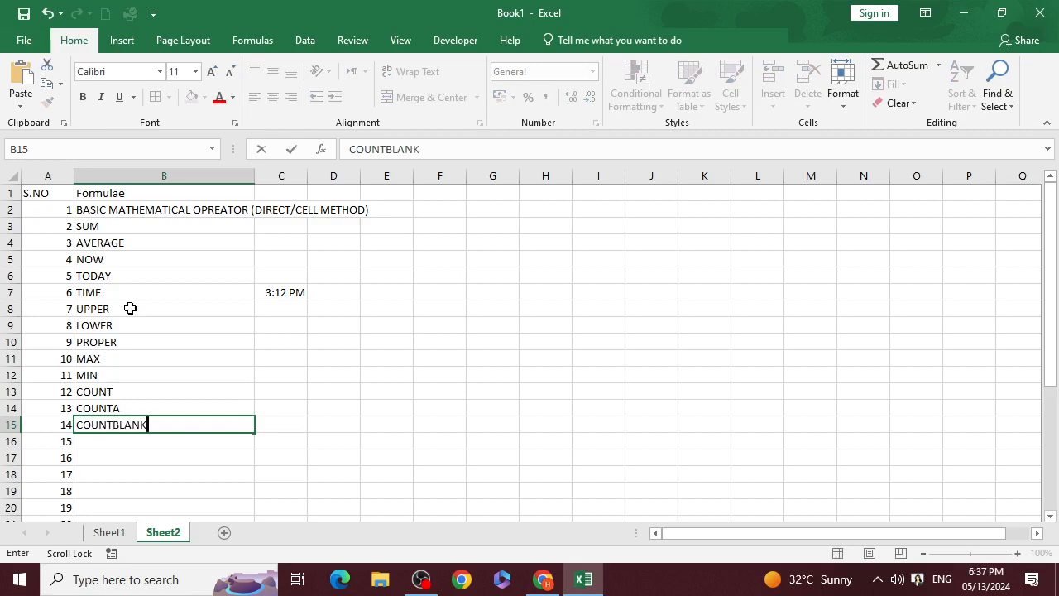
pyautogui.press('Return')
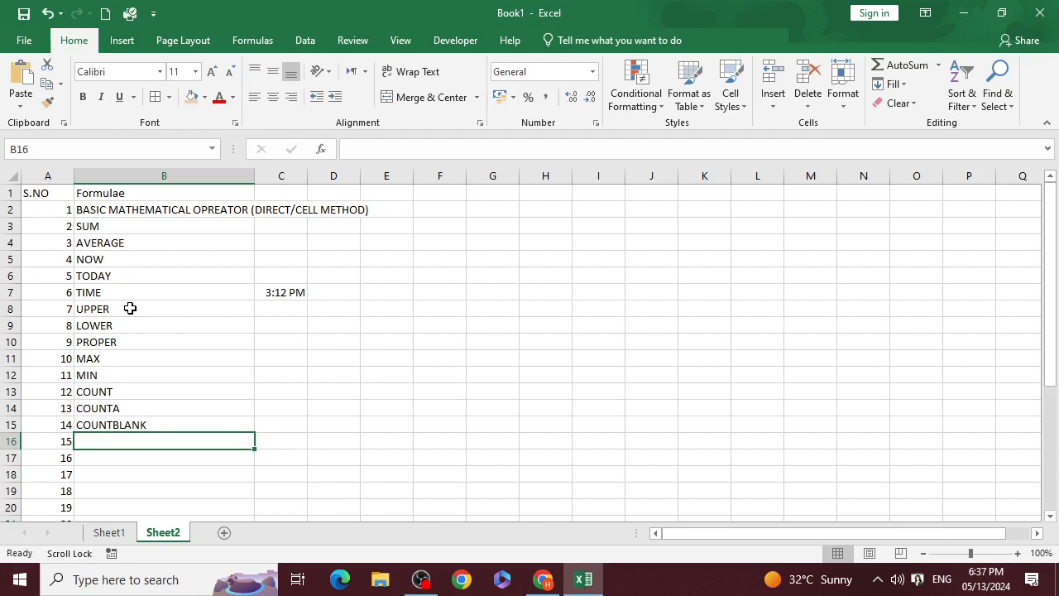
# Continue the formula list with CONCATENATE in B16 and TRIM in B17
pyautogui.write('CO')
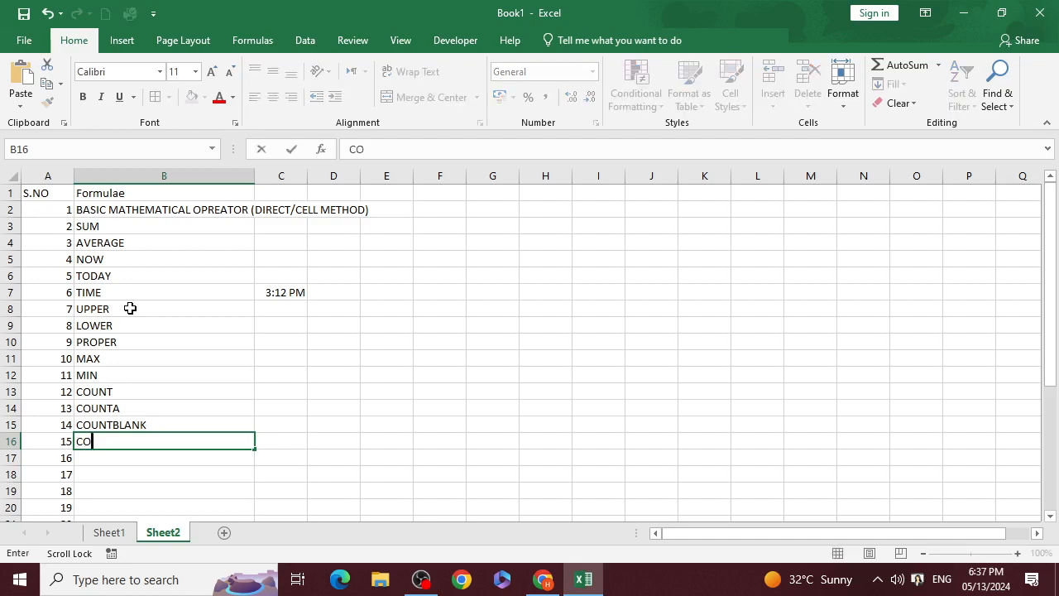
pyautogui.write('NCATENATE')
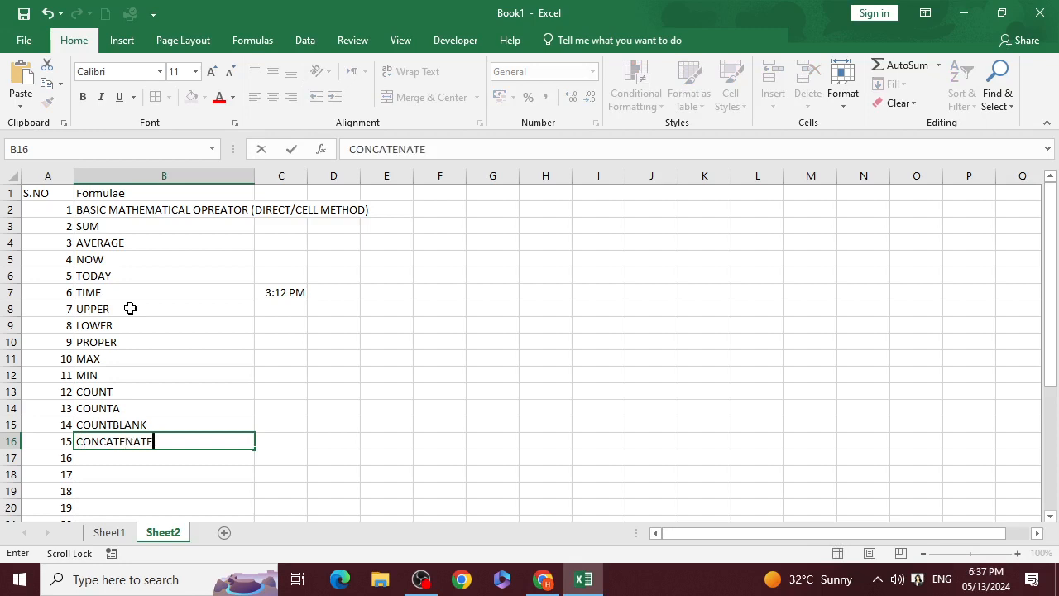
pyautogui.press('Return')
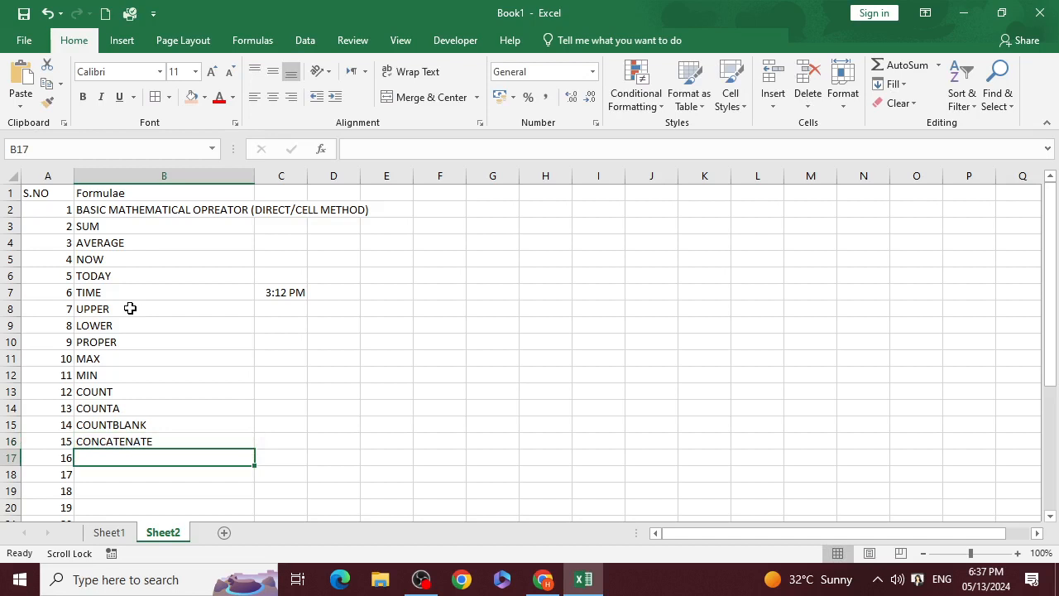
pyautogui.write('TRIM')
pyautogui.press('Return')
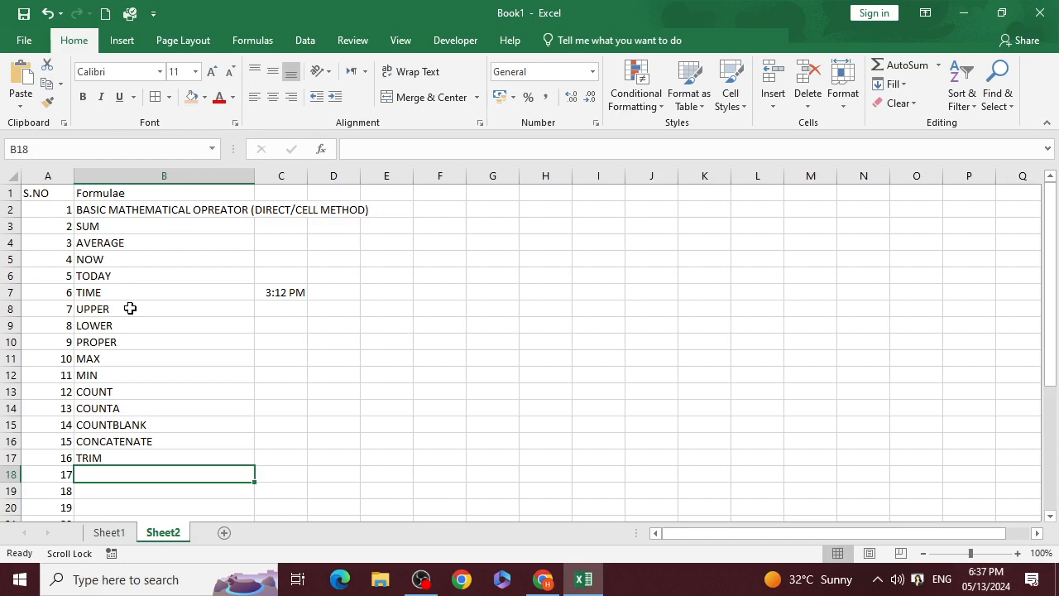
# Enter the sample text THIS IS THE AGE OF SCIENCE in C17, with extra spaces between several of the words
pyautogui.click(274, 456)
pyautogui.write('T')
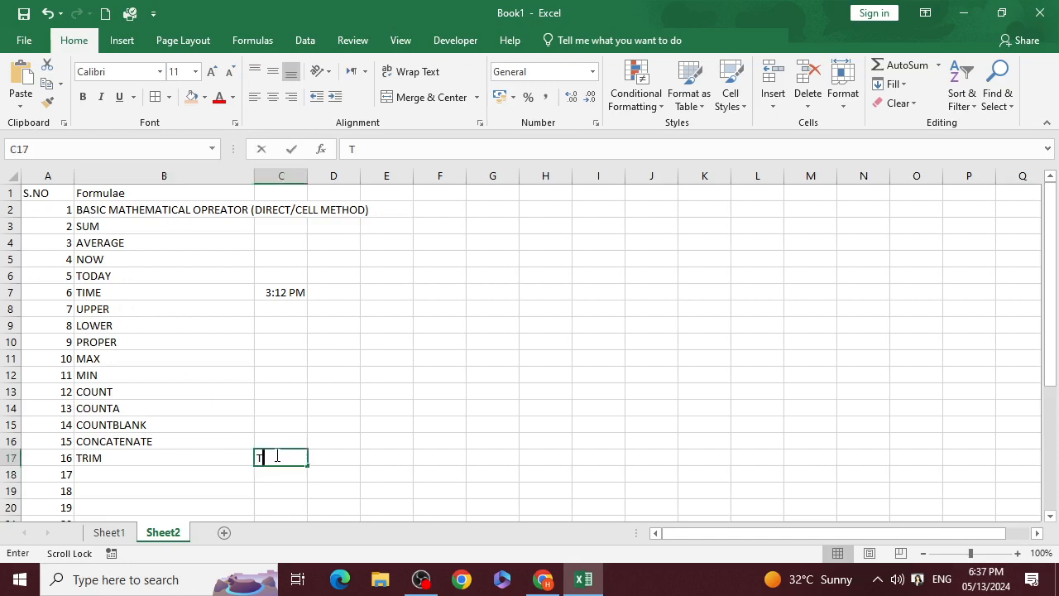
pyautogui.write('HIS         IS')
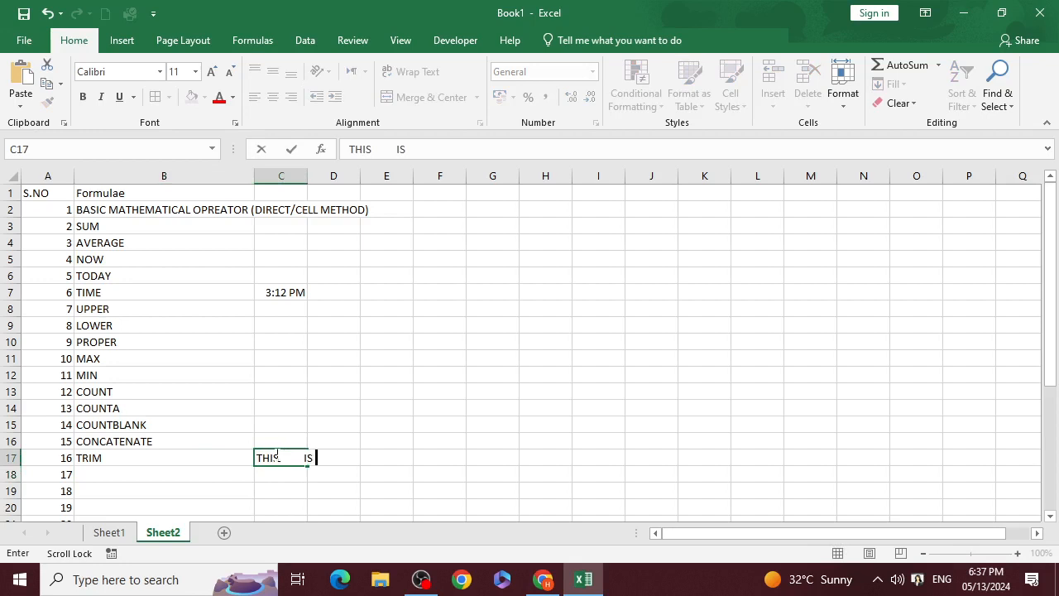
pyautogui.write('THE           AGE O')
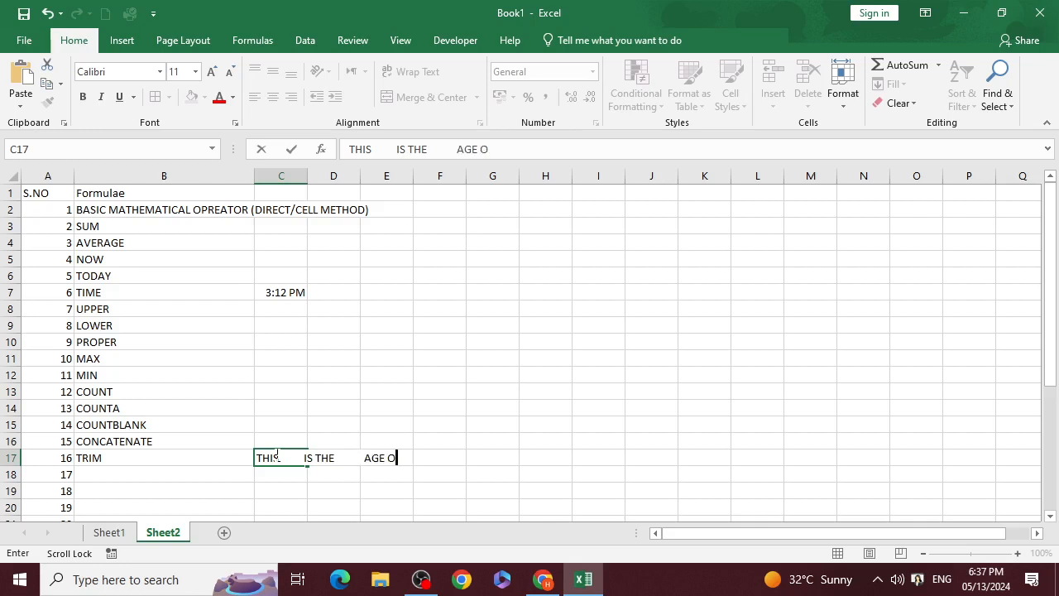
pyautogui.write('F   SCIENCE')
pyautogui.press('Return')
pyautogui.click(237, 456)
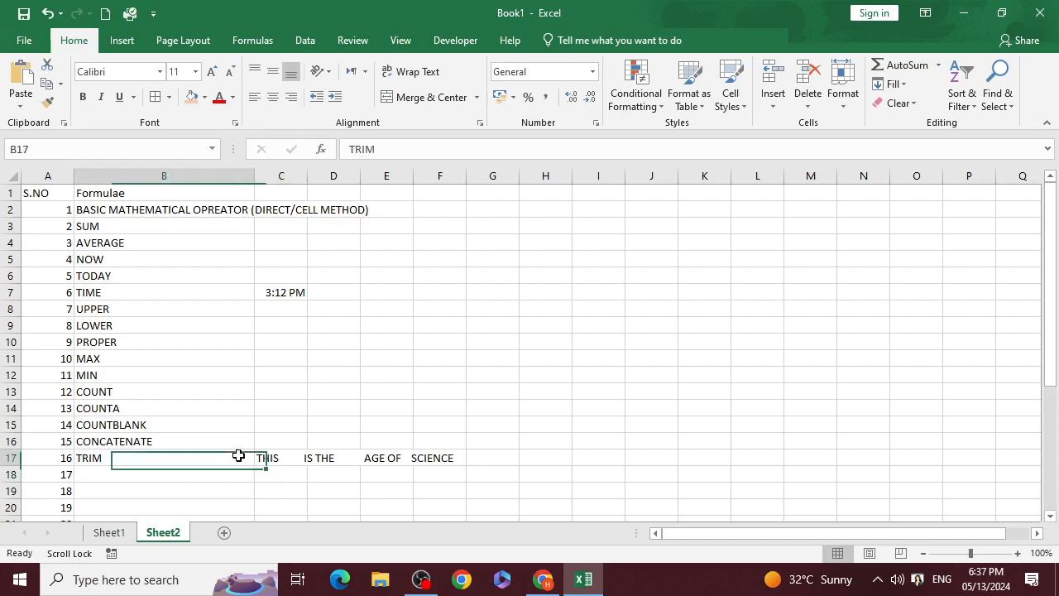
# Enter the formula =TRIM(C17) in C18 to remove the extra spaces from the sample text
pyautogui.click(291, 468)
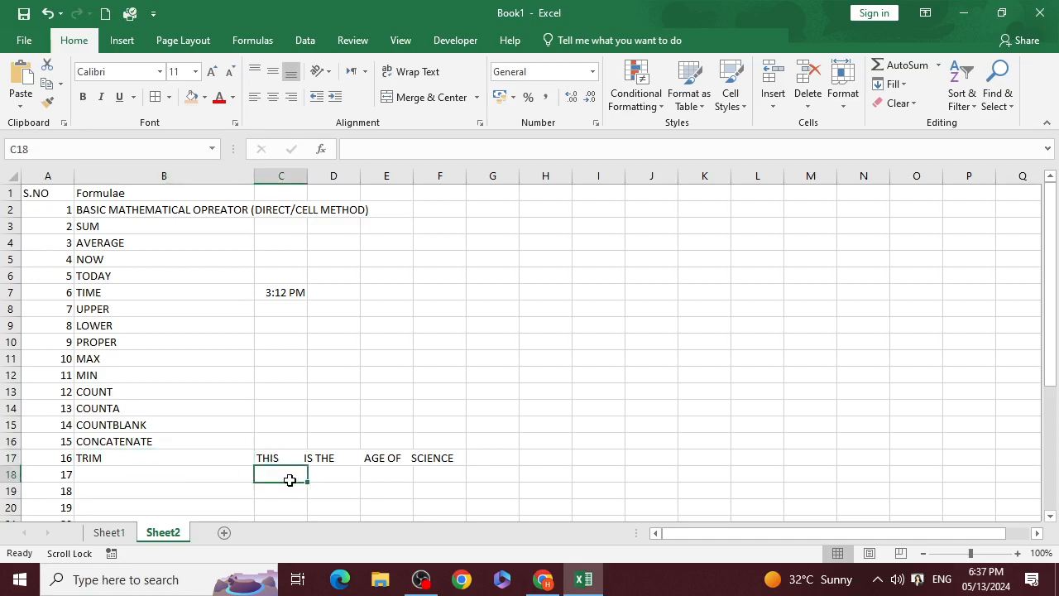
pyautogui.write('=TRIM(')
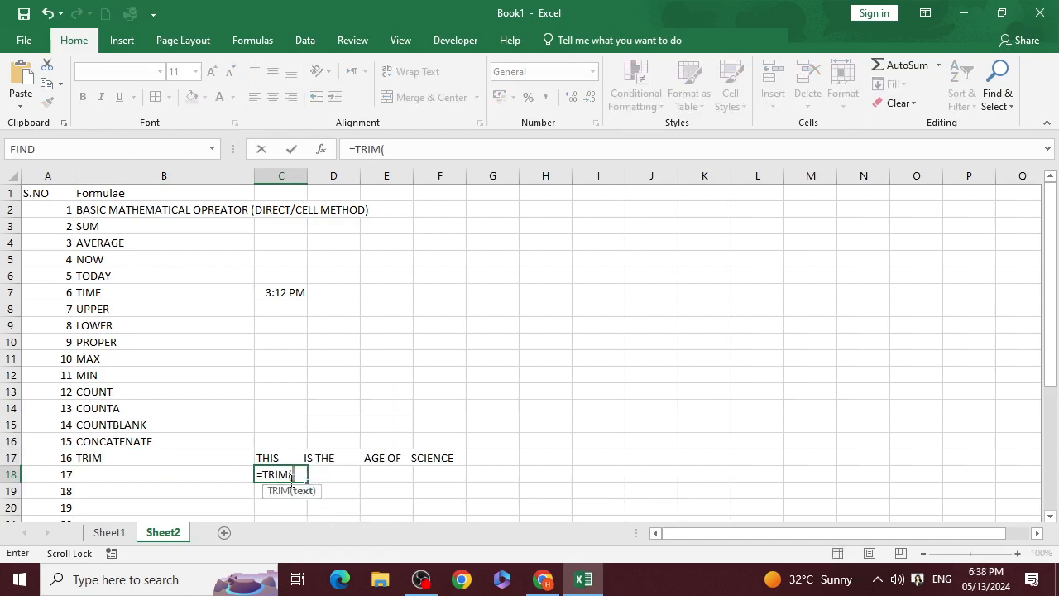
pyautogui.click(271, 460)
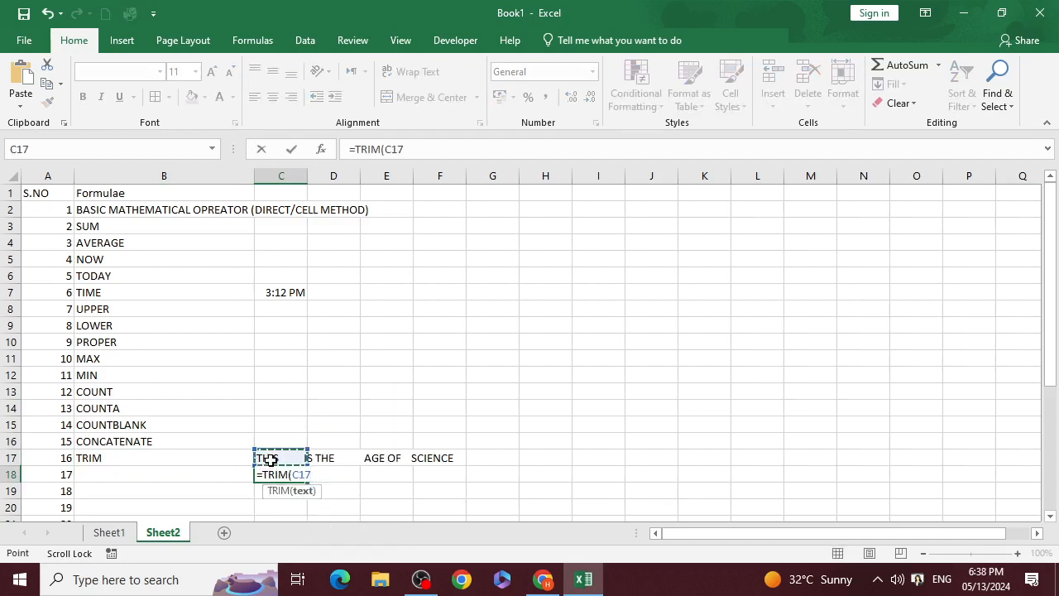
pyautogui.write(')')
pyautogui.press('Return')
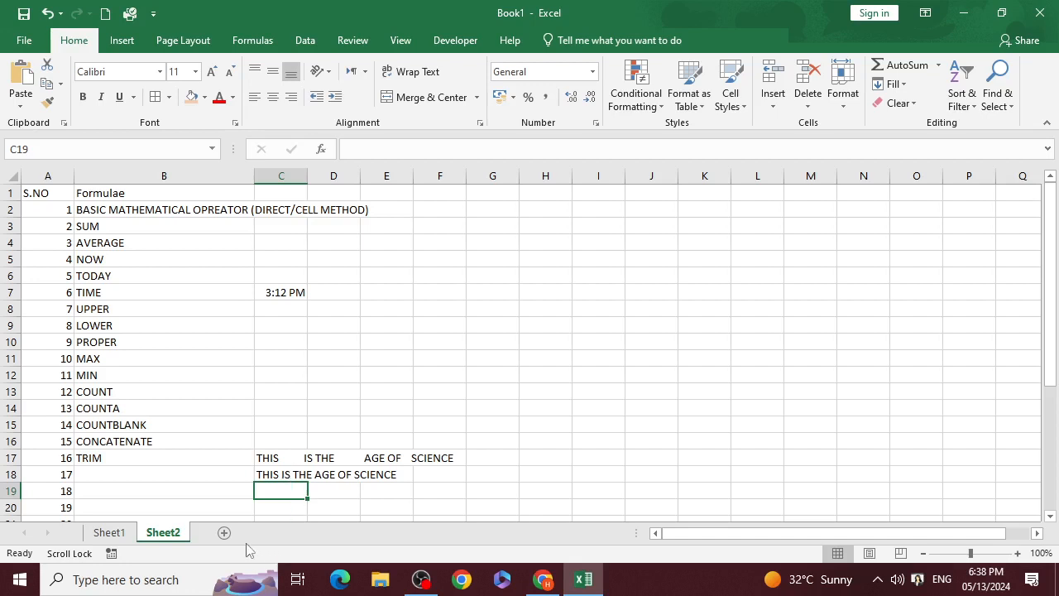
# Add IF to the formula list in B18
pyautogui.click(142, 469)
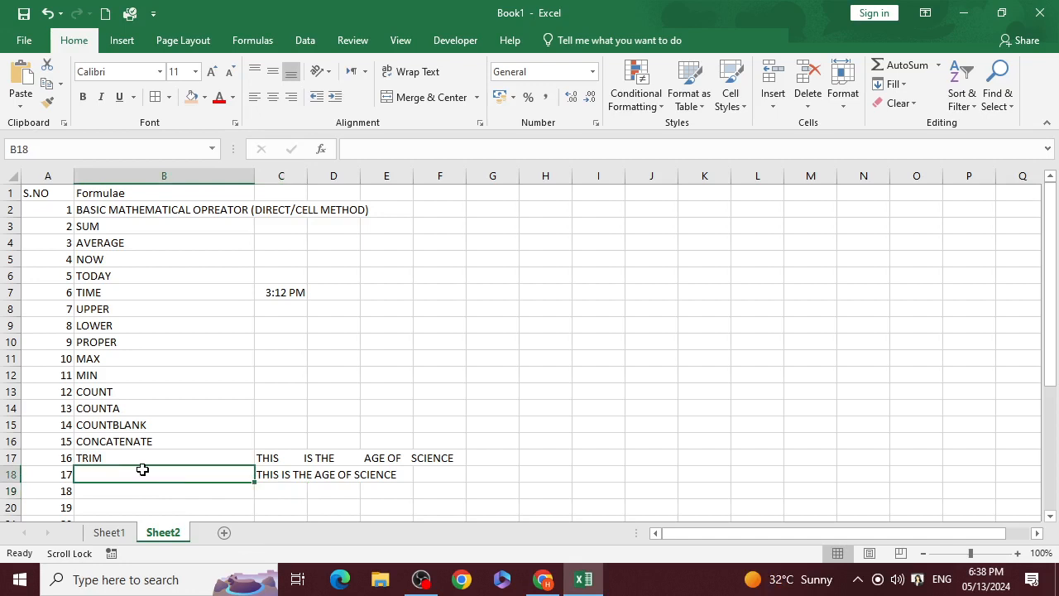
pyautogui.write('IF')
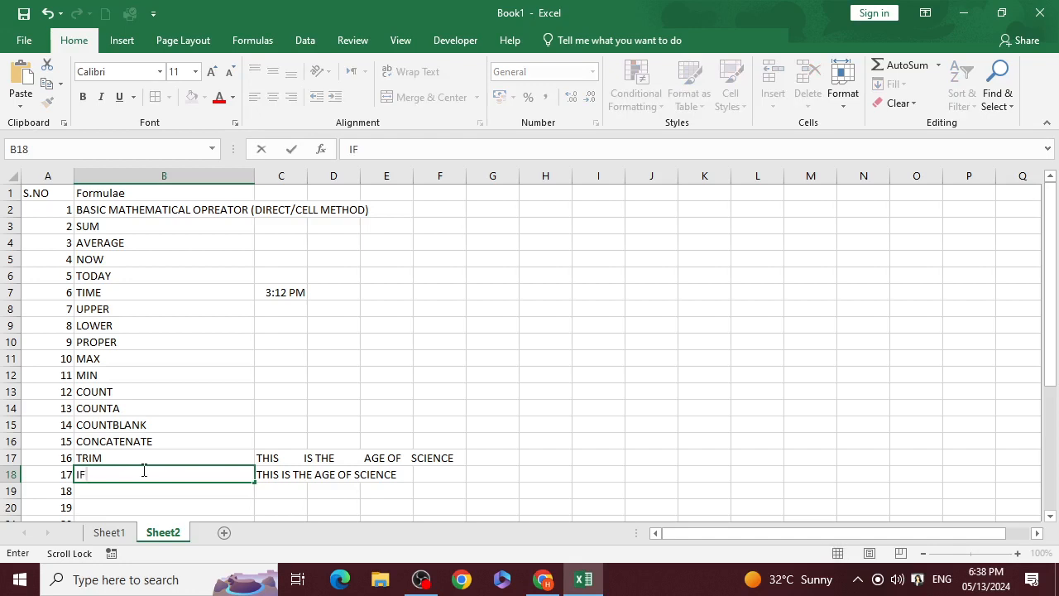
pyautogui.press('Return')
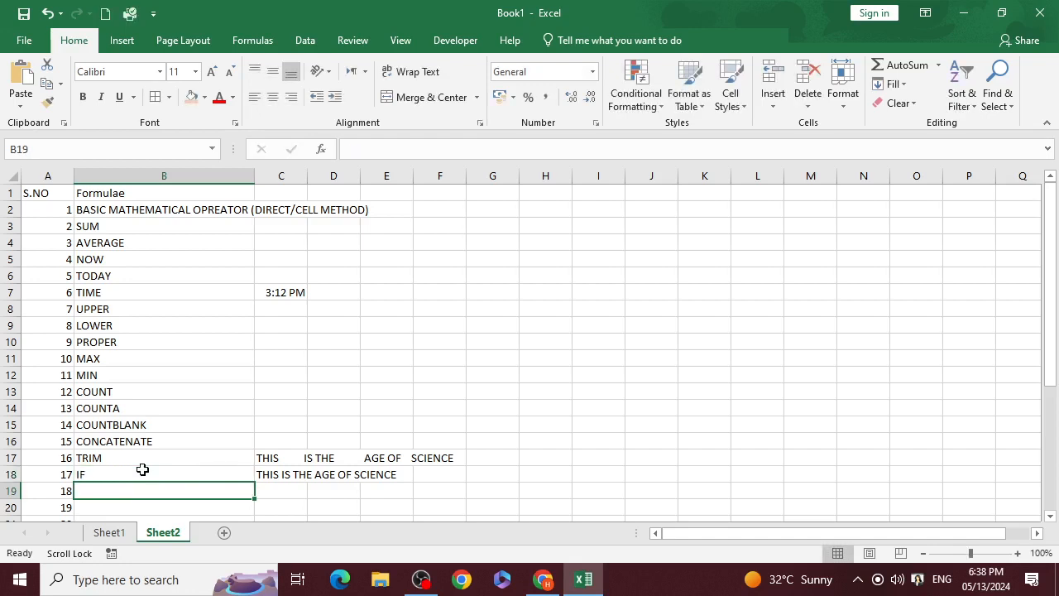
# Add the lookup formula names LOOKUP, VLOOKUP and HLOOKUP to the list in B19 to B21
pyautogui.scroll(-1, 247, 348)
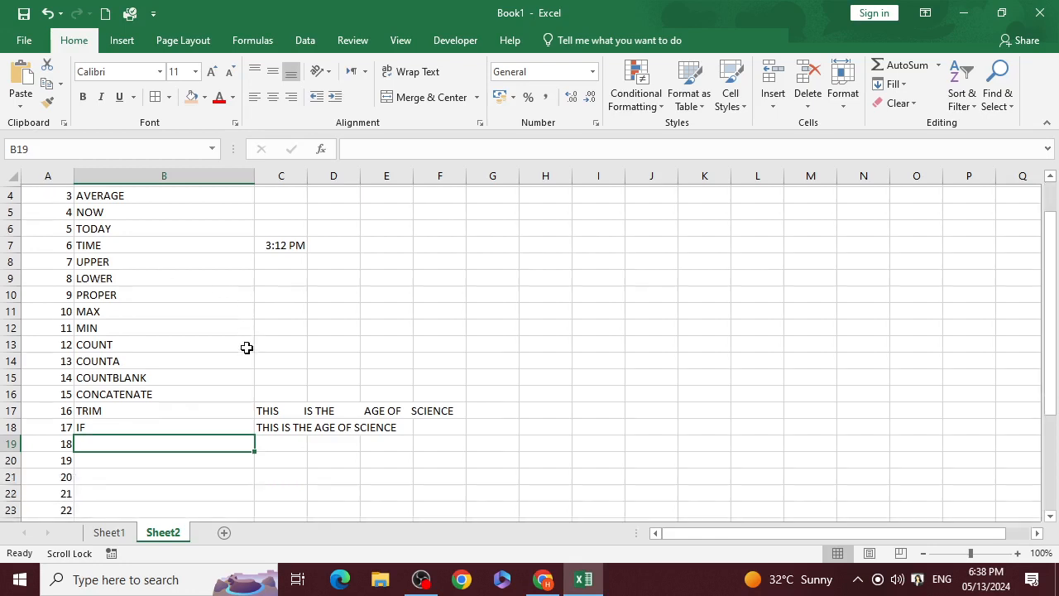
pyautogui.scroll(-2, 202, 375)
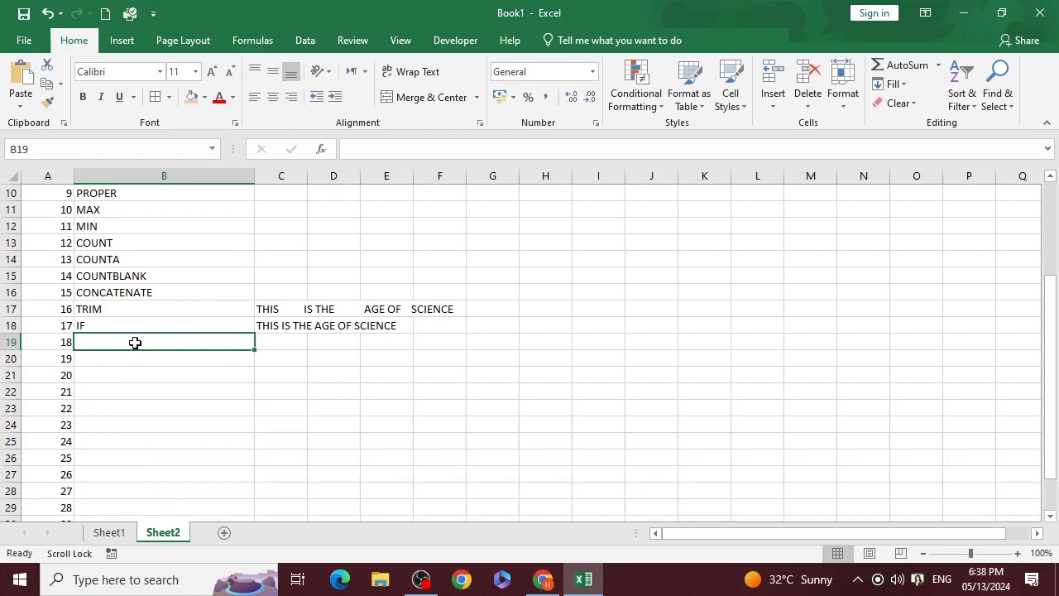
pyautogui.write('LOOKUP')
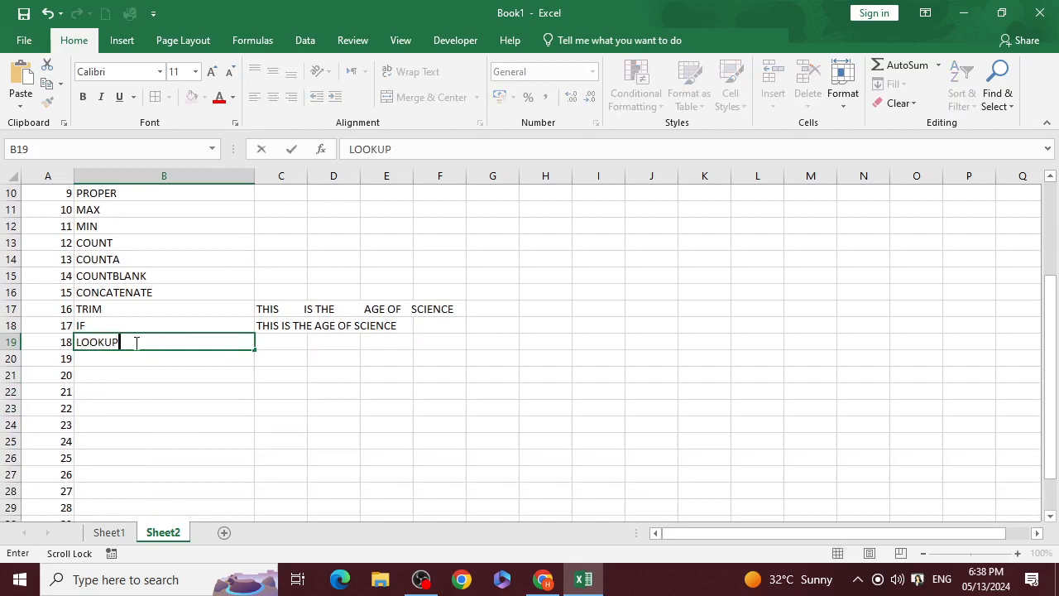
pyautogui.press('Up')
pyautogui.scroll(-1, 135, 342)
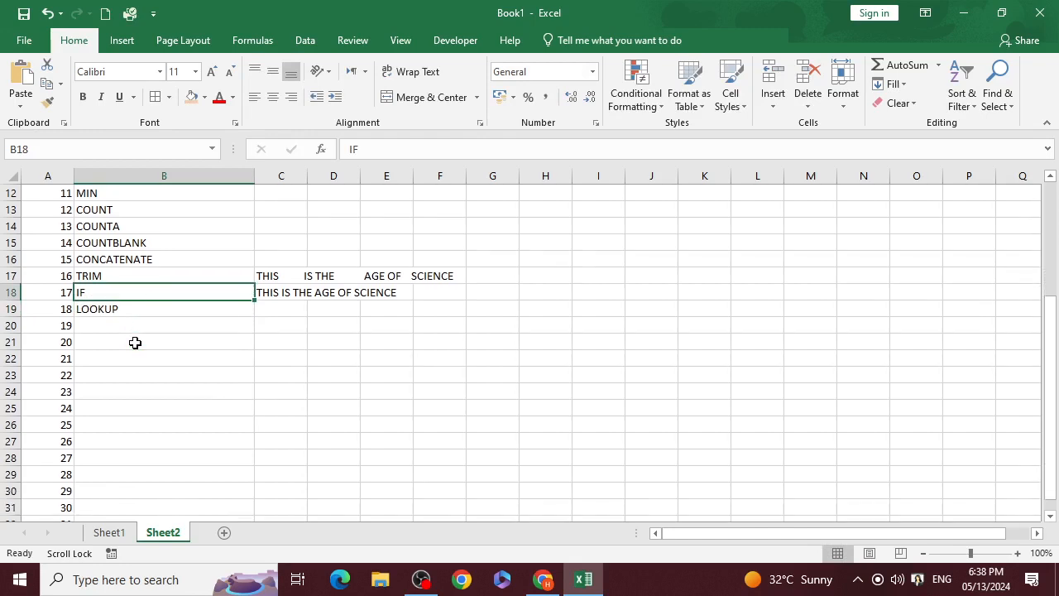
pyautogui.click(127, 336)
pyautogui.click(130, 322)
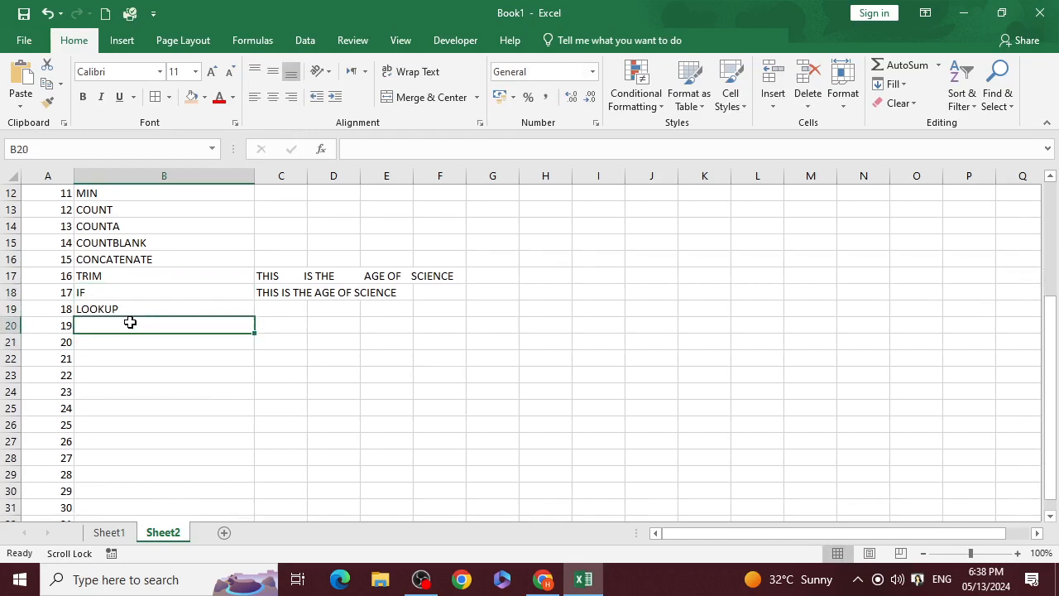
pyautogui.write('VLOOKUP')
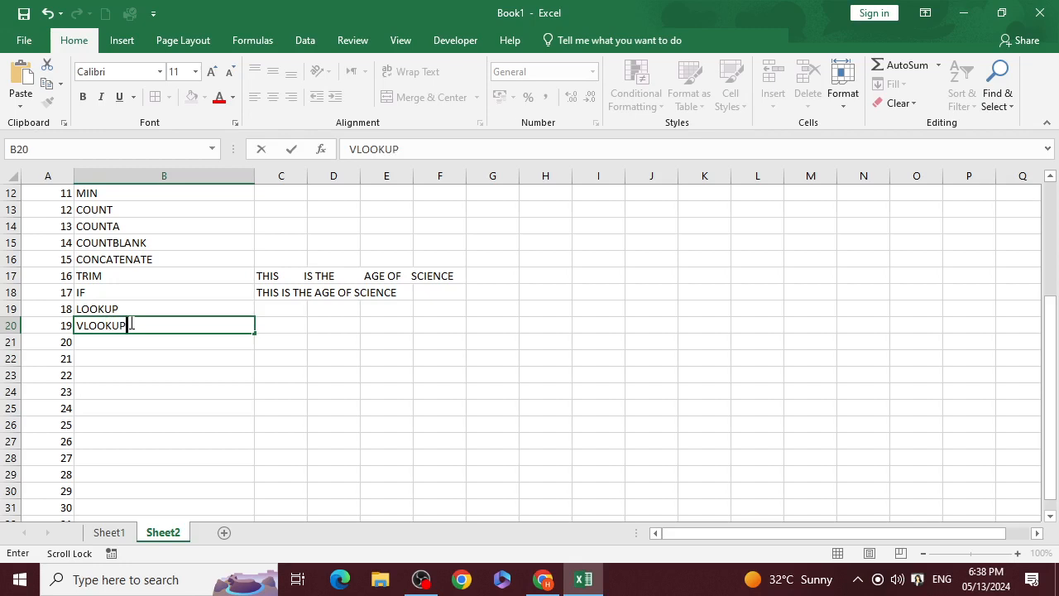
pyautogui.press('Return')
pyautogui.write('HLOOKUP')
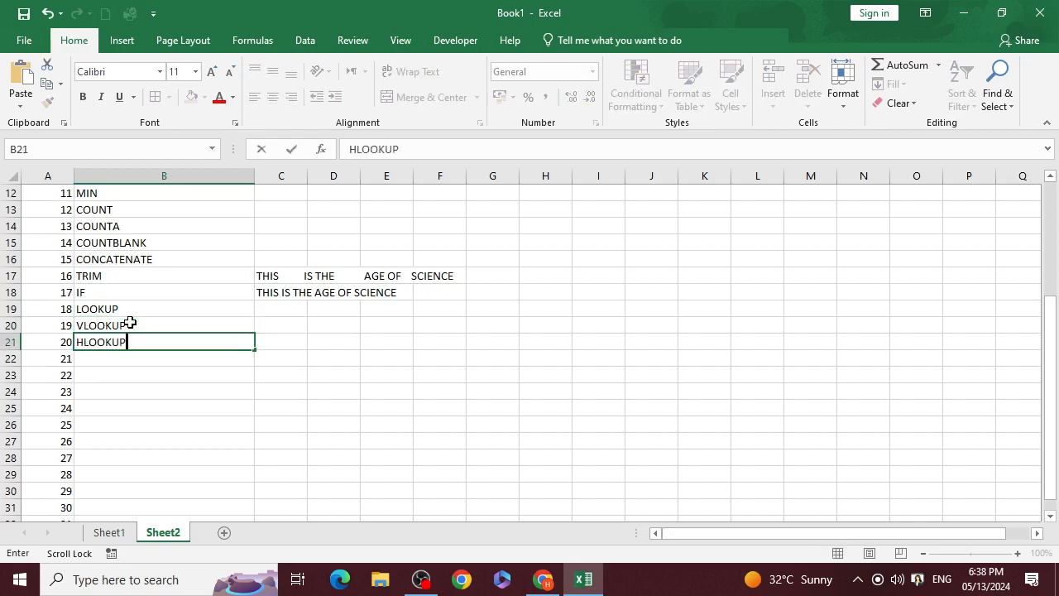
pyautogui.press('Return')
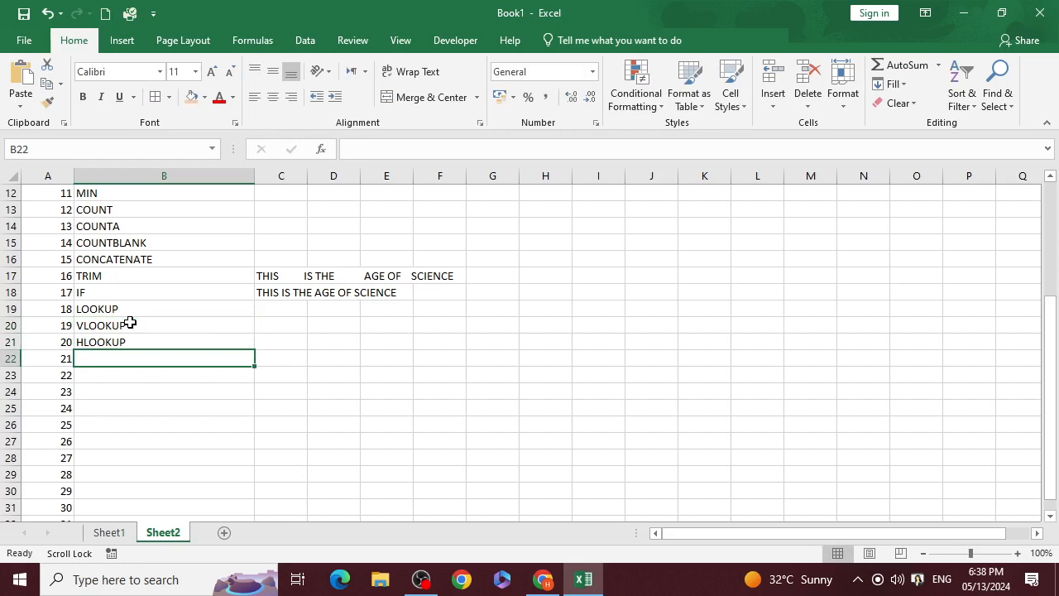
# Add LARGE and SMALL to the formula list in B22 and B23
pyautogui.write('LARGE')
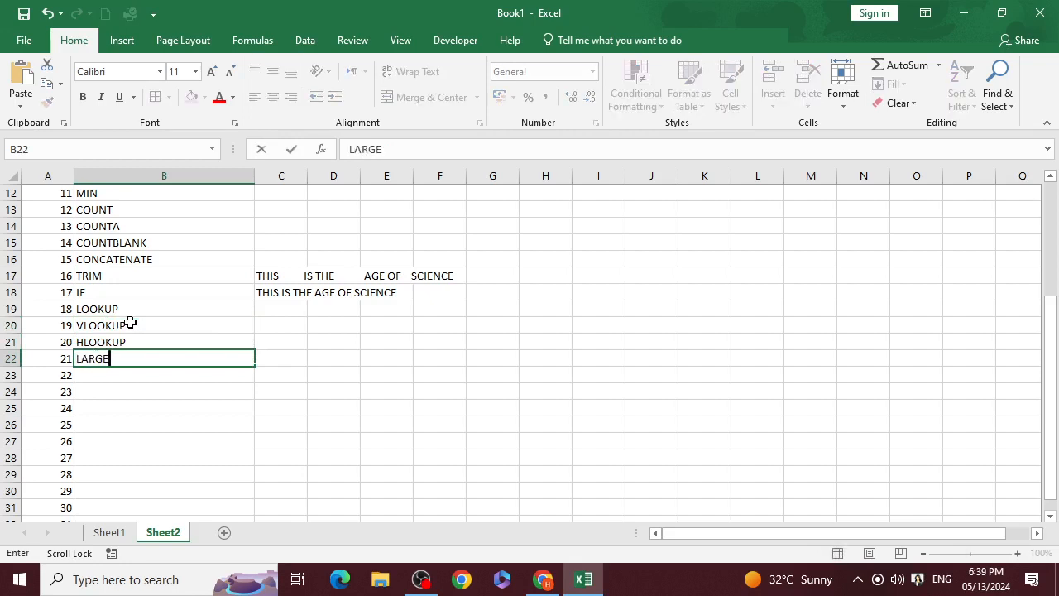
pyautogui.press('Return')
pyautogui.write('SAMA')
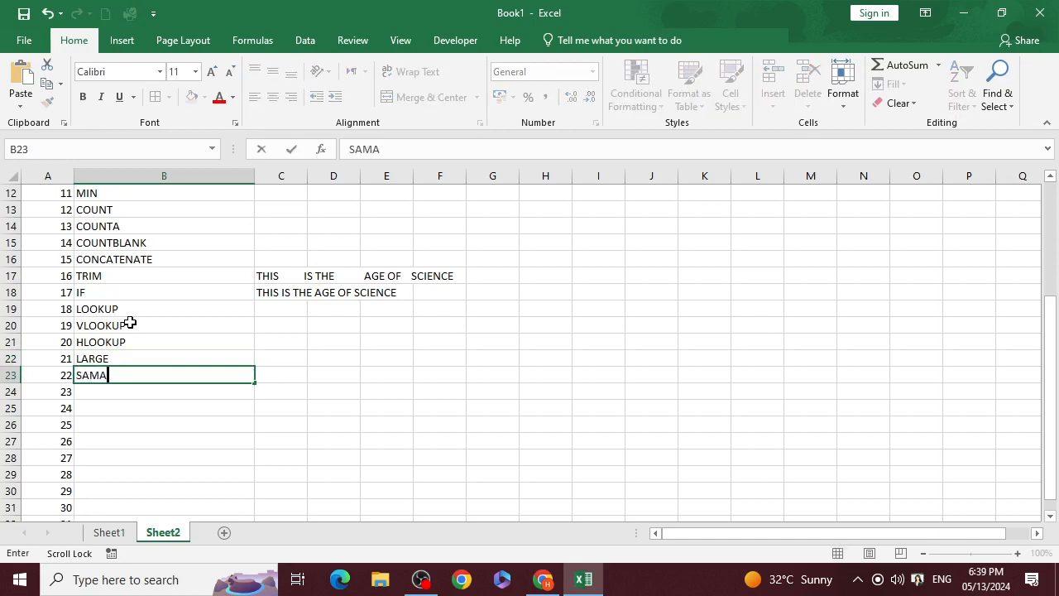
pyautogui.press('BackSpace')
pyautogui.press('BackSpace')
pyautogui.press('BackSpace')
pyautogui.write('MALL')
pyautogui.press('Return')
# Enter the formula =LARGE(D7:D16,1) in F7 on Sheet1 to find the highest Maths mark
pyautogui.scroll(1, 130, 322)
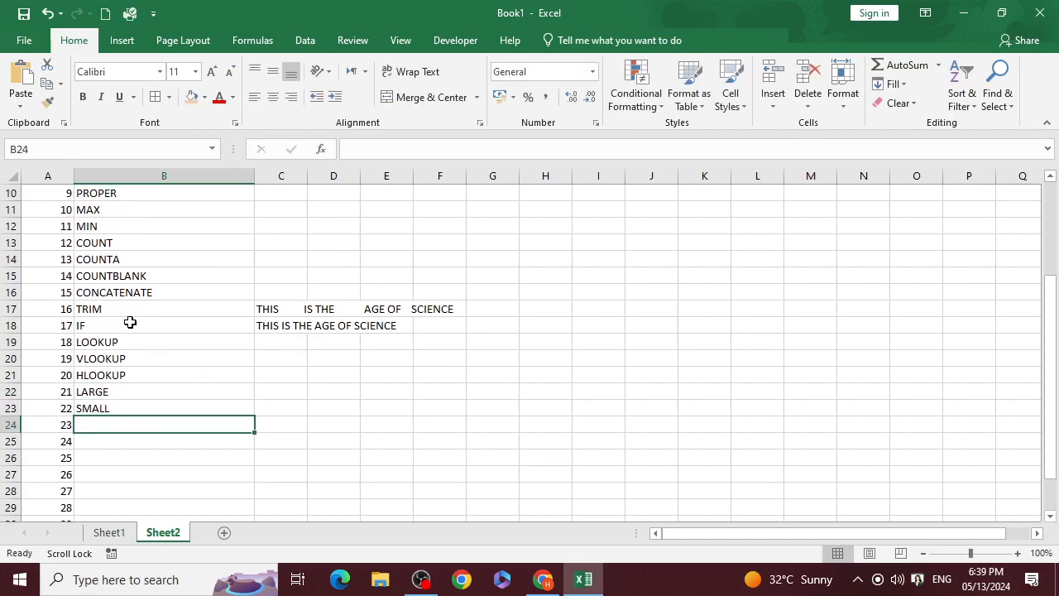
pyautogui.click(109, 532)
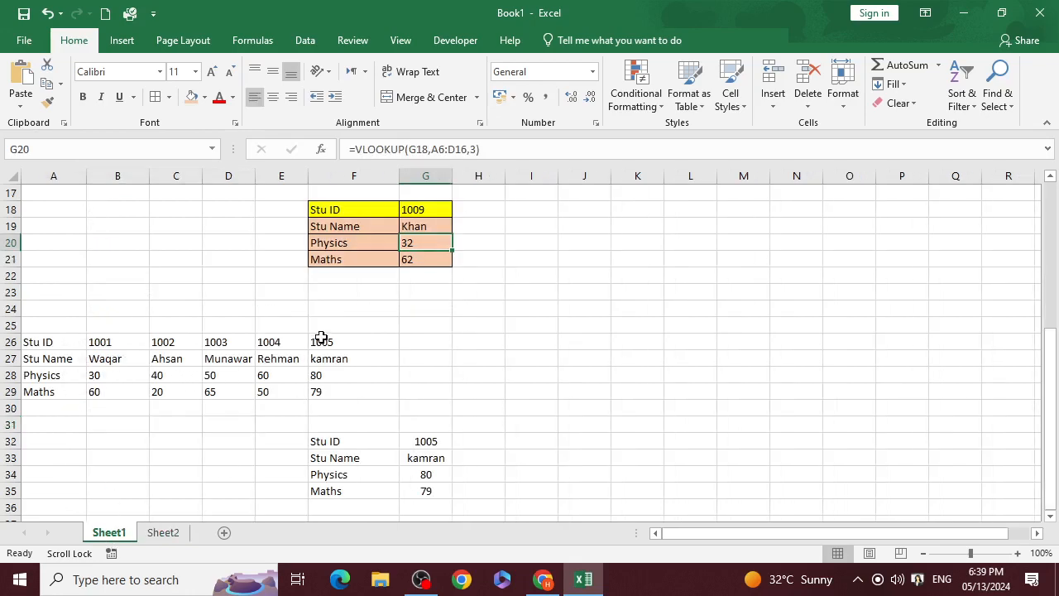
pyautogui.scroll(5, 347, 331)
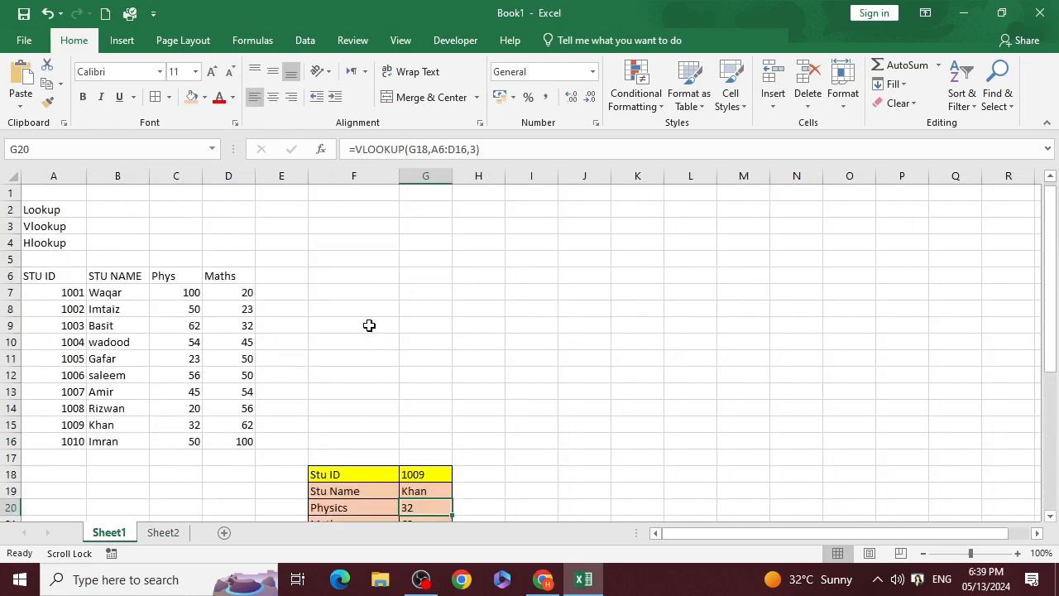
pyautogui.click(393, 289)
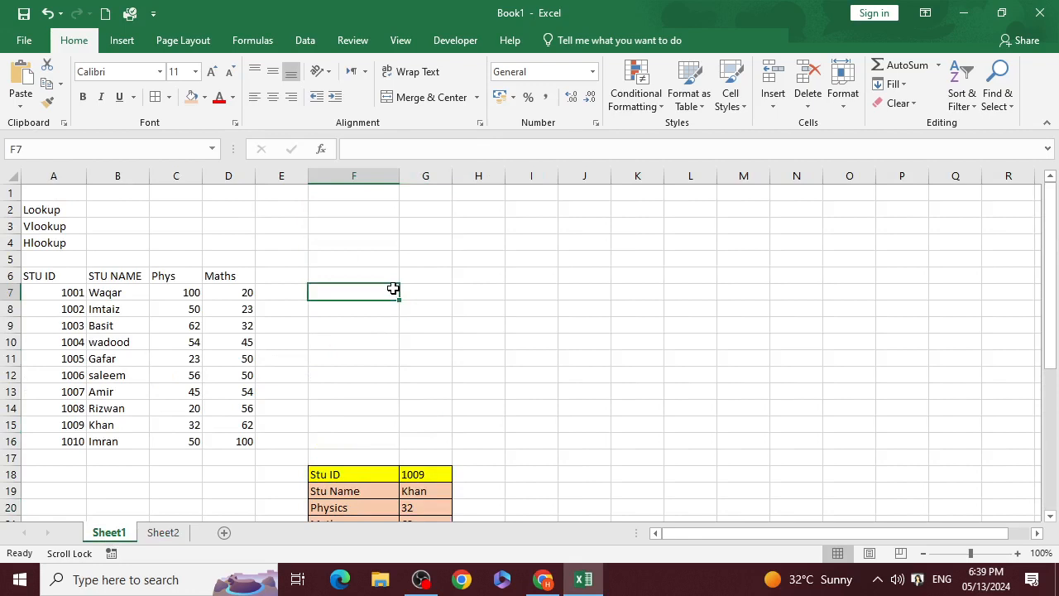
pyautogui.write('=')
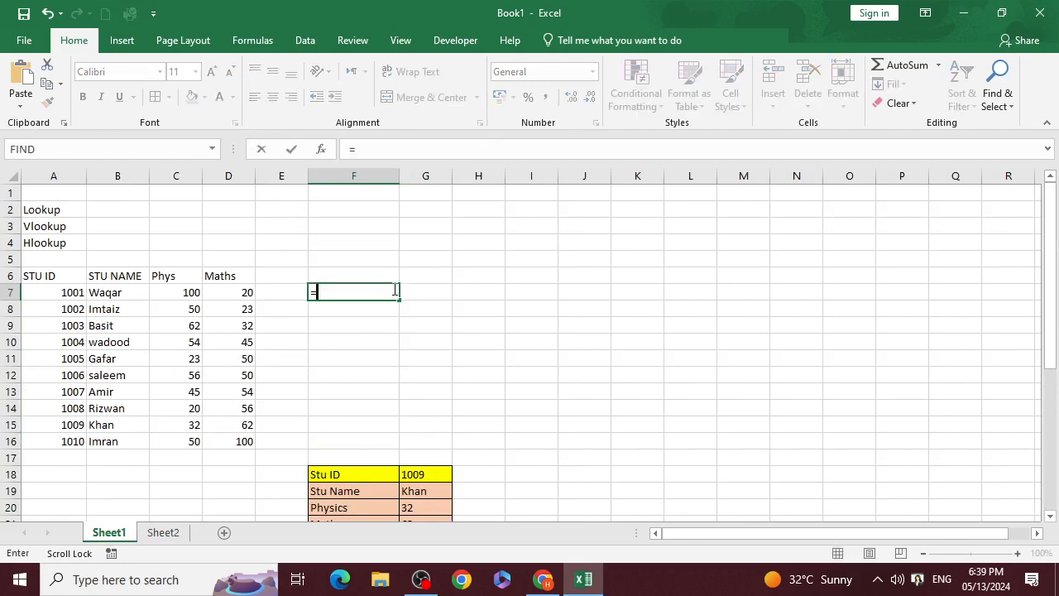
pyautogui.write('LARGE(')
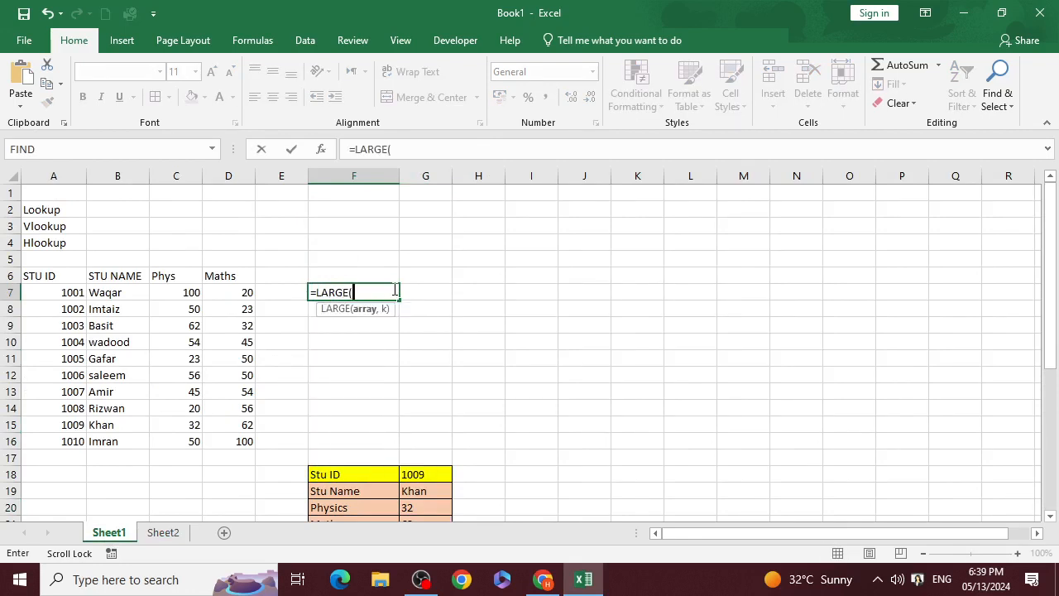
pyautogui.moveTo(225, 295); pyautogui.dragTo(220, 435)
pyautogui.write(',1)')
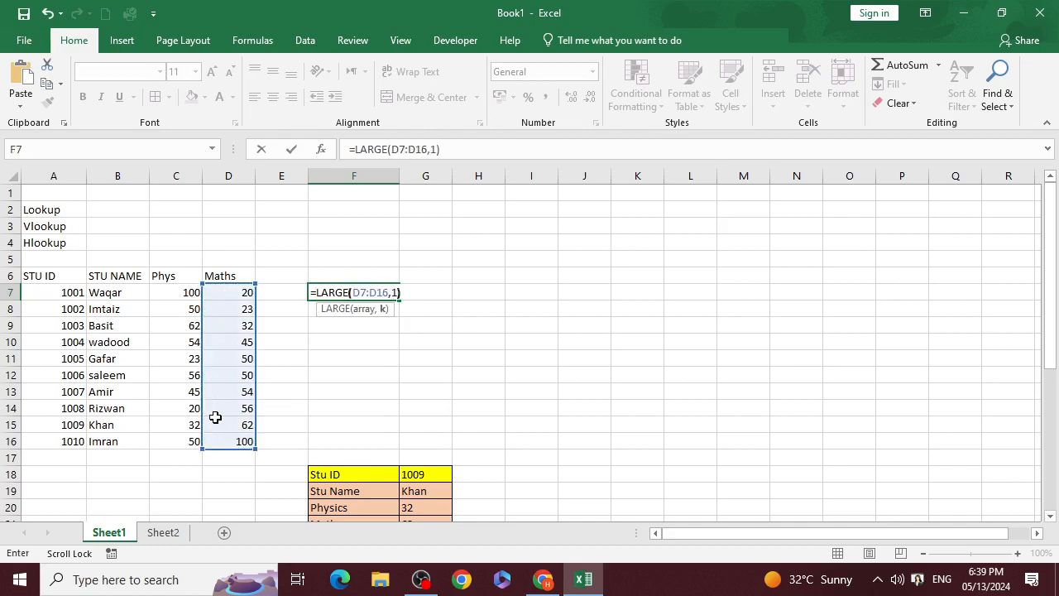
pyautogui.press('Return')
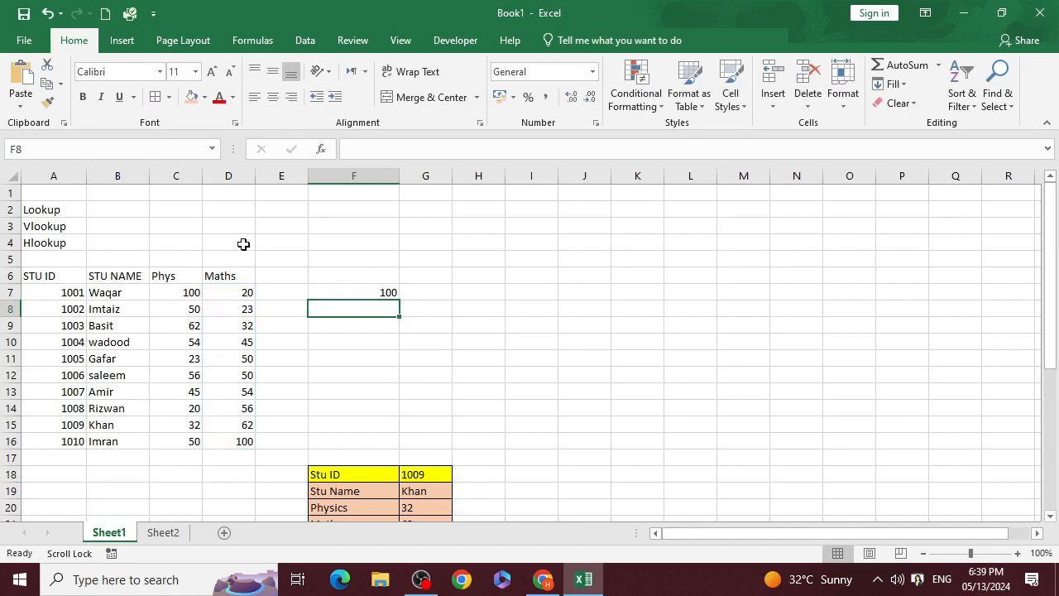
# Change the rank argument of the LARGE formula in F7 to 2
pyautogui.click(347, 287)
pyautogui.doubleClick(348, 287)
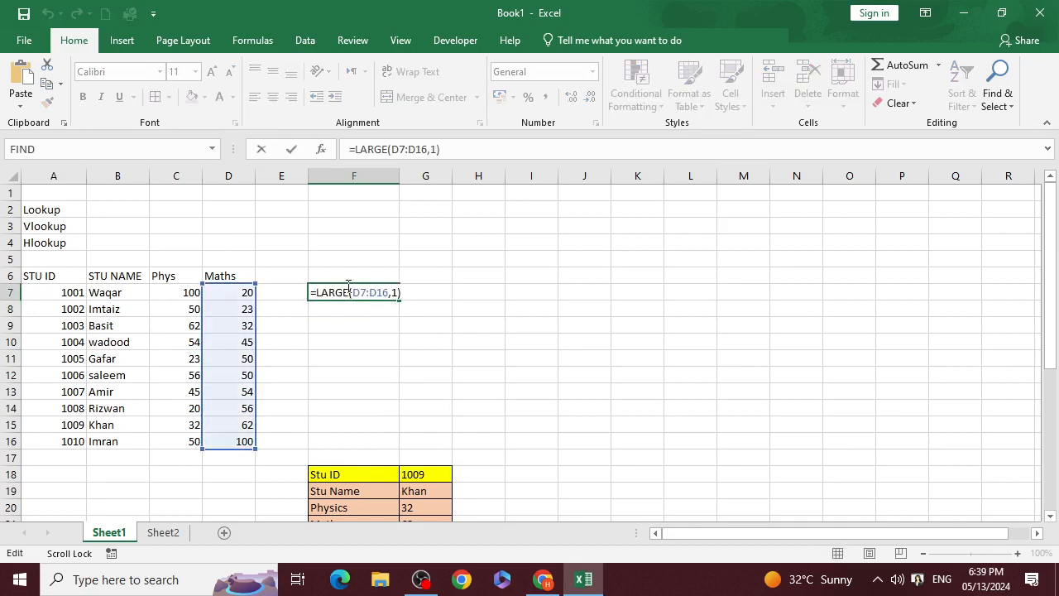
pyautogui.click(398, 291)
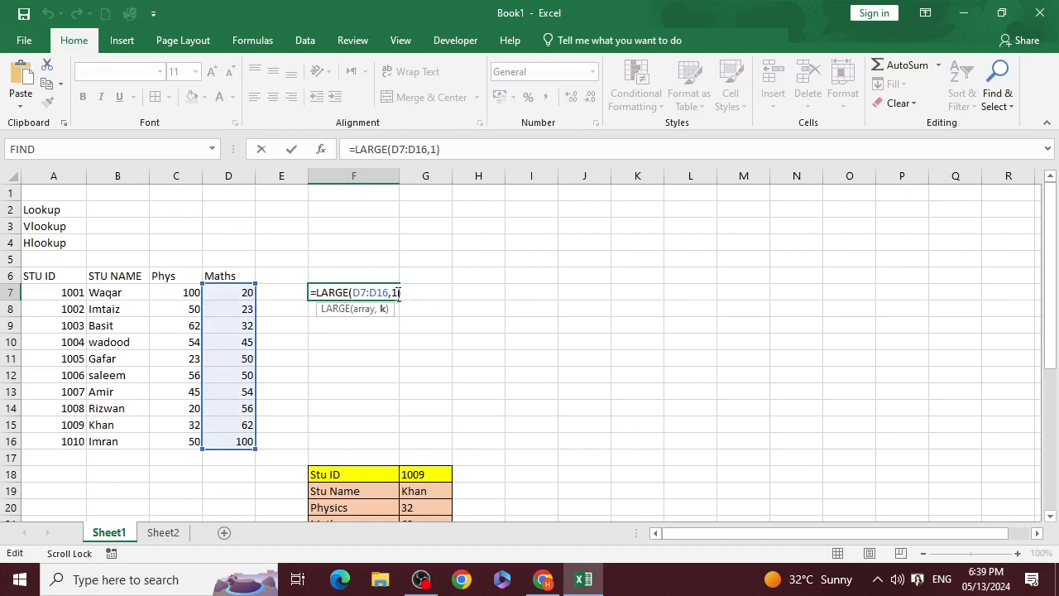
pyautogui.press('BackSpace')
pyautogui.write('2')
pyautogui.press('Return')
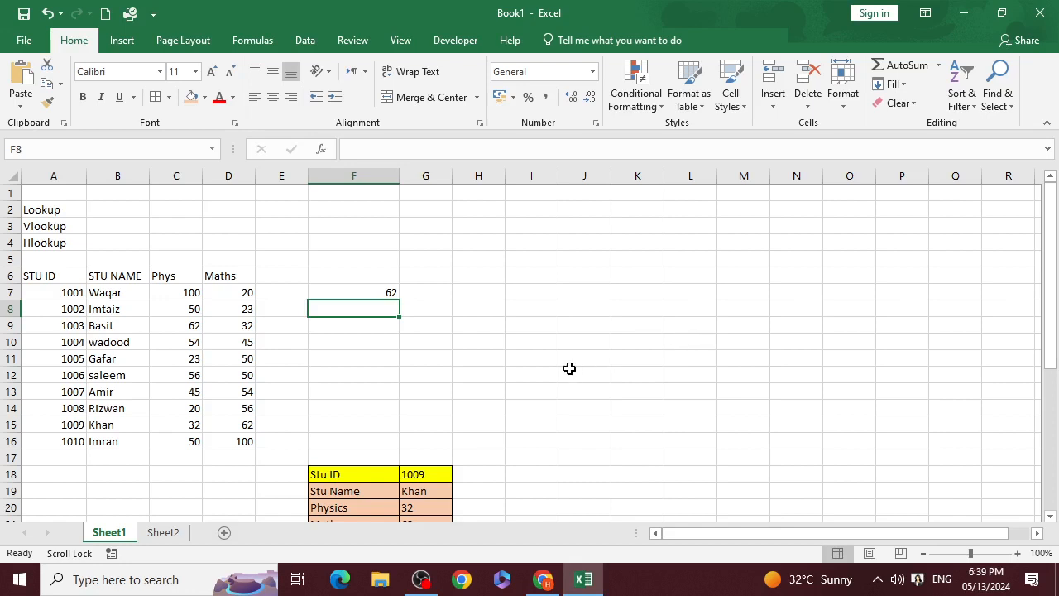
# Enter the formula =SMALL(D7:D16,1) in F8 to find the lowest Maths mark
pyautogui.write('=')
pyautogui.press('BackSpace')
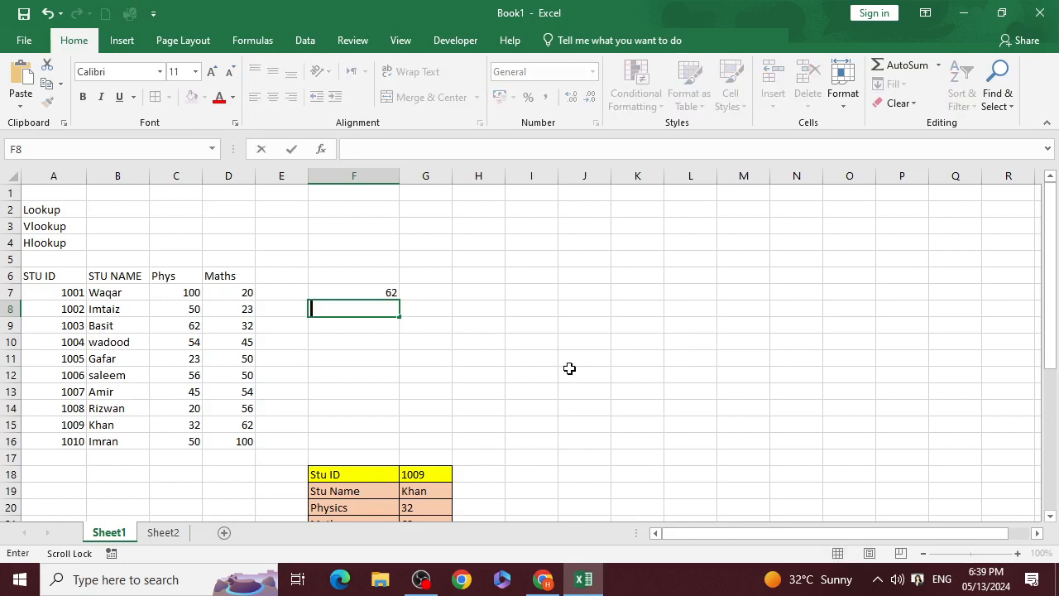
pyautogui.write('=SMA')
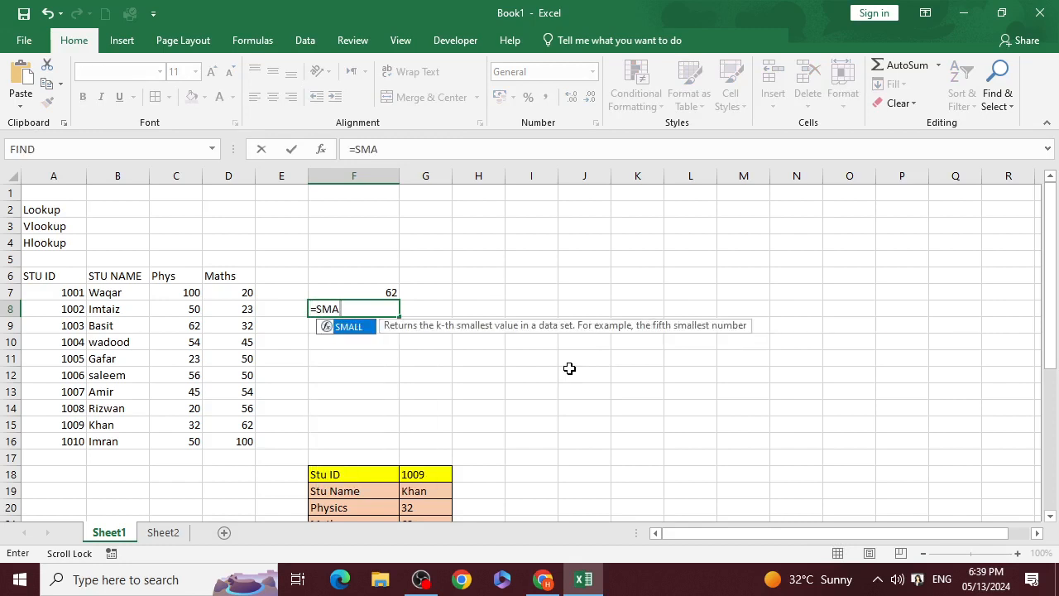
pyautogui.write('LL(')
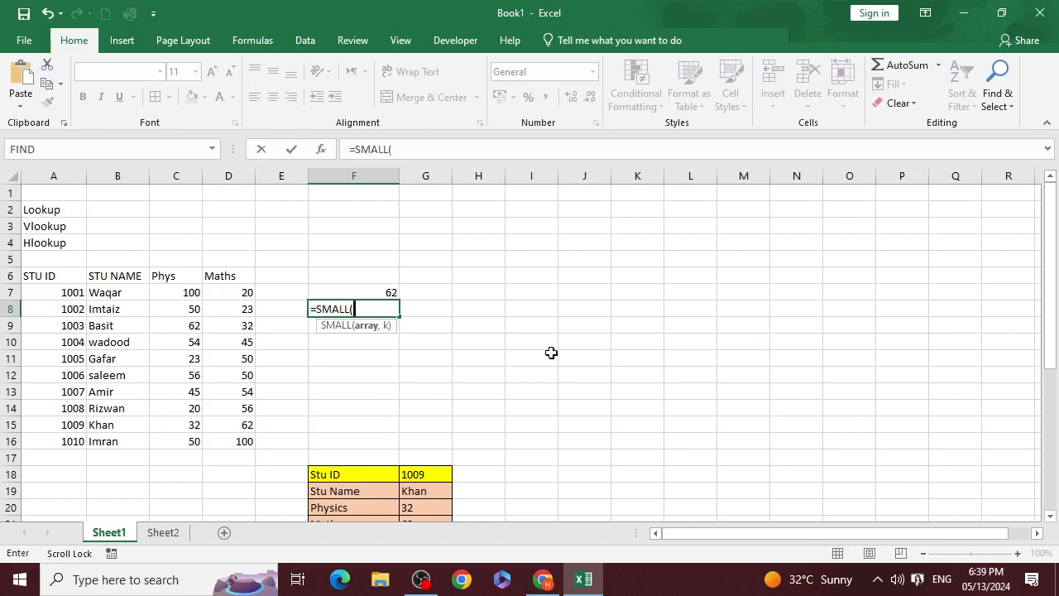
pyautogui.moveTo(254, 295); pyautogui.dragTo(241, 427)
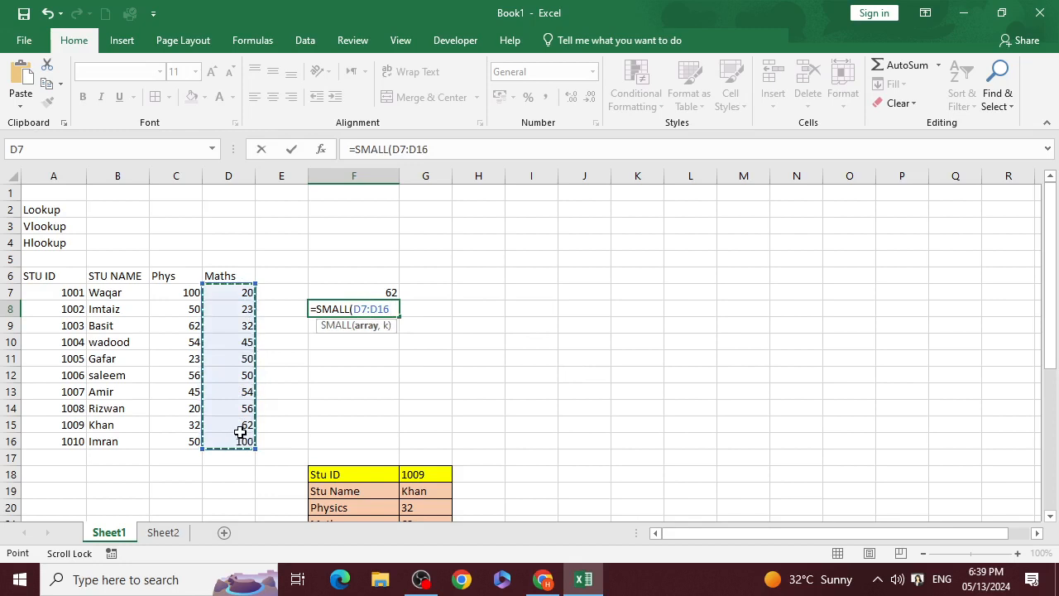
pyautogui.write(',1')
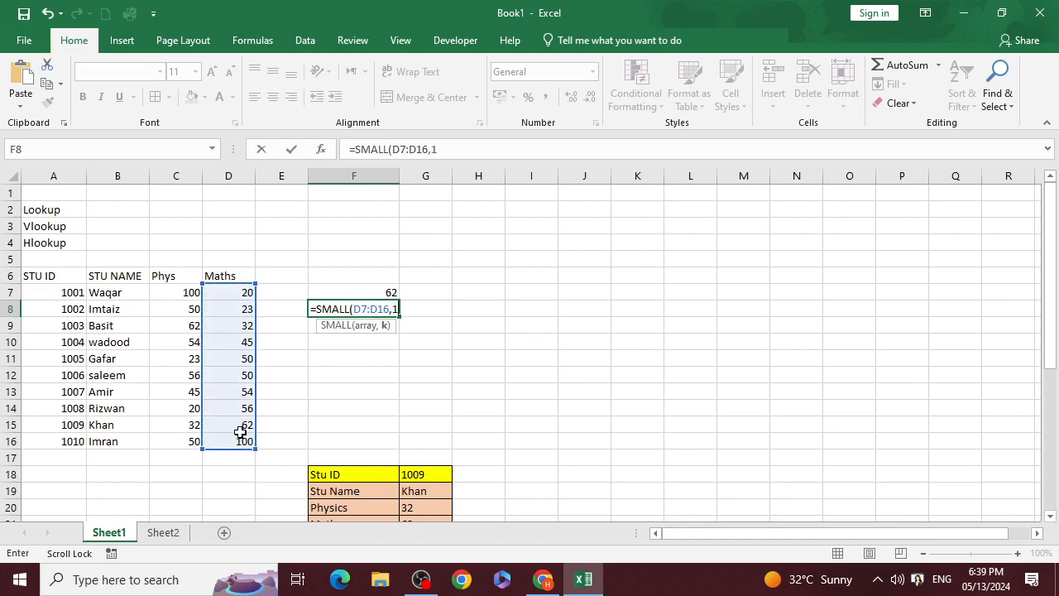
pyautogui.write(')')
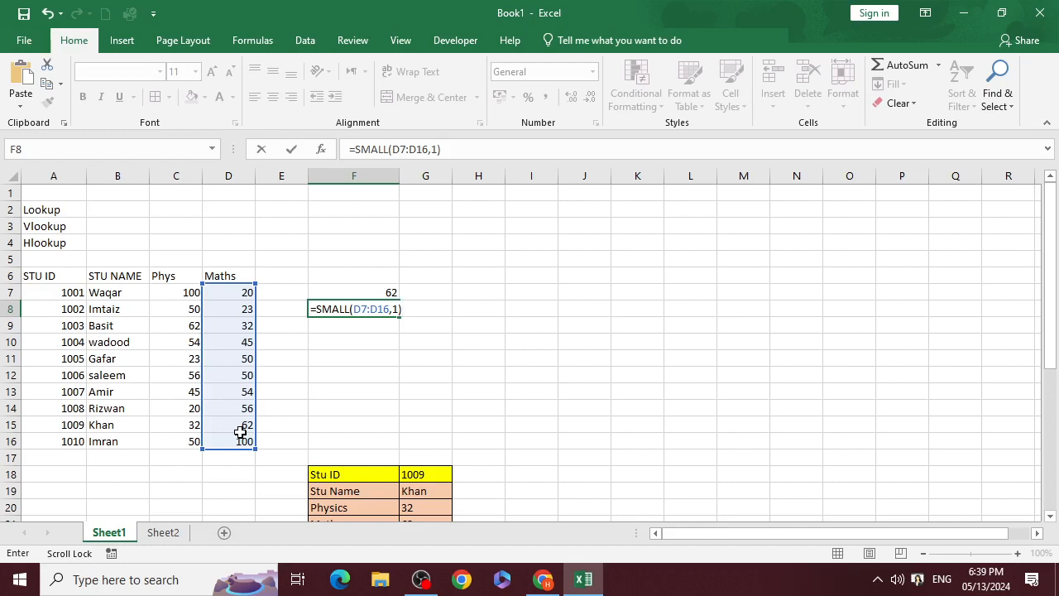
pyautogui.press('Return')
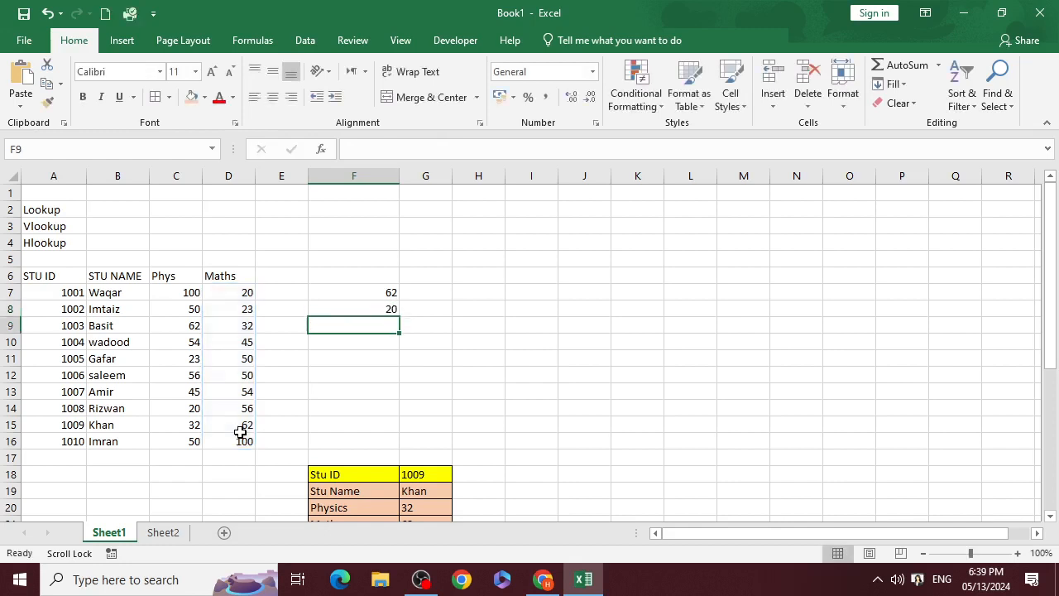
# Set the Maths mark of student 1005 in D11 to 5 to test the SMALL formula
pyautogui.click(247, 294)
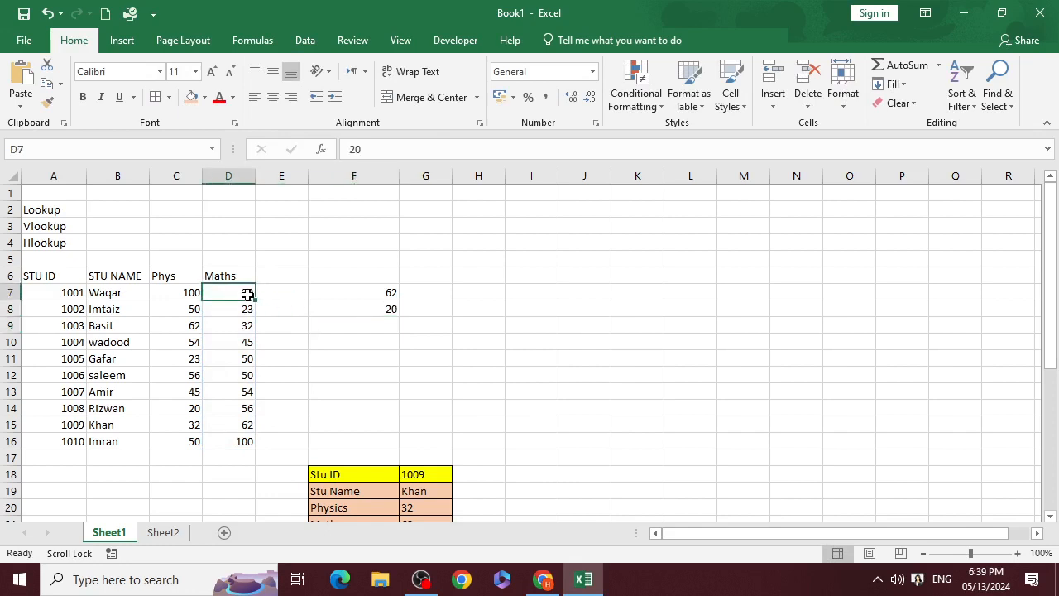
pyautogui.click(244, 354)
pyautogui.write('5')
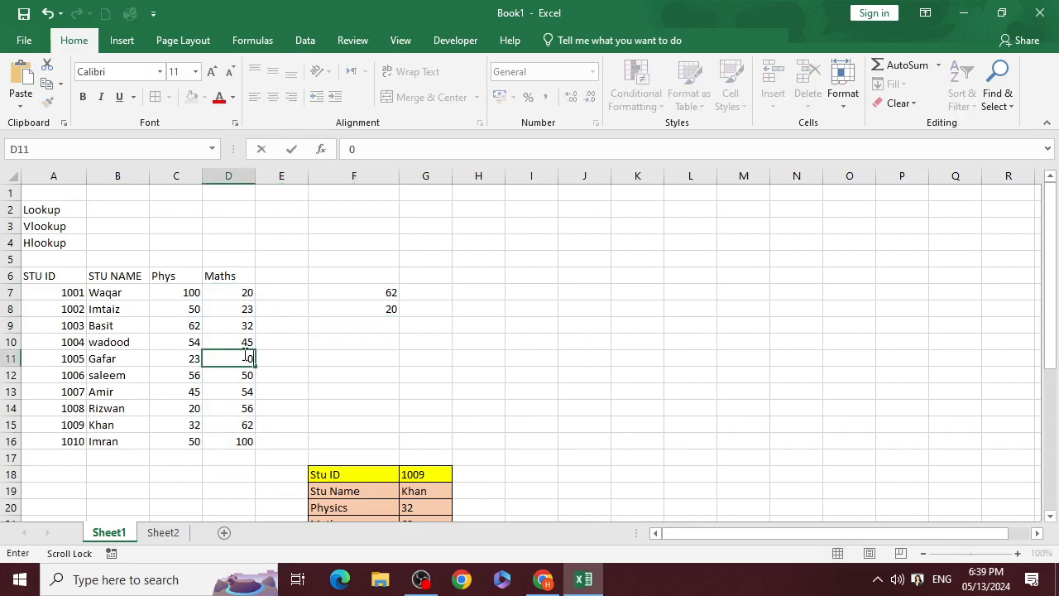
pyautogui.press('Return')
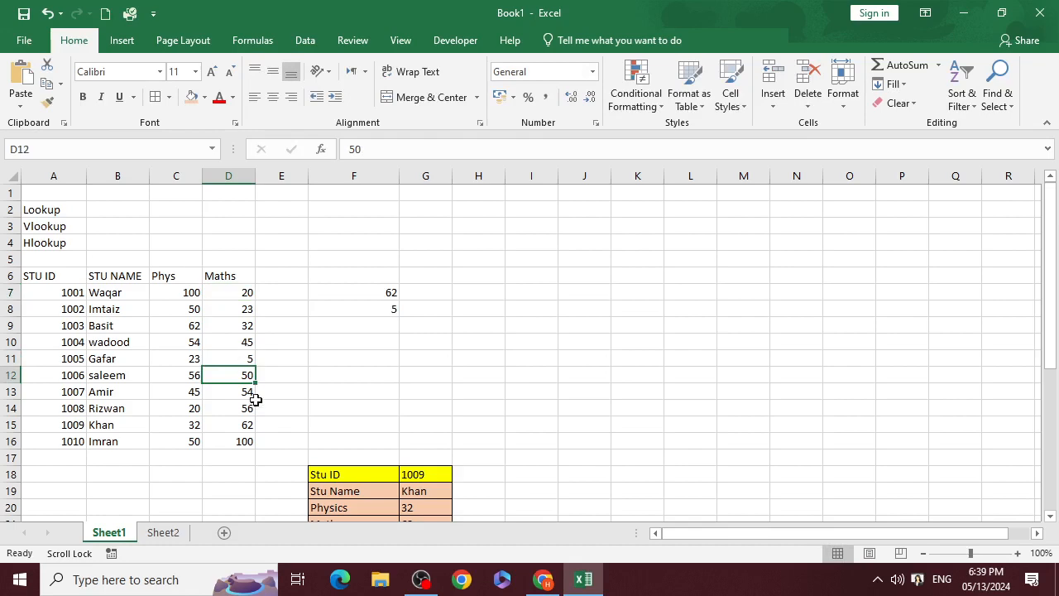
pyautogui.hotkey('alt', 'Tab')
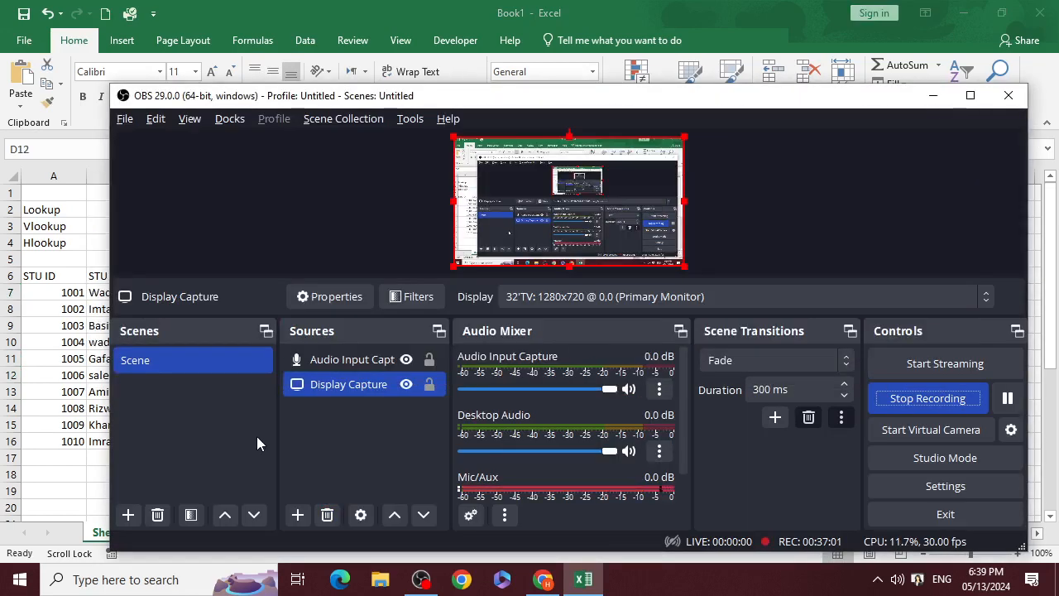
pyautogui.hotkey('alt', 'Tab')
# Enter the formula =CONCATENATE(C17,C18) in C19 on Sheet2 to join the two sample texts
pyautogui.click(163, 533)
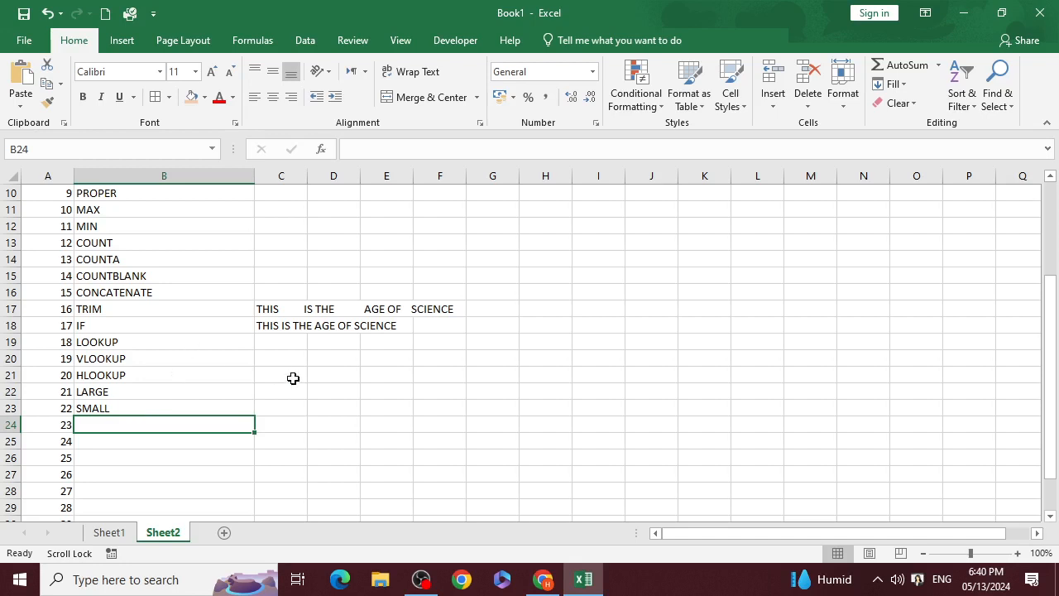
pyautogui.click(291, 344)
pyautogui.write('=')
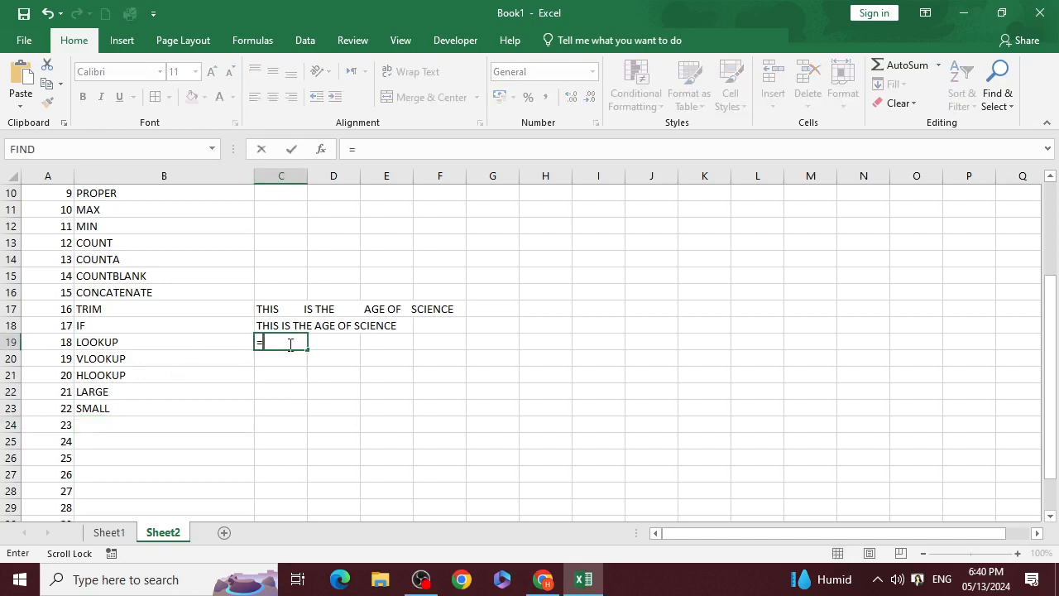
pyautogui.write('CONCATENAT')
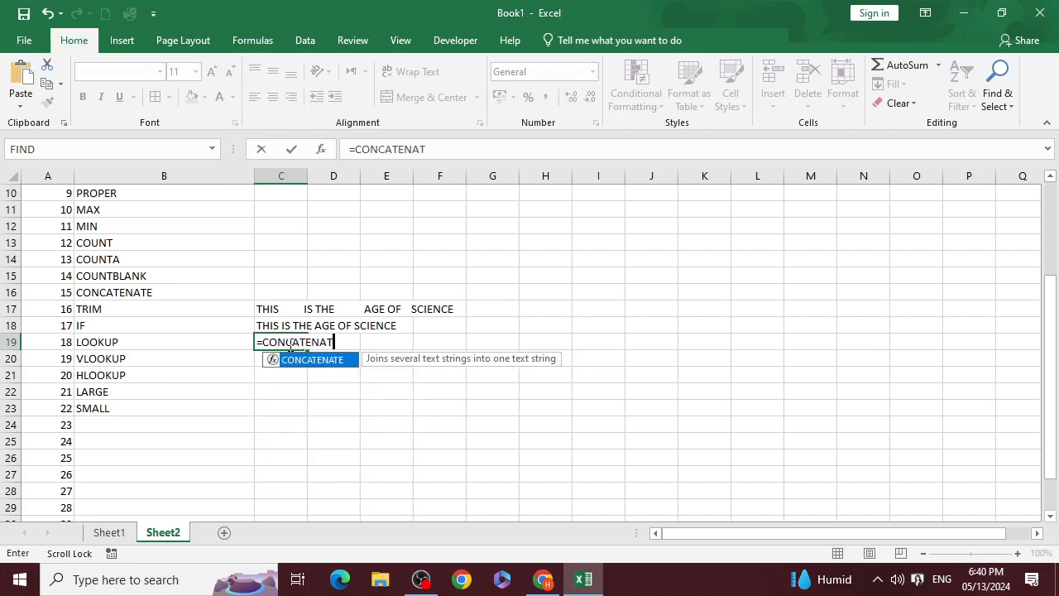
pyautogui.write('E(')
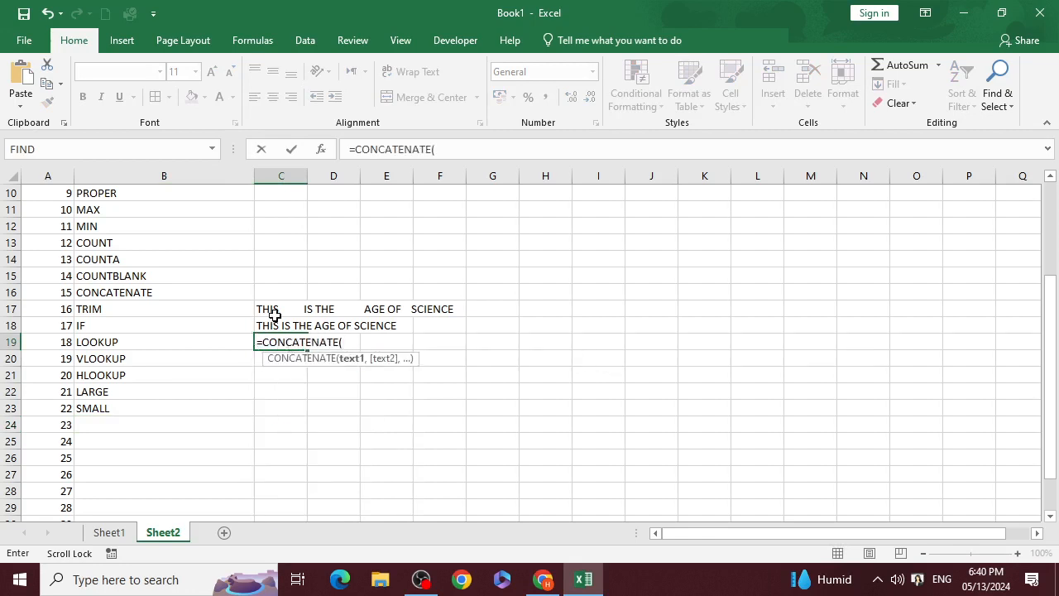
pyautogui.click(274, 309)
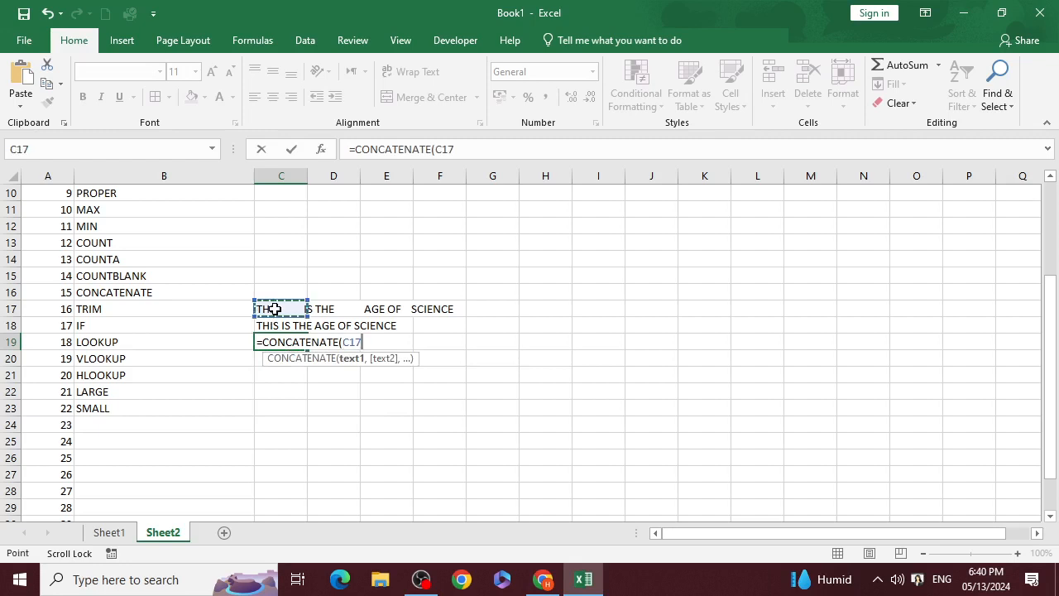
pyautogui.write(',')
pyautogui.click(274, 322)
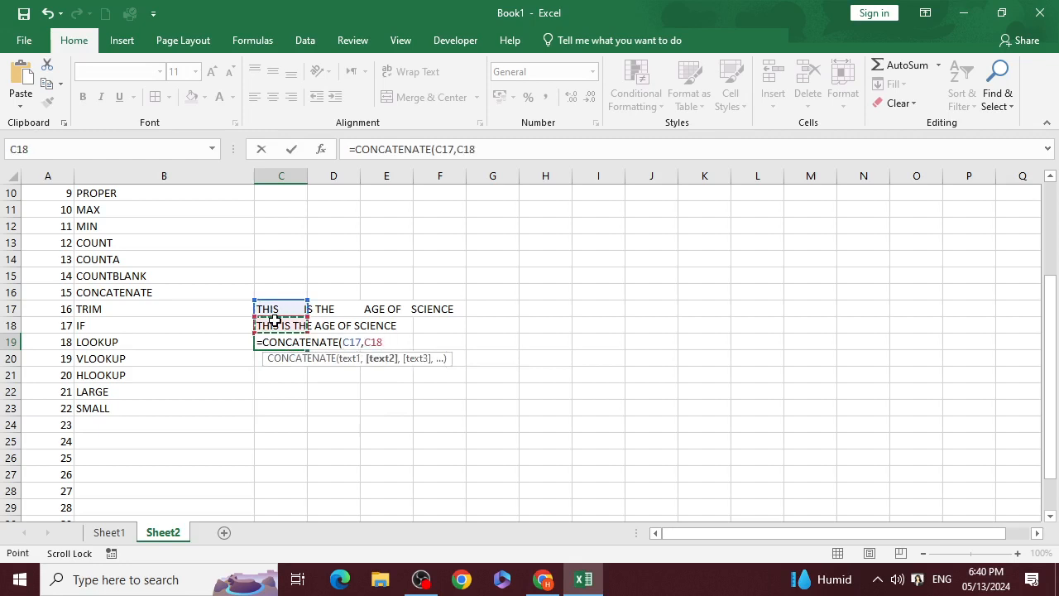
pyautogui.write(')')
pyautogui.press('Return')
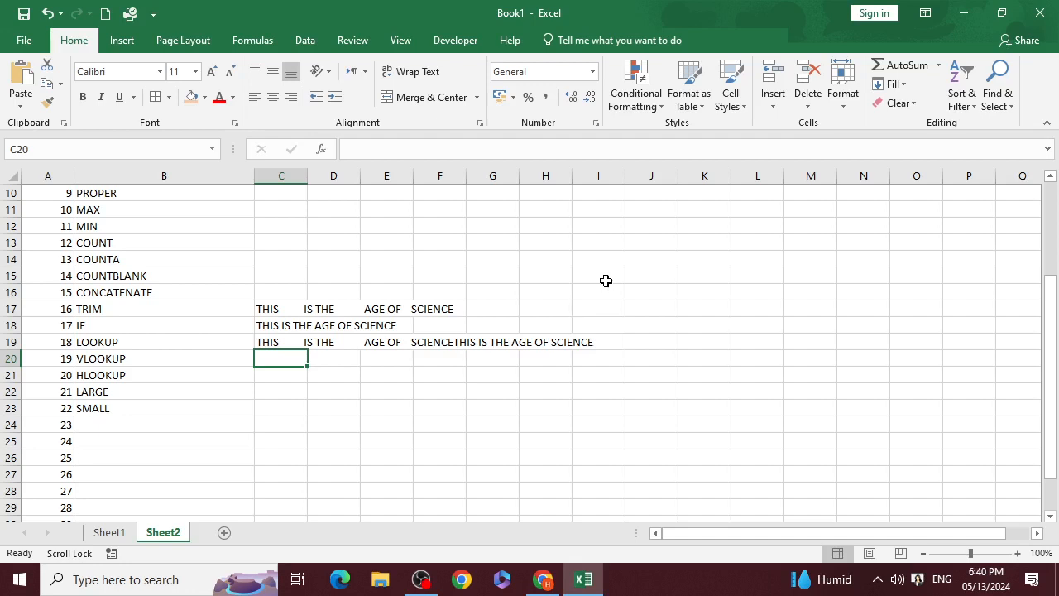
# Clear the CONCATENATE example from C19
pyautogui.click(278, 344)
pyautogui.press('Delete')
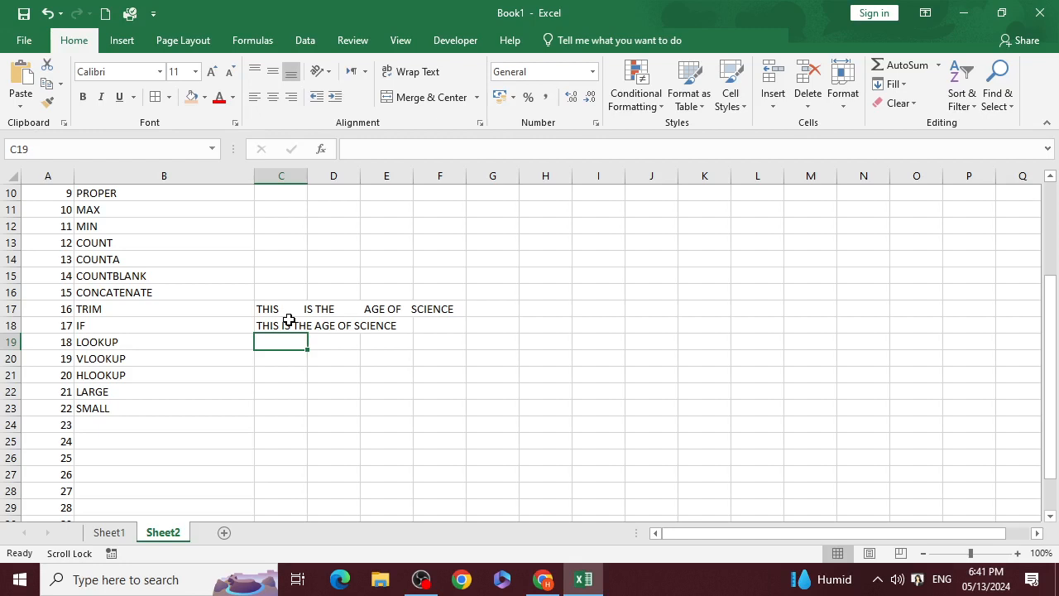
pyautogui.click(271, 361)
# Add COUNTIF to the formula list in B24
pyautogui.click(101, 430)
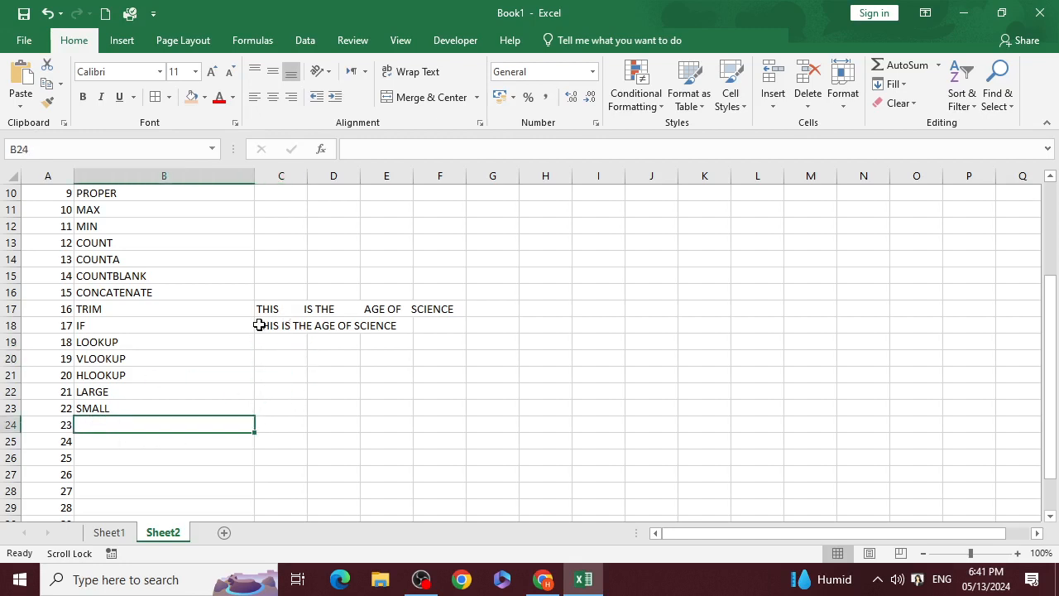
pyautogui.write('CO')
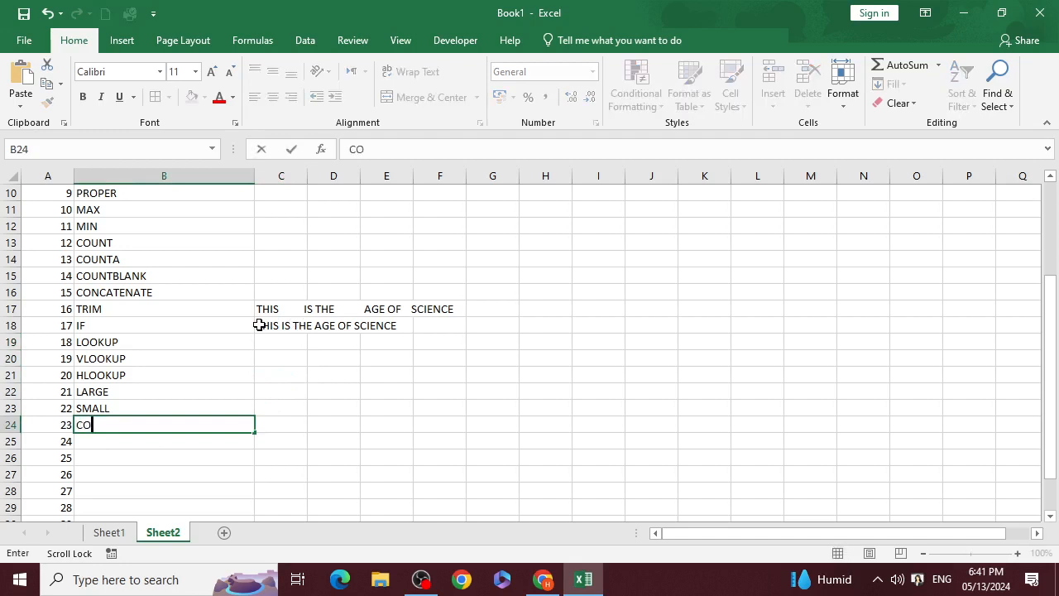
pyautogui.write('UNTIF')
pyautogui.press('Return')
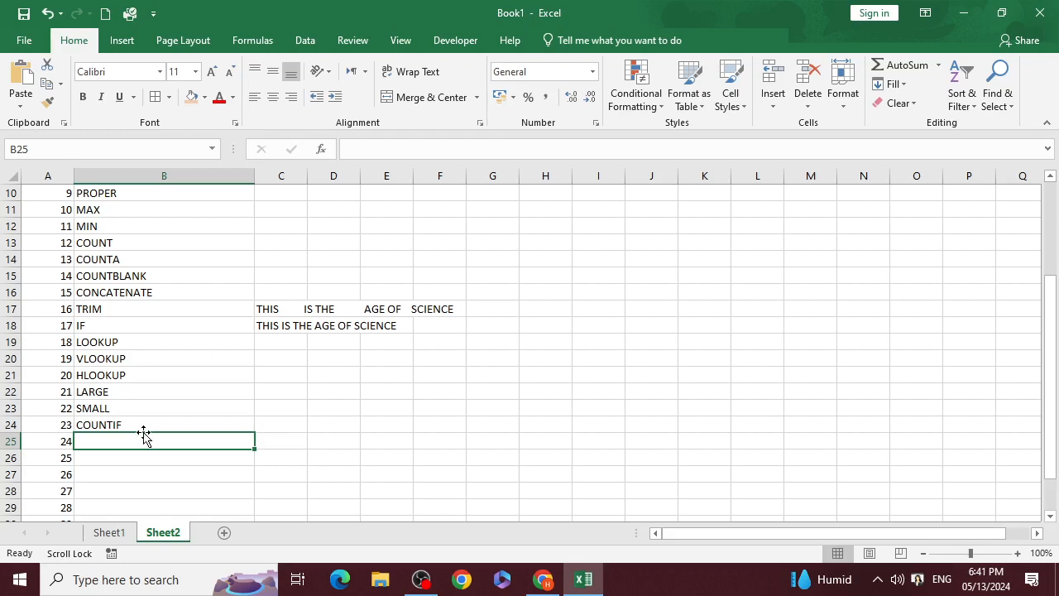
# Copy the first student's name from B7 on Sheet1 into B15:B16 to create repeated entries
pyautogui.click(104, 533)
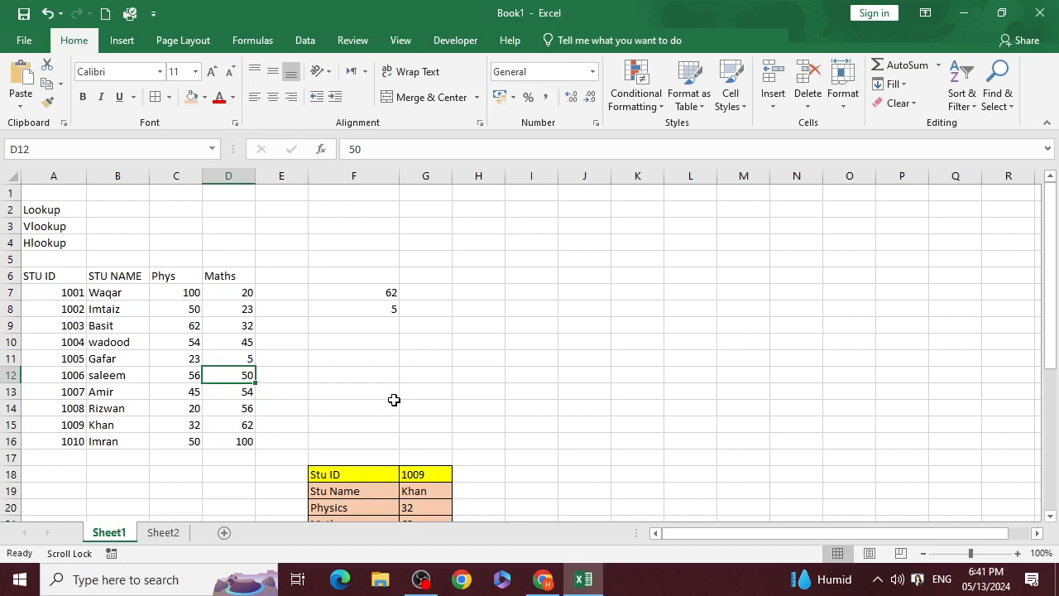
pyautogui.click(115, 293)
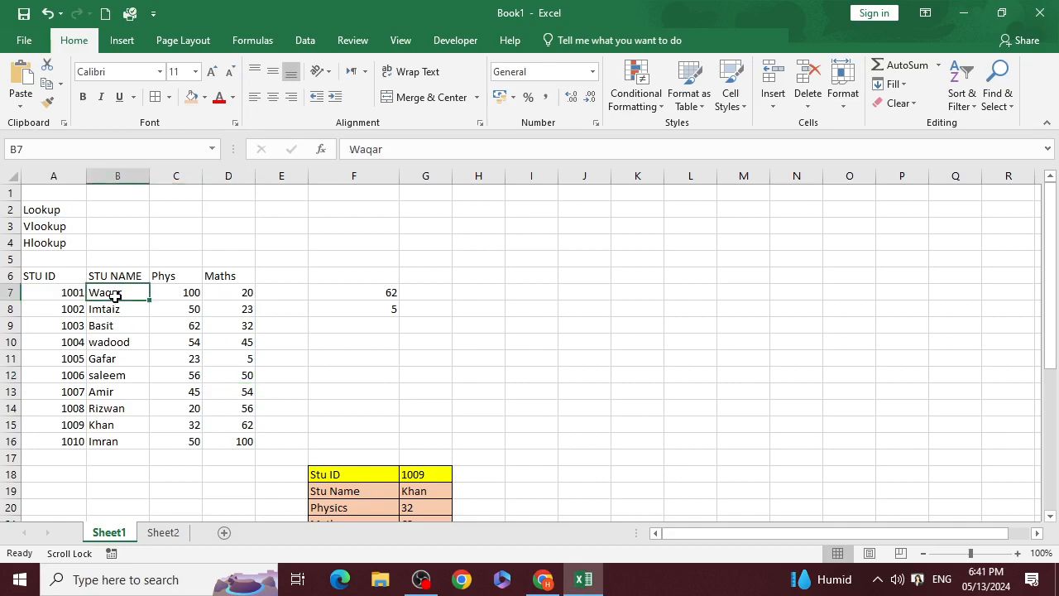
pyautogui.hotkey('ctrl', 'c')
pyautogui.moveTo(100, 424); pyautogui.dragTo(102, 444)
pyautogui.hotkey('ctrl', 'v')
# Enter the formula =COUNTIF(B7:C16,B7) in F11 to count how often the first student's name occurs
pyautogui.click(317, 378)
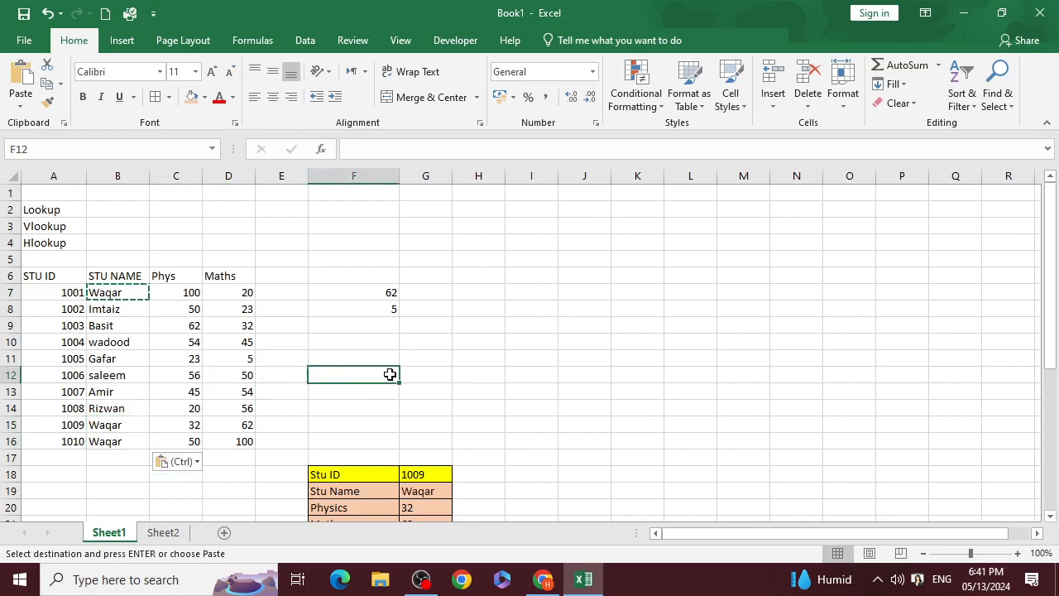
pyautogui.click(365, 354)
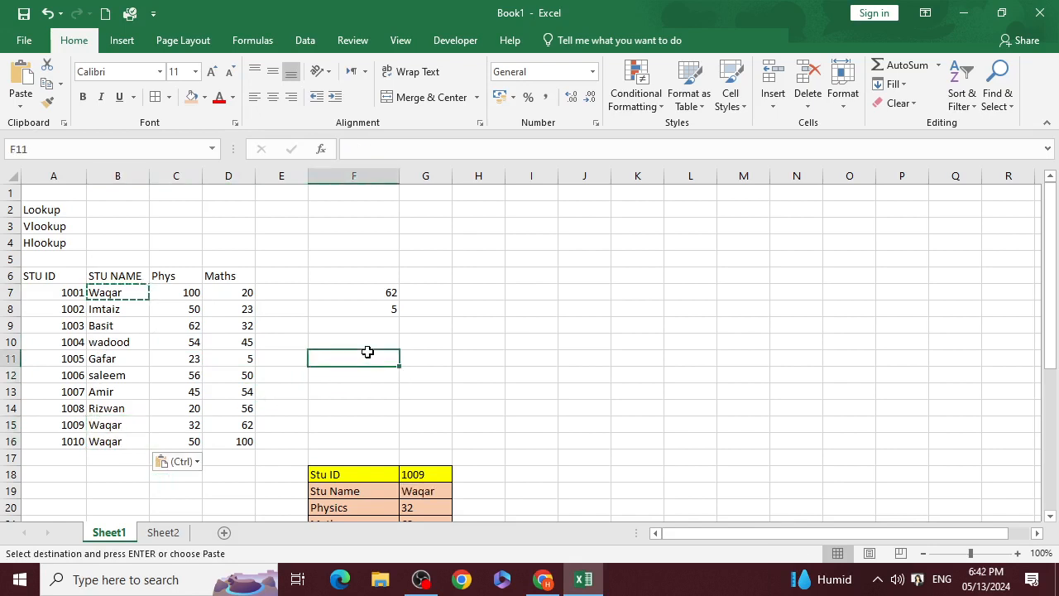
pyautogui.write('=CF')
pyautogui.press('BackSpace')
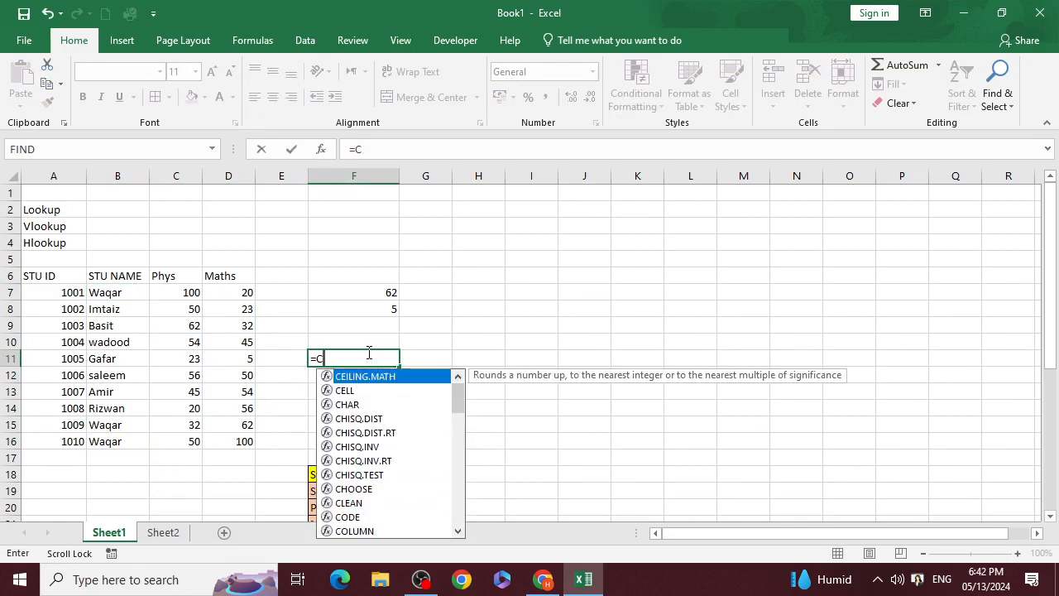
pyautogui.write('OUNTI')
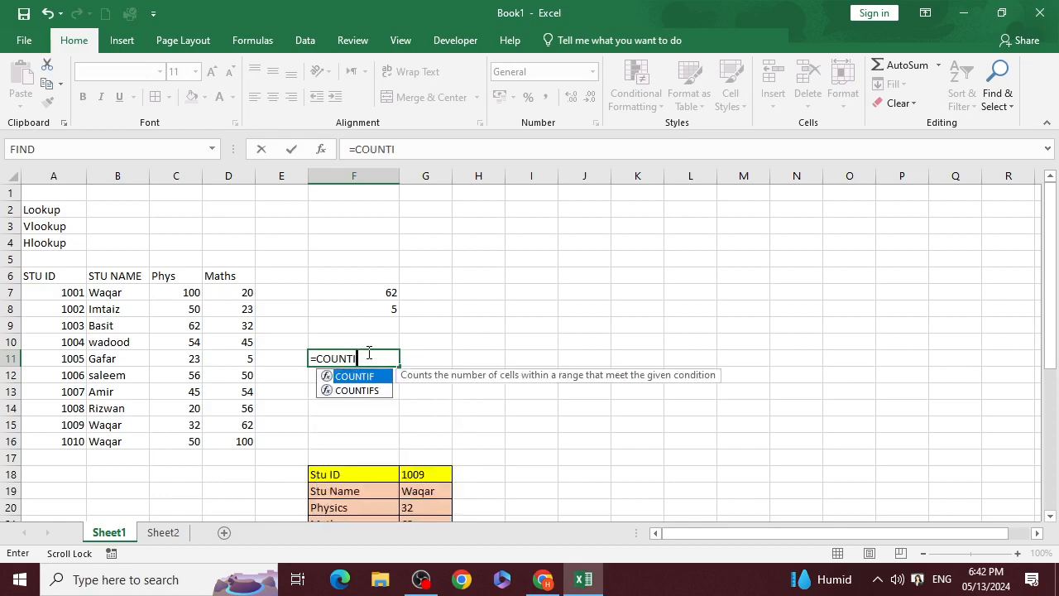
pyautogui.write('F(')
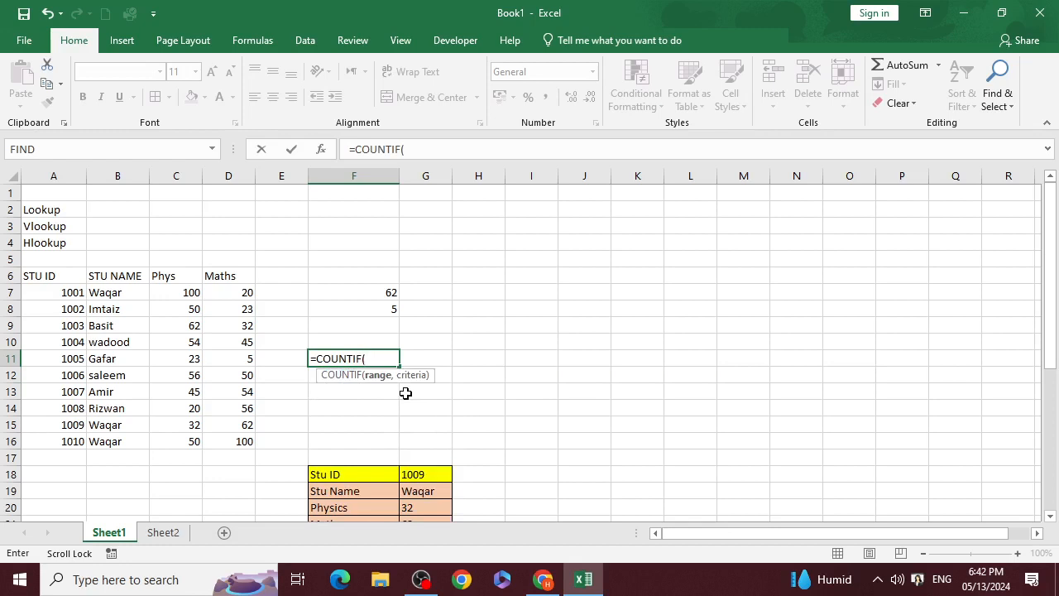
pyautogui.moveTo(93, 297); pyautogui.dragTo(203, 444)
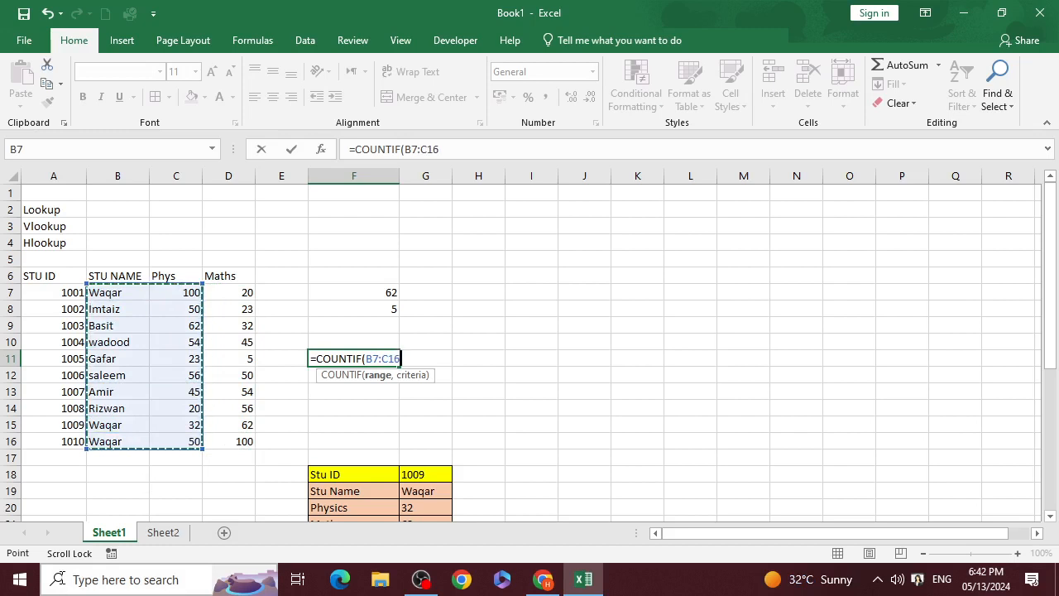
pyautogui.write(',')
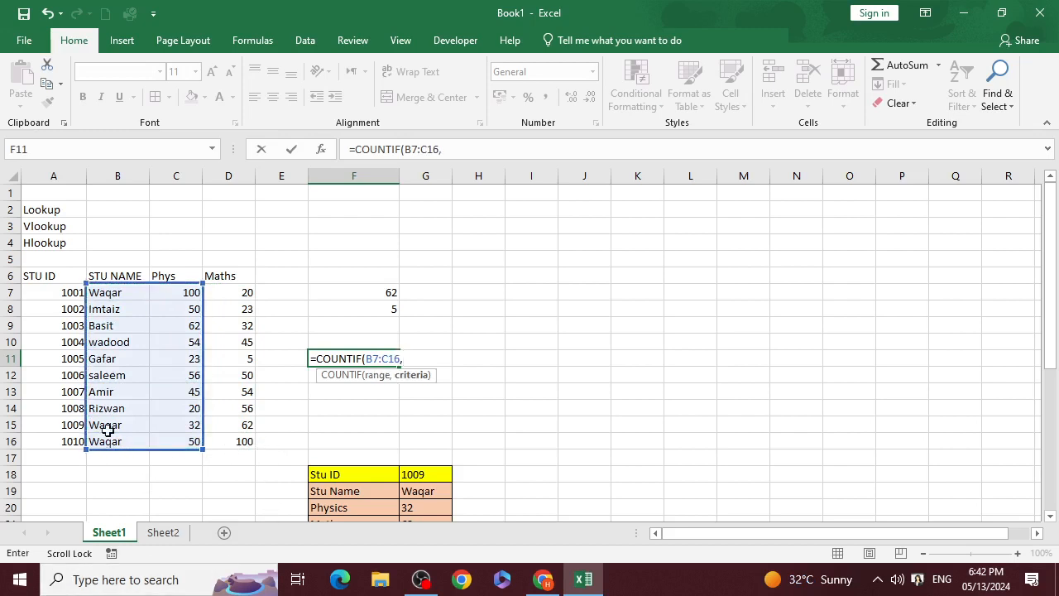
pyautogui.click(130, 297)
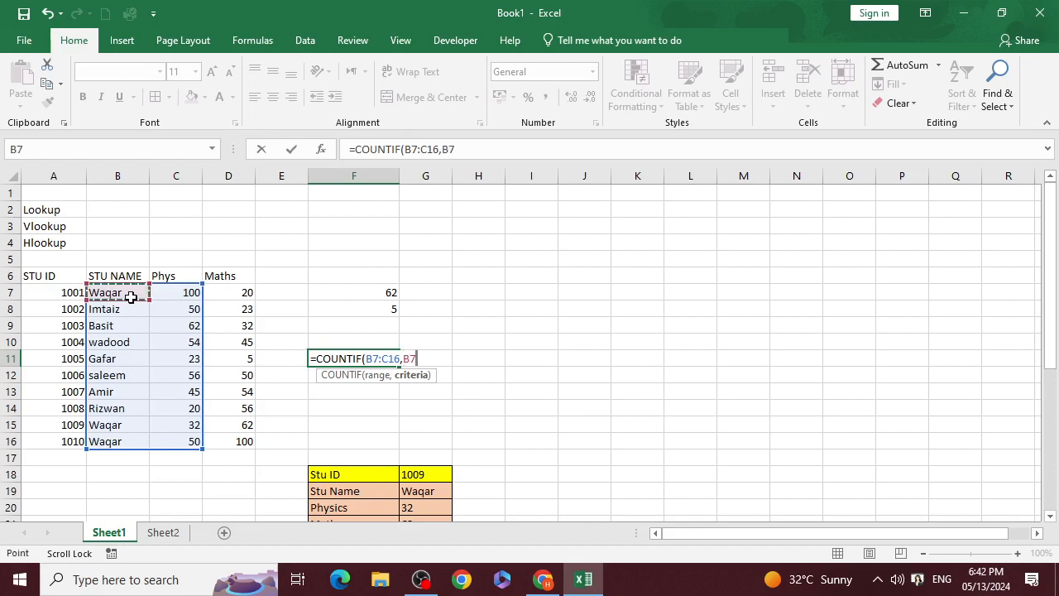
pyautogui.write(')')
pyautogui.press('Return')
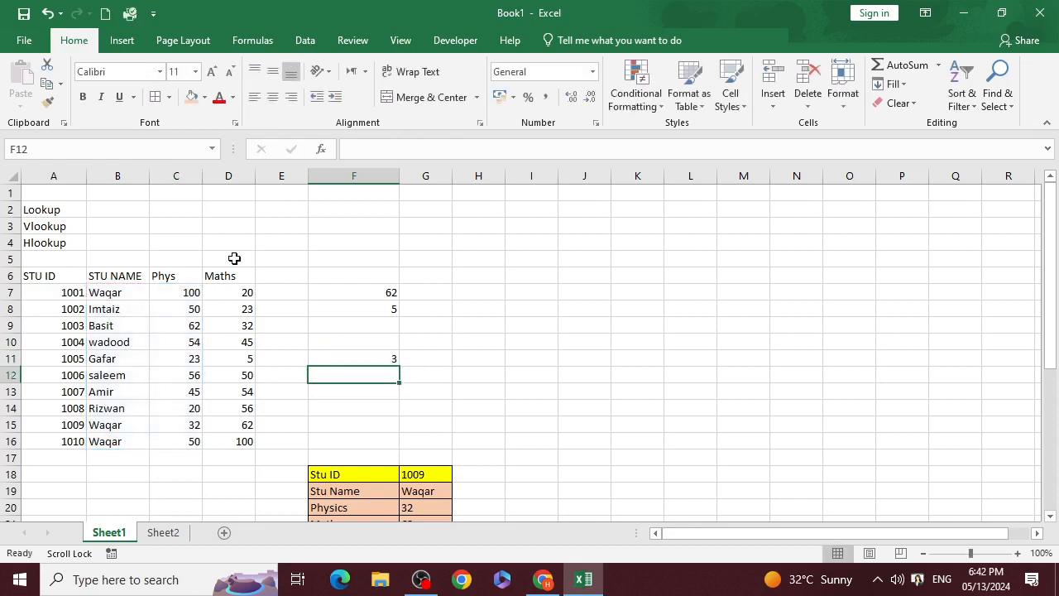
pyautogui.click(315, 354)
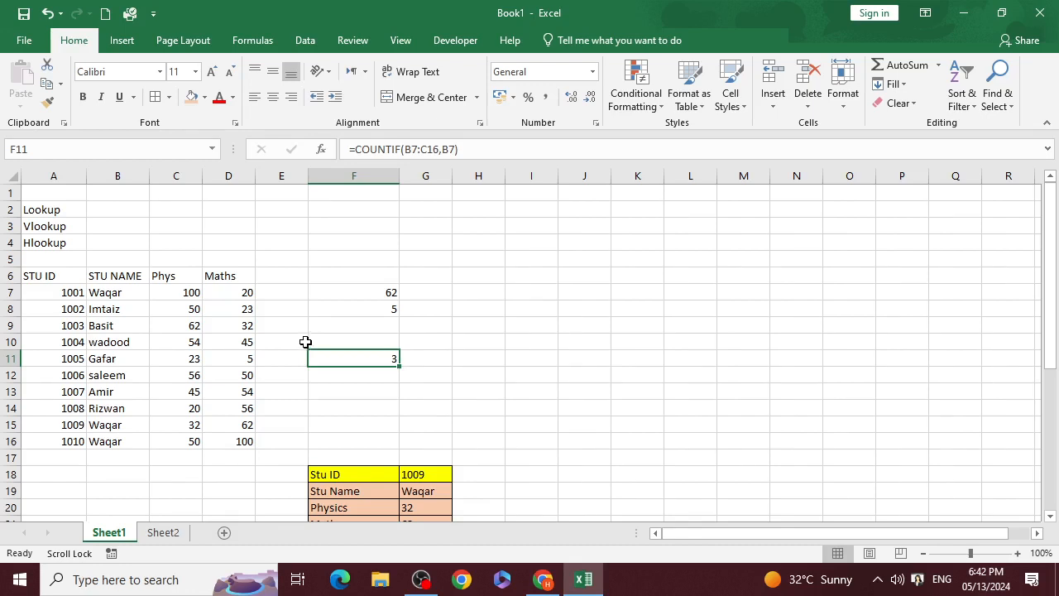
# Add SUMIF to the formula list in B25 on Sheet2
pyautogui.scroll(-1, 345, 350)
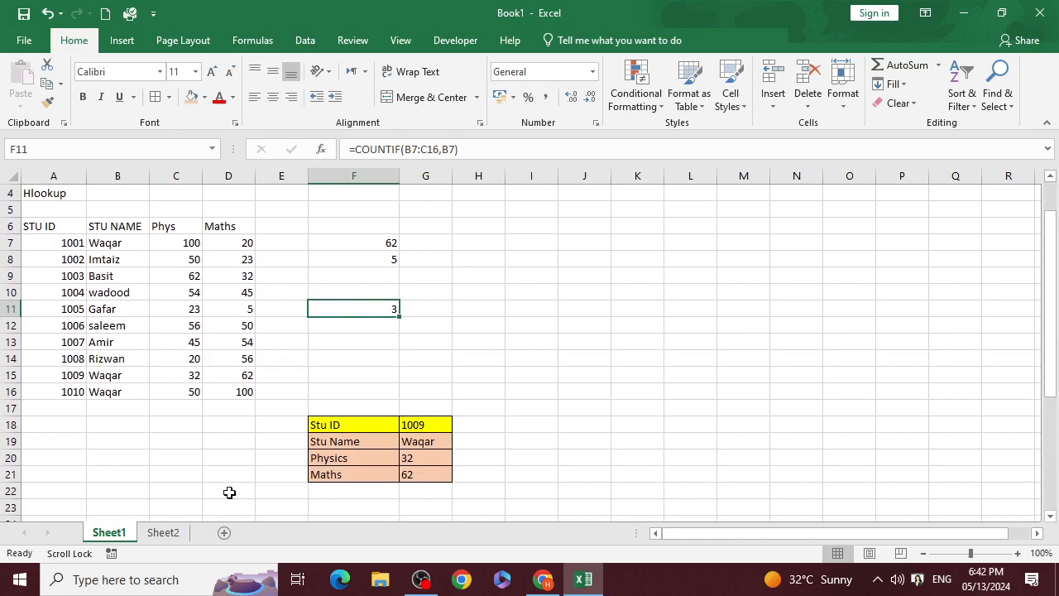
pyautogui.click(163, 532)
pyautogui.write('sUMIF')
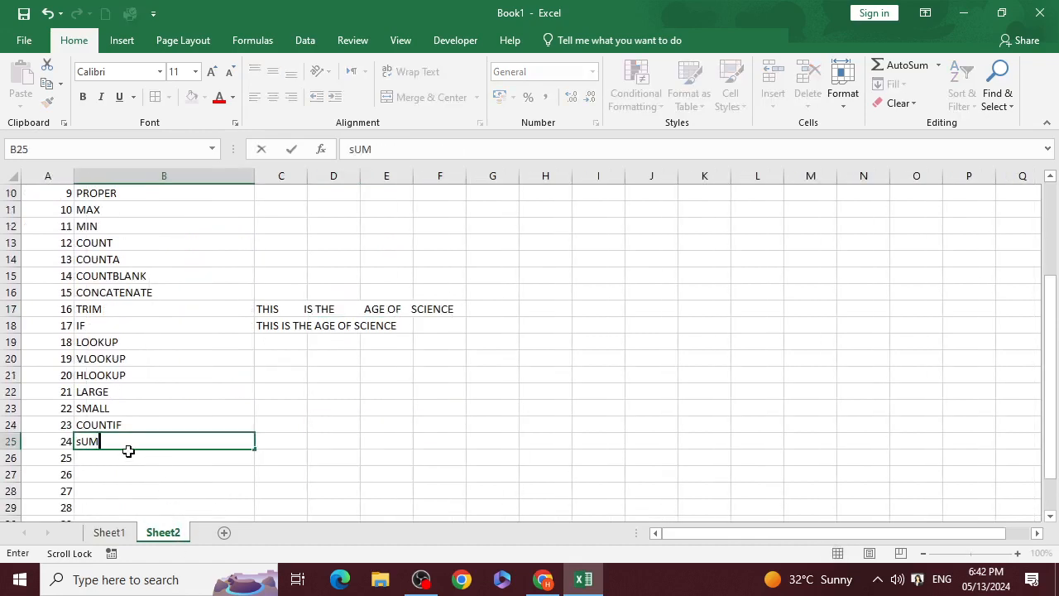
pyautogui.press('BackSpace')
pyautogui.press('BackSpace')
pyautogui.press('BackSpace')
pyautogui.press('BackSpace')
pyautogui.press('BackSpace')
pyautogui.write('SUMIF')
pyautogui.press('Return')
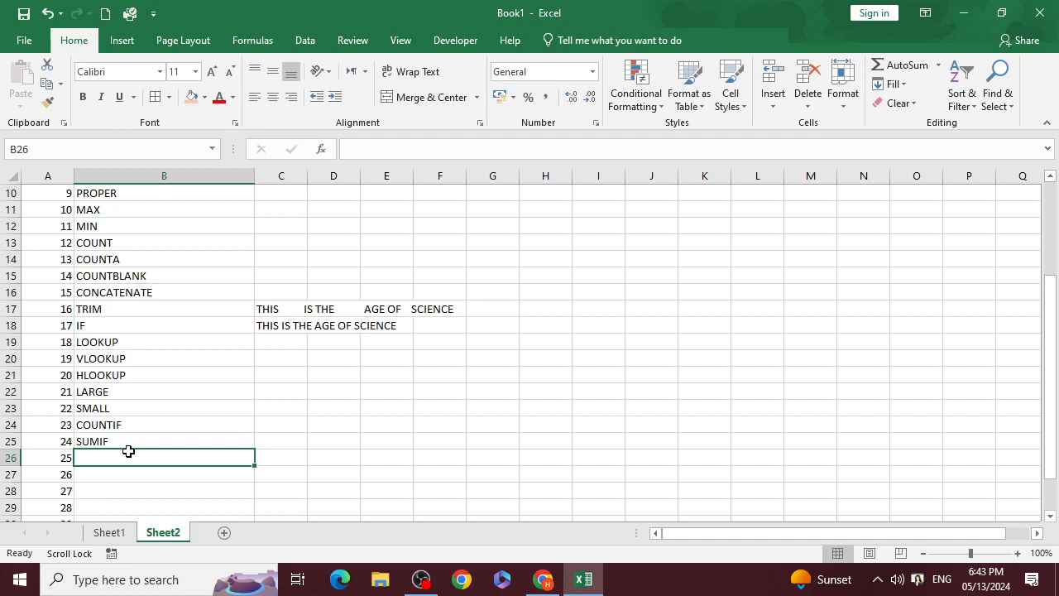
# Replace the COUNTIF example in F11 on Sheet1 with the formula =SUMIF(A6:D16,B7,C7:C16)
pyautogui.click(108, 532)
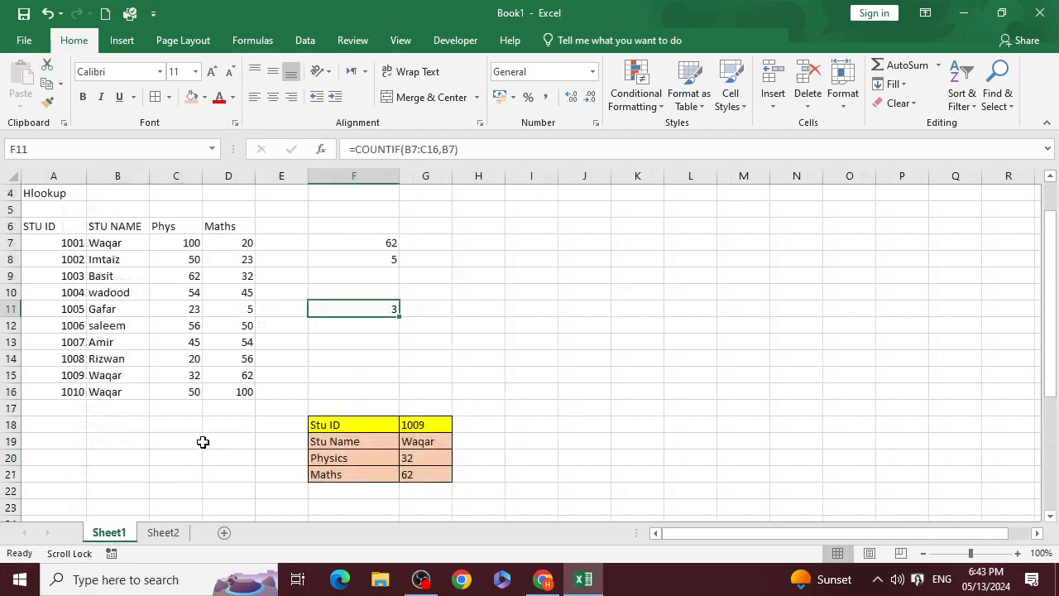
pyautogui.press('Delete')
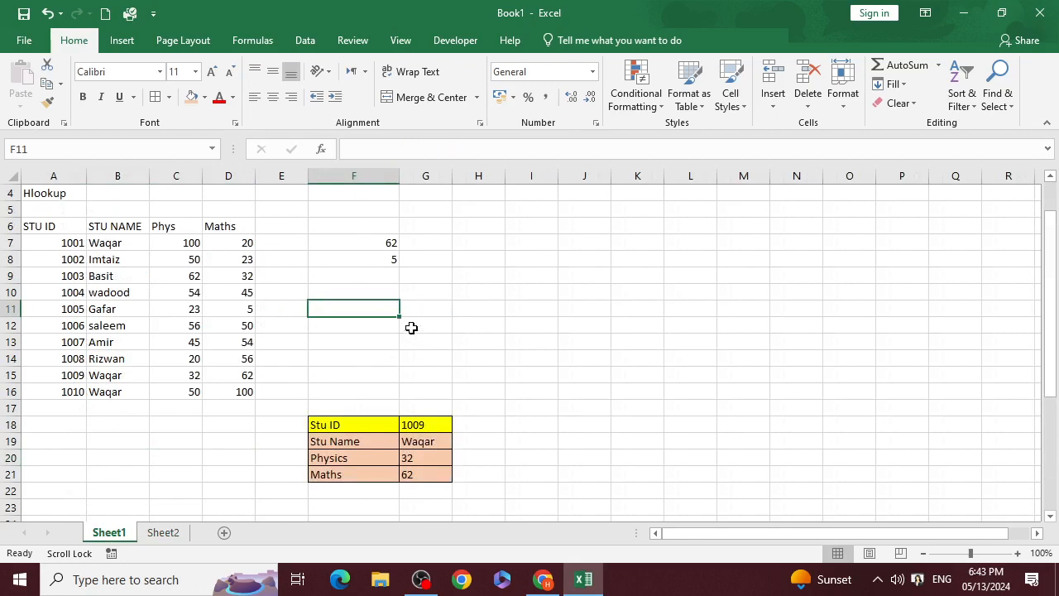
pyautogui.write('=SUM')
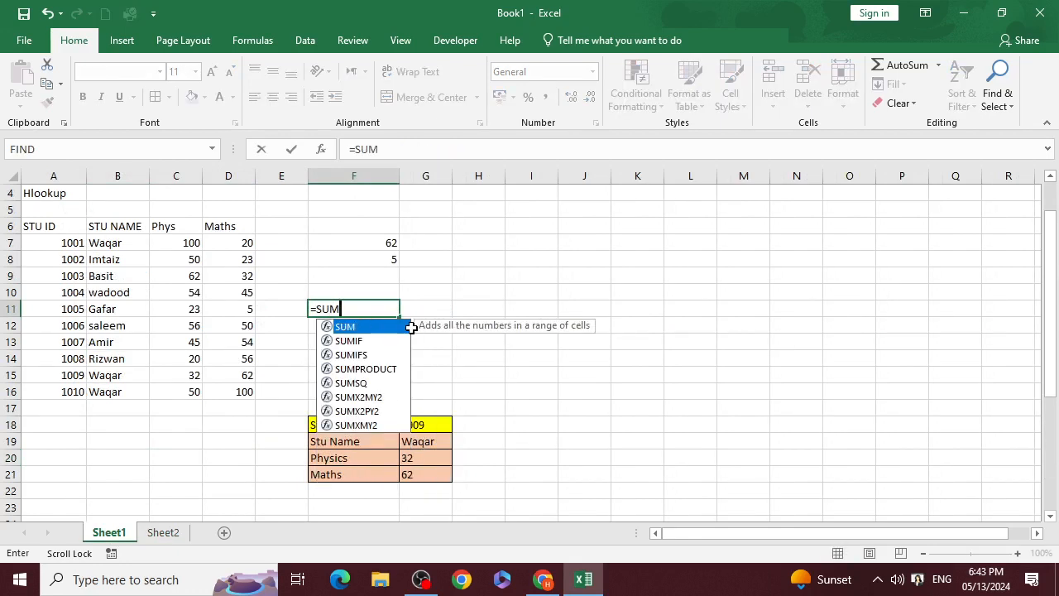
pyautogui.write('IF*')
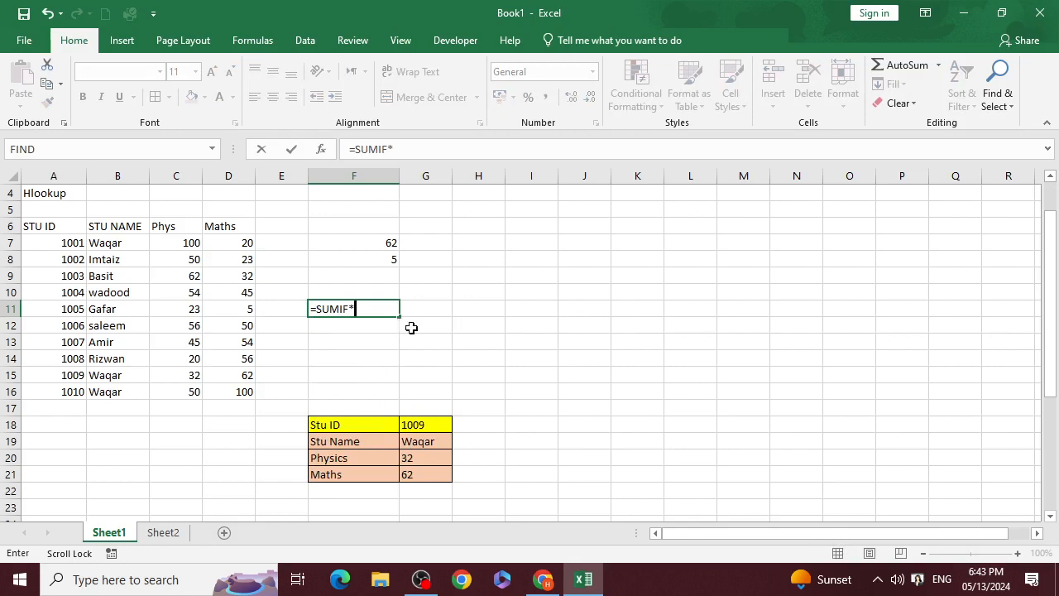
pyautogui.press('BackSpace')
pyautogui.write('(')
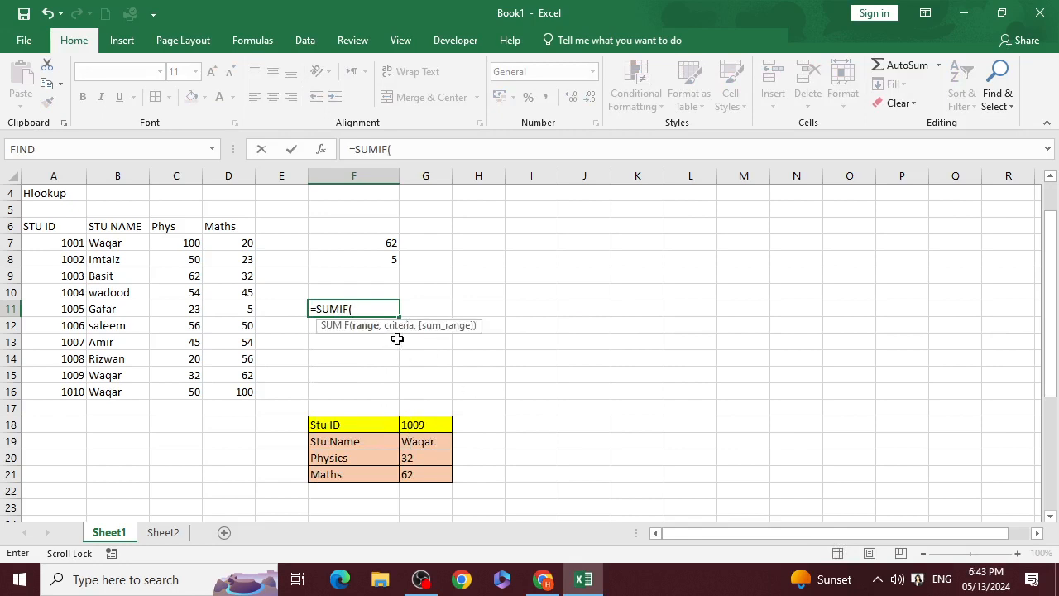
pyautogui.moveTo(50, 239); pyautogui.dragTo(222, 377)
pyautogui.moveTo(58, 226); pyautogui.dragTo(228, 385)
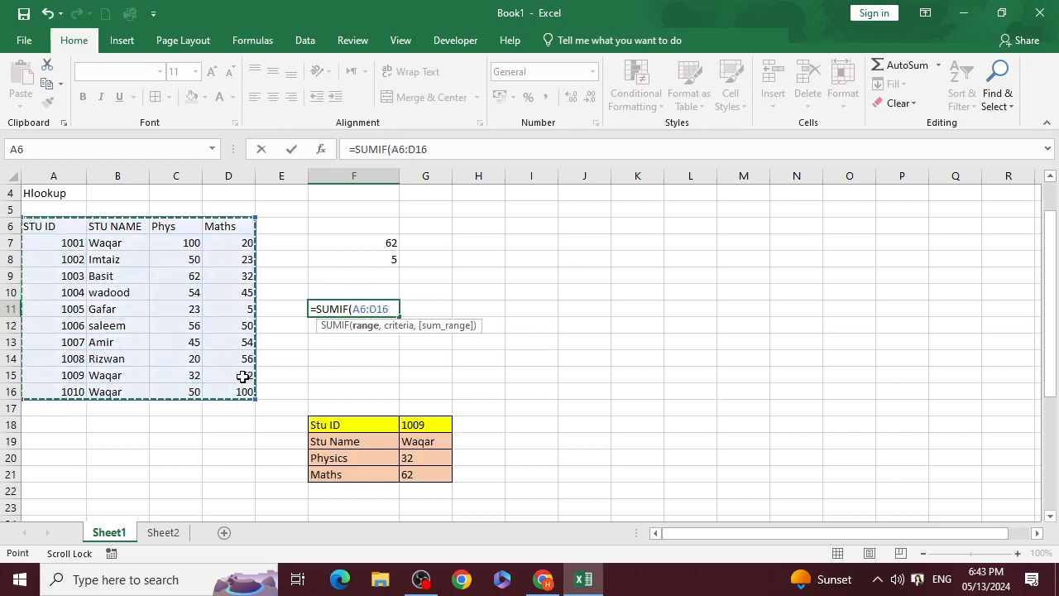
pyautogui.write(',')
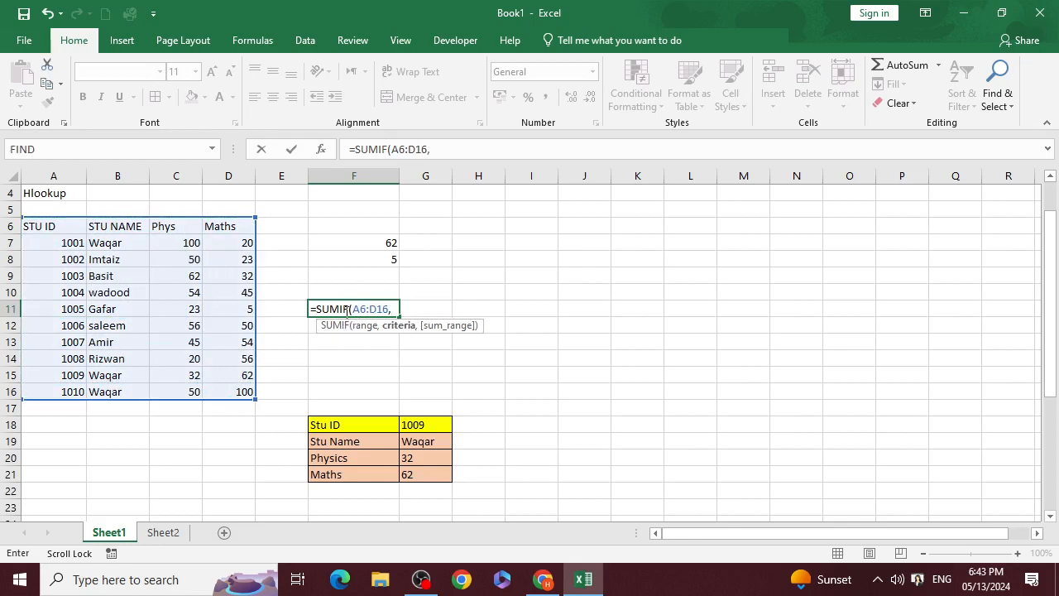
pyautogui.click(122, 242)
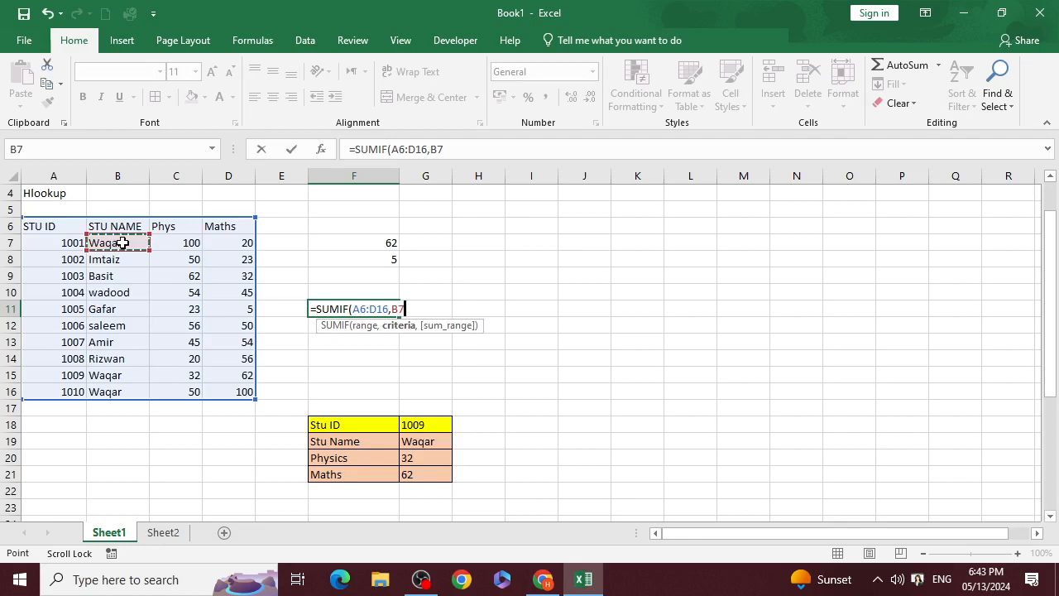
pyautogui.write(',')
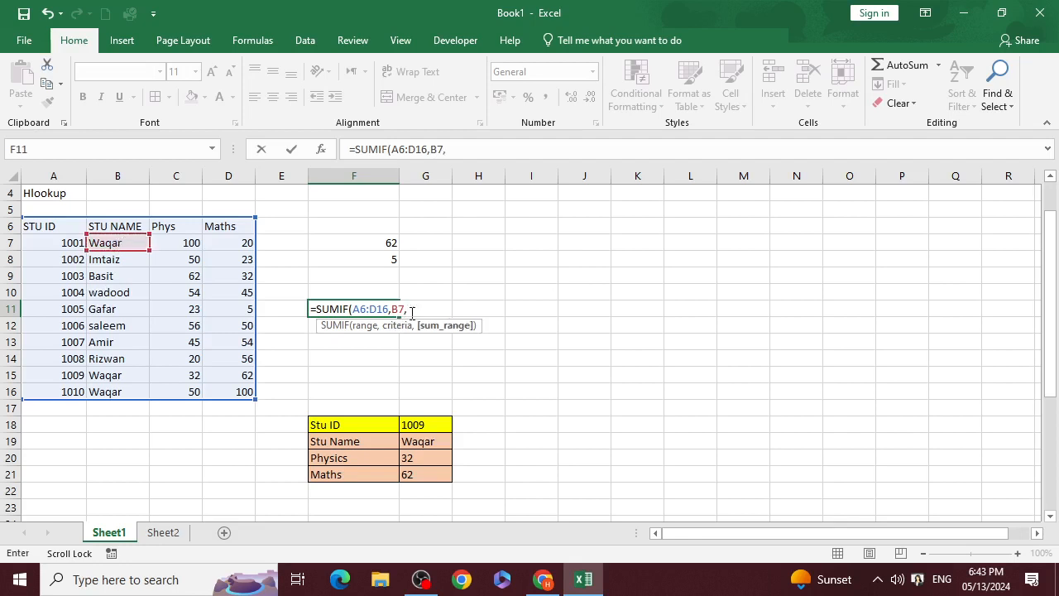
pyautogui.click(191, 244)
pyautogui.moveTo(191, 244); pyautogui.dragTo(196, 381)
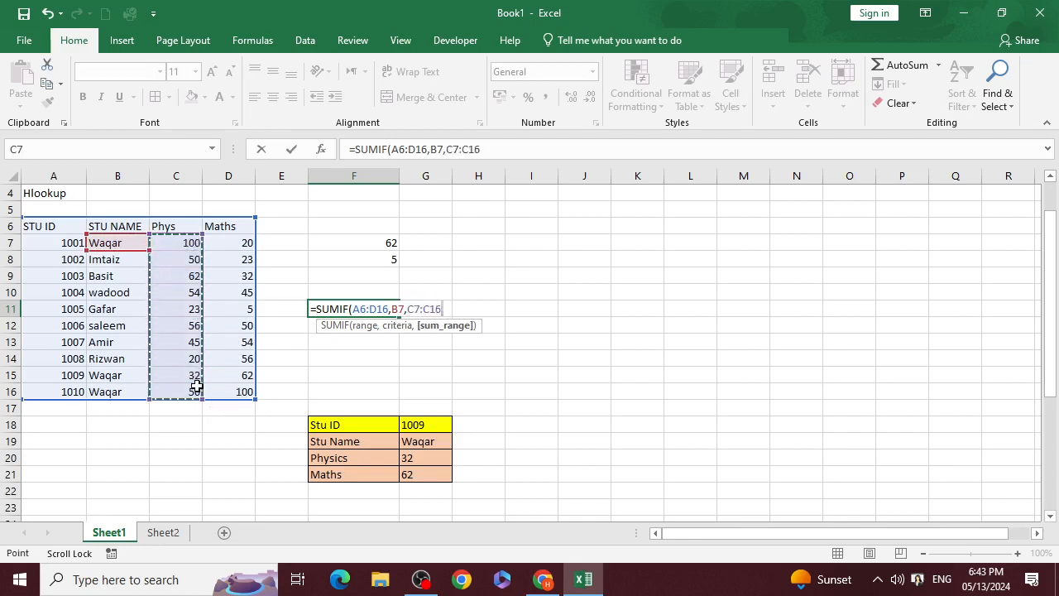
pyautogui.write(')')
pyautogui.press('Return')
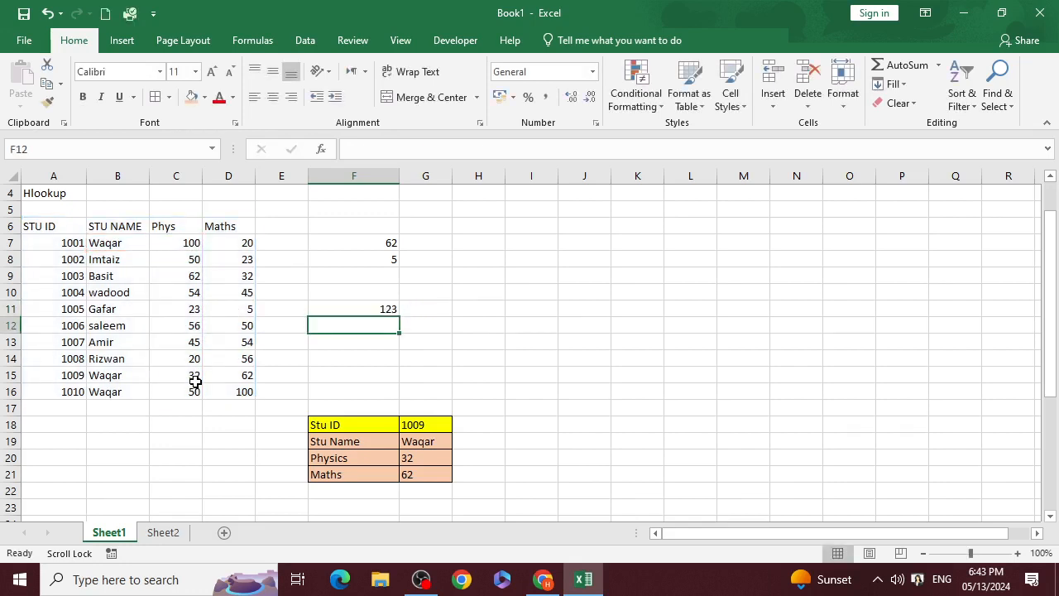
# Rename the Phys column header in C6 to SALES
pyautogui.click(120, 241)
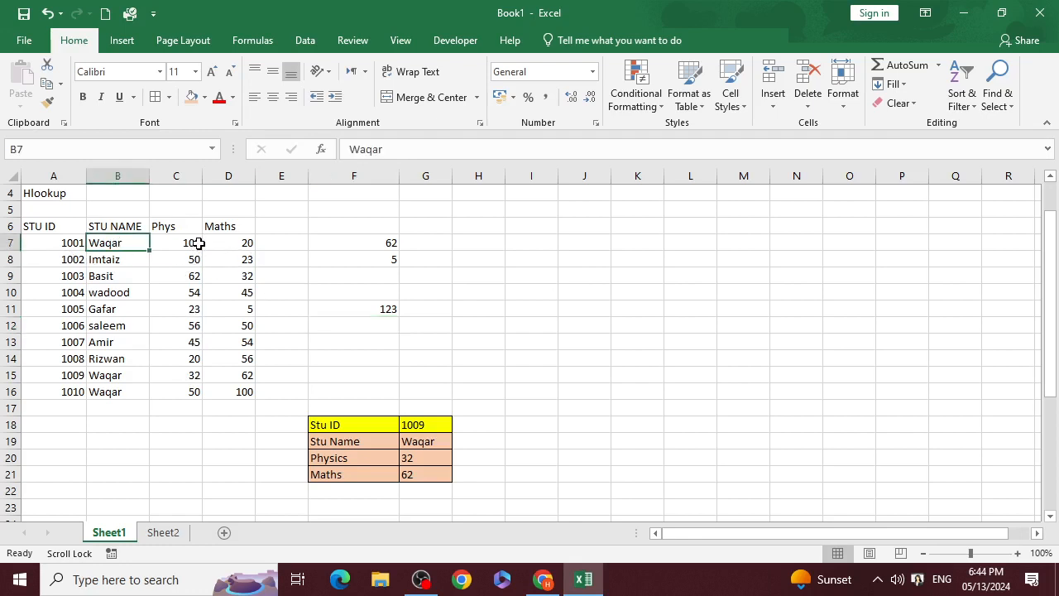
pyautogui.click(206, 221)
pyautogui.click(191, 225)
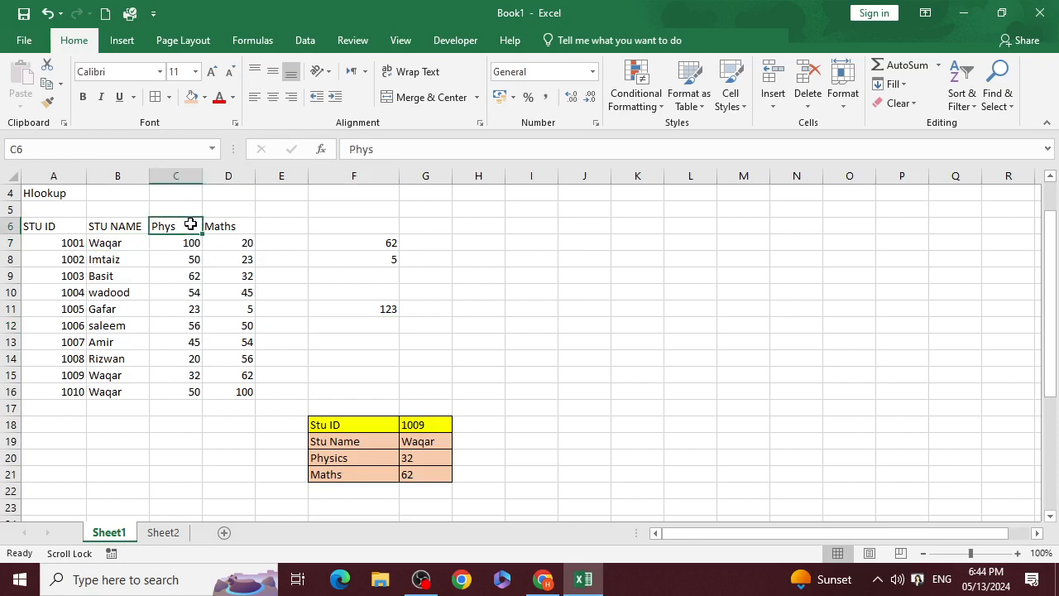
pyautogui.write('saLES')
pyautogui.press('Return')
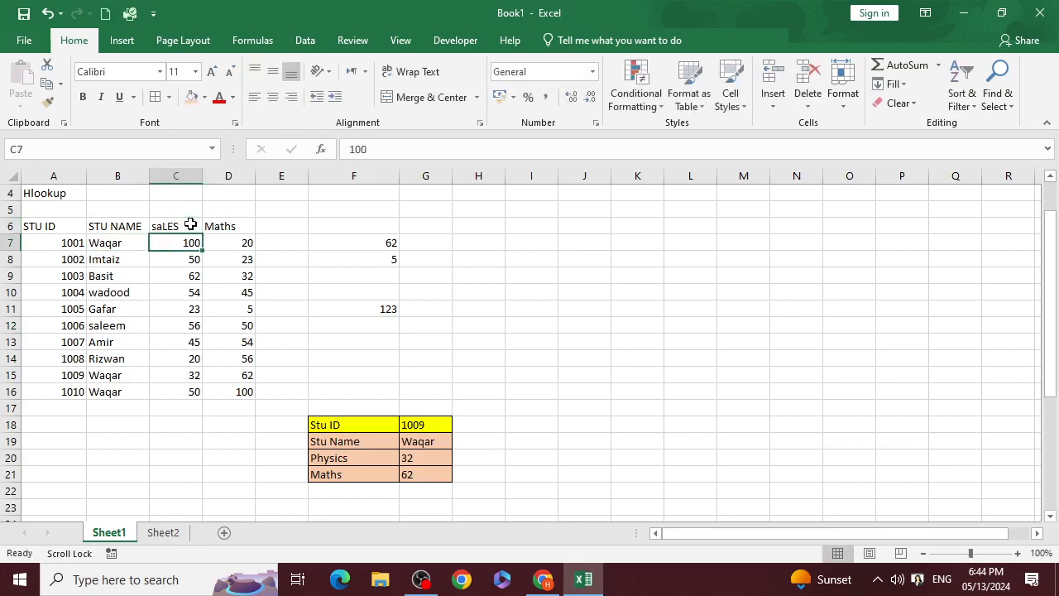
pyautogui.scroll(1, 190, 224)
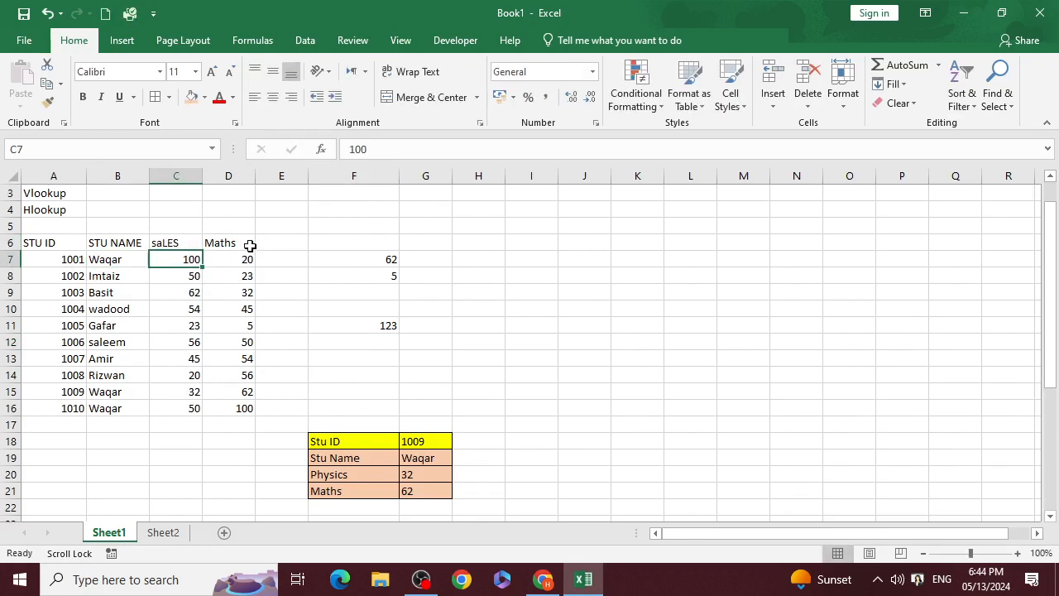
pyautogui.click(189, 242)
pyautogui.write('SALES')
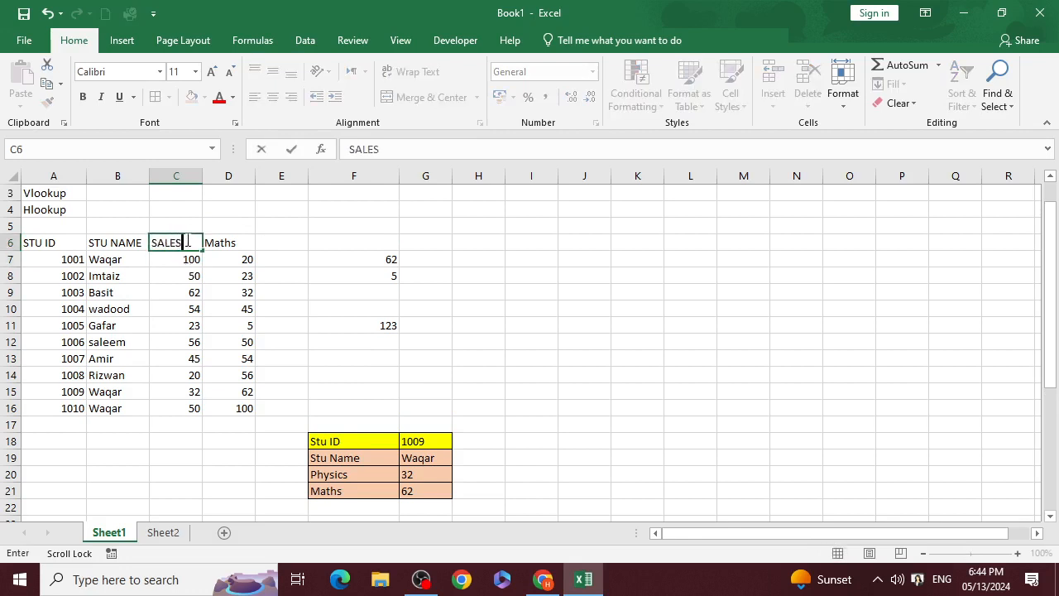
pyautogui.press('Return')
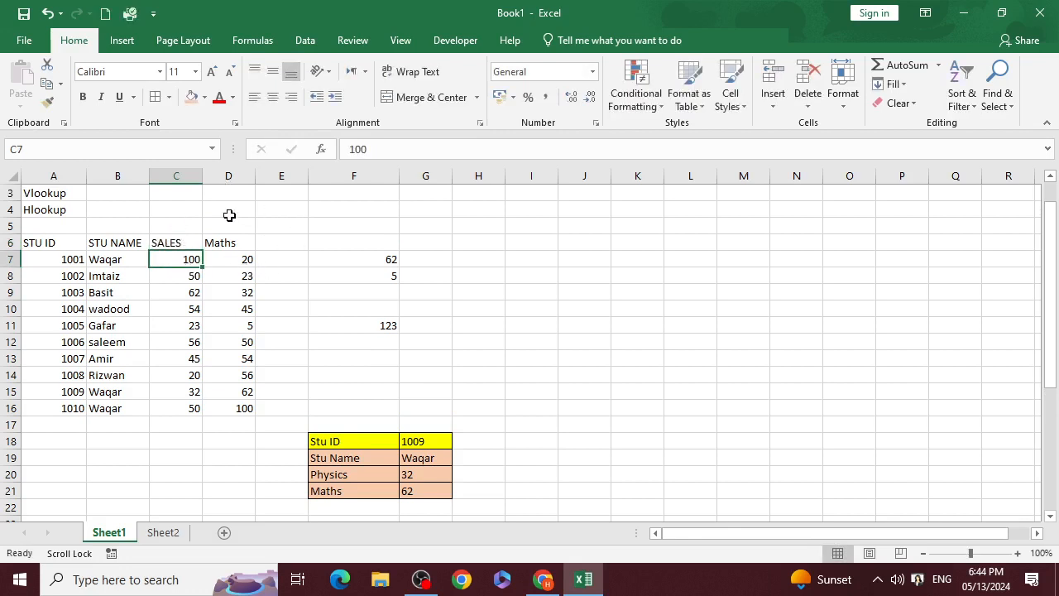
# Delete the entire Maths column D from Sheet1
pyautogui.rightClick(229, 177)
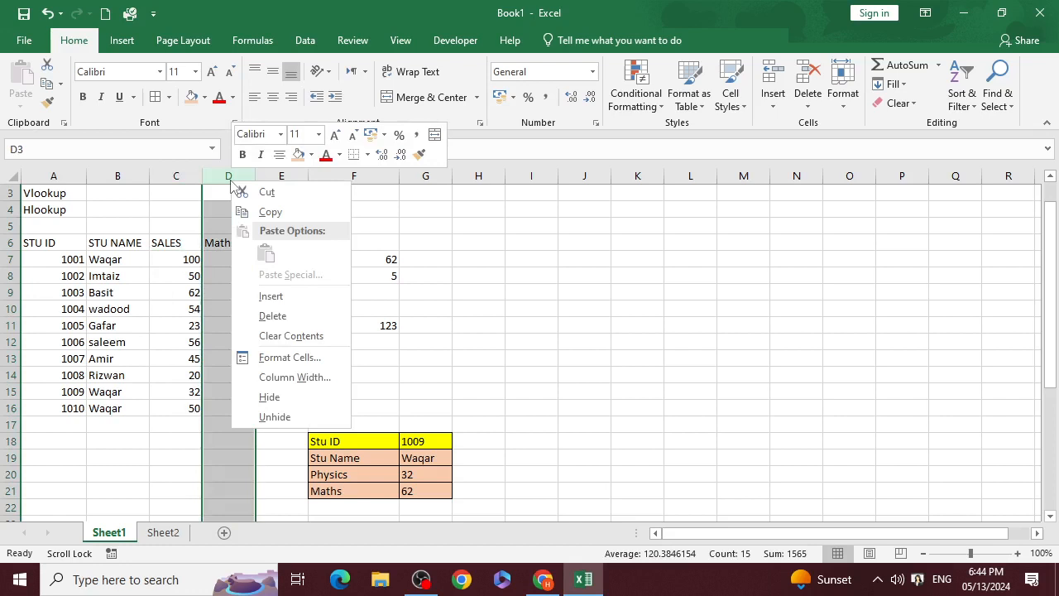
pyautogui.click(285, 315)
pyautogui.click(303, 308)
# Delete row 21, which holds the Maths entry of the coloured student lookup box
pyautogui.scroll(-1, 391, 342)
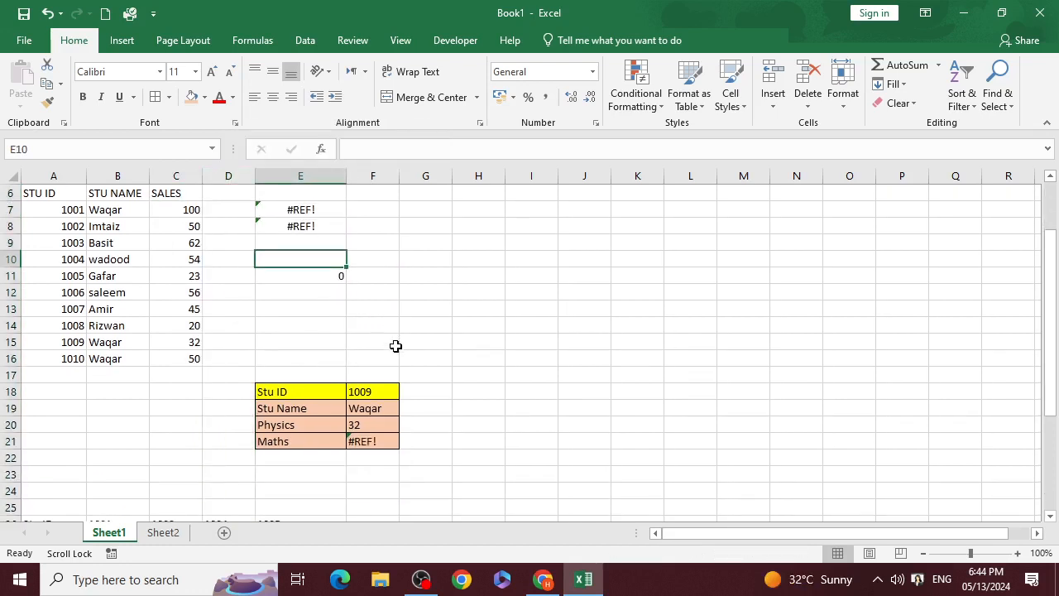
pyautogui.rightClick(10, 441)
pyautogui.click(58, 326)
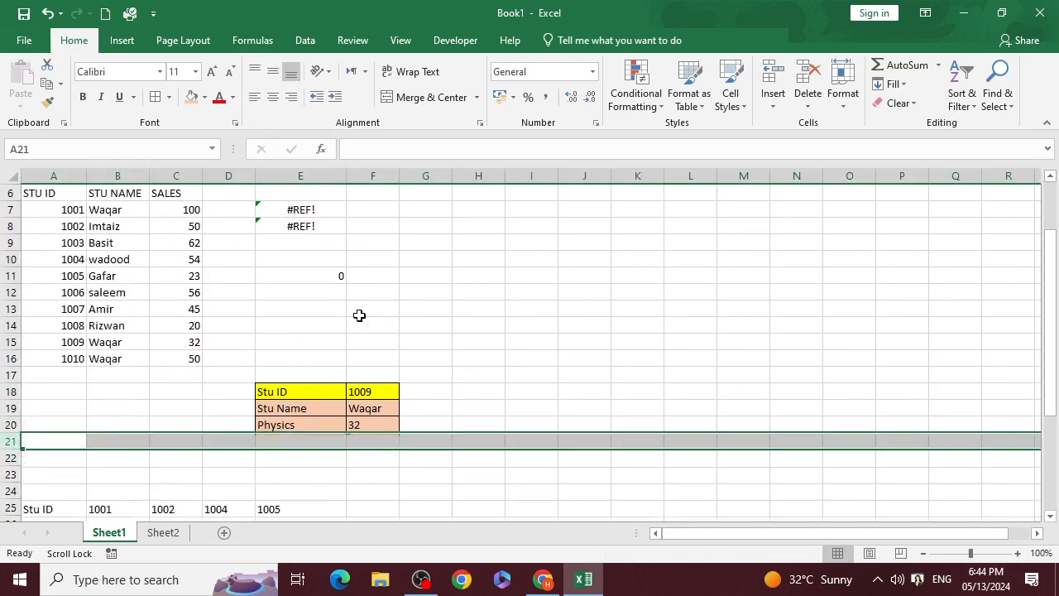
# Clear the broken formulas in E7:E8 and the SUMIF formula in E11 on Sheet1
pyautogui.click(360, 316)
pyautogui.scroll(2, 348, 286)
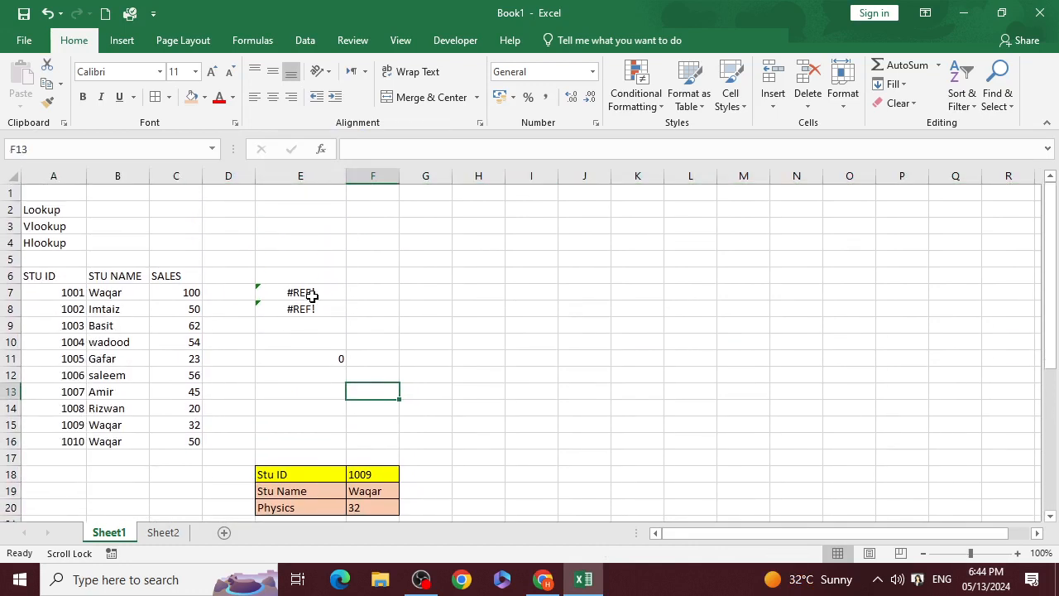
pyautogui.moveTo(312, 296); pyautogui.dragTo(319, 307)
pyautogui.press('Delete')
pyautogui.click(338, 355)
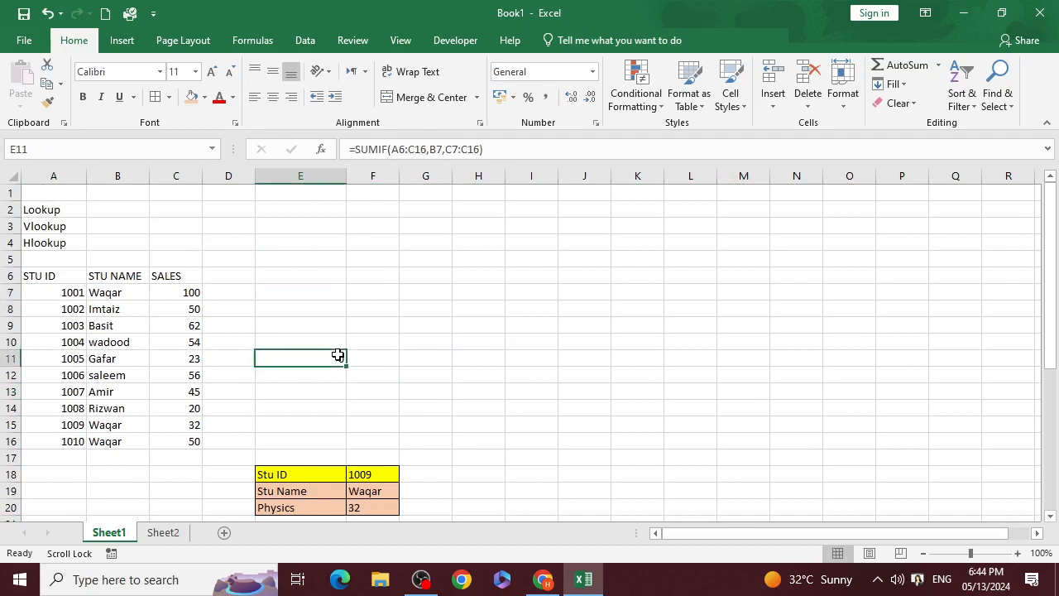
pyautogui.press('Delete')
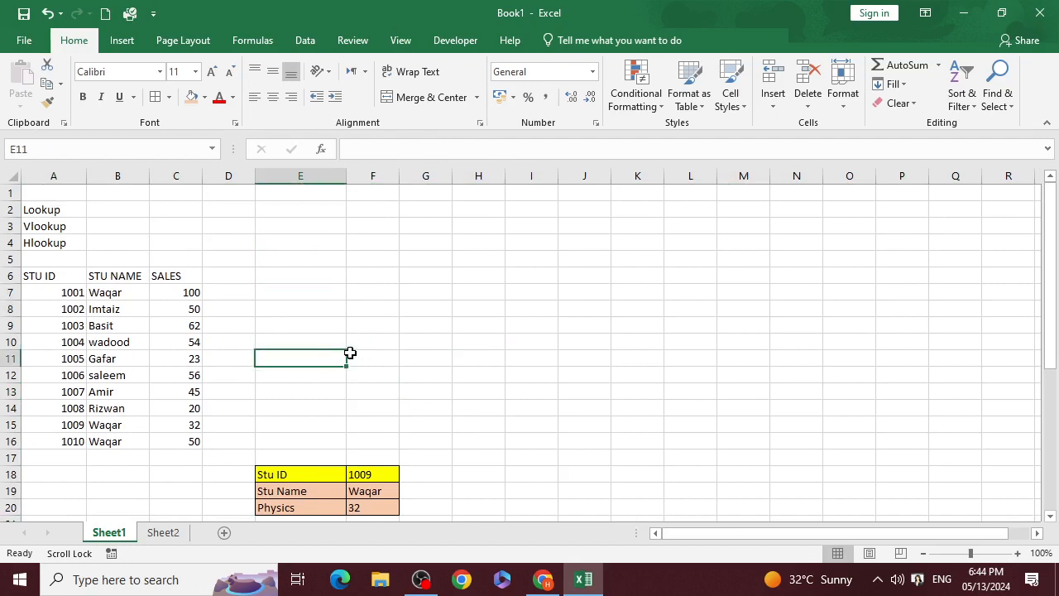
# Enter the formula =SUMIF(A7:C16,B7,C7:C16) in E11 to total the sales for the name in B7
pyautogui.write('=SU')
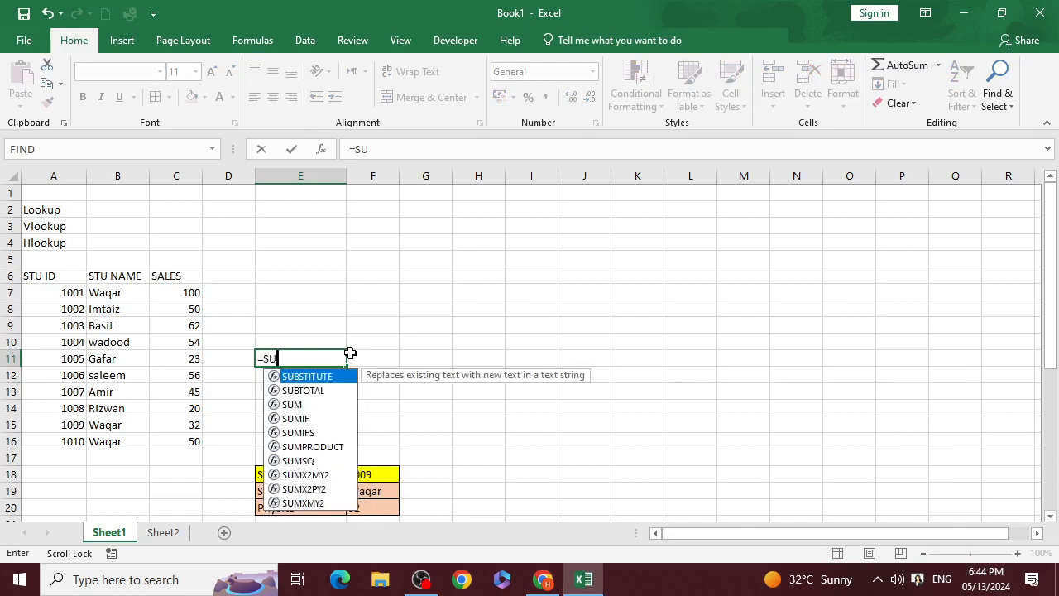
pyautogui.write('MIF(')
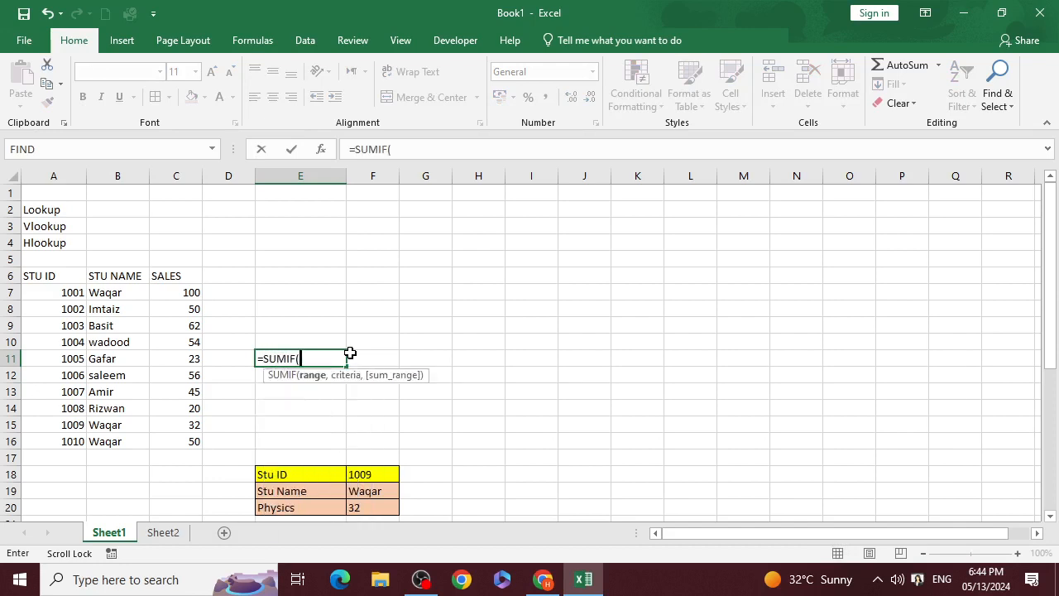
pyautogui.moveTo(70, 292); pyautogui.dragTo(170, 436)
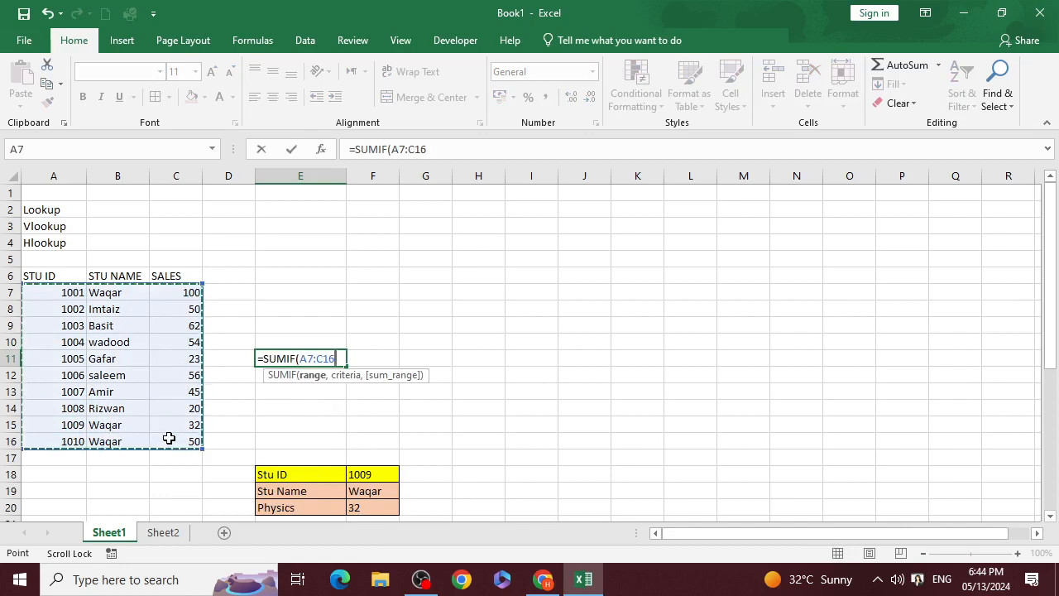
pyautogui.write(',')
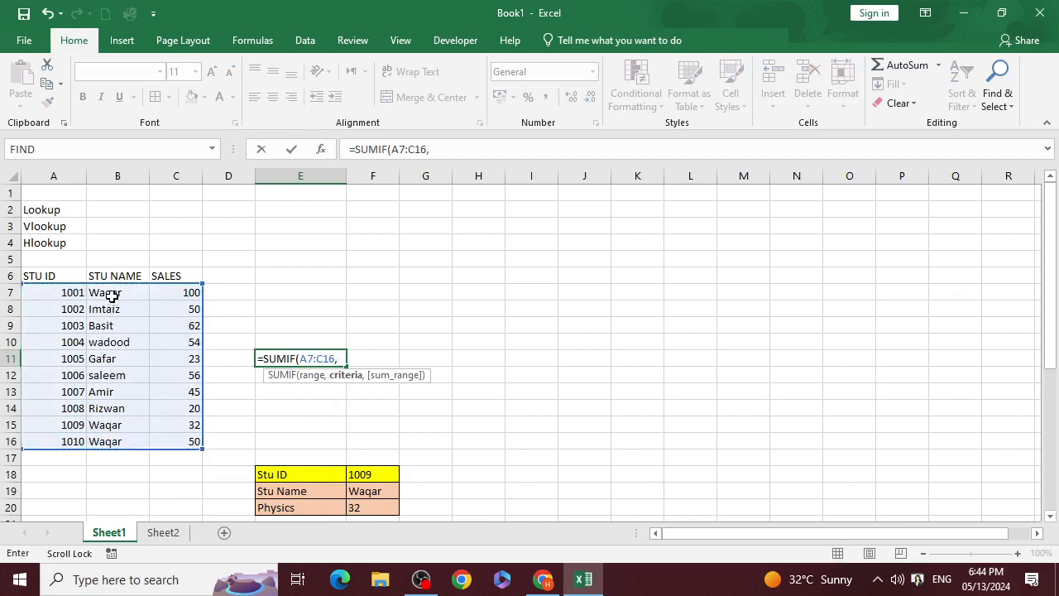
pyautogui.click(111, 295)
pyautogui.write(',')
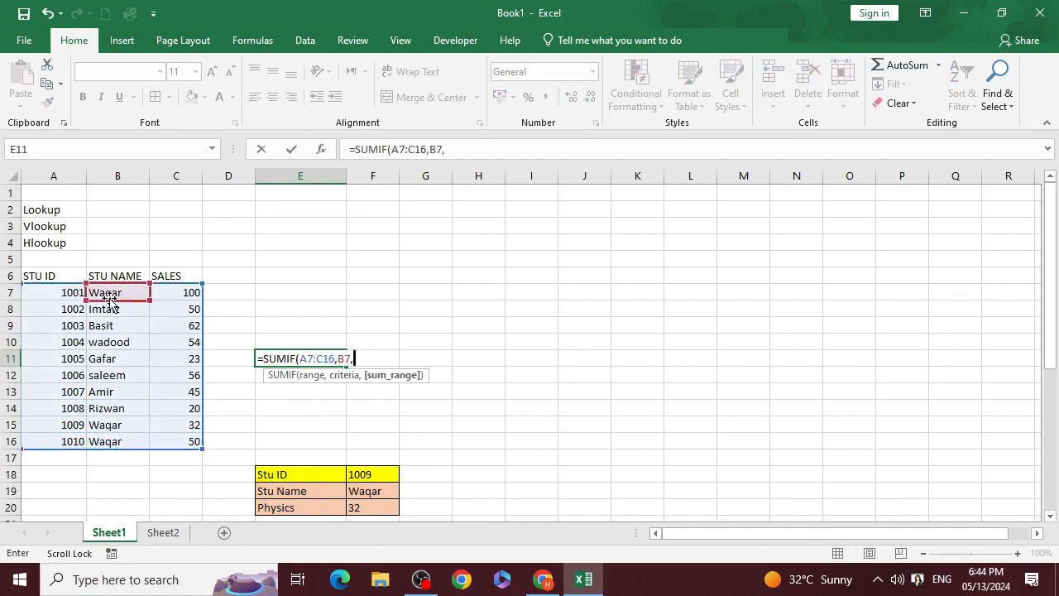
pyautogui.moveTo(180, 291); pyautogui.dragTo(176, 441)
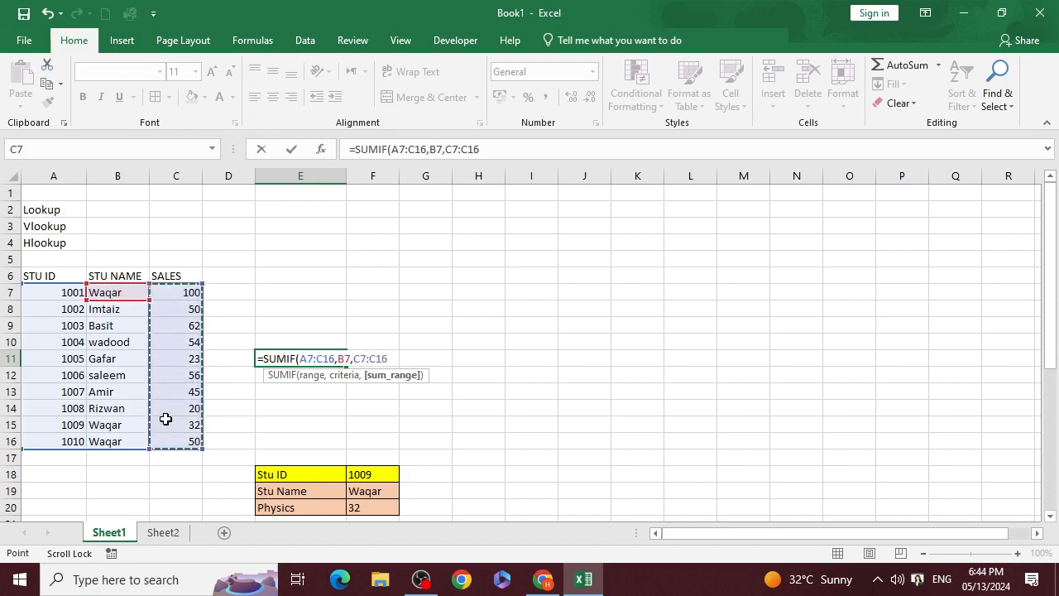
pyautogui.write(')')
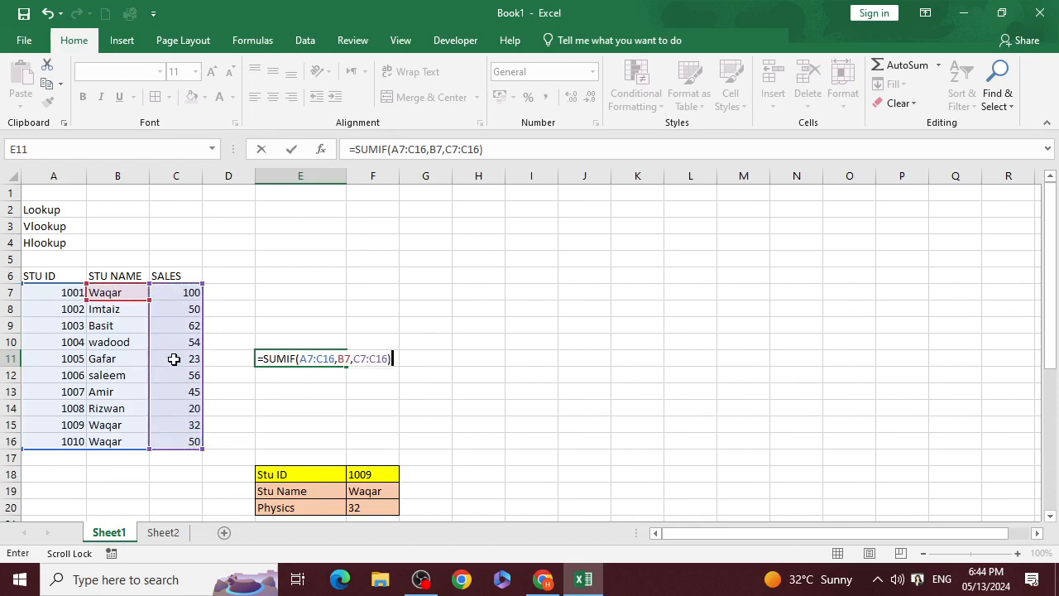
pyautogui.press('Return')
pyautogui.click(284, 356)
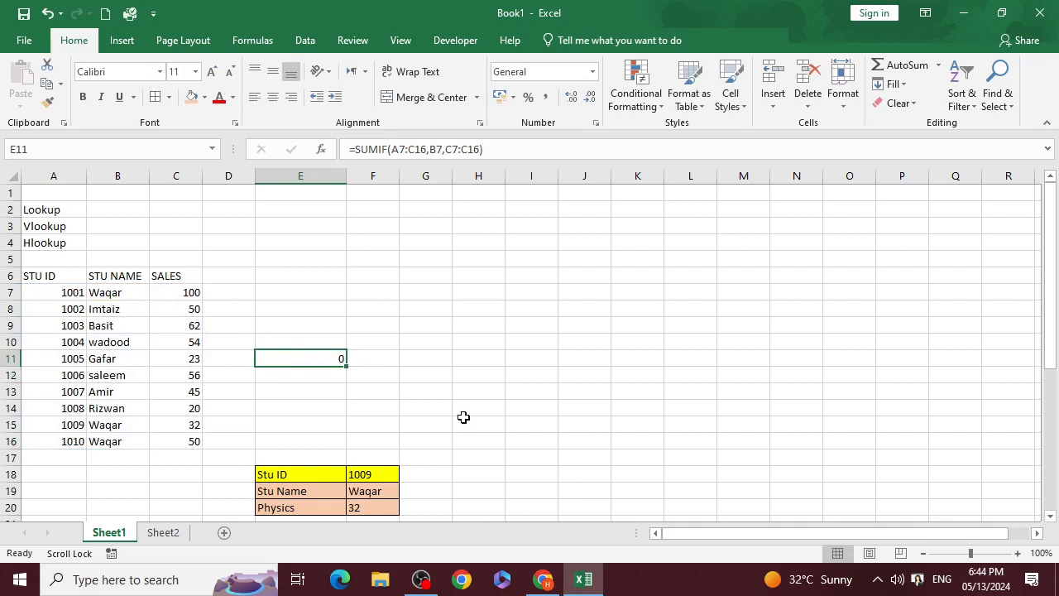
pyautogui.doubleClick(325, 361)
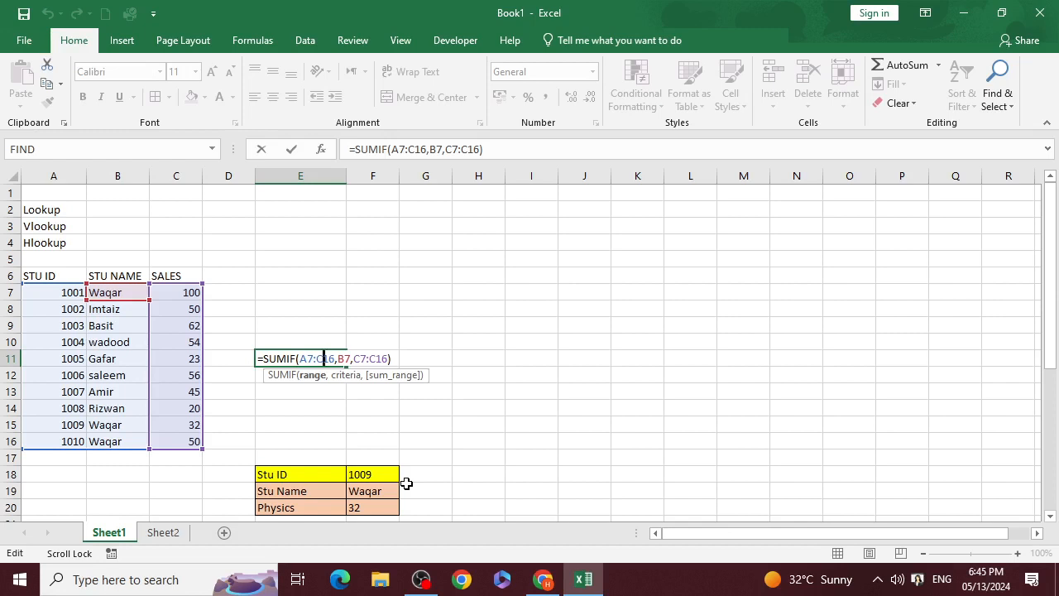
pyautogui.hotkey('ctrl', 'Return')
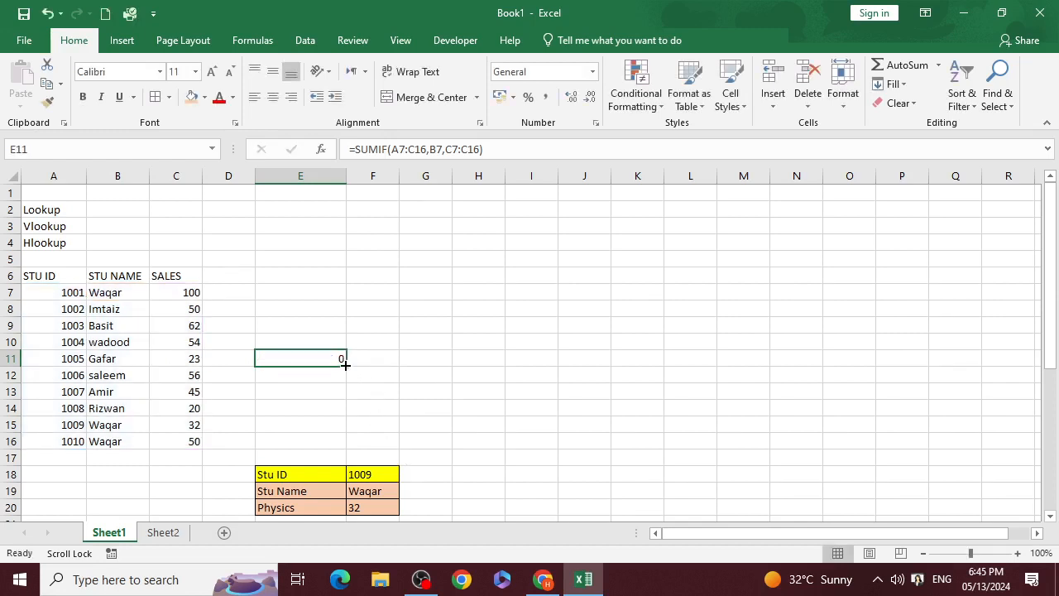
# Extend the criteria range of the SUMIF formula in E11 to A6:C16 so it includes the header row
pyautogui.doubleClick(337, 355)
pyautogui.click(308, 358)
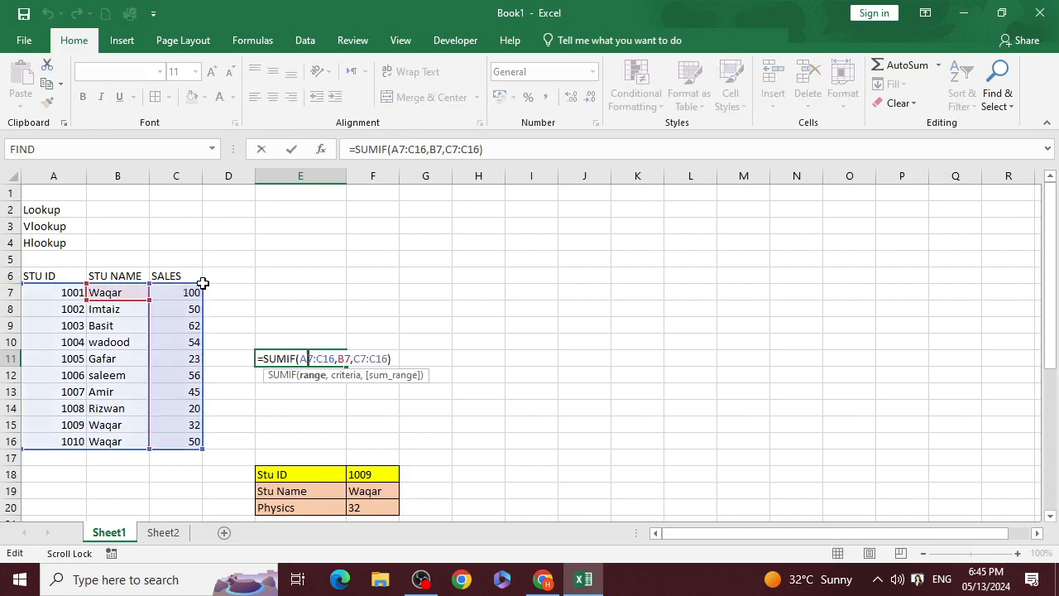
pyautogui.moveTo(204, 284); pyautogui.dragTo(204, 266)
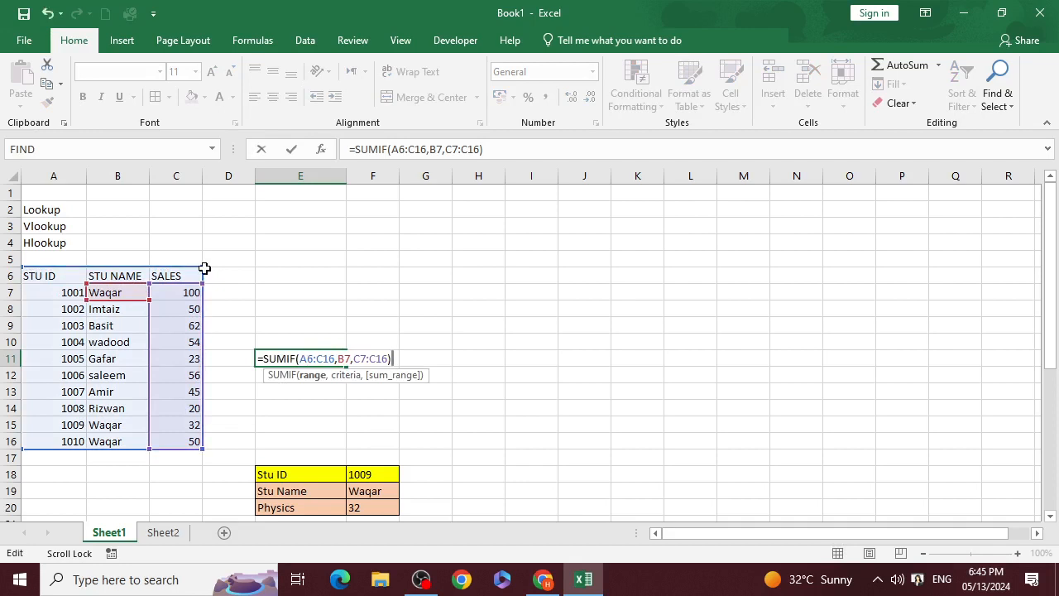
pyautogui.press('Return')
pyautogui.click(337, 359)
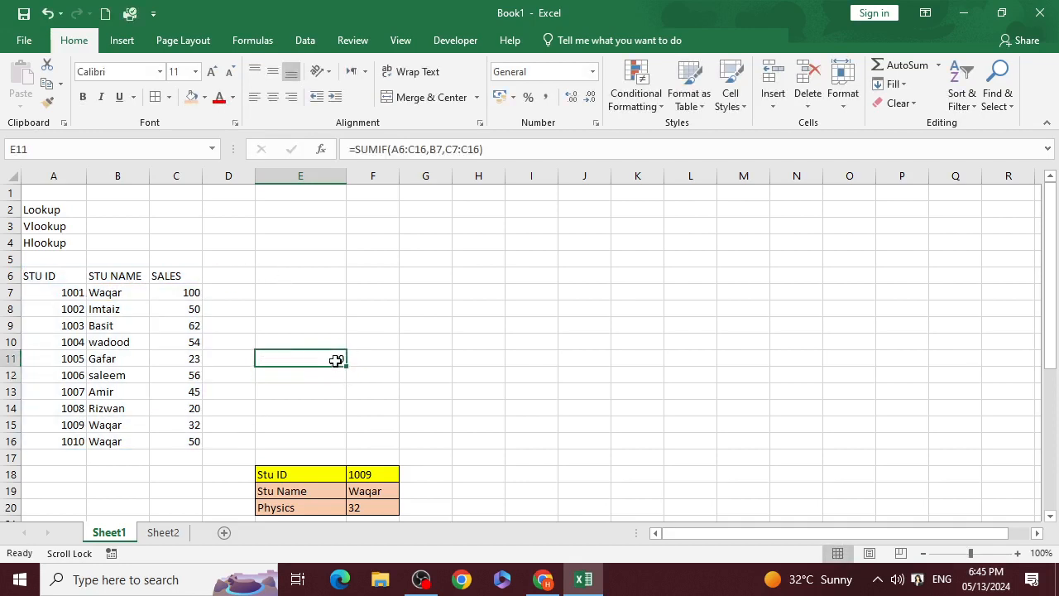
# Replace the sum range of the SUMIF formula in E11 with C6:C16
pyautogui.doubleClick(338, 359)
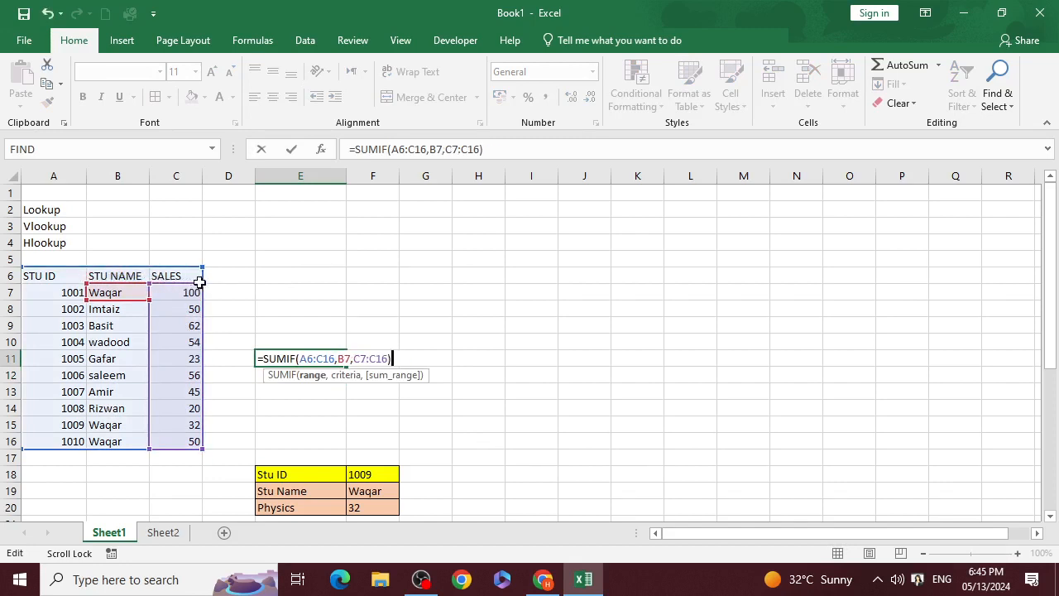
pyautogui.click(383, 359)
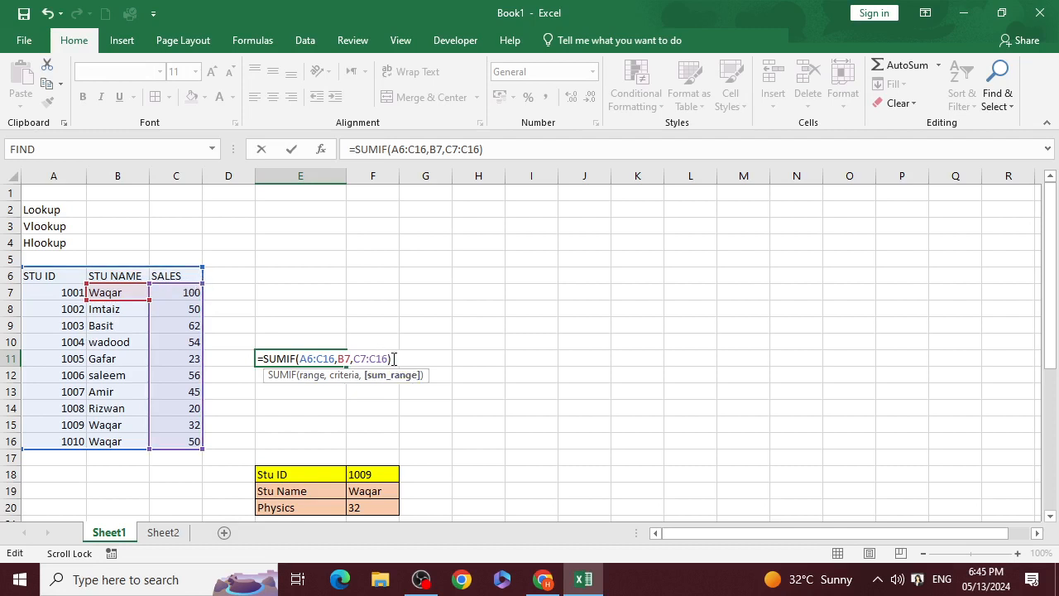
pyautogui.press('BackSpace')
pyautogui.press('BackSpace')
pyautogui.press('BackSpace')
pyautogui.press('BackSpace')
pyautogui.press('BackSpace')
pyautogui.press('BackSpace')
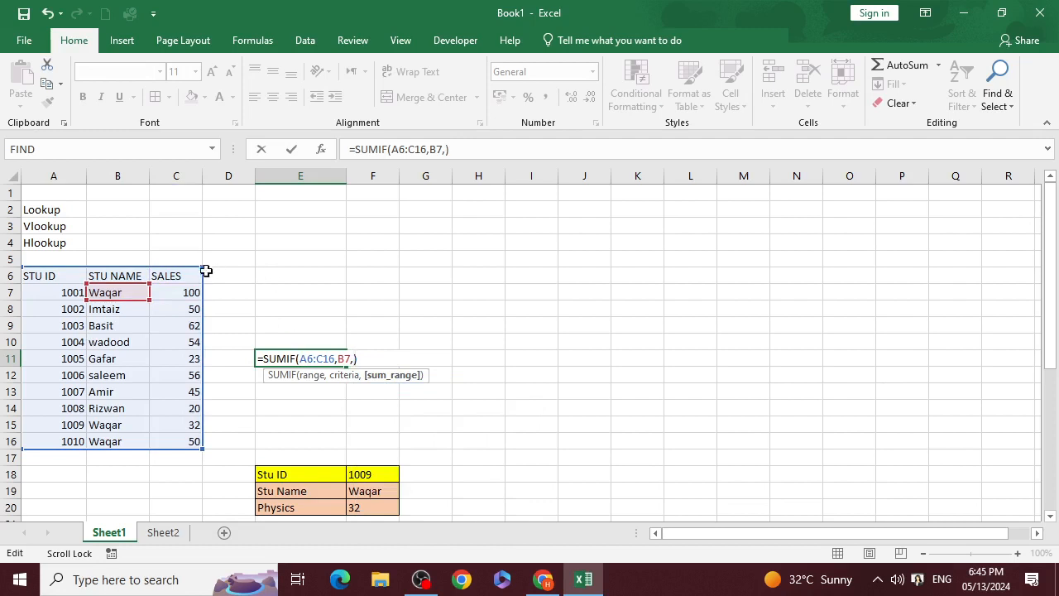
pyautogui.moveTo(187, 274); pyautogui.dragTo(178, 428)
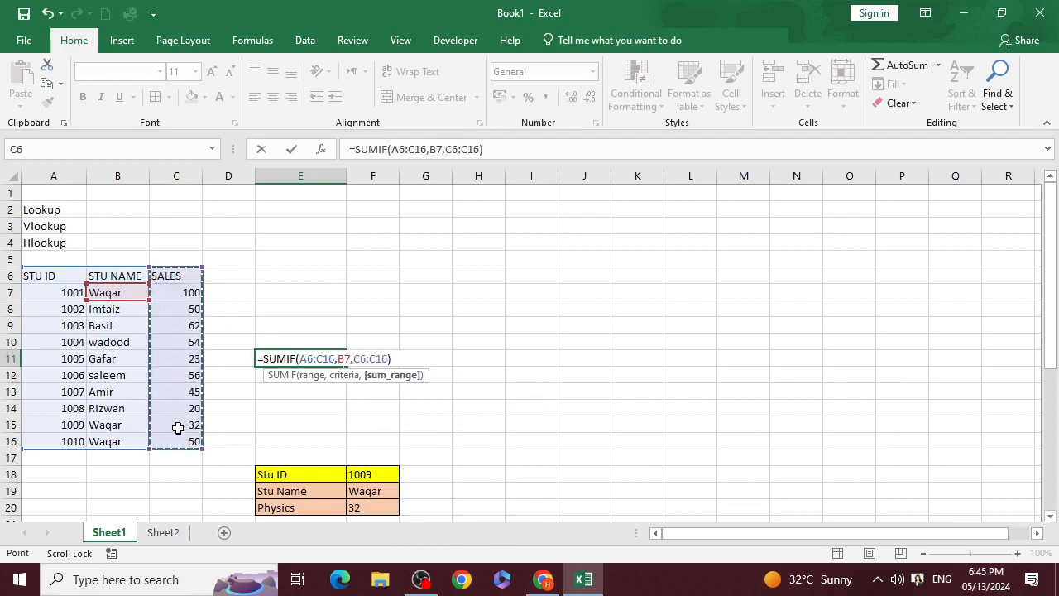
pyautogui.press('Return')
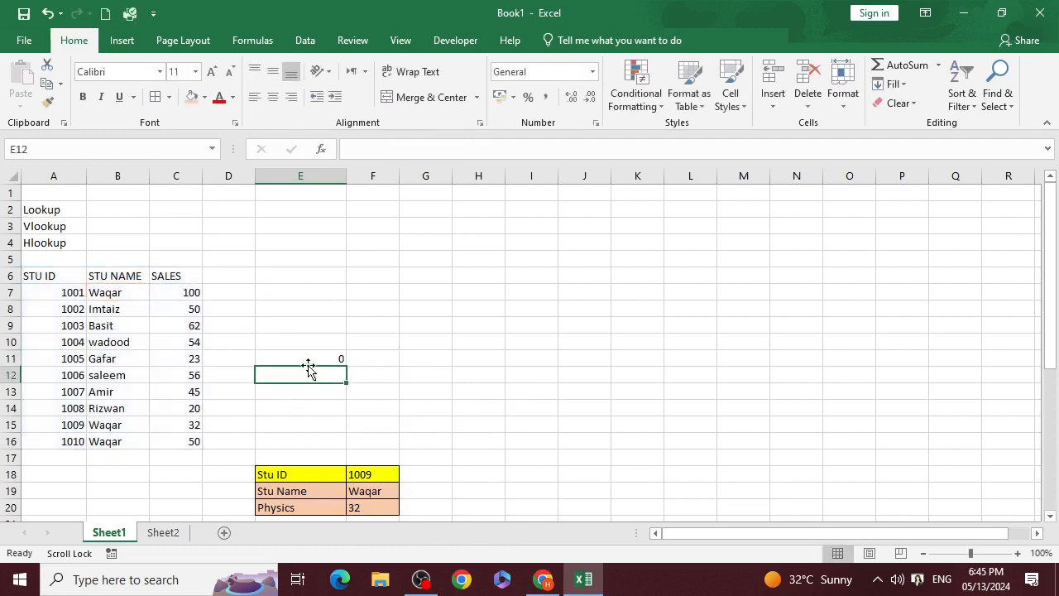
pyautogui.click(310, 359)
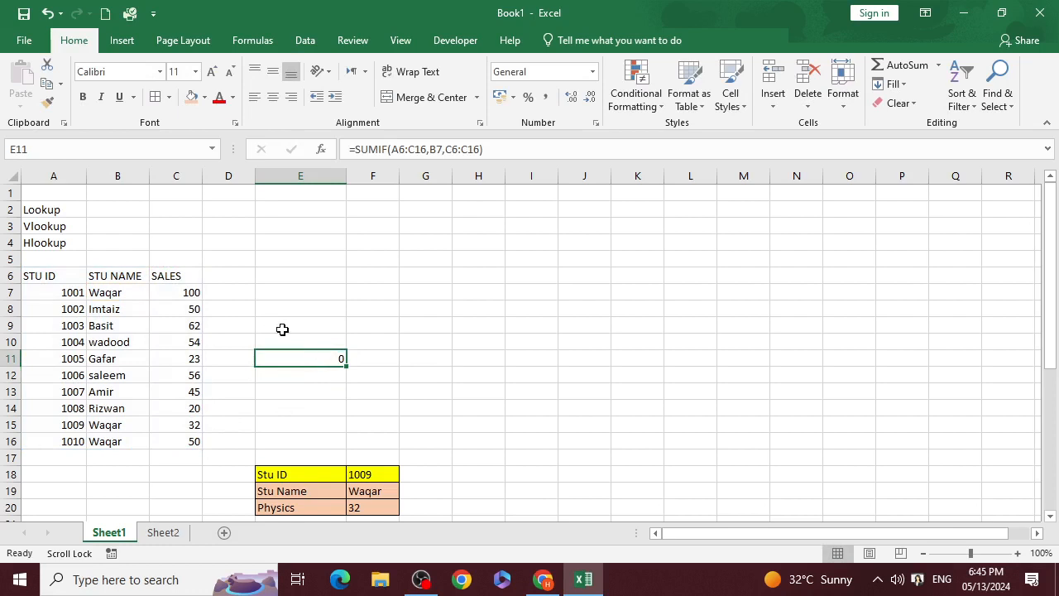
# Replace the criteria range in E11's SUMIF with B6:C16 so it starts at the STU NAME column
pyautogui.doubleClick(306, 359)
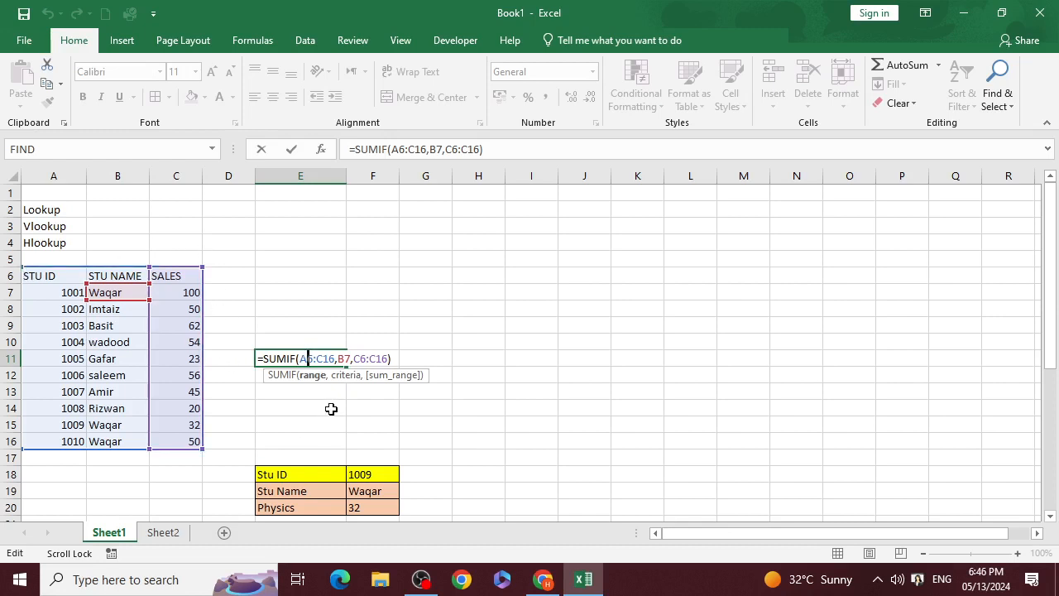
pyautogui.click(335, 358)
pyautogui.press('BackSpace')
pyautogui.press('BackSpace')
pyautogui.press('BackSpace')
pyautogui.press('BackSpace')
pyautogui.press('BackSpace')
pyautogui.press('BackSpace')
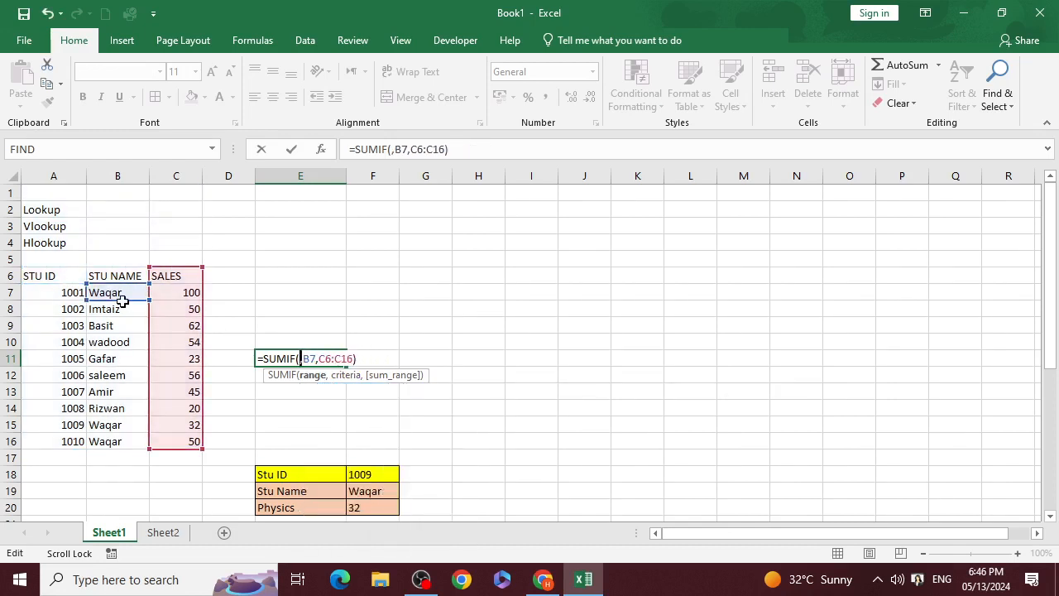
pyautogui.moveTo(111, 275); pyautogui.dragTo(181, 436)
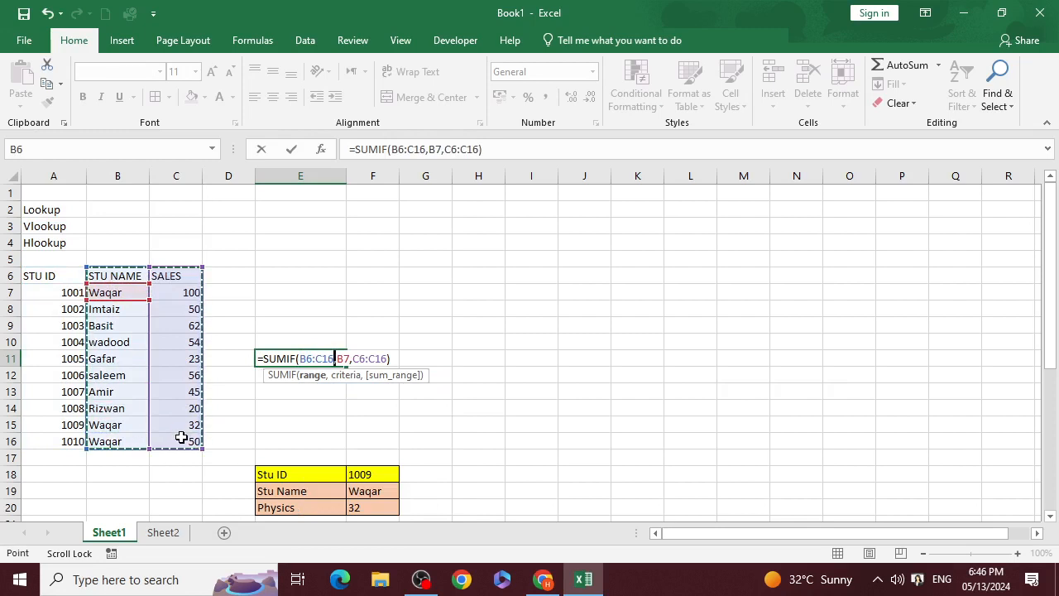
pyautogui.press('Return')
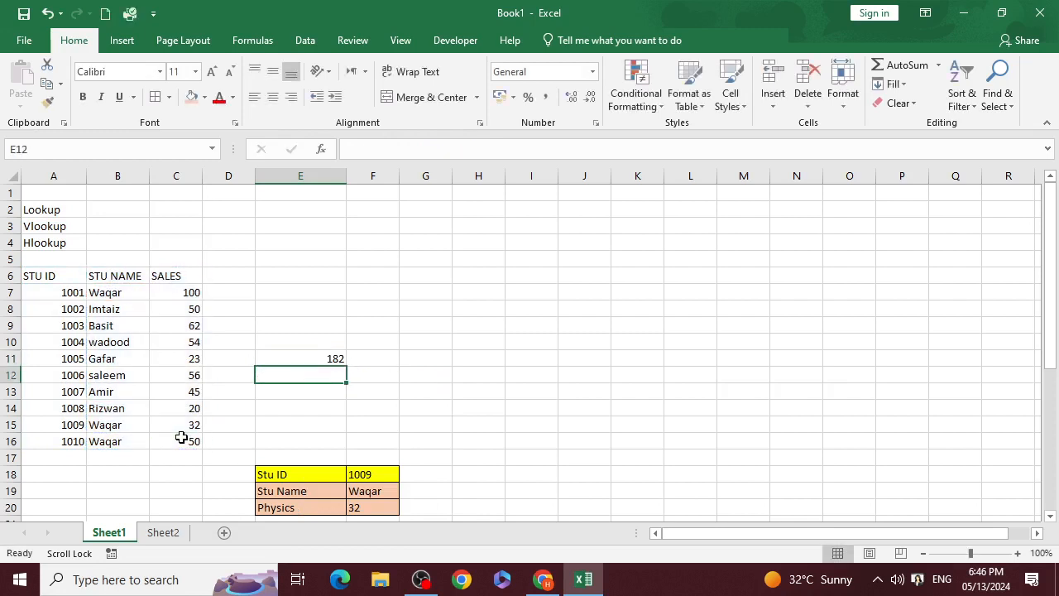
pyautogui.click(328, 348)
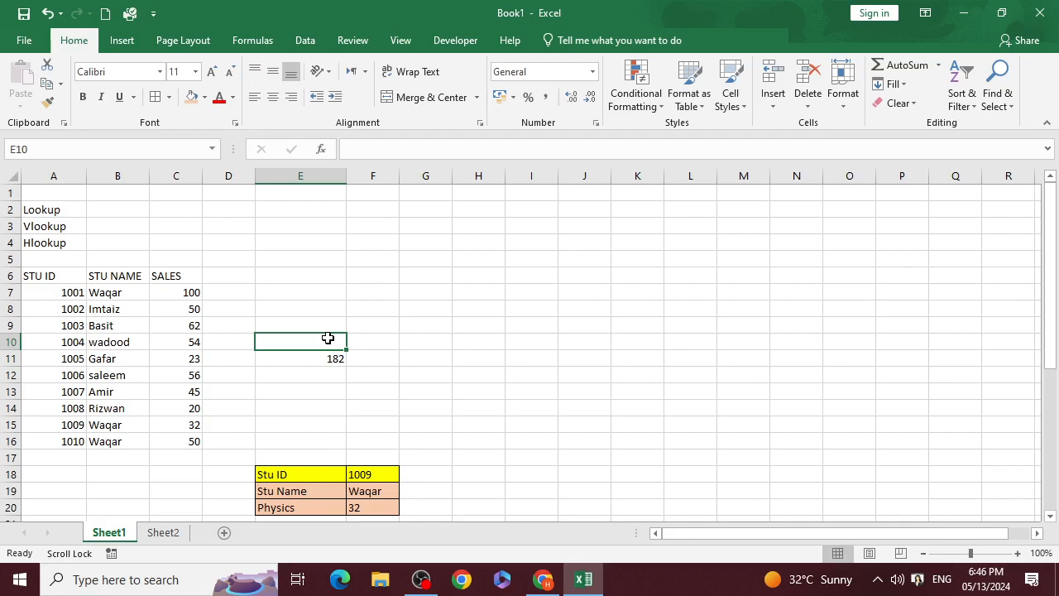
# Add PRODUCT as entry 25 of the formula list in B26 on Sheet2
pyautogui.click(163, 532)
pyautogui.scroll(-1, 147, 438)
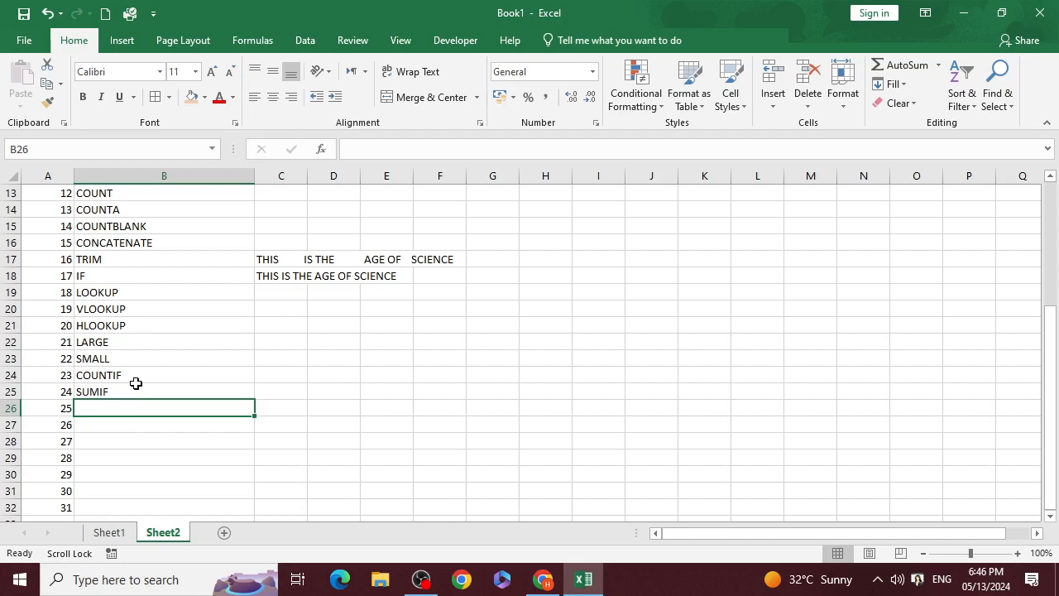
pyautogui.write('p')
pyautogui.press('BackSpace')
pyautogui.press('BackSpace')
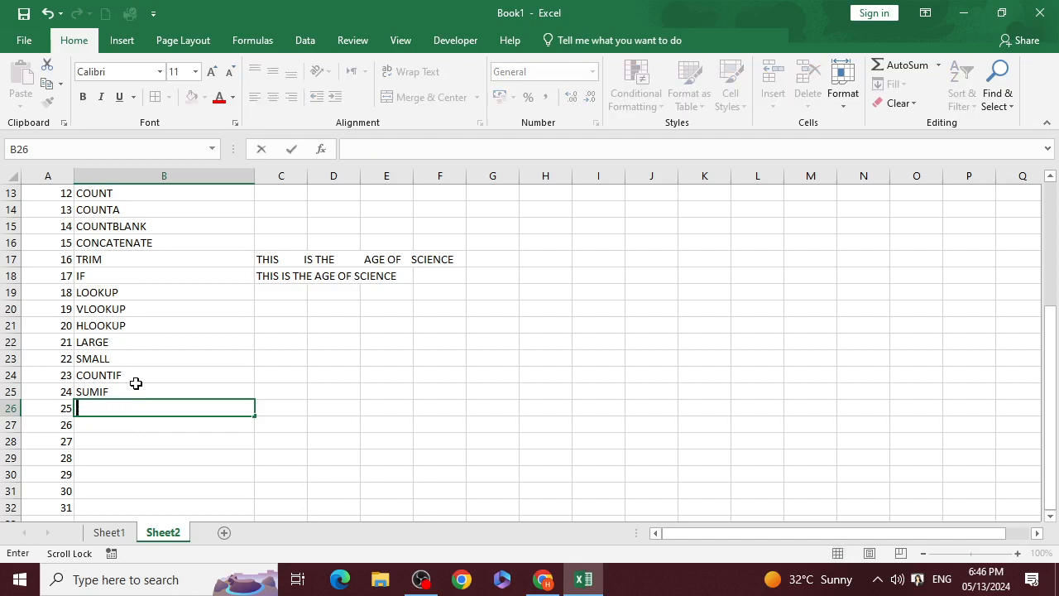
pyautogui.write('PRODUCT')
pyautogui.press('Return')
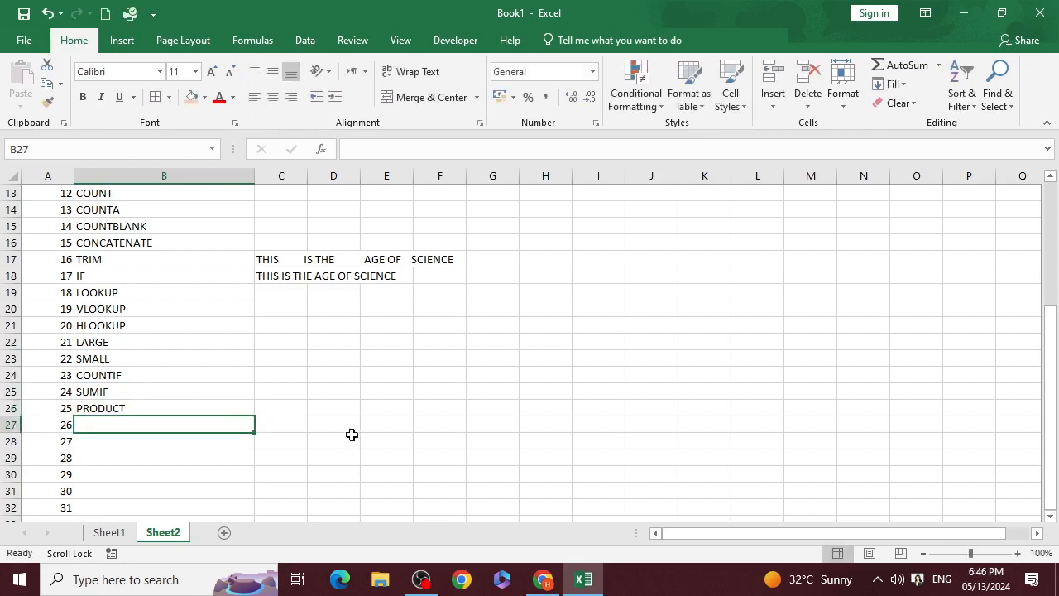
# Start a new sample table on Sheet1 with the header SNO in H6
pyautogui.scroll(3, 360, 381)
pyautogui.scroll(-3, 359, 381)
pyautogui.click(109, 534)
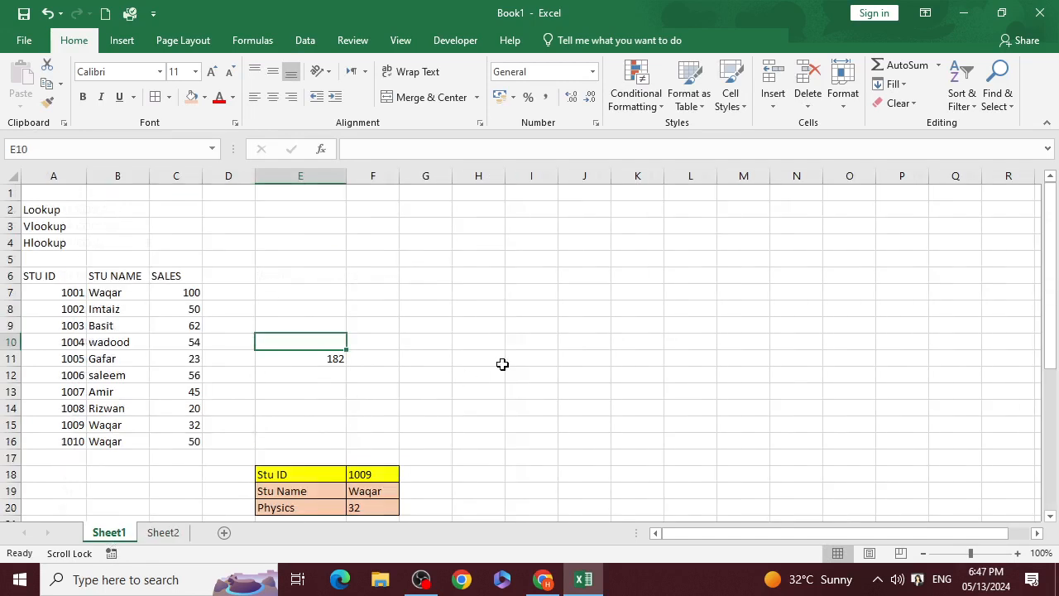
pyautogui.click(487, 274)
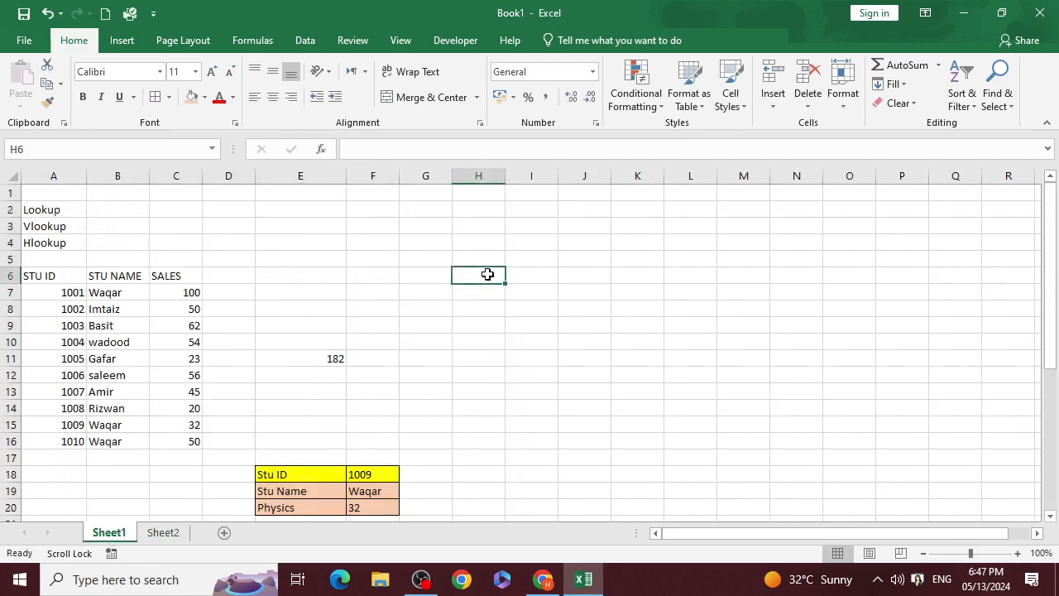
pyautogui.write('sN')
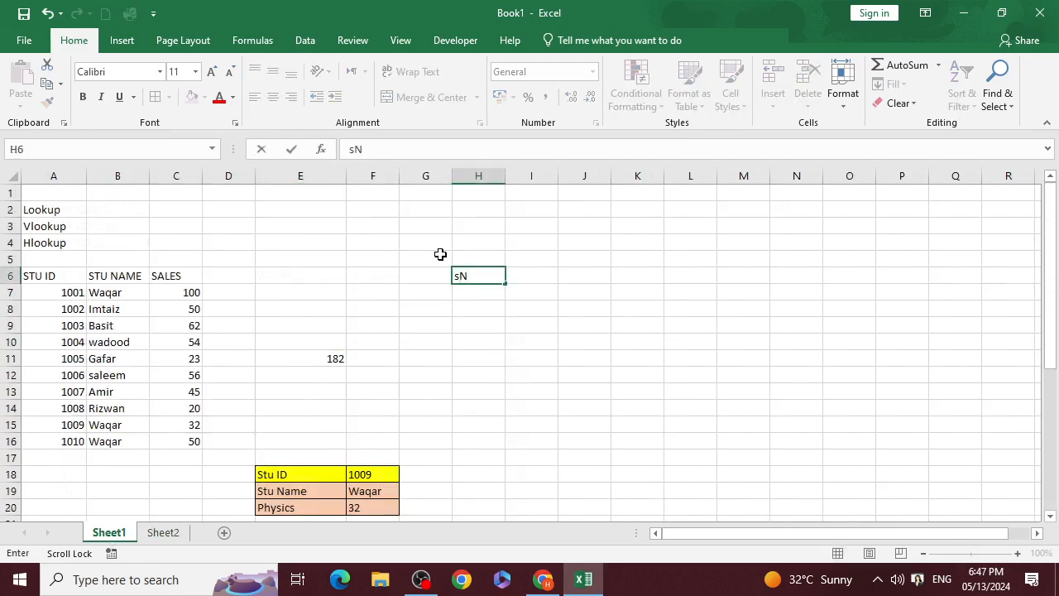
pyautogui.write('O')
pyautogui.press('BackSpace')
pyautogui.press('BackSpace')
pyautogui.press('BackSpace')
pyautogui.write('SNO')
pyautogui.press('Tab')
# Enter the header PRODUCT in I6 beside the SNO header
pyautogui.write('pRO')
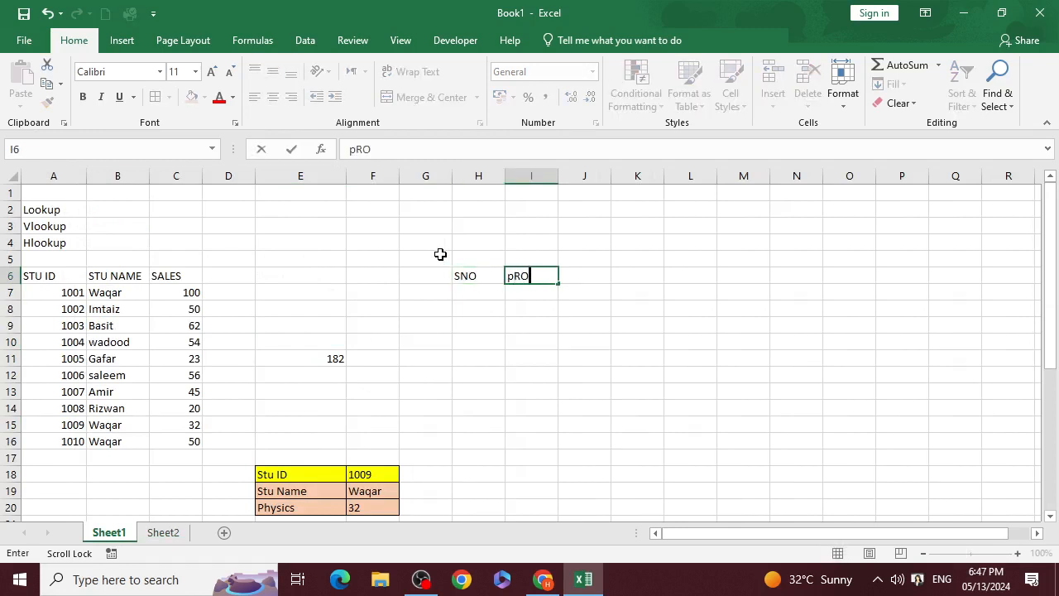
pyautogui.press('BackSpace')
pyautogui.press('BackSpace')
pyautogui.press('BackSpace')
pyautogui.write('PRODUCT')
pyautogui.press('Tab')
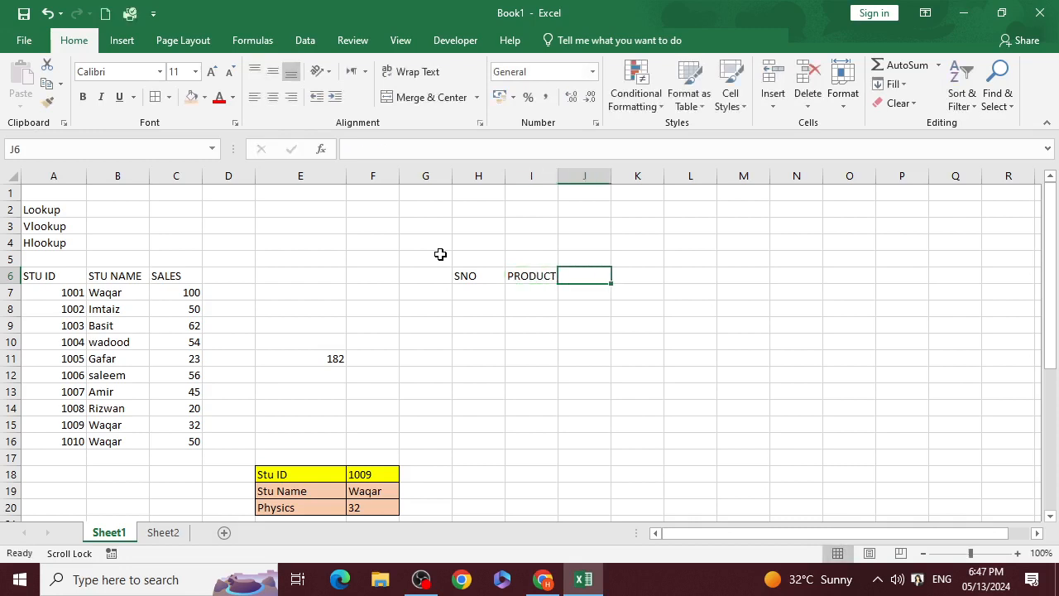
# Complete the product table's header row with QTY in J6, Unit price in K6 and Total in L6
pyautogui.write('QTY')
pyautogui.press('Tab')
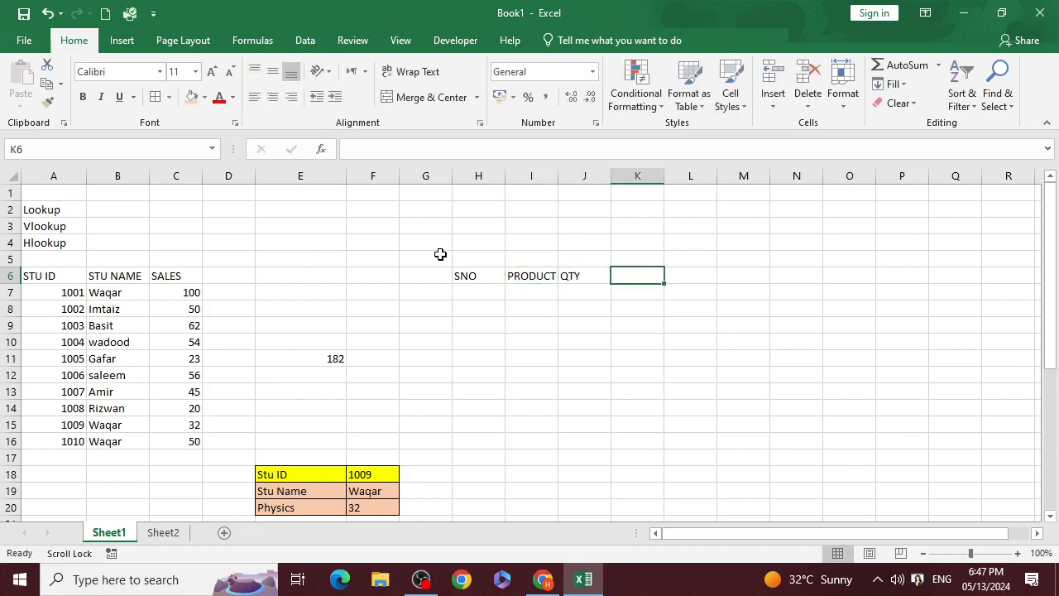
pyautogui.write('Unit ')
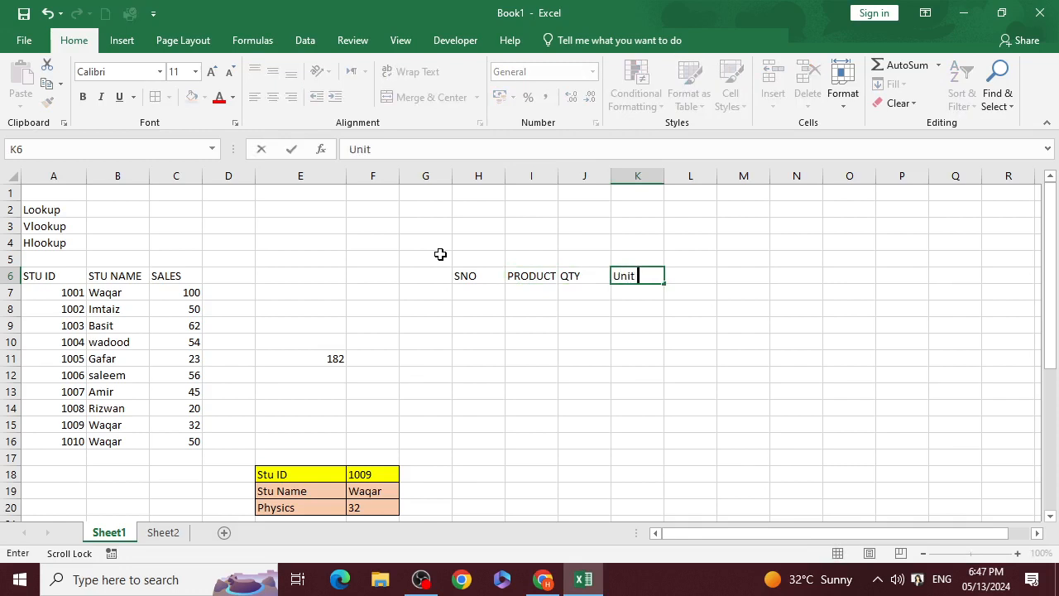
pyautogui.write('price')
pyautogui.press('Tab')
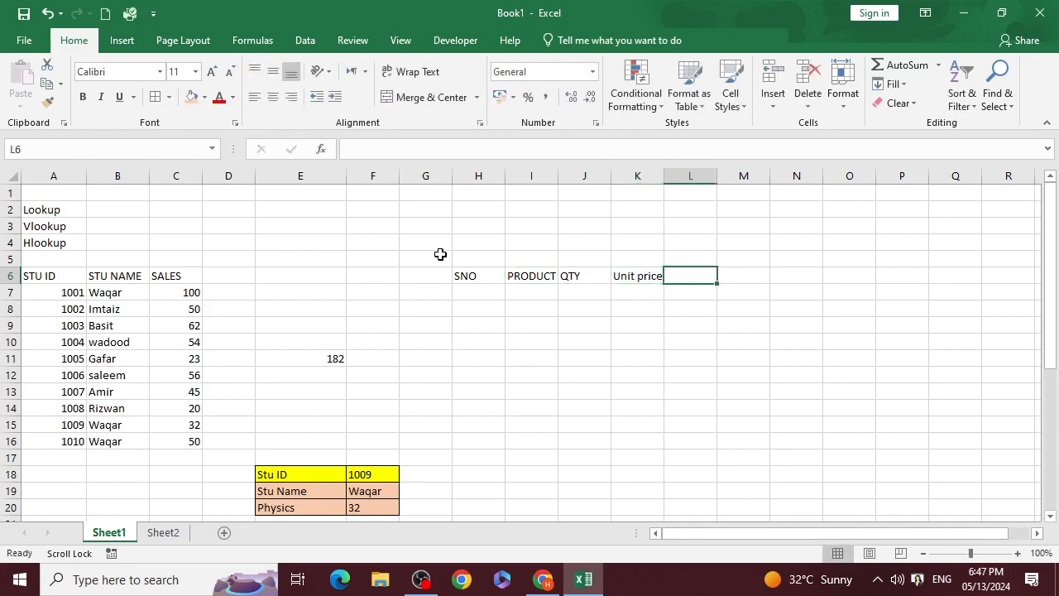
pyautogui.write('Total')
pyautogui.press('Return')
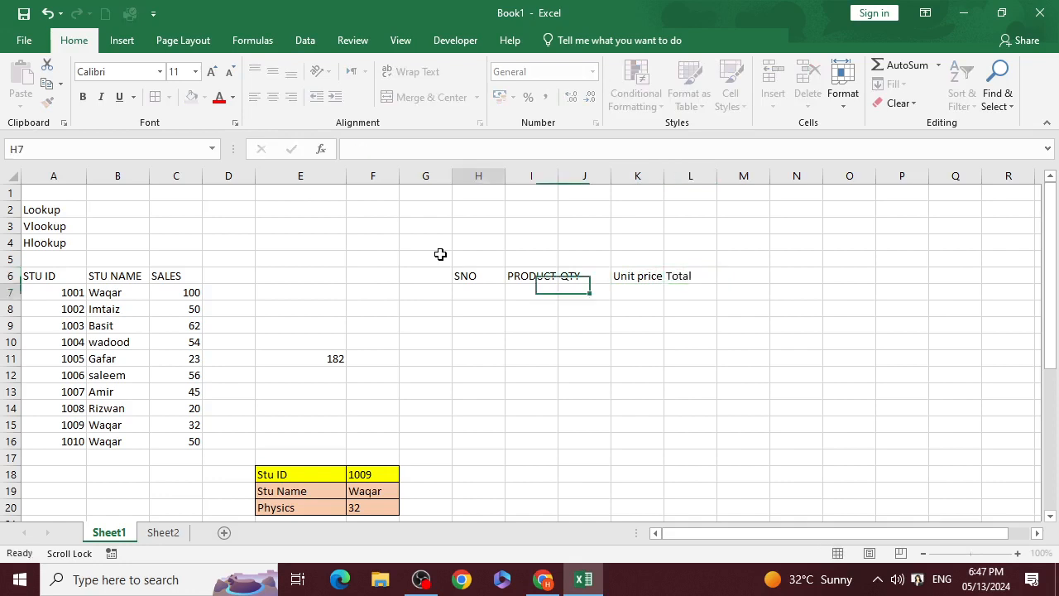
# Number the SNO column from 1 to 5 in H7:H11 as a filled series
pyautogui.write('1')
pyautogui.press('Return')
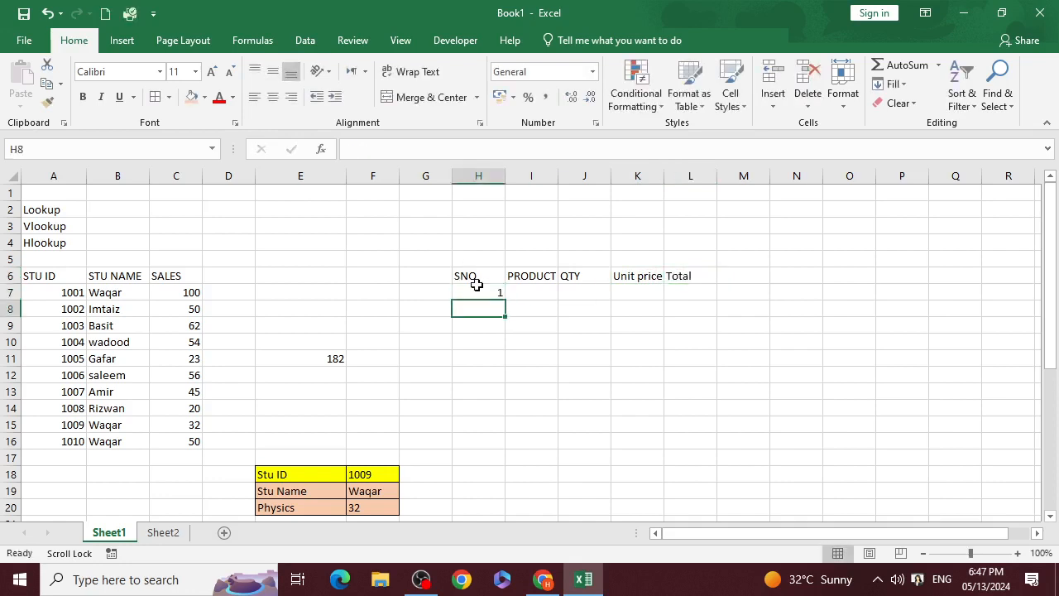
pyautogui.click(488, 289)
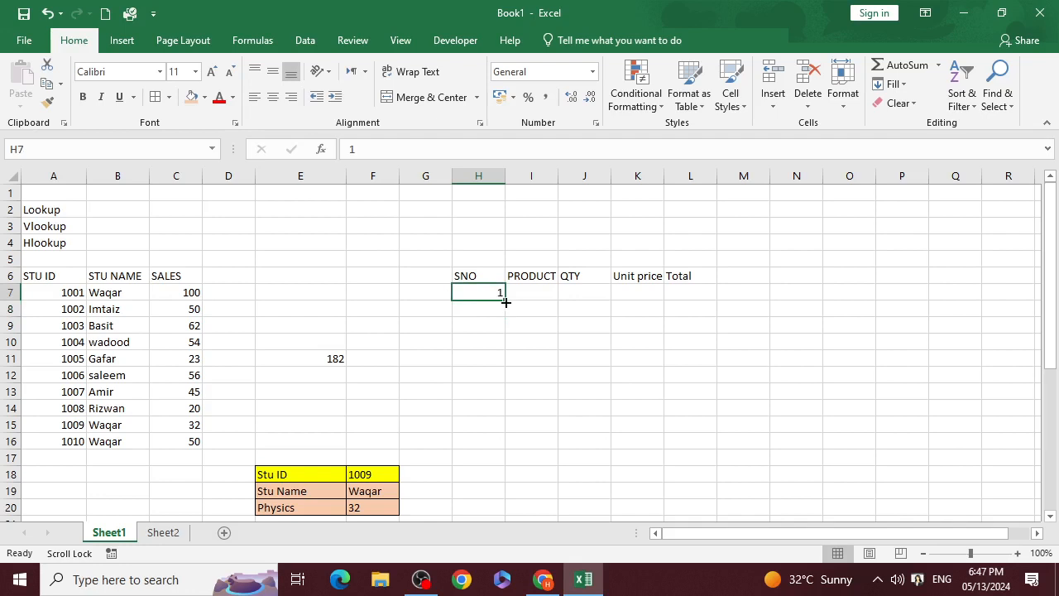
pyautogui.moveTo(506, 302); pyautogui.dragTo(508, 364)
# Widen column I and enter Keyboard as the first product in I7
pyautogui.click(530, 295)
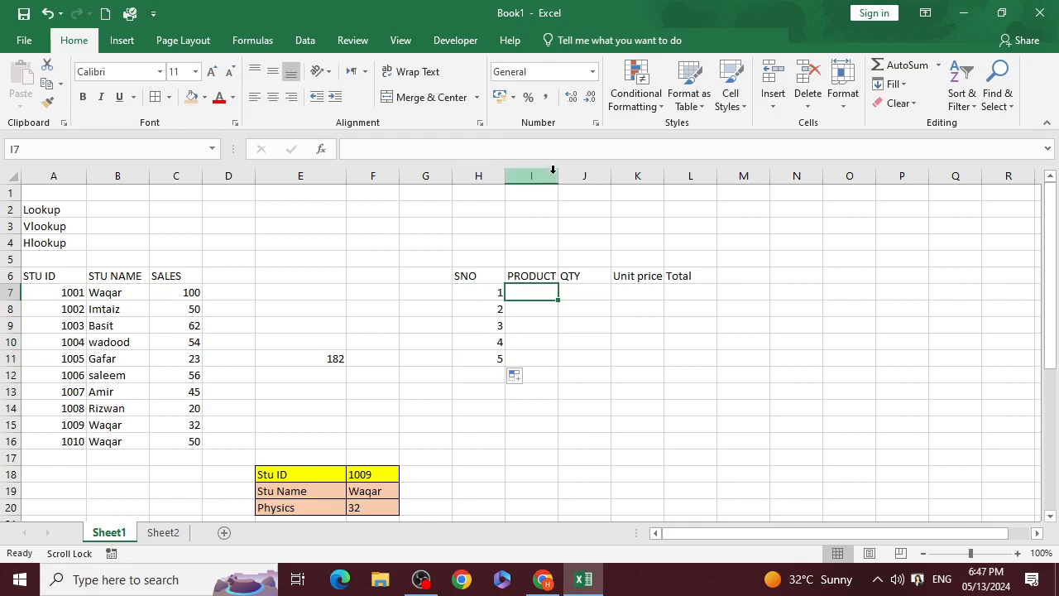
pyautogui.moveTo(558, 175); pyautogui.dragTo(599, 175)
pyautogui.write('K')
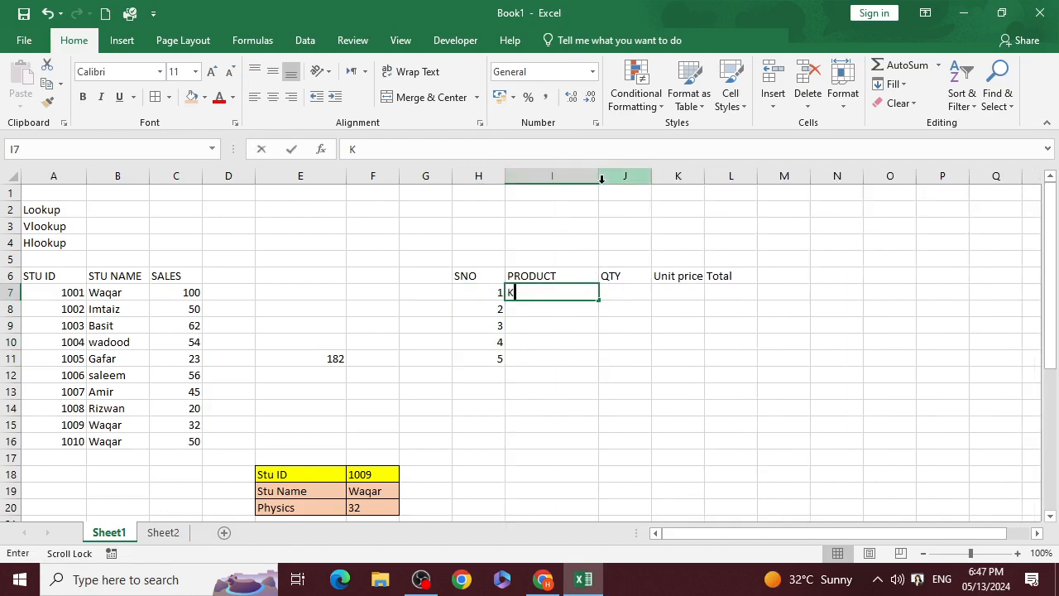
pyautogui.write('y')
pyautogui.press('BackSpace')
pyautogui.write('ey')
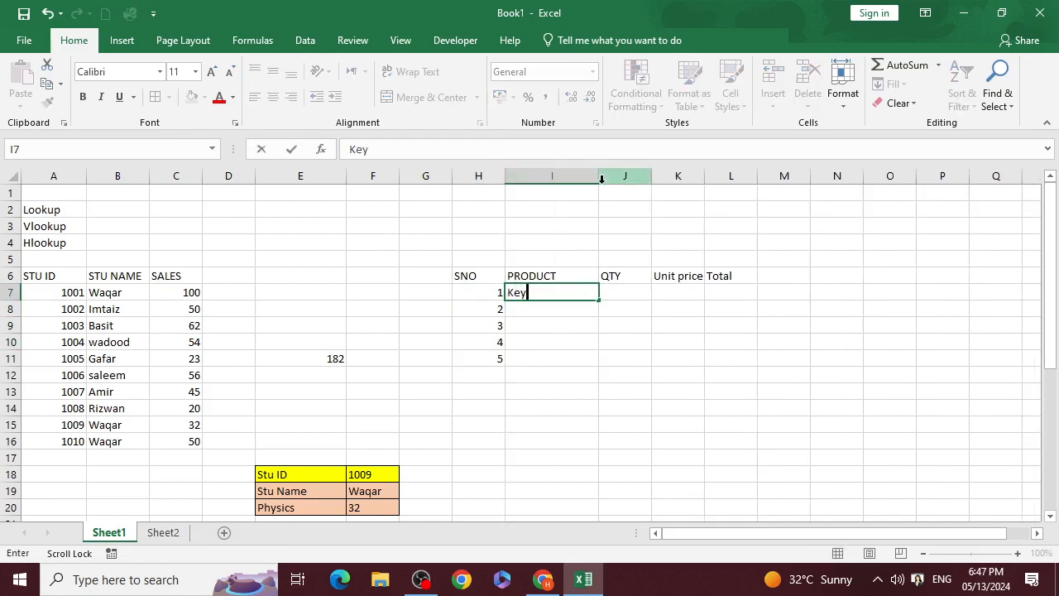
pyautogui.write('board')
pyautogui.press('Return')
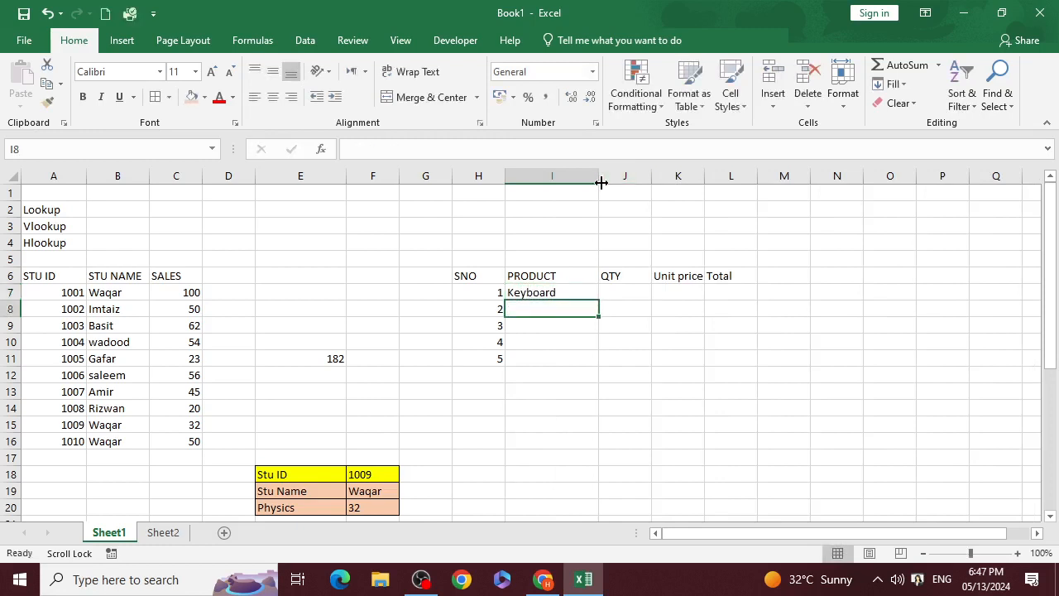
# Enter the remaining products Mouse, Ram, SSD and usb in I8:I11
pyautogui.write('Mouse')
pyautogui.press('Return')
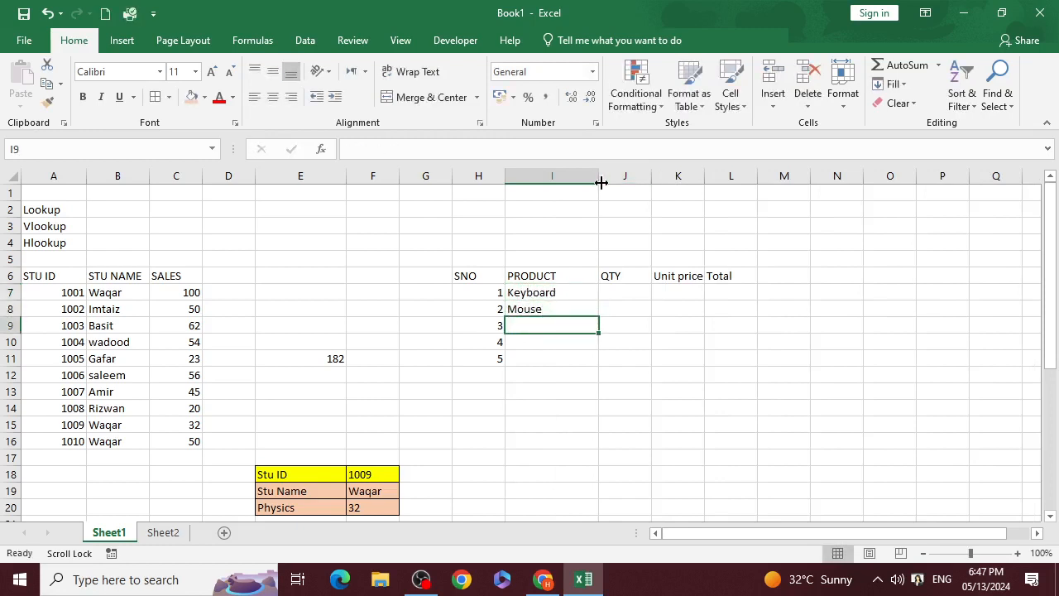
pyautogui.write('Ram')
pyautogui.press('Return')
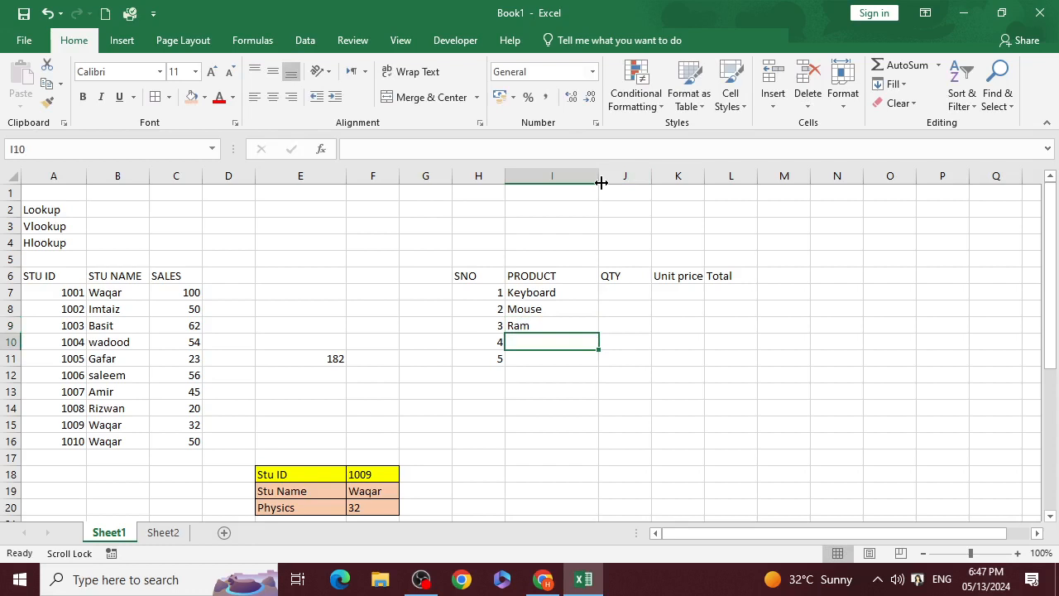
pyautogui.write('SSD')
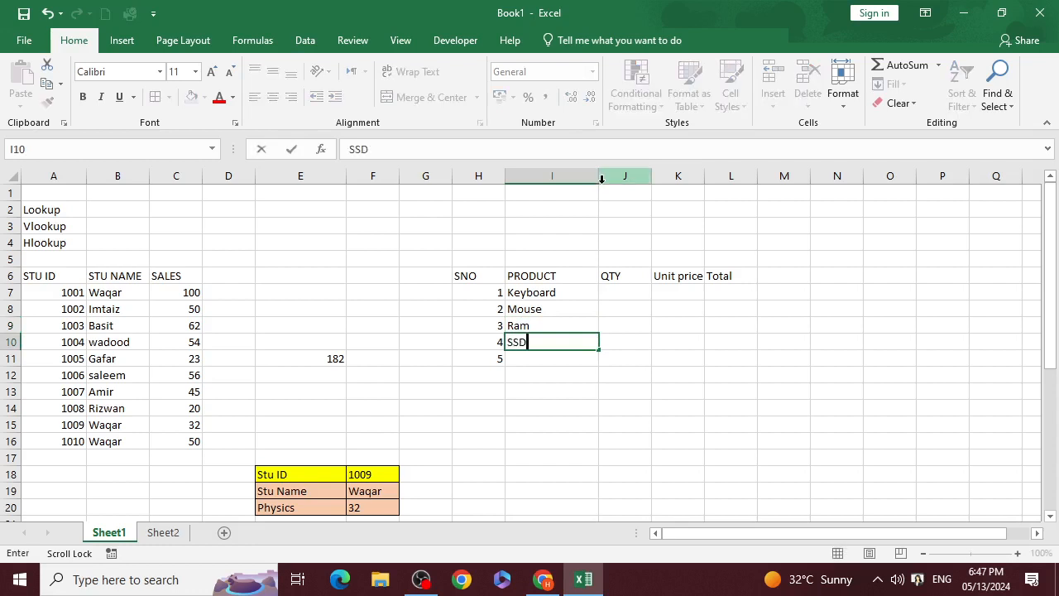
pyautogui.press('Return')
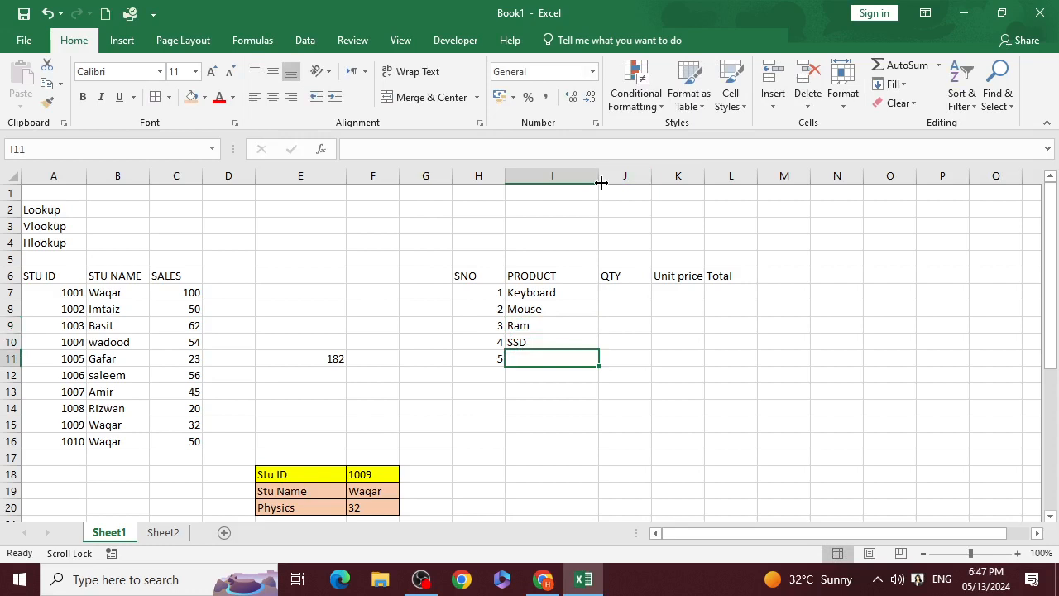
pyautogui.write('usb')
pyautogui.press('Return')
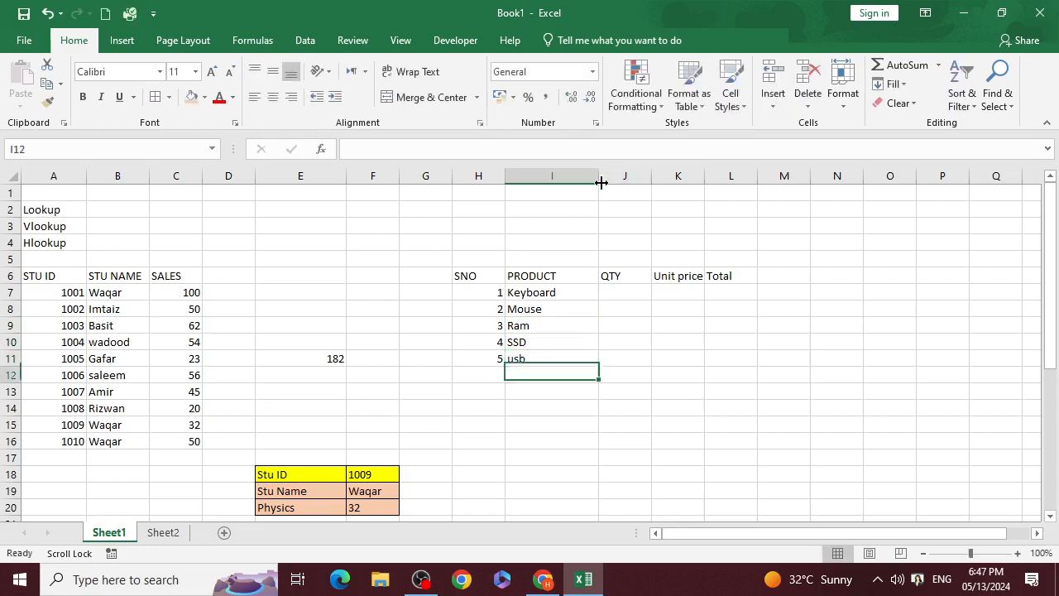
# Fill the QTY column J7:J11 with the quantities 1, 1, 1, 2 and 1
pyautogui.click(638, 291)
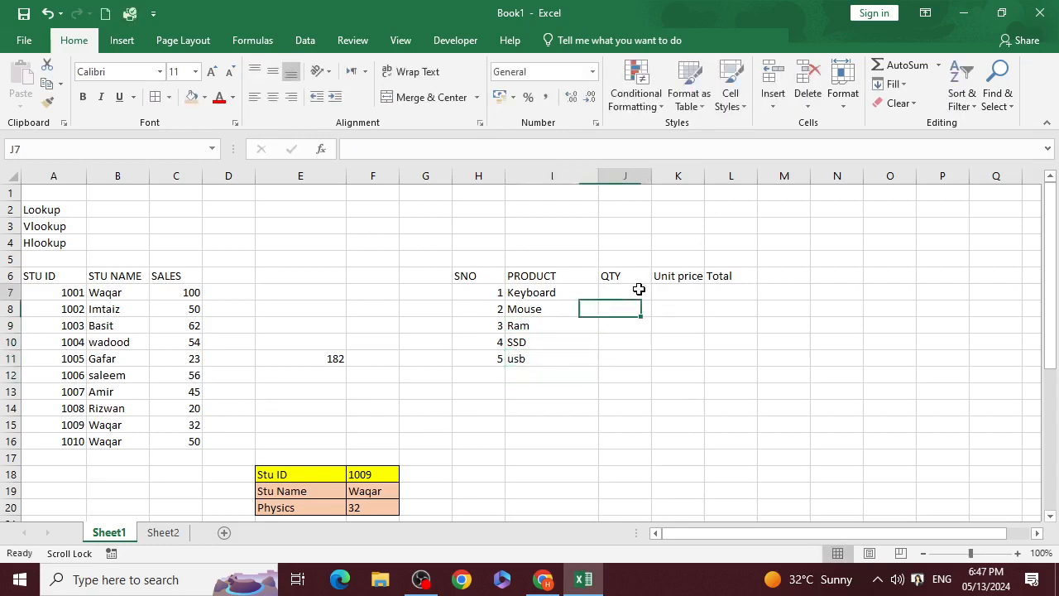
pyautogui.write('1')
pyautogui.press('Return')
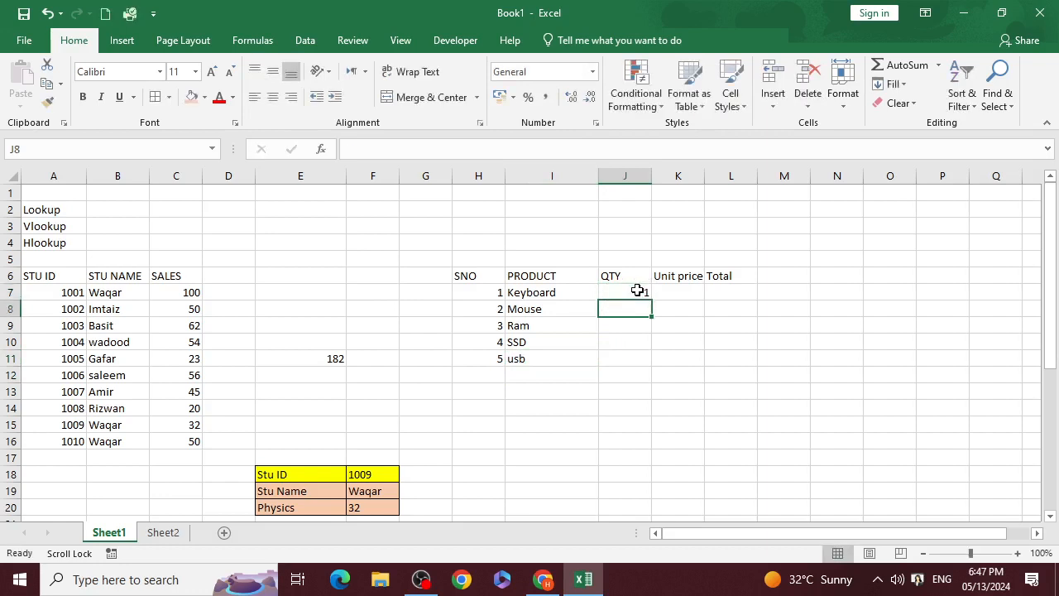
pyautogui.write('1')
pyautogui.press('Return')
pyautogui.write('1')
pyautogui.press('Return')
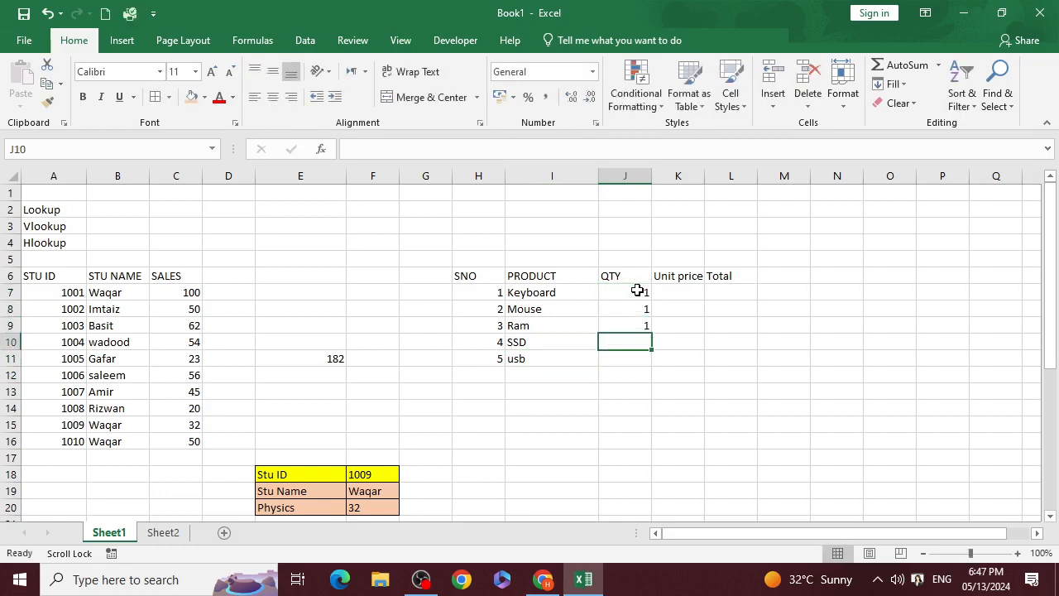
pyautogui.write('2')
pyautogui.press('Return')
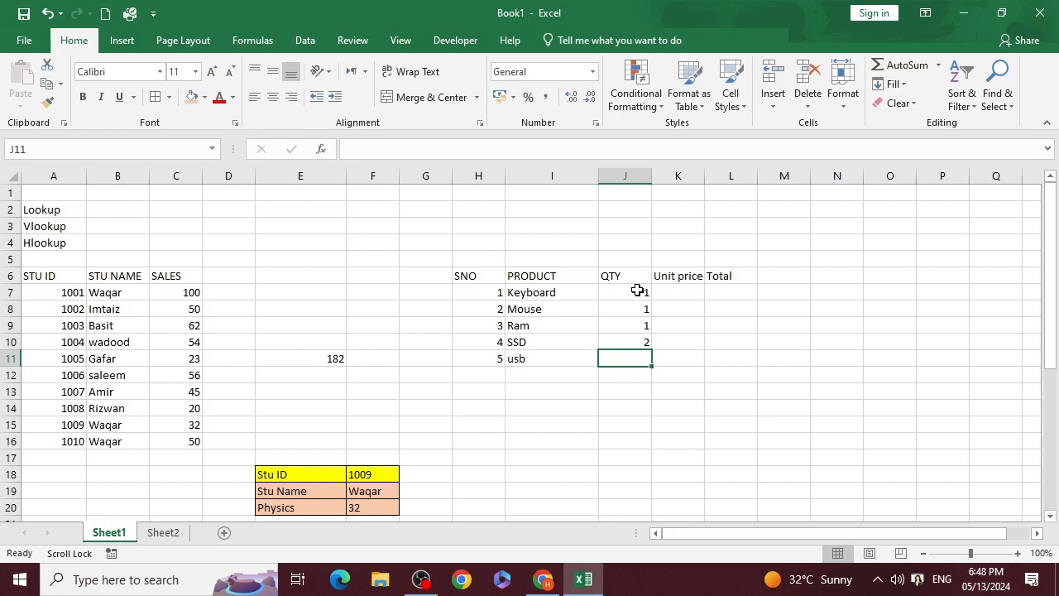
pyautogui.write('1')
pyautogui.press('Return')
# Fill the Unit price column K7:K11 with 100, 50, 20, 250 and 150
pyautogui.click(667, 293)
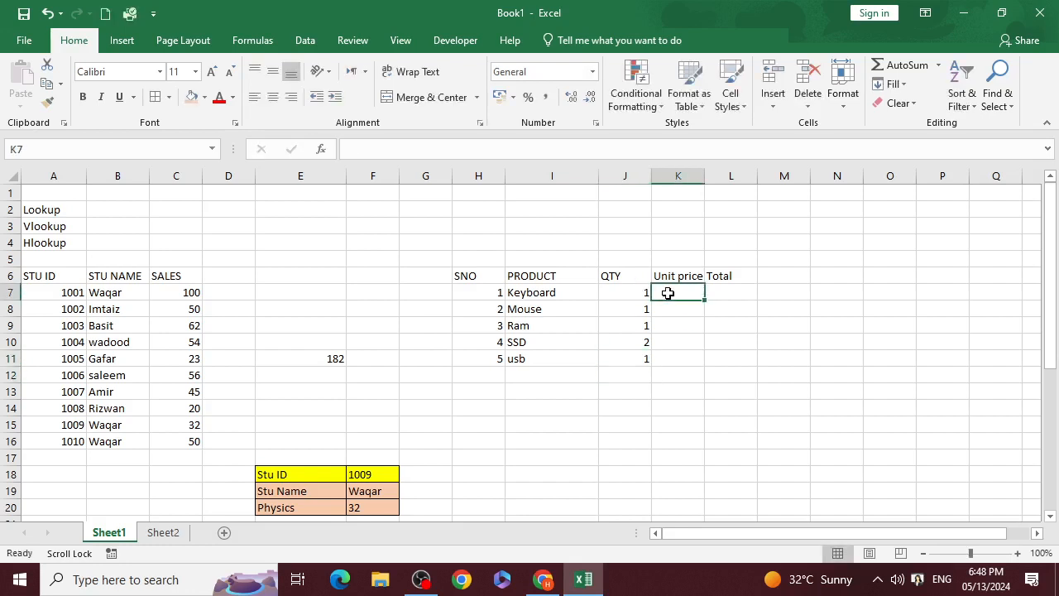
pyautogui.write('100')
pyautogui.press('Return')
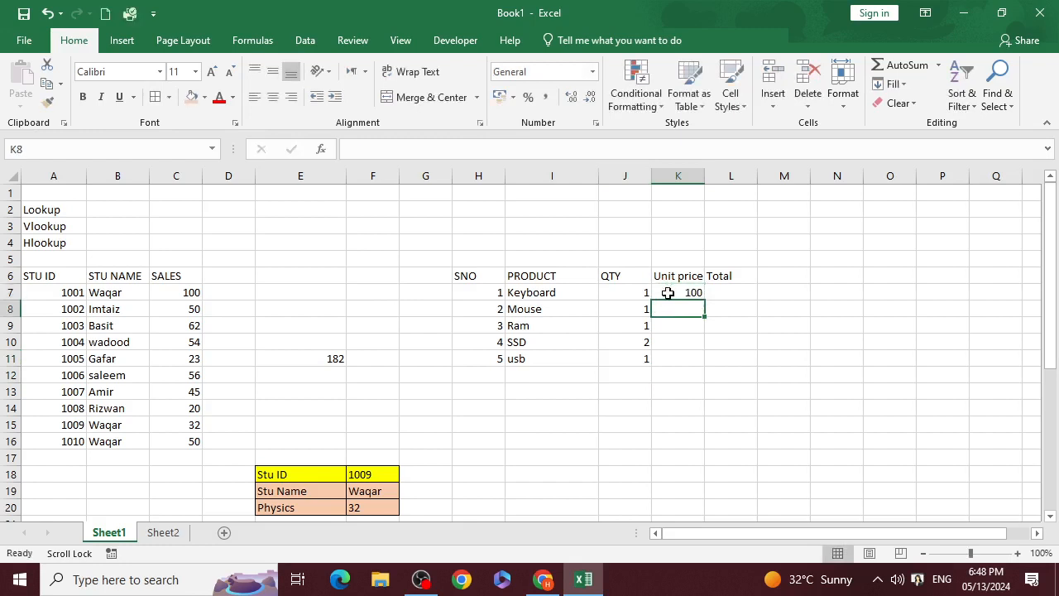
pyautogui.write('50')
pyautogui.press('Return')
pyautogui.write('20')
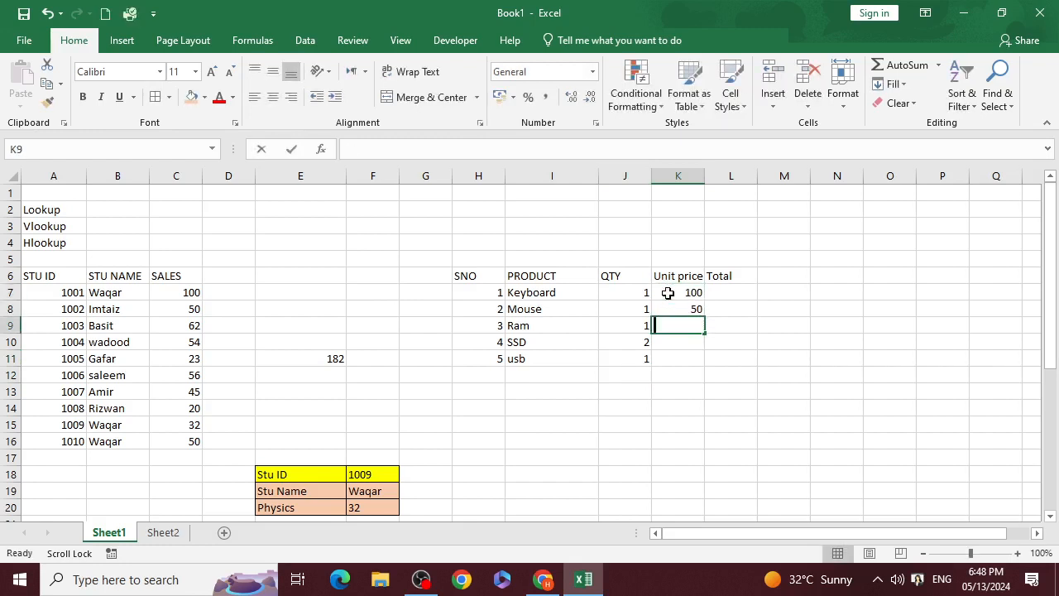
pyautogui.press('Return')
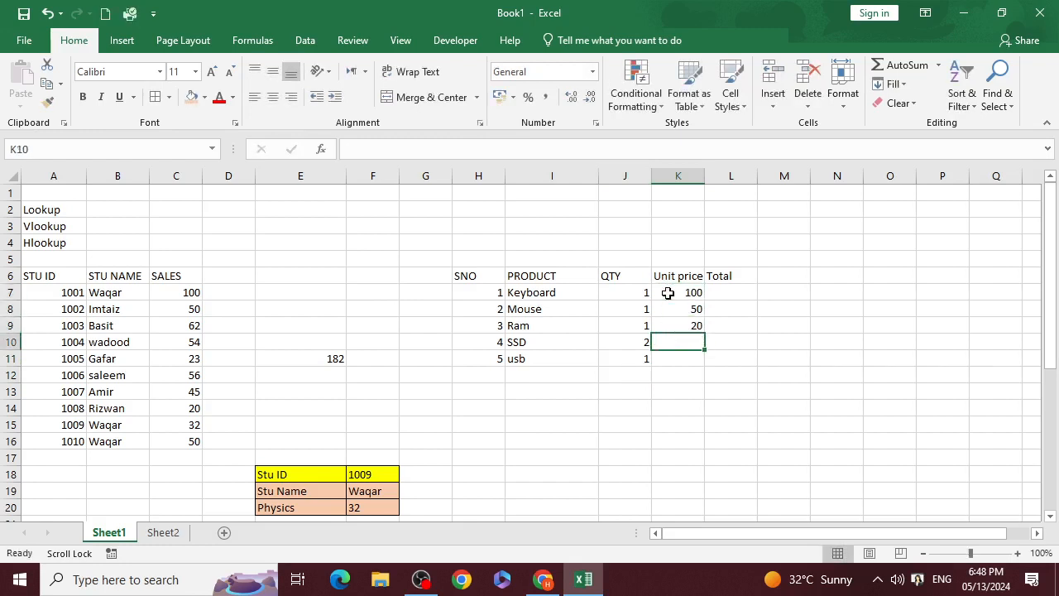
pyautogui.write('250')
pyautogui.press('Return')
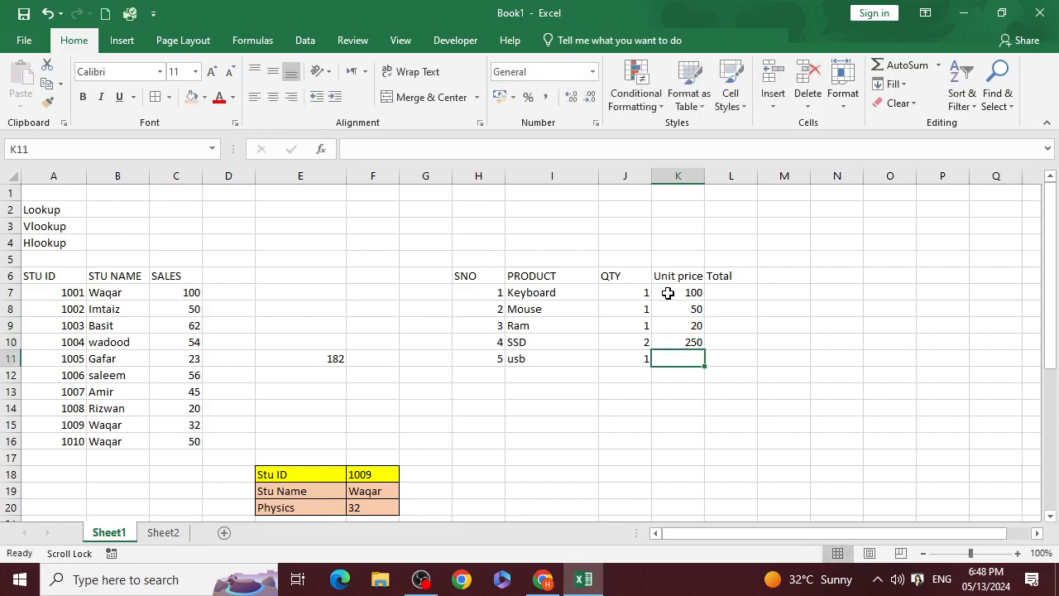
pyautogui.write('150')
pyautogui.press('Return')
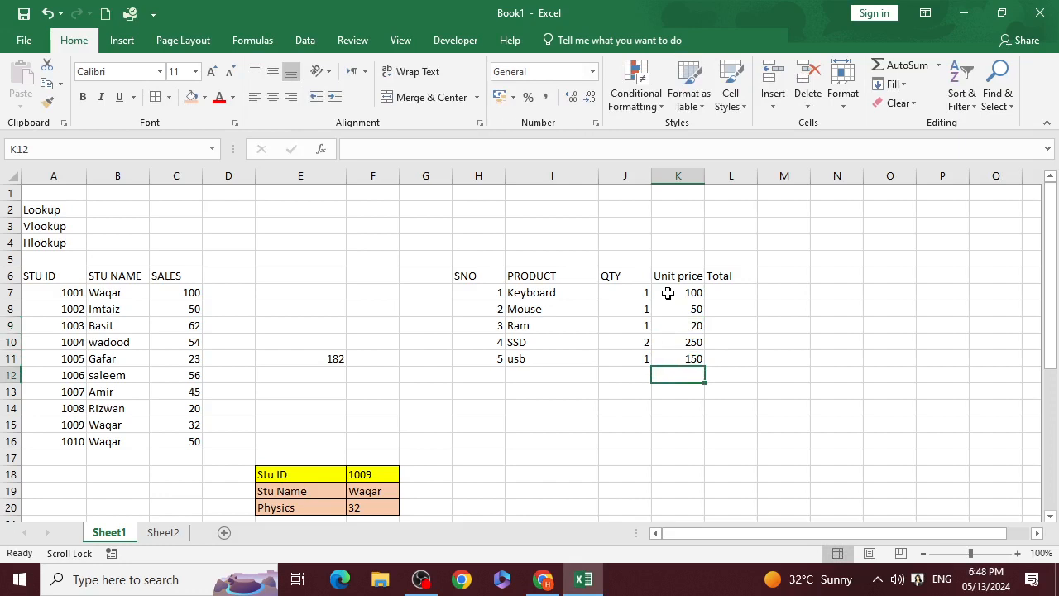
# Calculate the Total in L7 with =K7*J7 and copy the formula down to L11
pyautogui.click(729, 290)
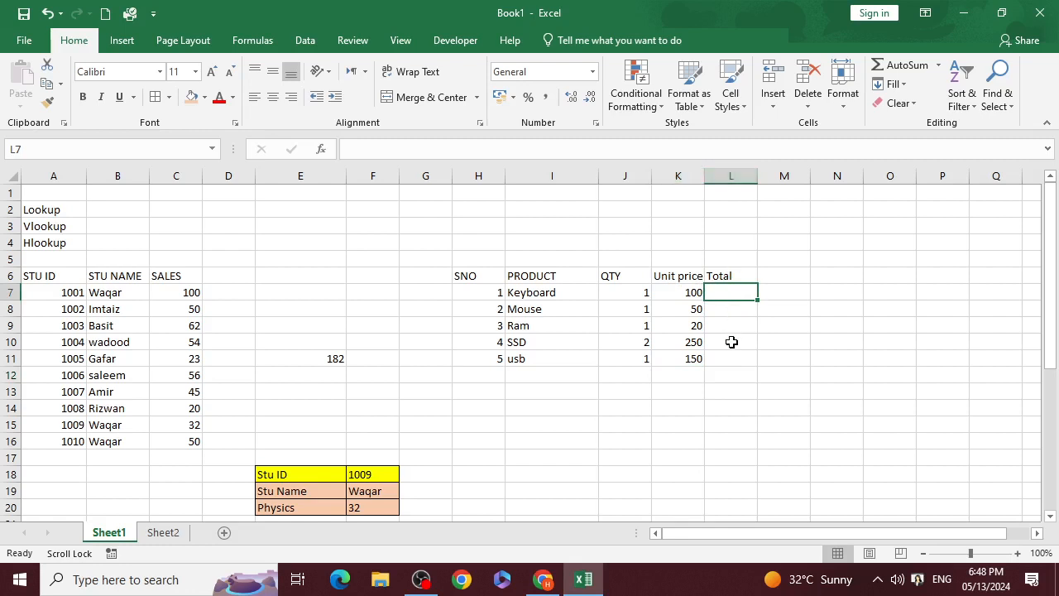
pyautogui.write('=')
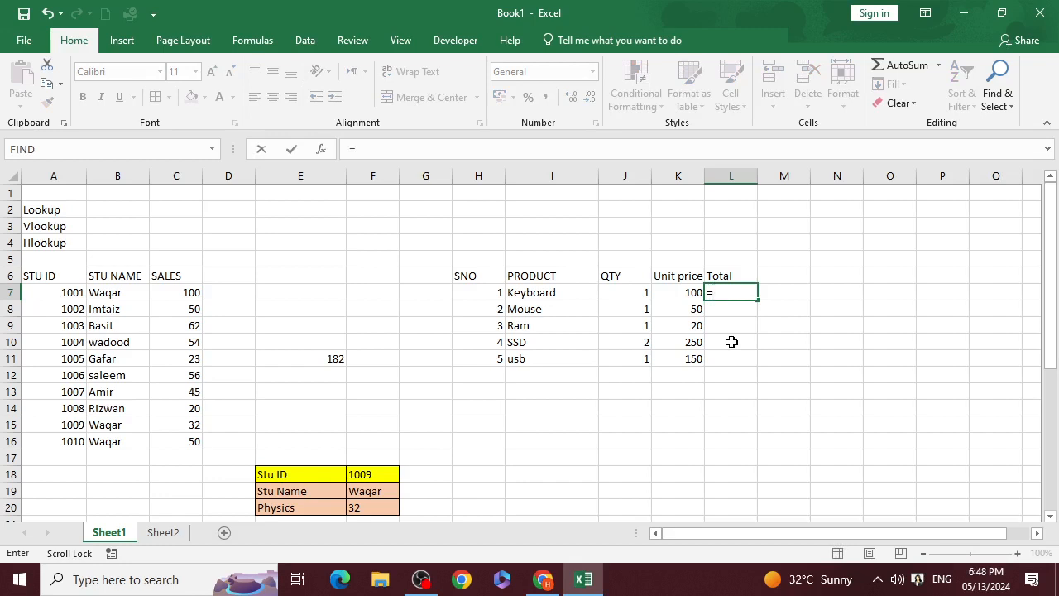
pyautogui.click(650, 294)
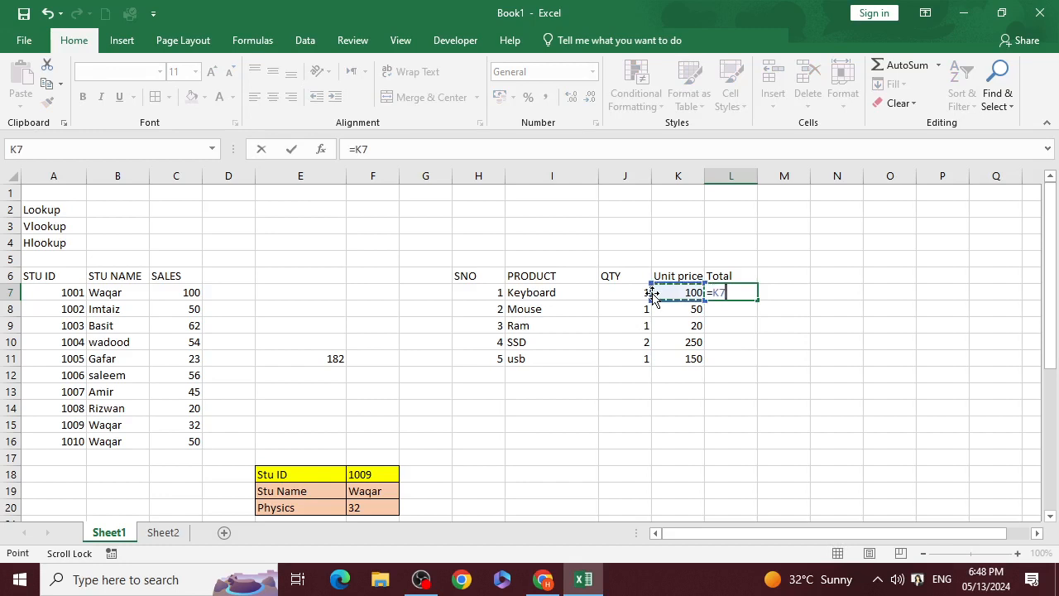
pyautogui.write('*')
pyautogui.click(641, 293)
pyautogui.press('Return')
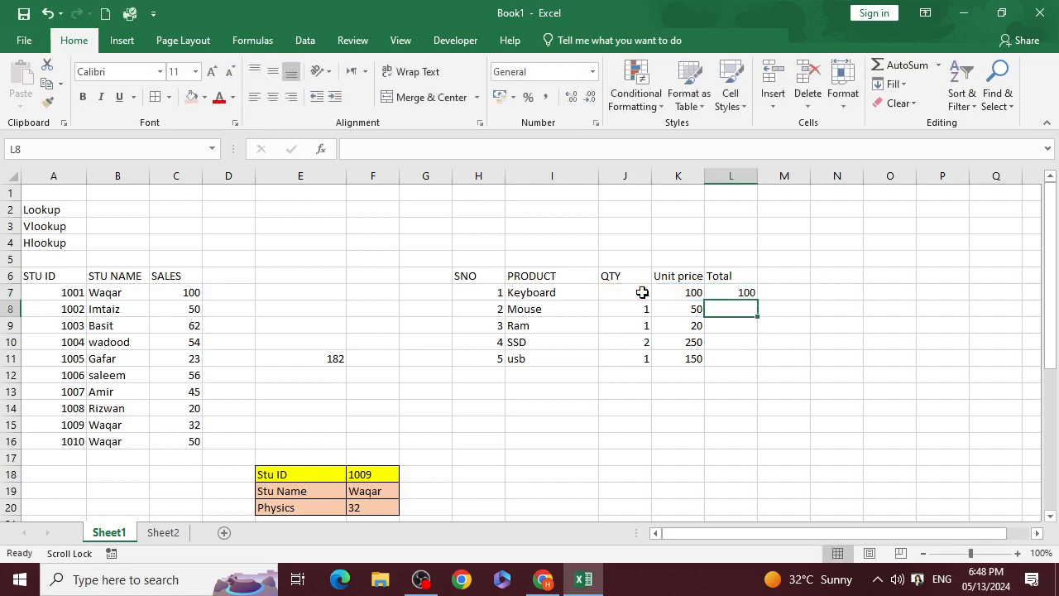
pyautogui.click(742, 291)
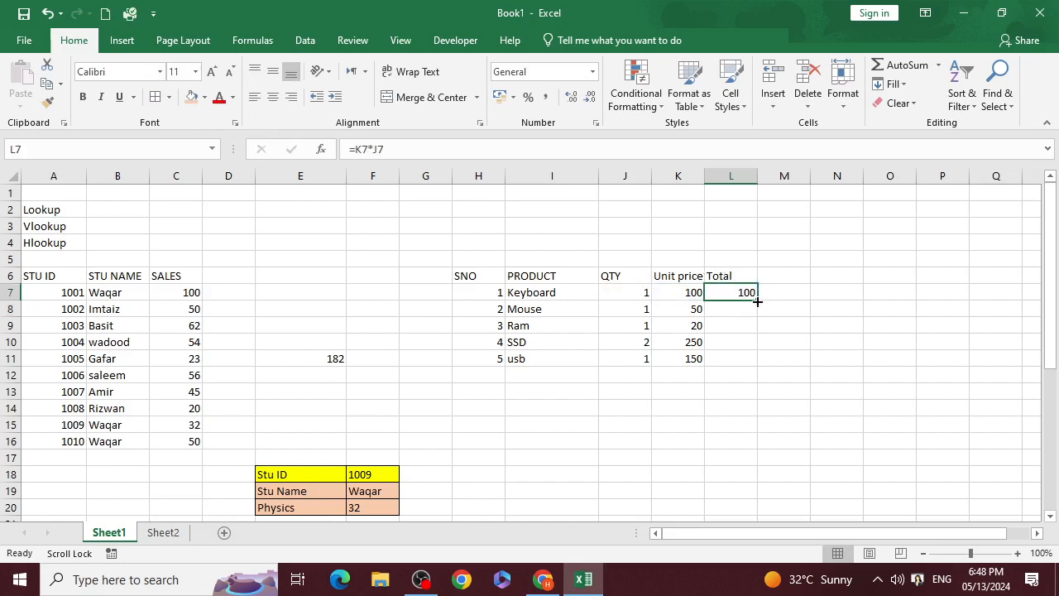
pyautogui.moveTo(756, 300); pyautogui.dragTo(747, 370)
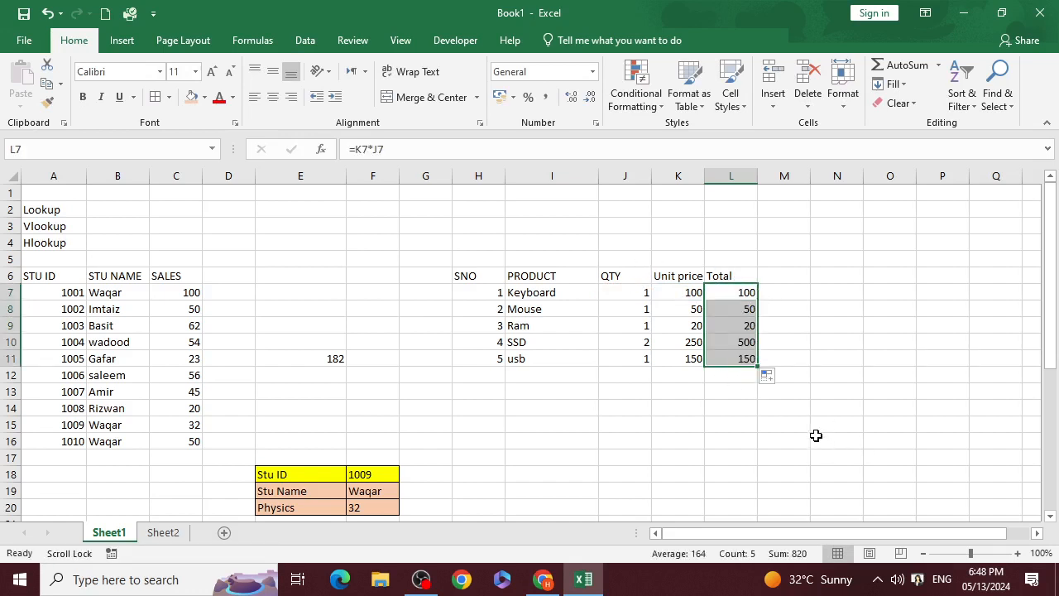
# Multiply the five product totals in L13 with the formula =L7*L8*L9*L10*L11
pyautogui.click(746, 395)
pyautogui.write('=')
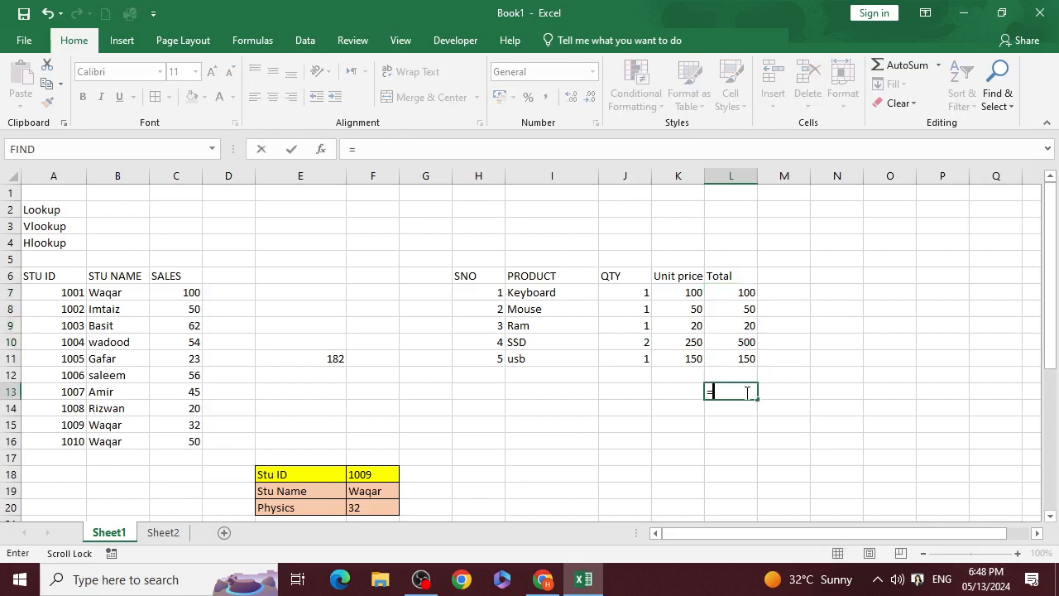
pyautogui.click(752, 290)
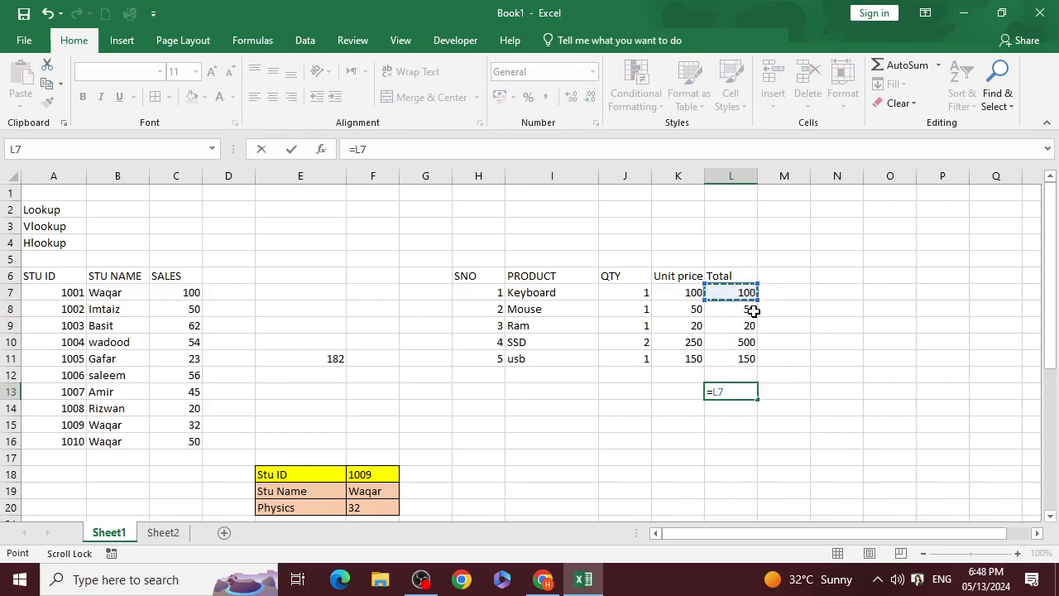
pyautogui.write('*')
pyautogui.click(753, 311)
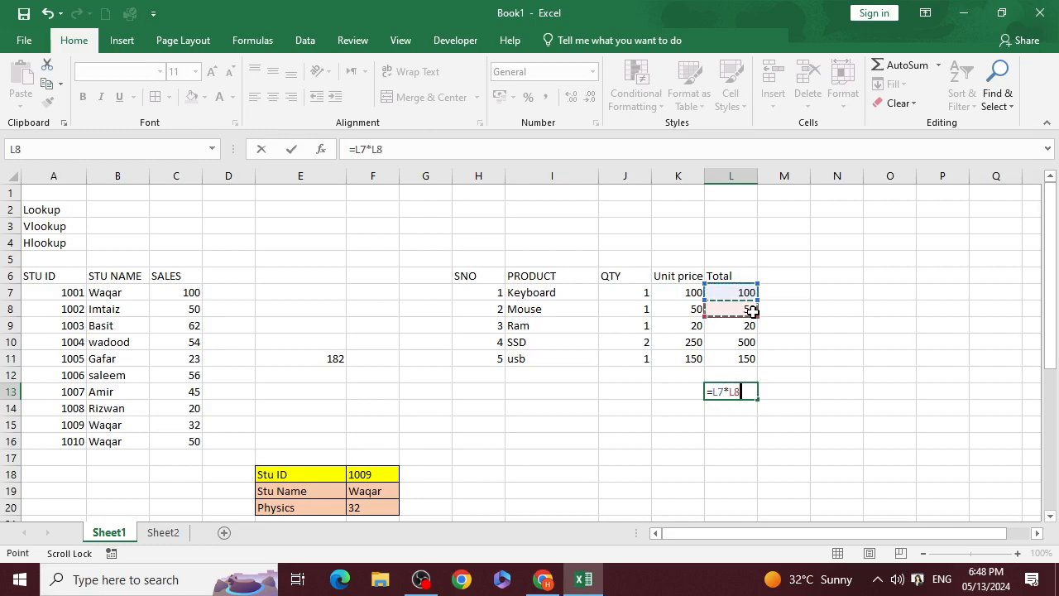
pyautogui.write('*')
pyautogui.click(743, 327)
pyautogui.write('*')
pyautogui.click(742, 343)
pyautogui.write('*')
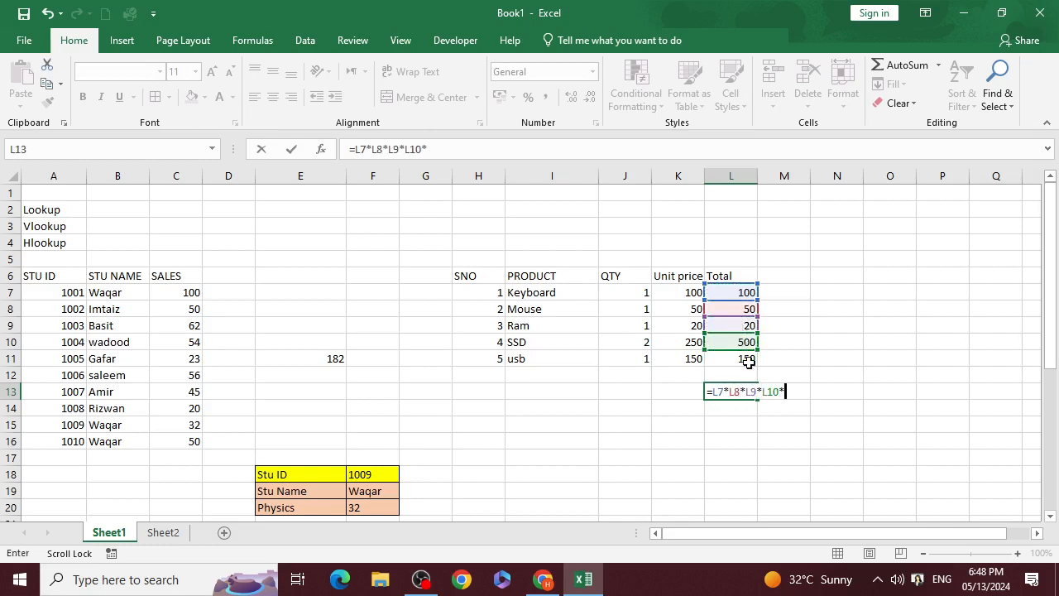
pyautogui.click(750, 361)
pyautogui.write('*')
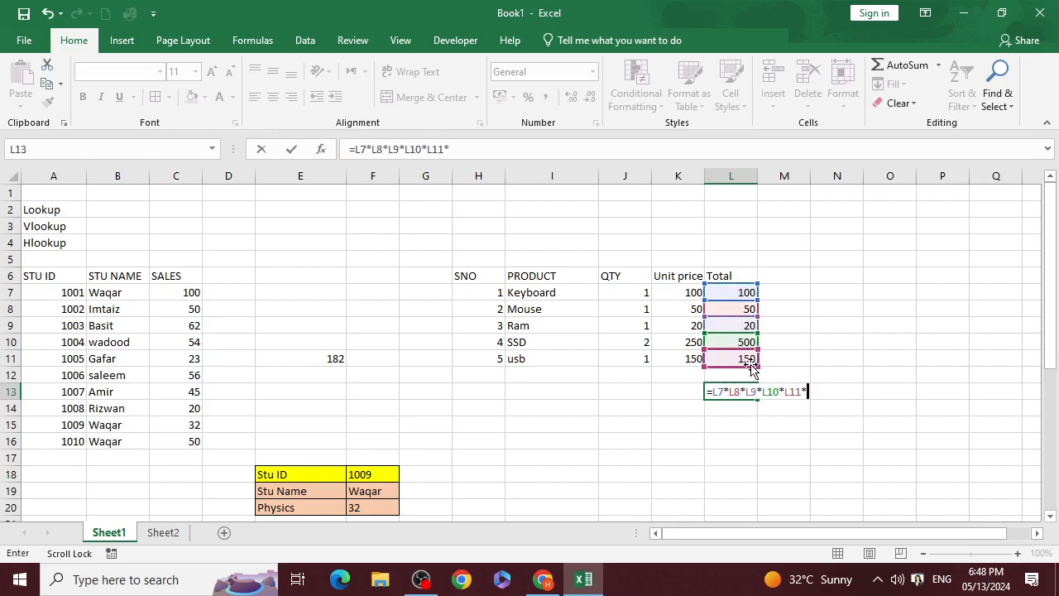
pyautogui.press('BackSpace')
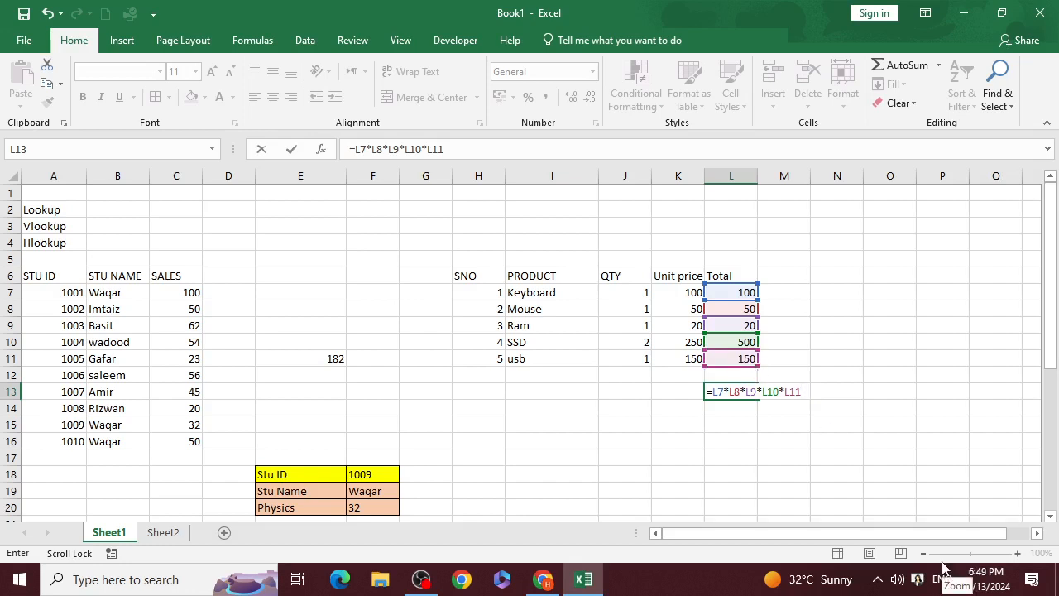
pyautogui.press('Return')
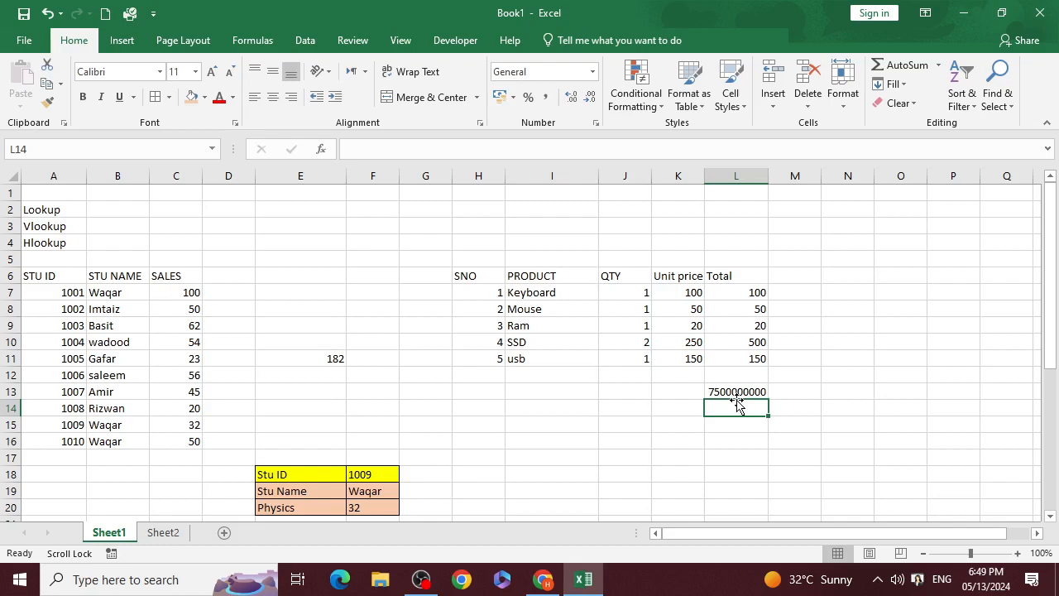
# Calculate the product of the QTY and Unit price ranges in L14 with =PRODUCT(J7:J11,K7:K11)
pyautogui.write('=pr')
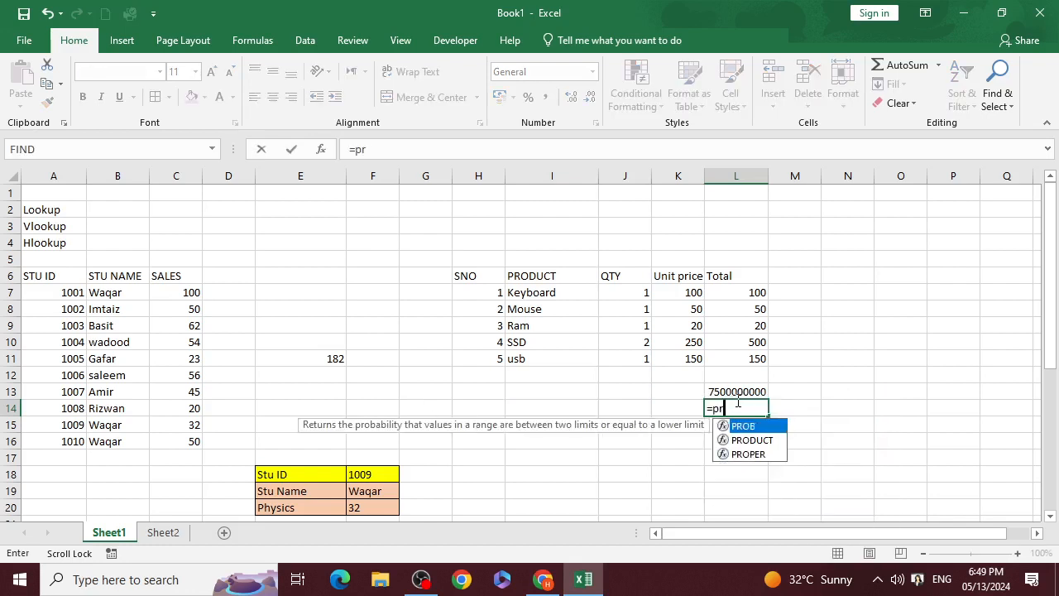
pyautogui.write('oduct(')
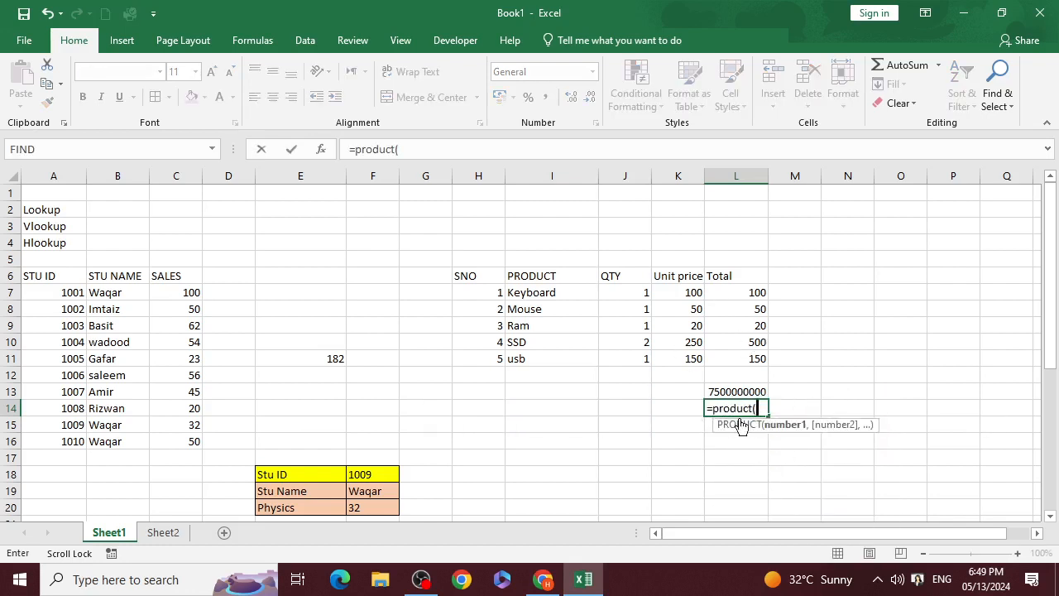
pyautogui.moveTo(626, 295); pyautogui.dragTo(636, 351)
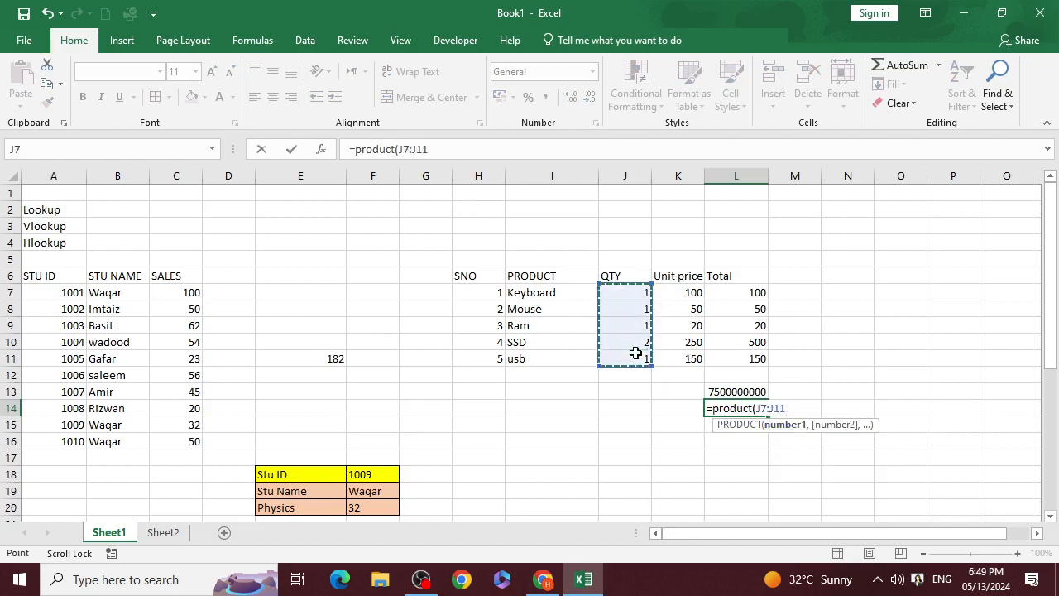
pyautogui.write(',')
pyautogui.moveTo(687, 293); pyautogui.dragTo(693, 352)
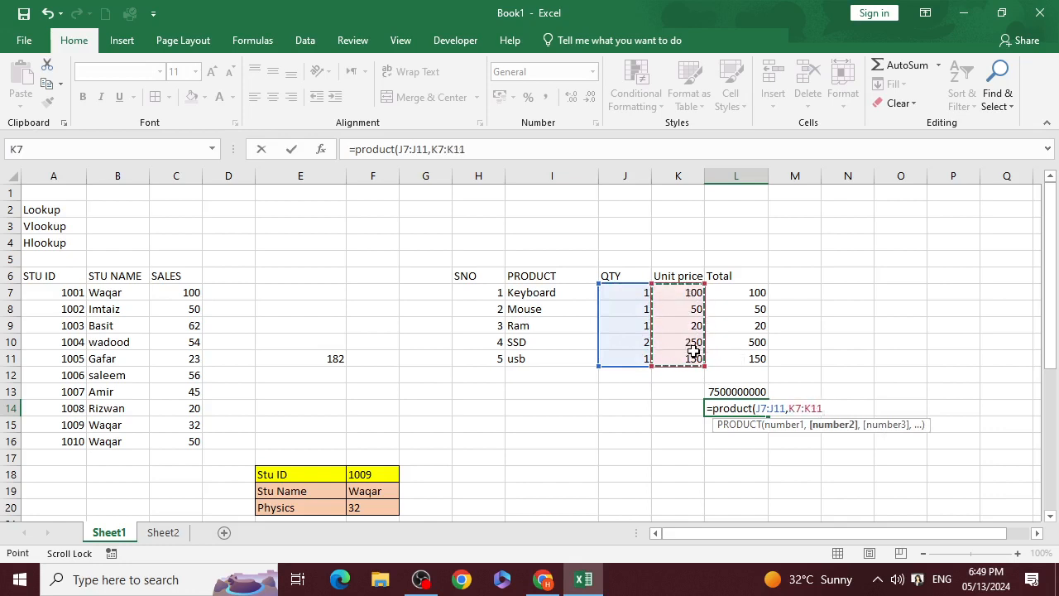
pyautogui.write(')')
pyautogui.press('Return')
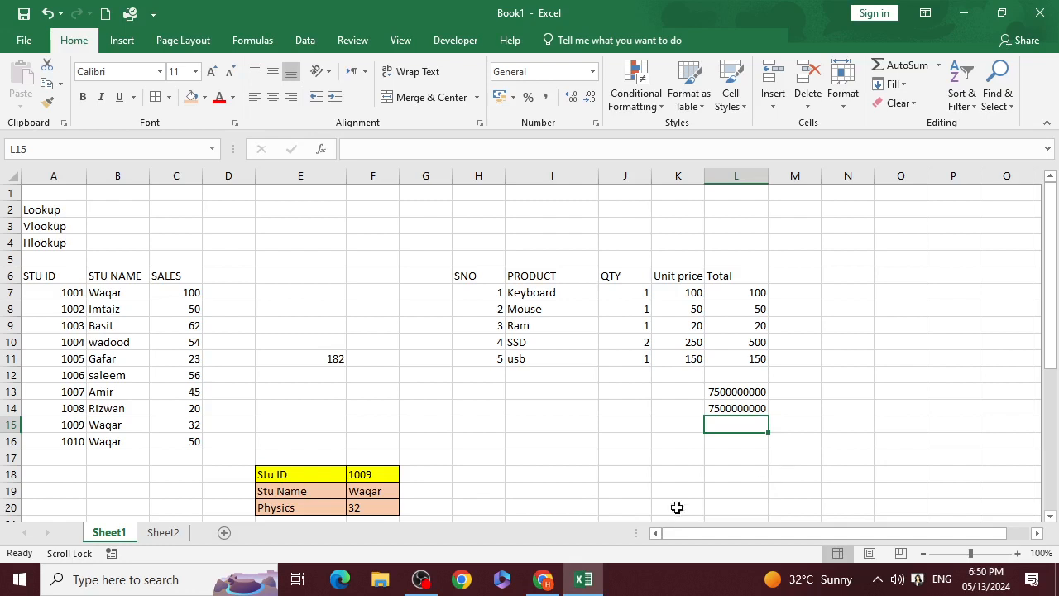
# Clear the two multiplication results from L13:L14 below the Total column
pyautogui.click(757, 397)
pyautogui.moveTo(757, 400); pyautogui.dragTo(757, 408)
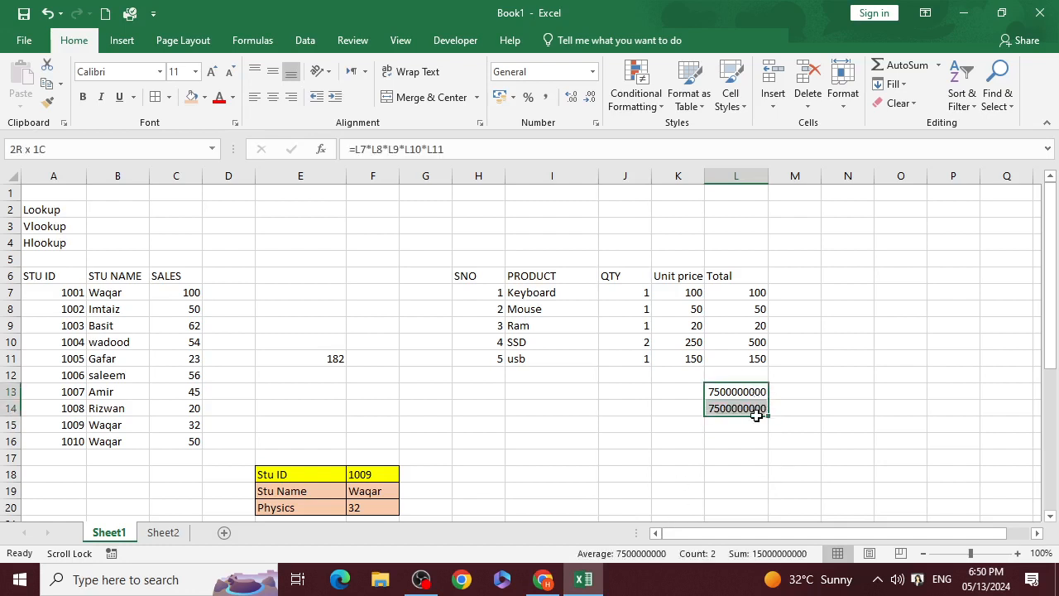
pyautogui.press('Delete')
# Add up the Total column in L13 with a SUM formula over L7:L11
pyautogui.click(762, 390)
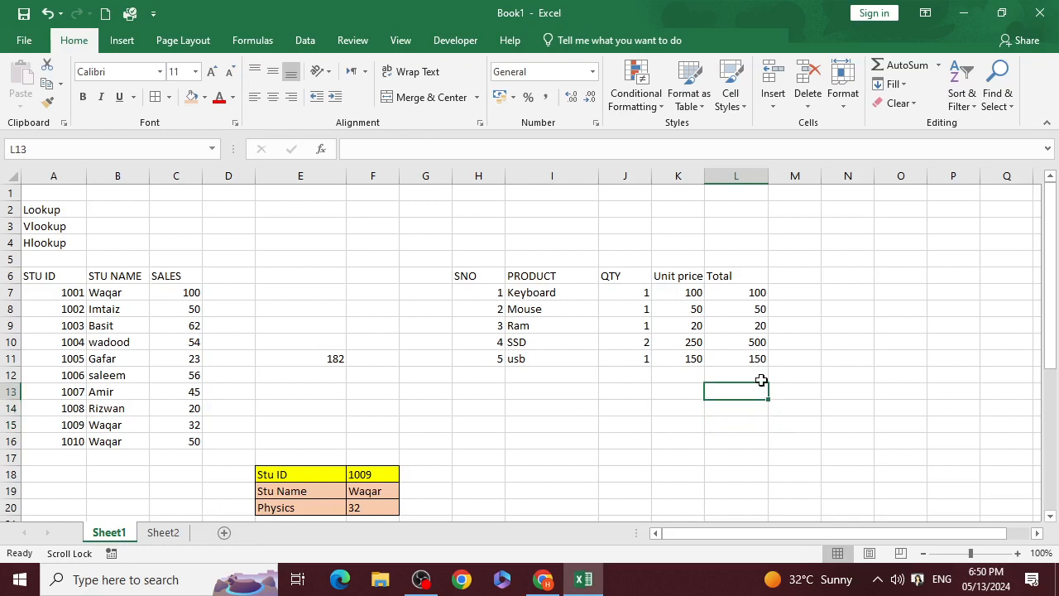
pyautogui.click(761, 376)
pyautogui.click(760, 398)
pyautogui.write('=sum(')
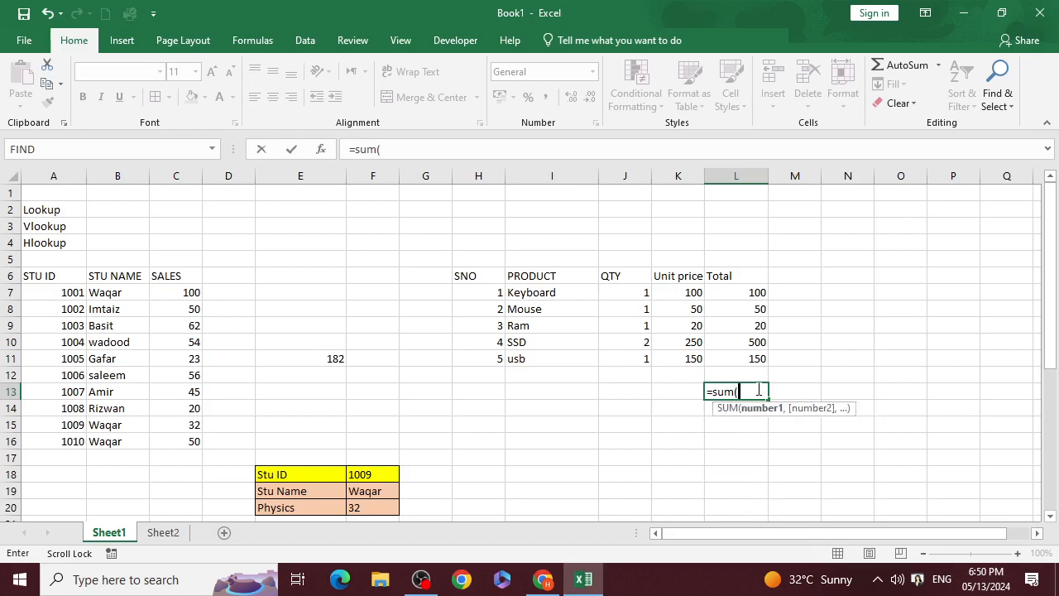
pyautogui.moveTo(757, 359); pyautogui.dragTo(761, 296)
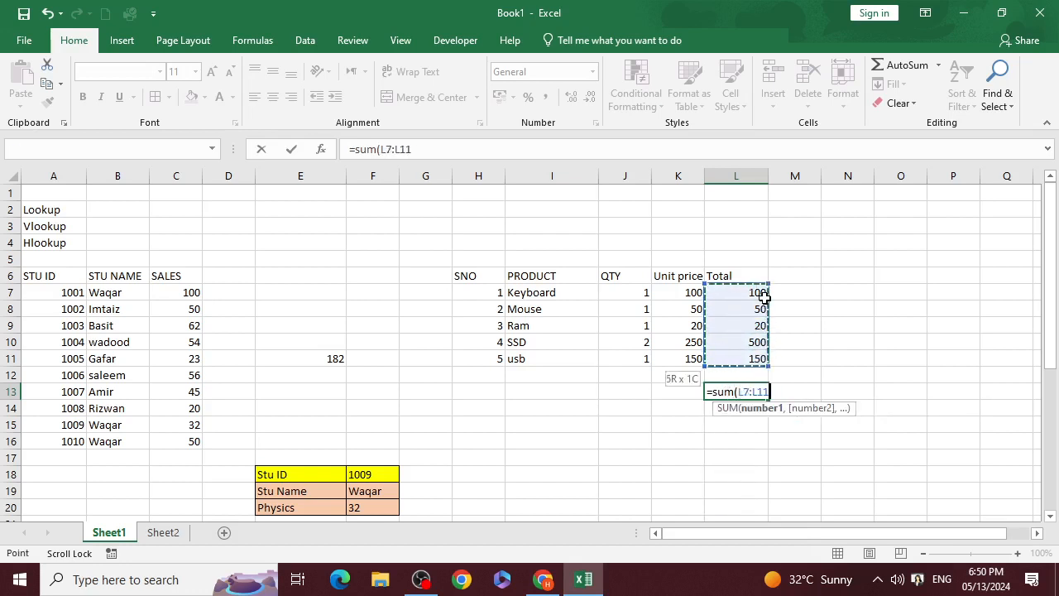
pyautogui.press('Return')
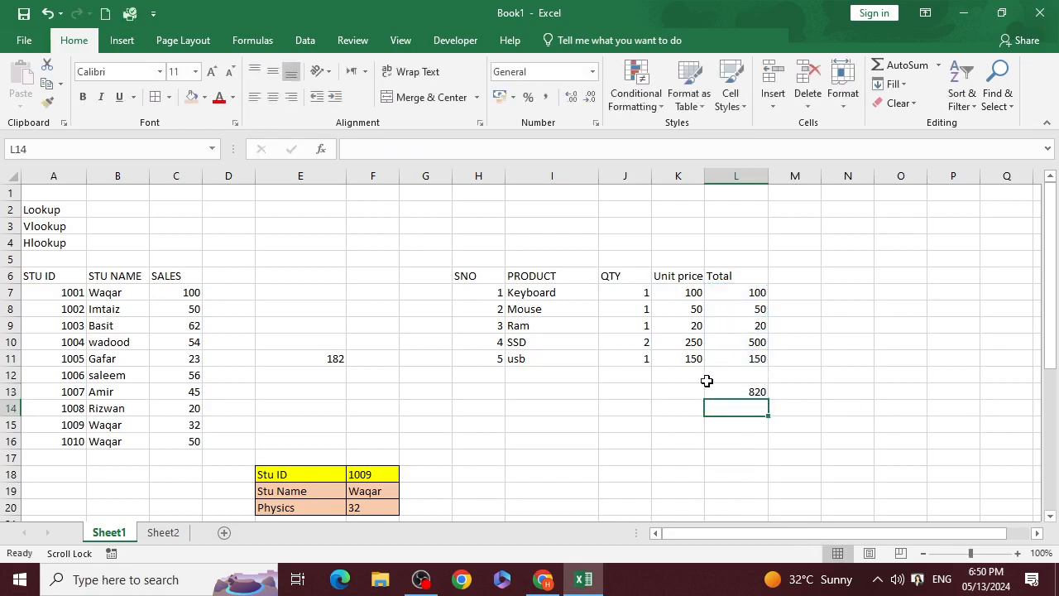
# Label K13 as Grand Total and widen column K to fit the text
pyautogui.click(692, 392)
pyautogui.write('Gra')
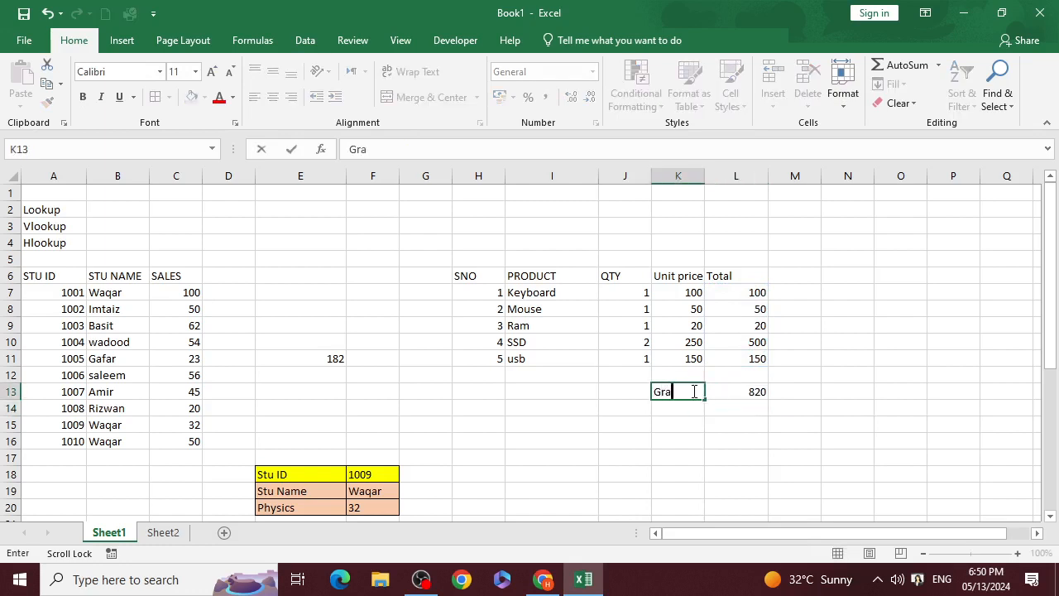
pyautogui.write('nd Totao')
pyautogui.press('BackSpace')
pyautogui.write('l')
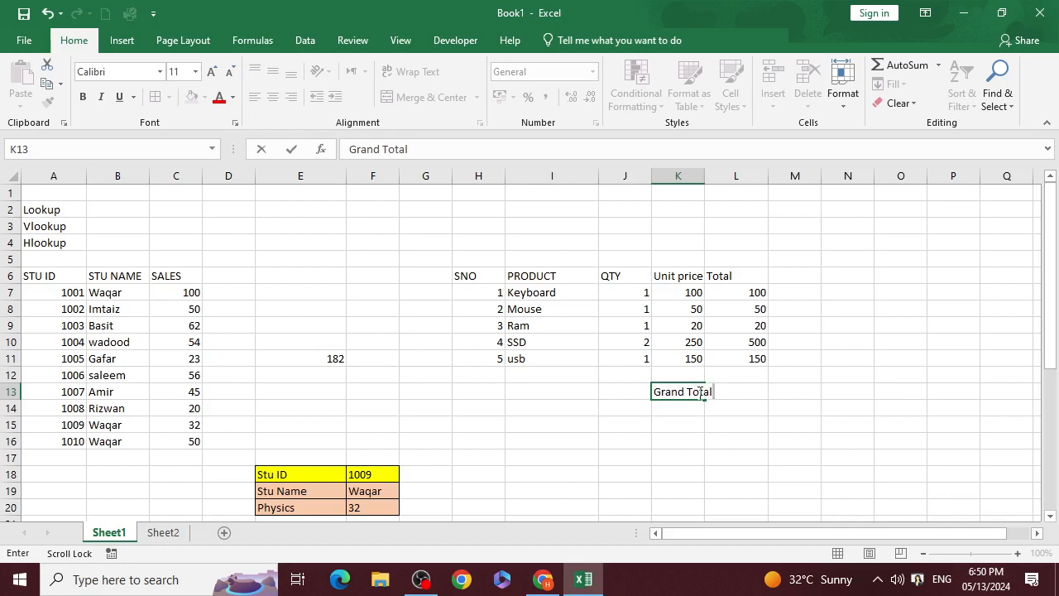
pyautogui.click(698, 426)
pyautogui.moveTo(704, 176); pyautogui.dragTo(731, 177)
# Calculate the grand total directly from quantities and unit prices in L14 with =SUMPRODUCT(J7:J11,K7:K11)
pyautogui.click(776, 406)
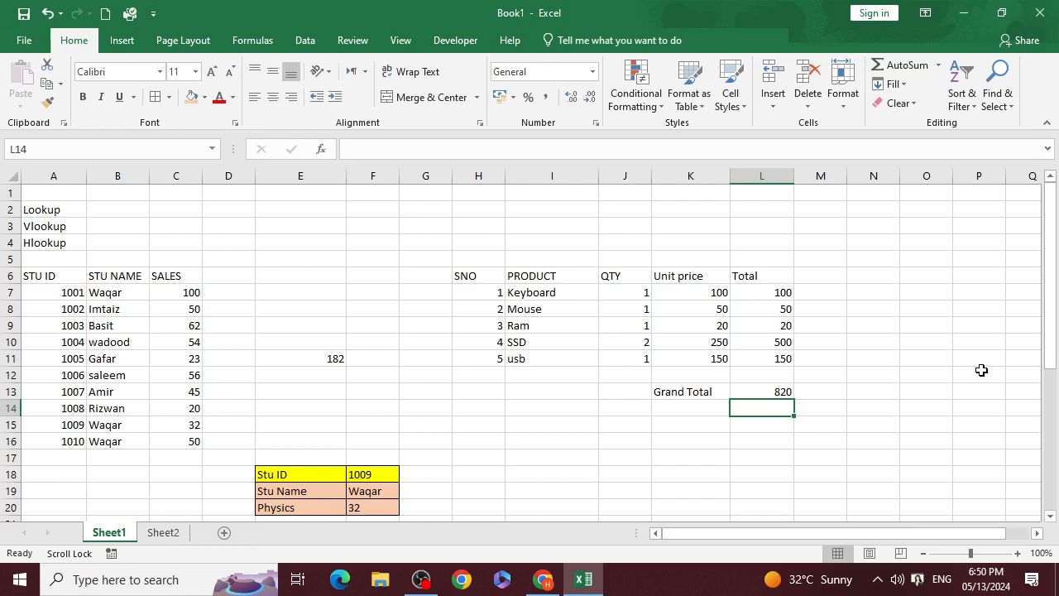
pyautogui.write('=')
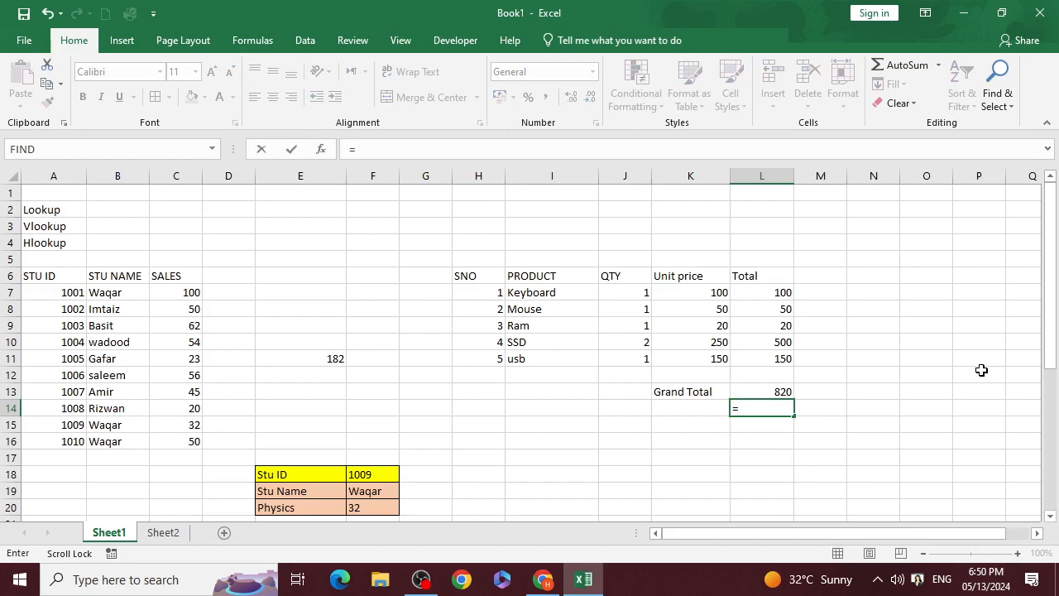
pyautogui.write('sumproduct')
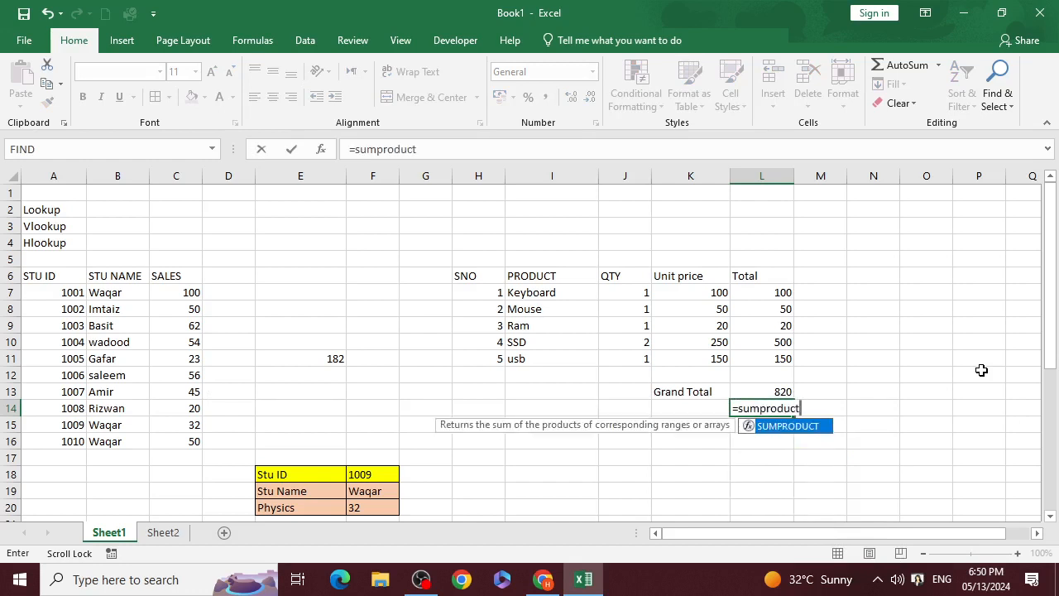
pyautogui.write('(')
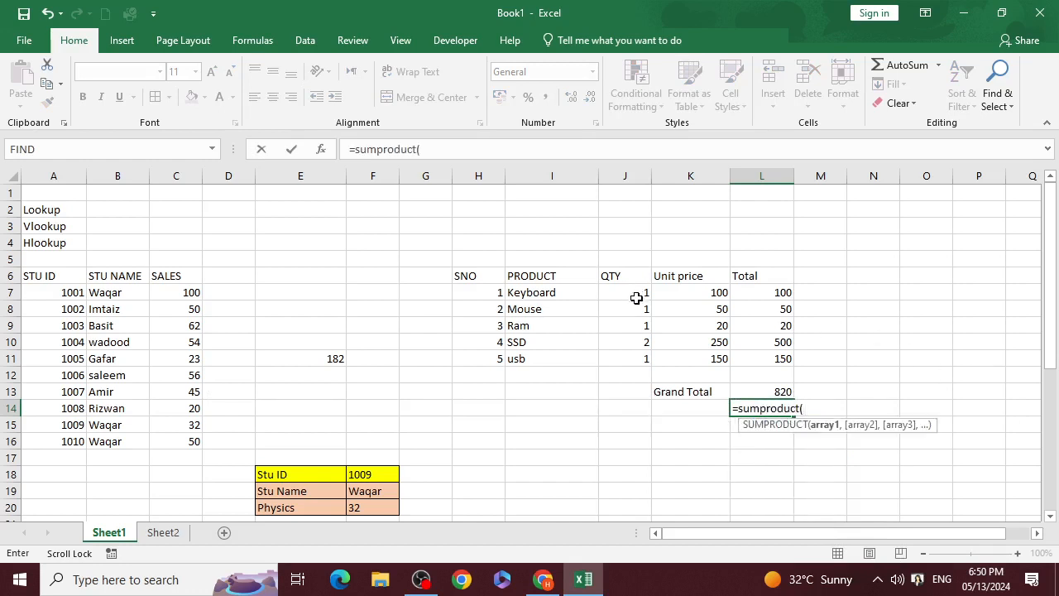
pyautogui.moveTo(635, 298); pyautogui.dragTo(639, 352)
pyautogui.write(',')
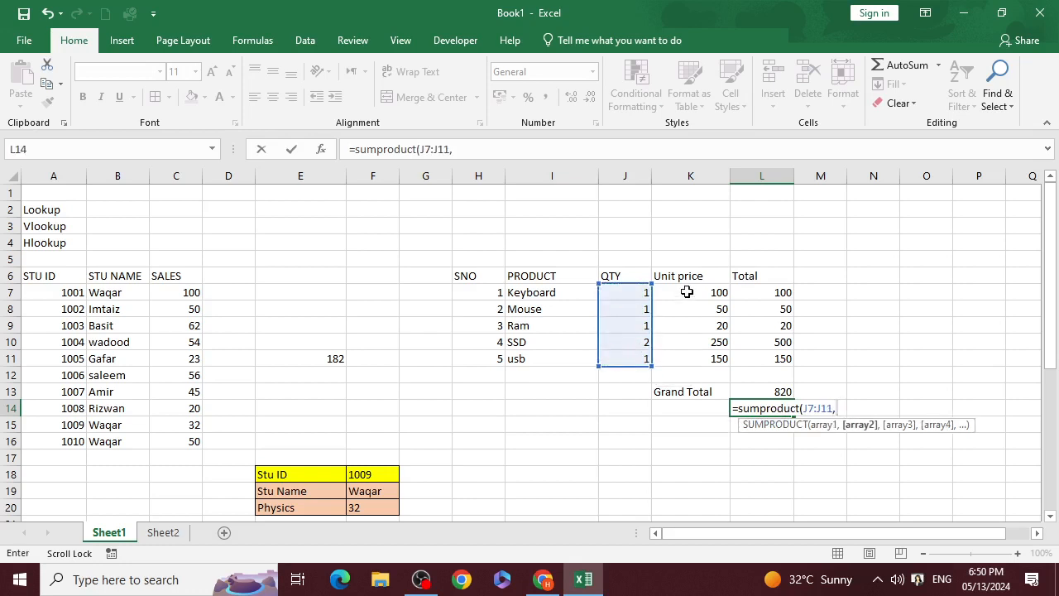
pyautogui.moveTo(686, 290); pyautogui.dragTo(691, 359)
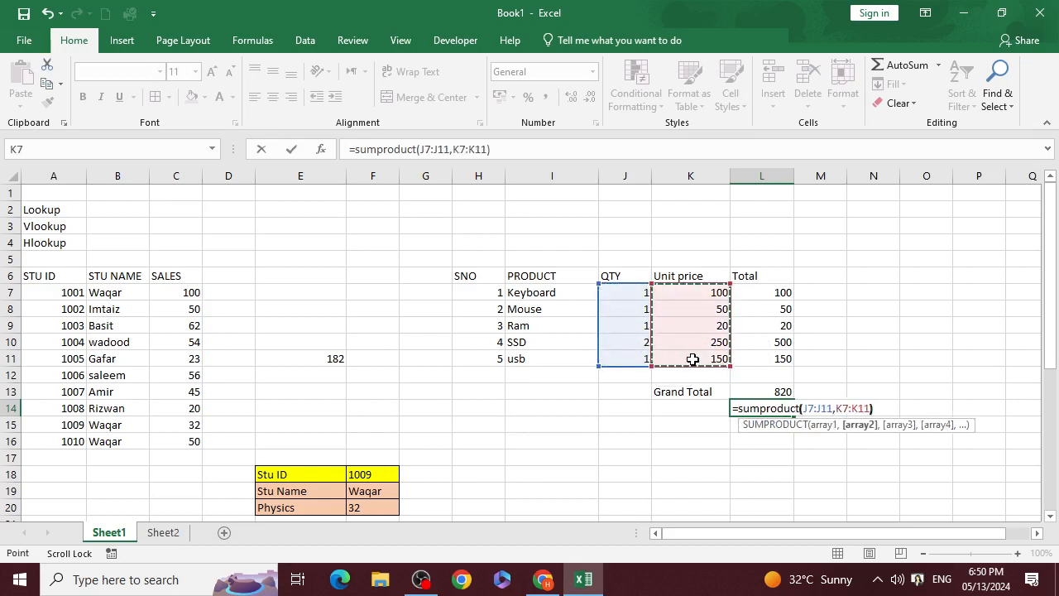
pyautogui.write(')')
pyautogui.press('Return')
pyautogui.click(747, 403)
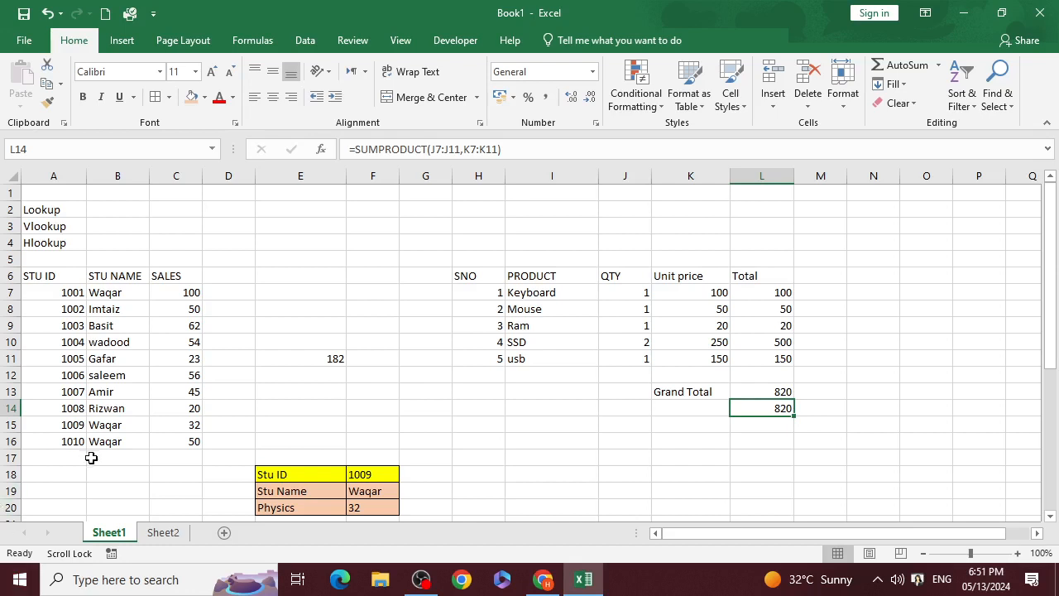
# Return to the formula list on Sheet2 and switch to the OBS window
pyautogui.click(163, 532)
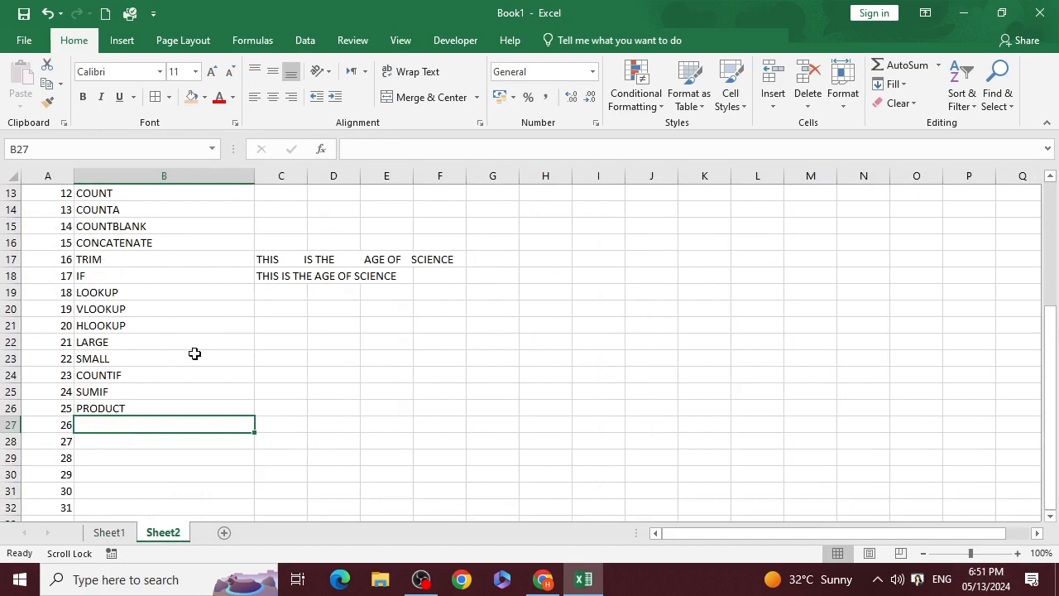
pyautogui.click(421, 580)
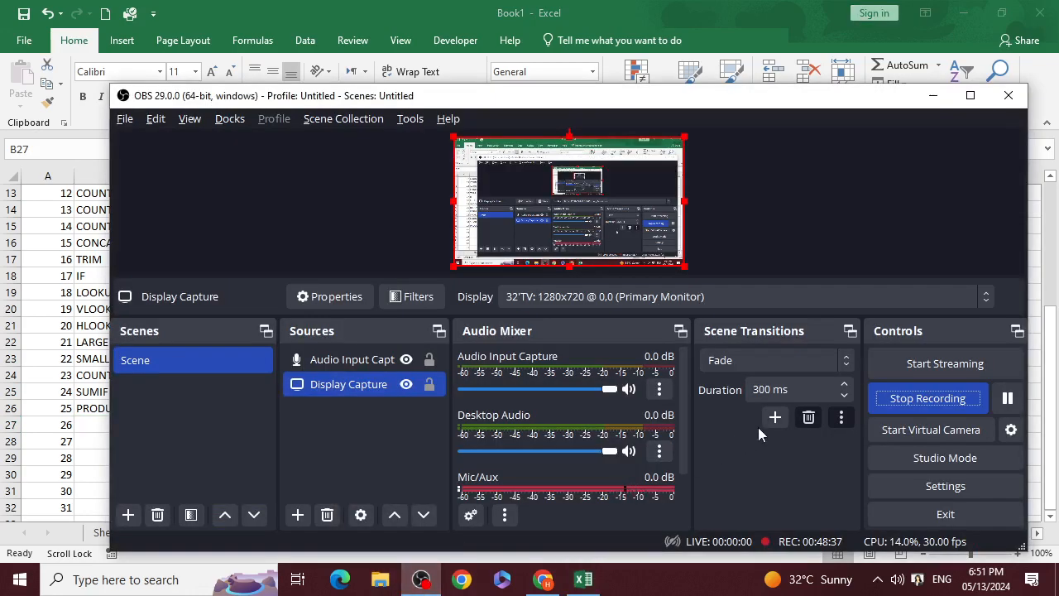